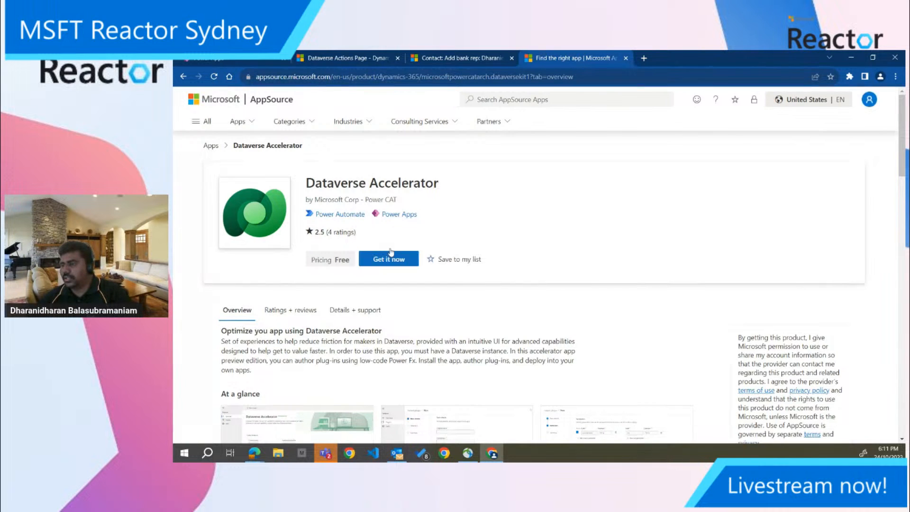
Get the Dataverse Accelerator from AppSource and choose the second listed environment as its installation target
{"action": "left_click", "coordinate": [397, 265]}
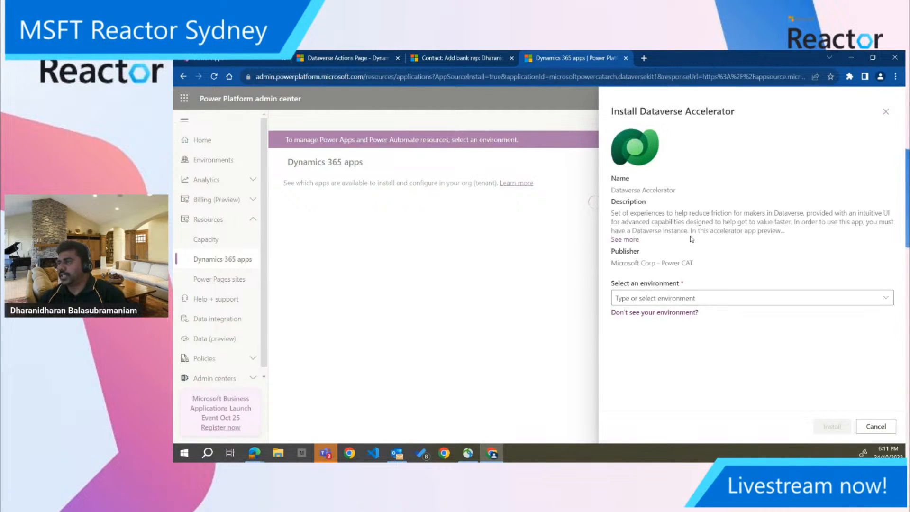
{"action": "left_click", "coordinate": [889, 299]}
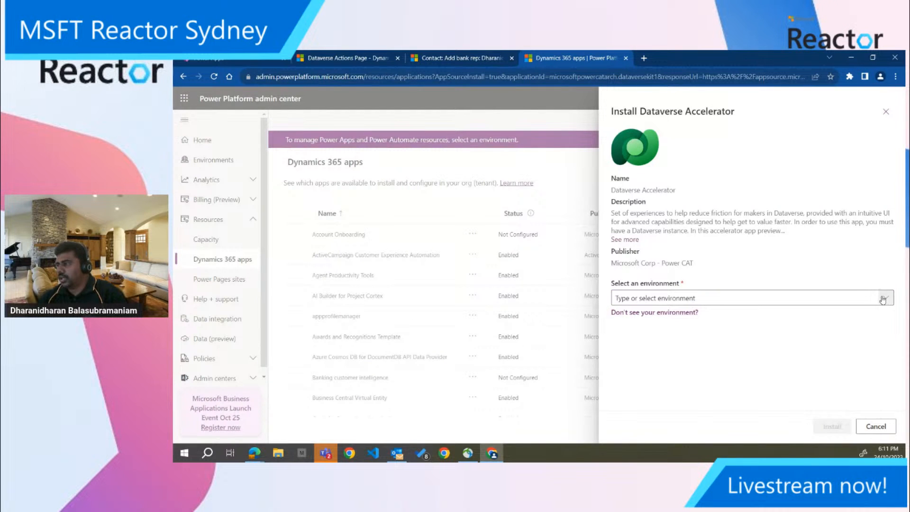
{"action": "left_click", "coordinate": [885, 299]}
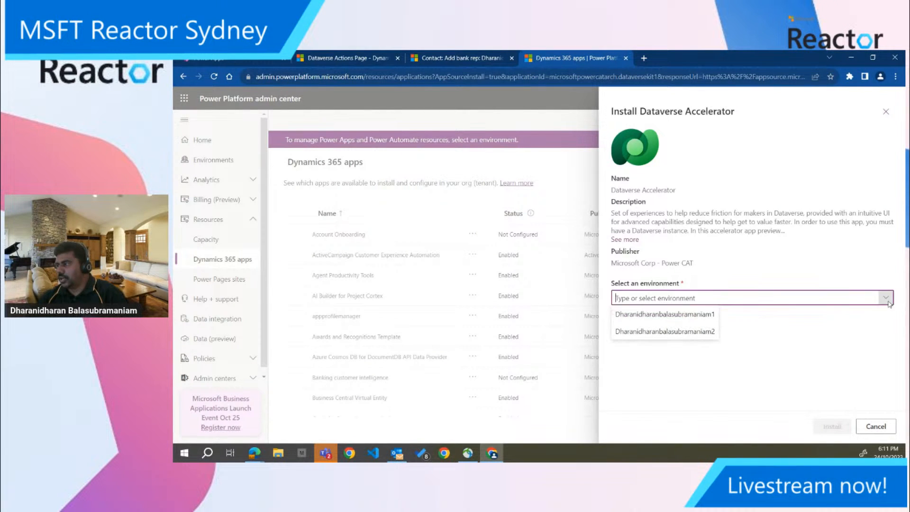
{"action": "left_click", "coordinate": [663, 331]}
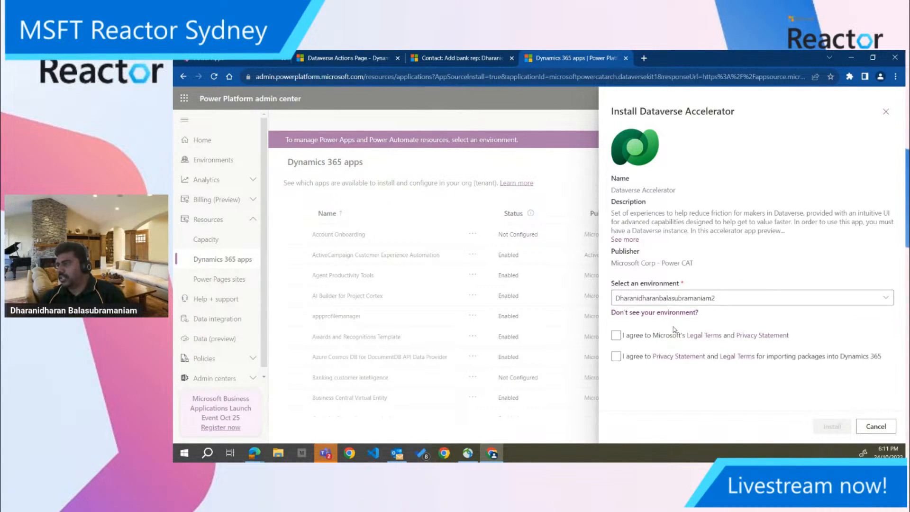
Accept both legal and privacy agreements, install the Dataverse Accelerator, and check its installation status
{"action": "left_click", "coordinate": [616, 336]}
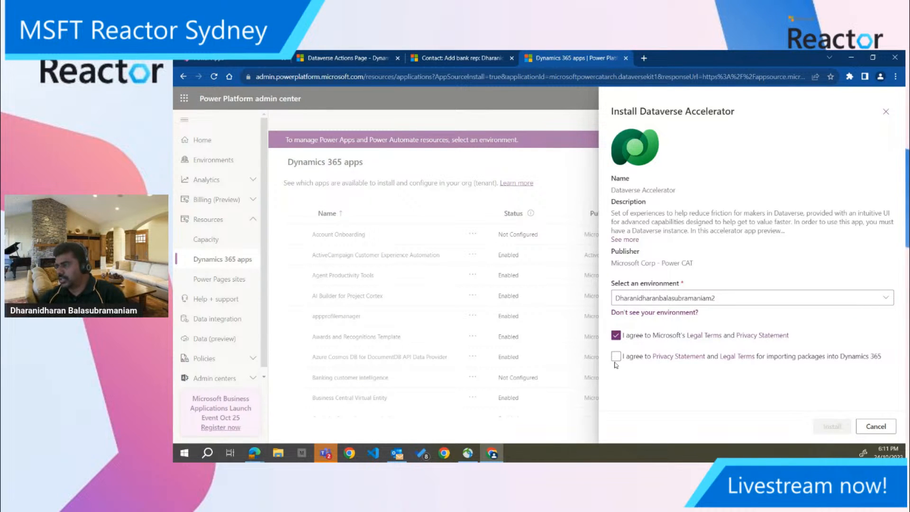
{"action": "left_click", "coordinate": [617, 357]}
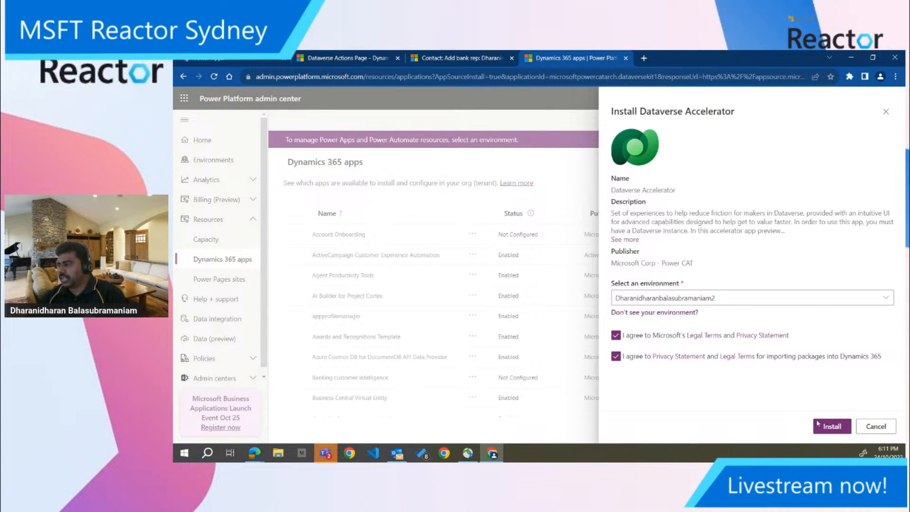
{"action": "left_click", "coordinate": [833, 428]}
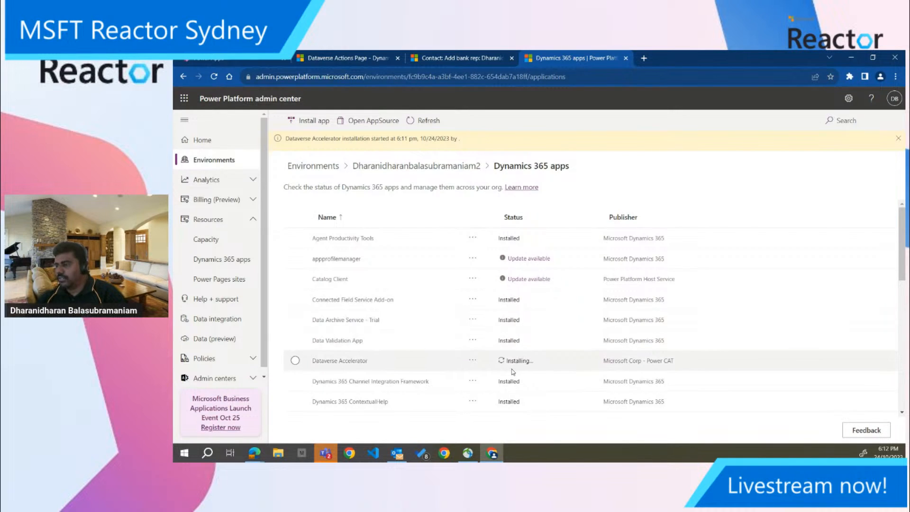
{"action": "left_click_drag", "start_coordinate": [507, 364], "coordinate": [535, 364]}
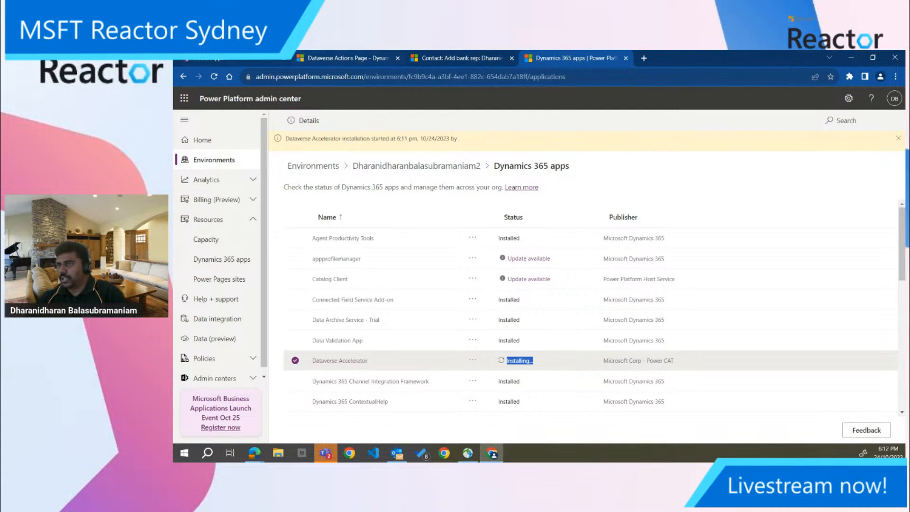
Return to the Apps page in Power Apps and look through the available environments without switching
{"action": "left_click", "coordinate": [256, 59]}
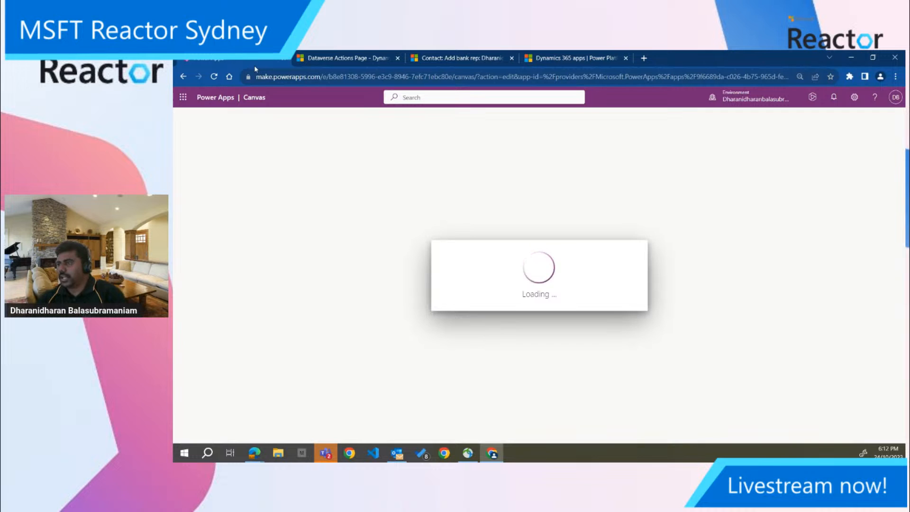
{"action": "left_click", "coordinate": [184, 76]}
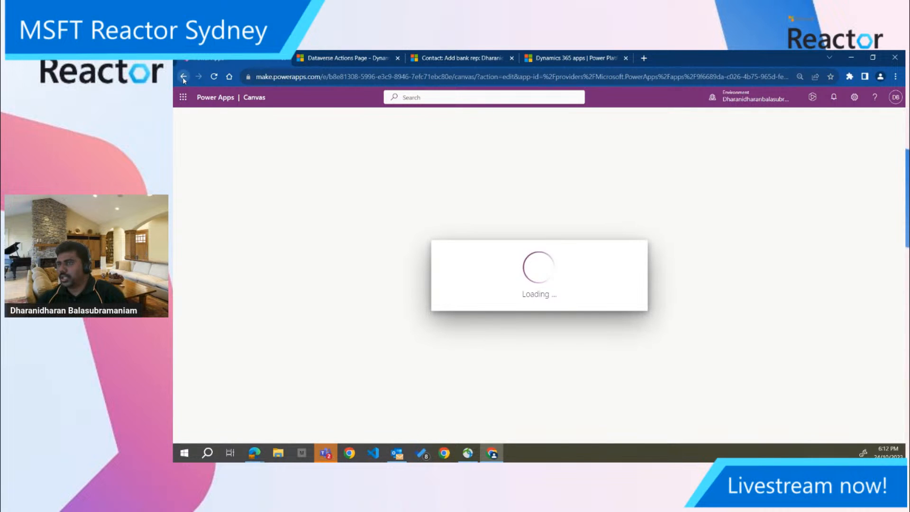
{"action": "left_click", "coordinate": [352, 79]}
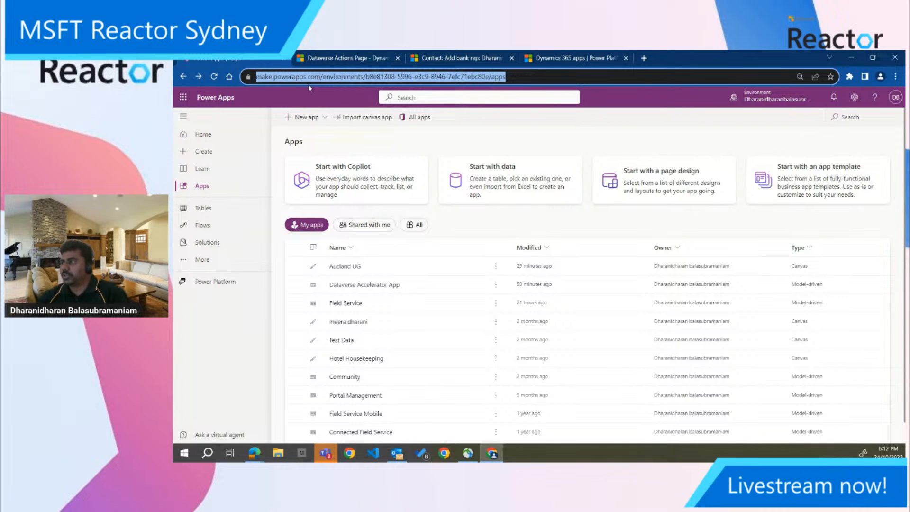
{"action": "left_click", "coordinate": [777, 97]}
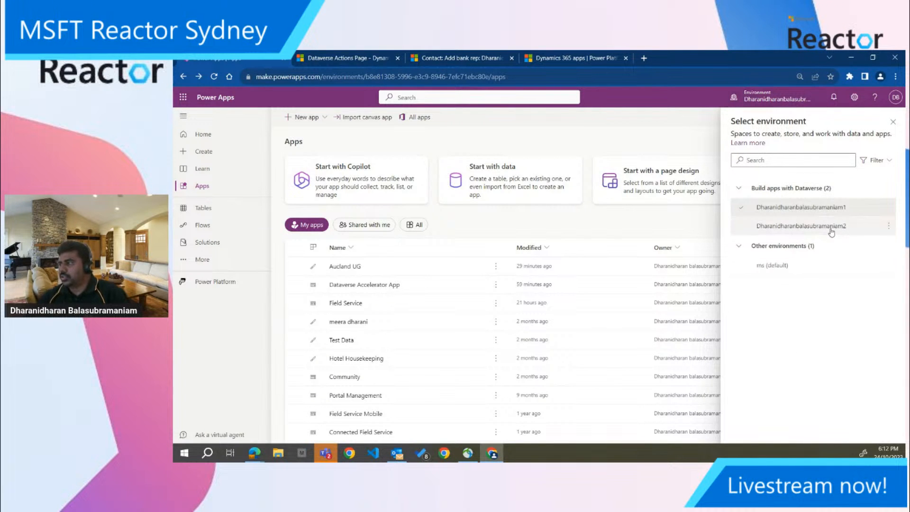
{"action": "mouse_move", "coordinate": [829, 211]}
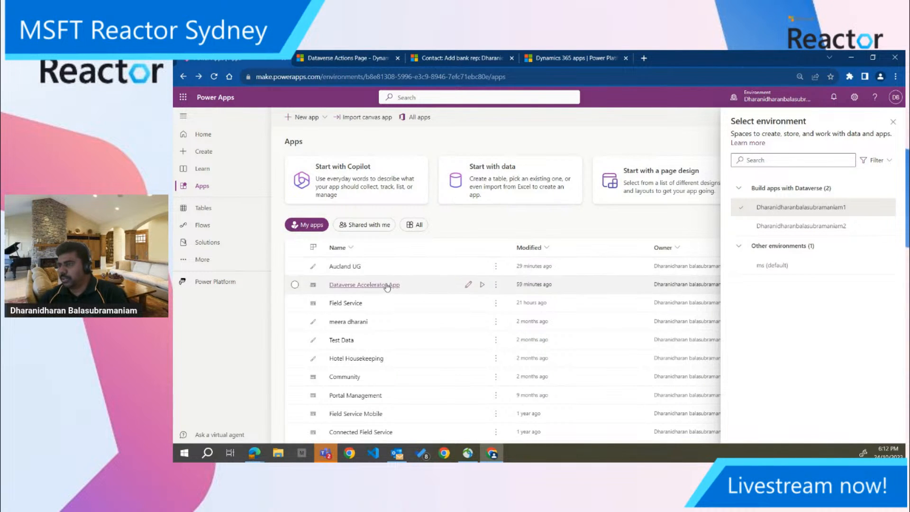
{"action": "left_click", "coordinate": [894, 122]}
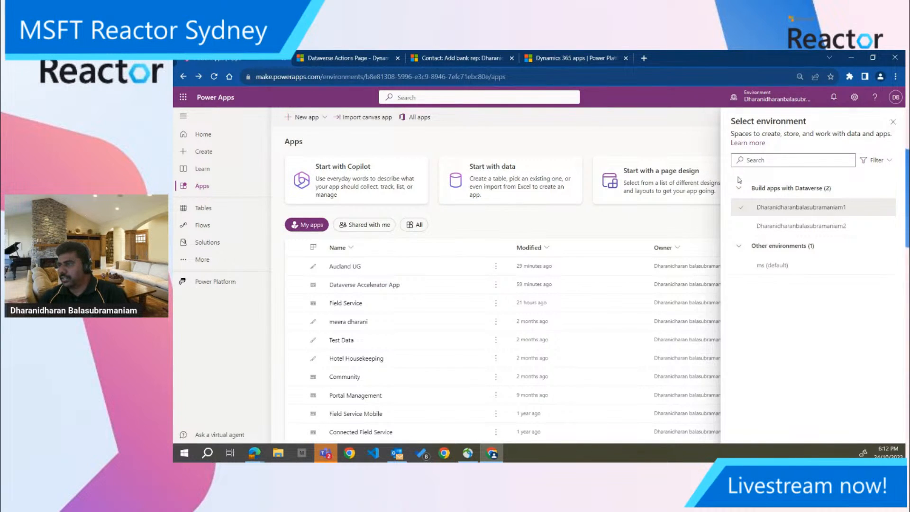
Show all apps in the environment and play the Dataverse Accelerator App, looking over its home page
{"action": "left_click", "coordinate": [420, 227]}
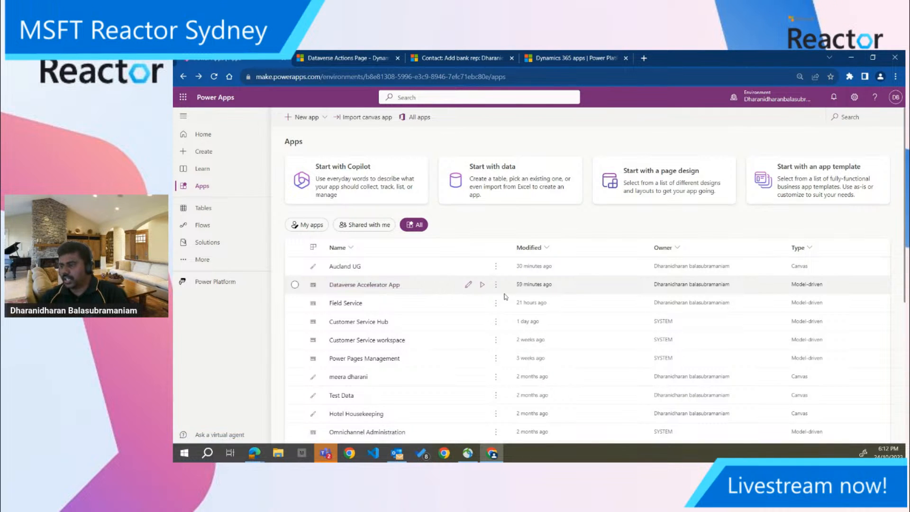
{"action": "left_click", "coordinate": [483, 285]}
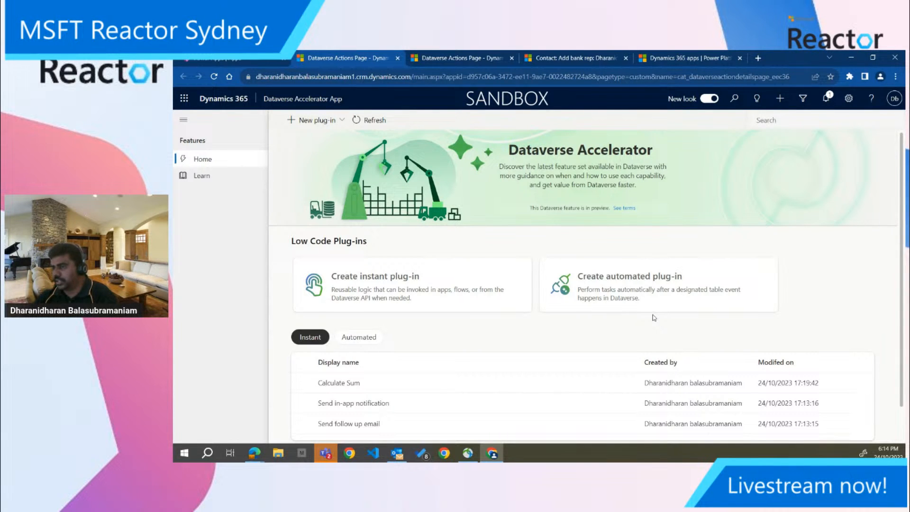
{"action": "scroll", "coordinate": [518, 343], "scroll_direction": "down", "scroll_amount": 1}
{"action": "scroll", "coordinate": [519, 340], "scroll_direction": "up", "scroll_amount": 1}
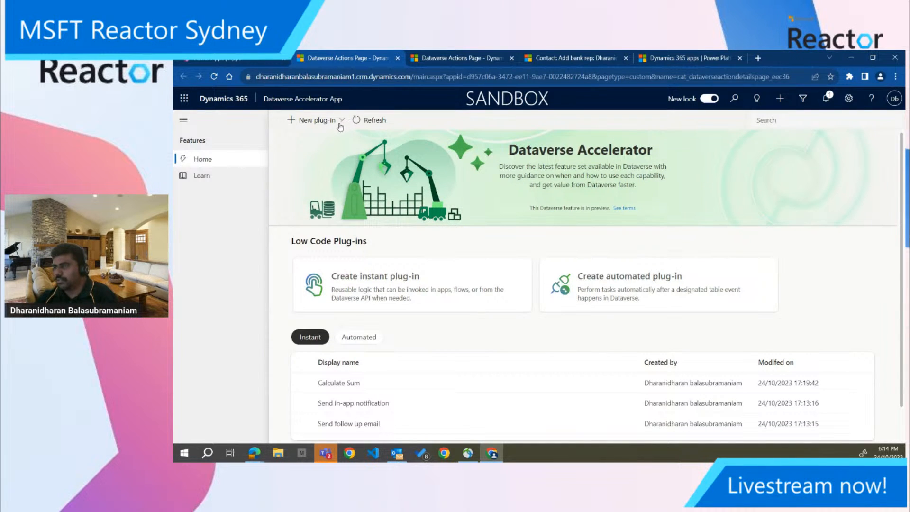
Look at the Learn documentation on Dataverse low-code plug-ins and close it again
{"action": "left_click", "coordinate": [201, 176]}
{"action": "left_click", "coordinate": [368, 55]}
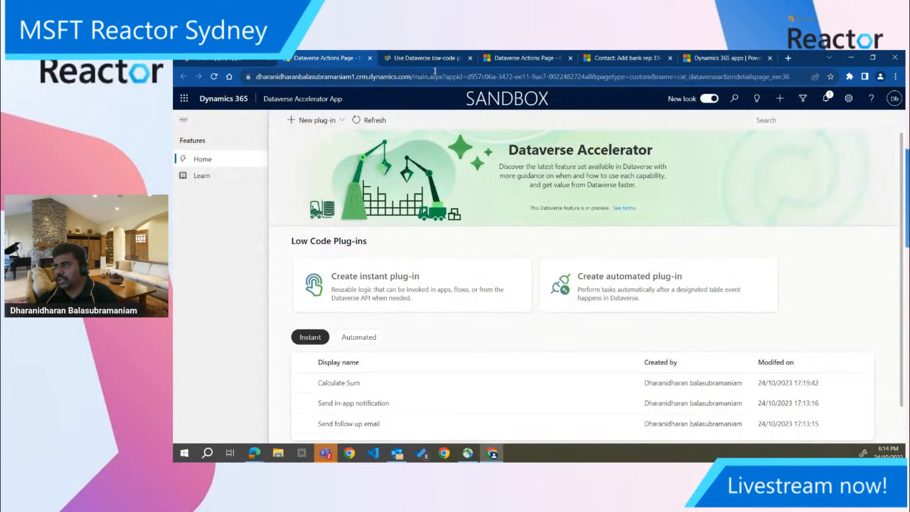
{"action": "left_click", "coordinate": [435, 55]}
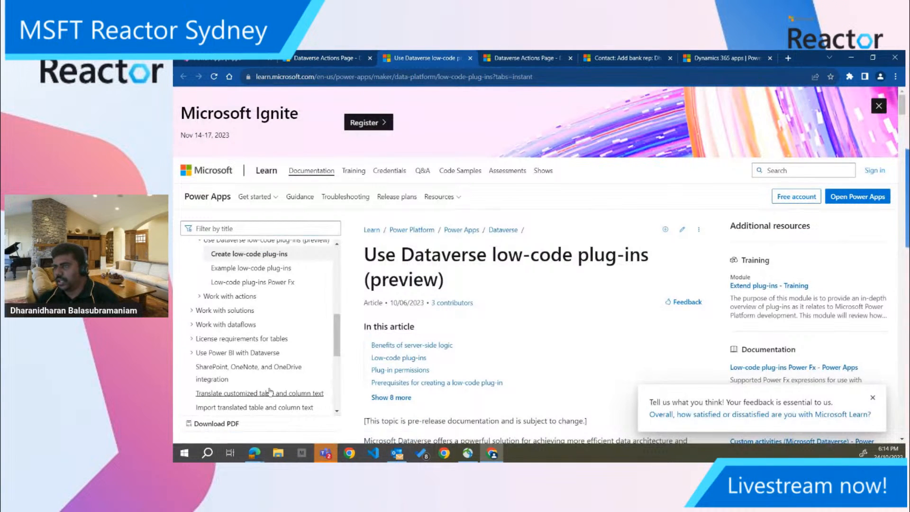
{"action": "middle_click", "coordinate": [405, 54]}
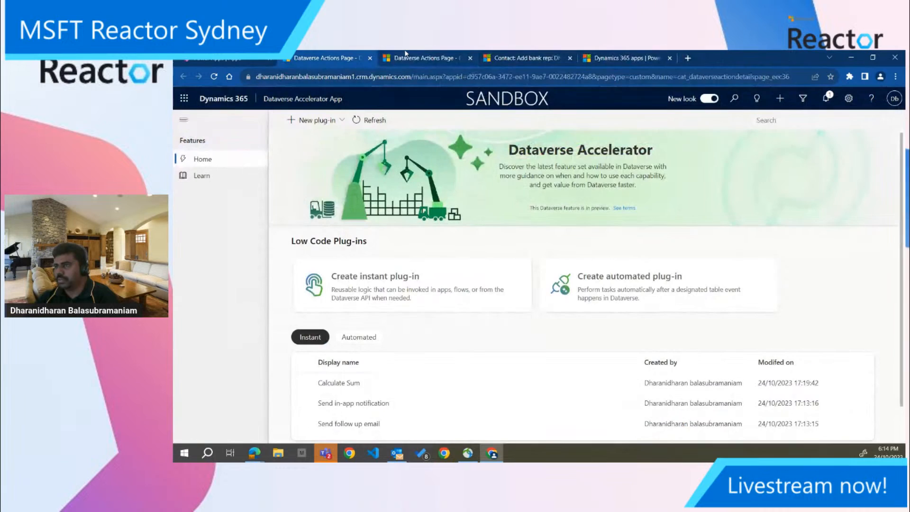
Reopen the Learn documentation and skim the low-code plug-ins overview and the Example low-code plug-ins article
{"action": "left_click", "coordinate": [196, 178]}
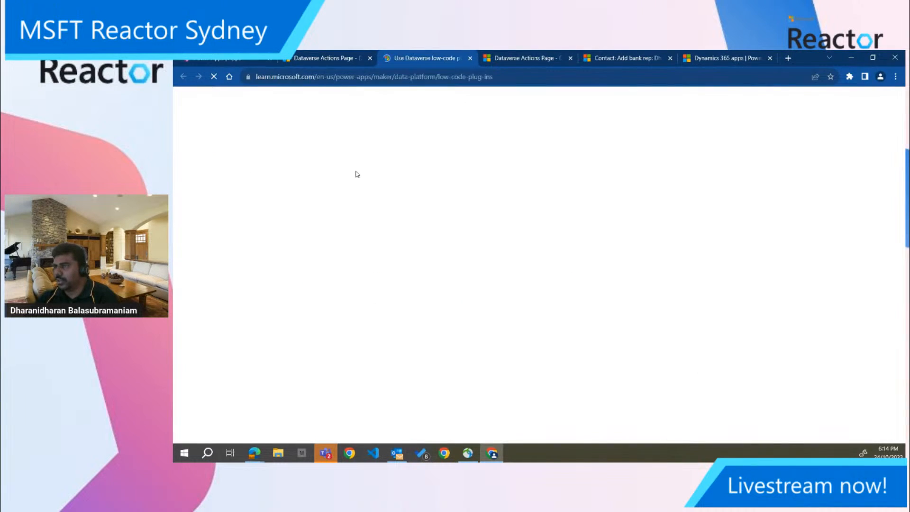
{"action": "scroll", "coordinate": [519, 373], "scroll_direction": "down", "scroll_amount": 2}
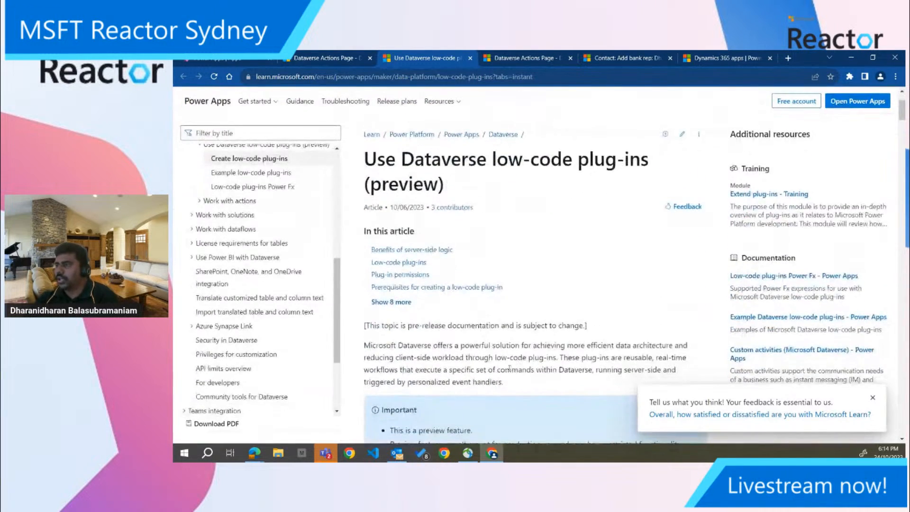
{"action": "scroll", "coordinate": [610, 222], "scroll_direction": "down", "scroll_amount": 6}
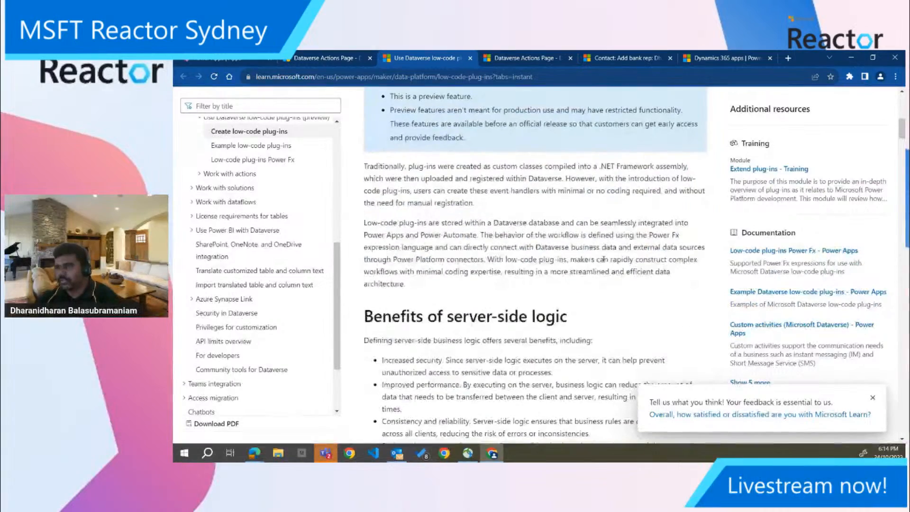
{"action": "left_click", "coordinate": [269, 145]}
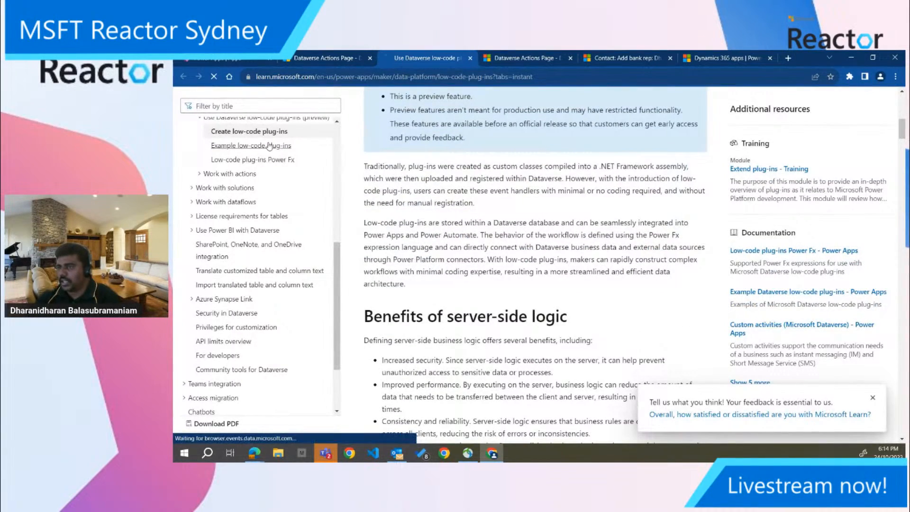
{"action": "scroll", "coordinate": [492, 305], "scroll_direction": "down", "scroll_amount": 4}
{"action": "scroll", "coordinate": [492, 305], "scroll_direction": "down", "scroll_amount": 5}
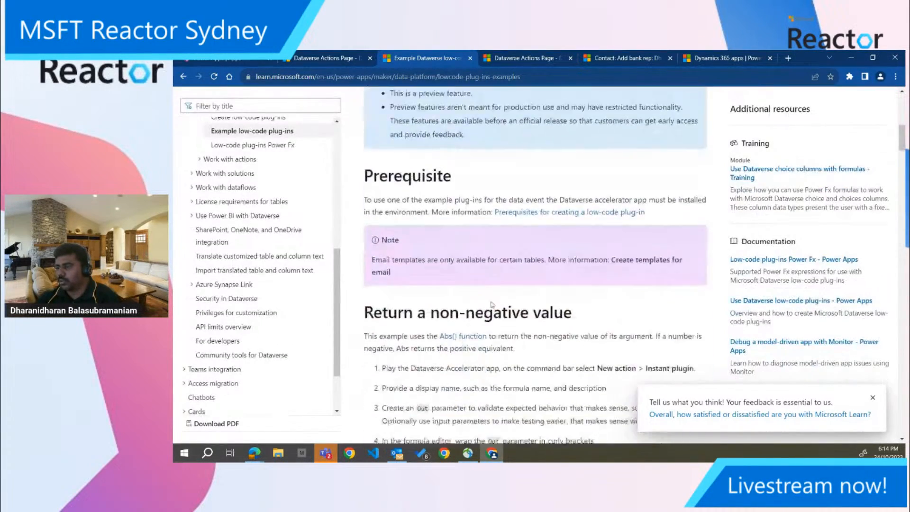
Examine the Low-code plug-ins Power Fx article, including the formulas not currently supported
{"action": "left_click", "coordinate": [294, 147]}
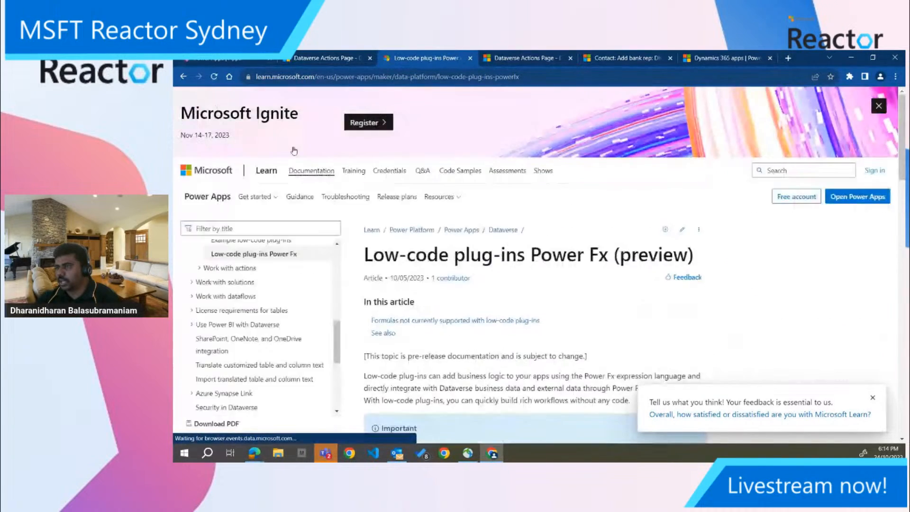
{"action": "scroll", "coordinate": [534, 361], "scroll_direction": "down", "scroll_amount": 10}
{"action": "scroll", "coordinate": [534, 361], "scroll_direction": "down", "scroll_amount": 10}
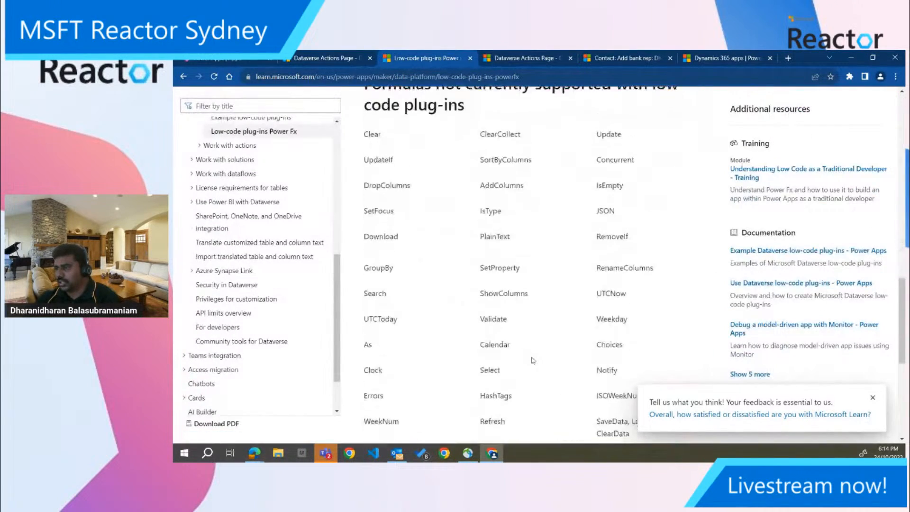
{"action": "scroll", "coordinate": [340, 287], "scroll_direction": "up", "scroll_amount": 8}
{"action": "scroll", "coordinate": [339, 287], "scroll_direction": "up", "scroll_amount": 3}
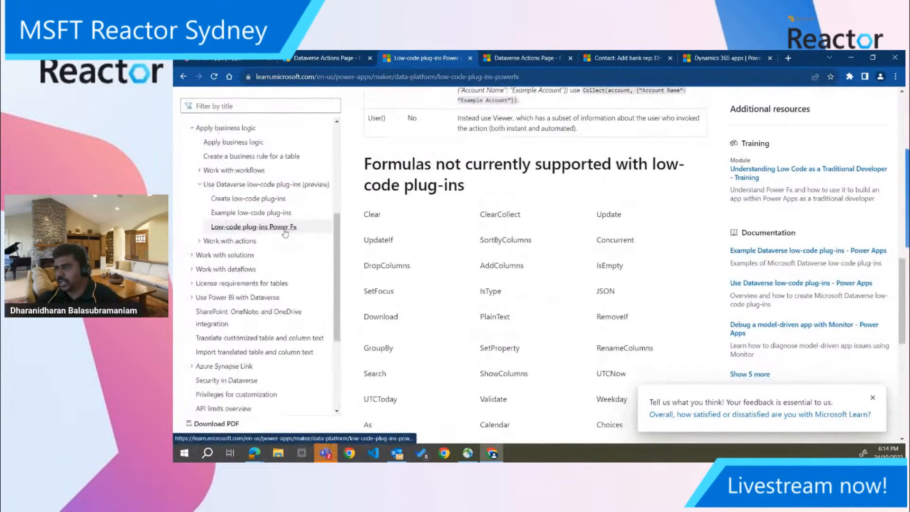
Revisit the Example low-code plug-ins article and remove the documentation tab from the browser window
{"action": "left_click", "coordinate": [266, 218]}
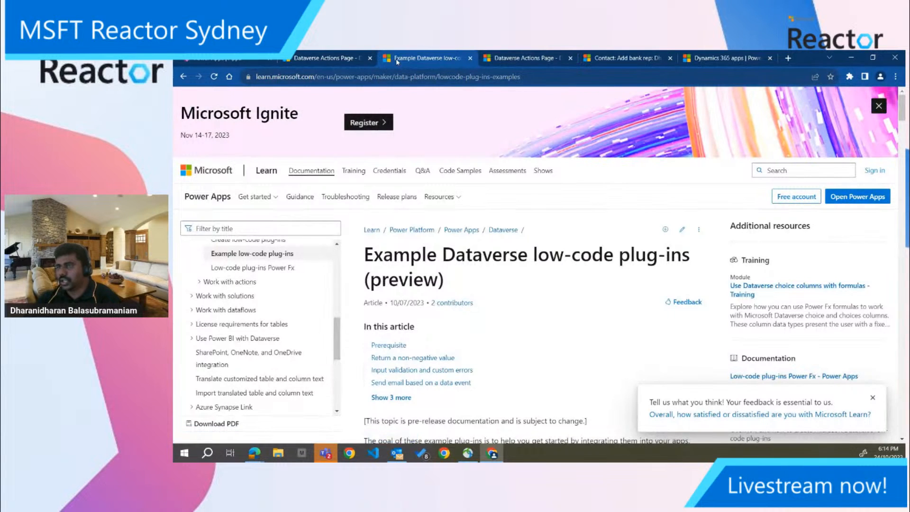
{"action": "left_click_drag", "start_coordinate": [396, 58], "coordinate": [175, 236]}
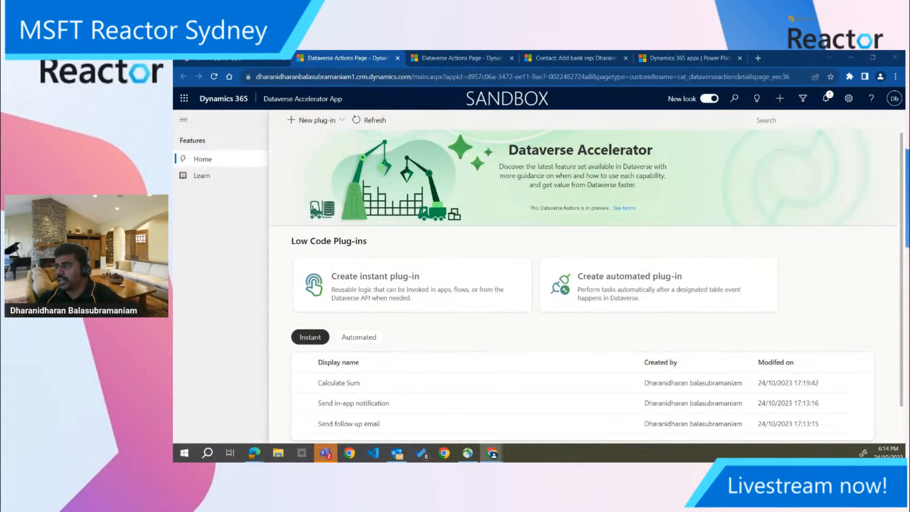
Look at the new plug-in types on offer and list the existing automated low-code plug-ins
{"action": "left_click", "coordinate": [343, 121]}
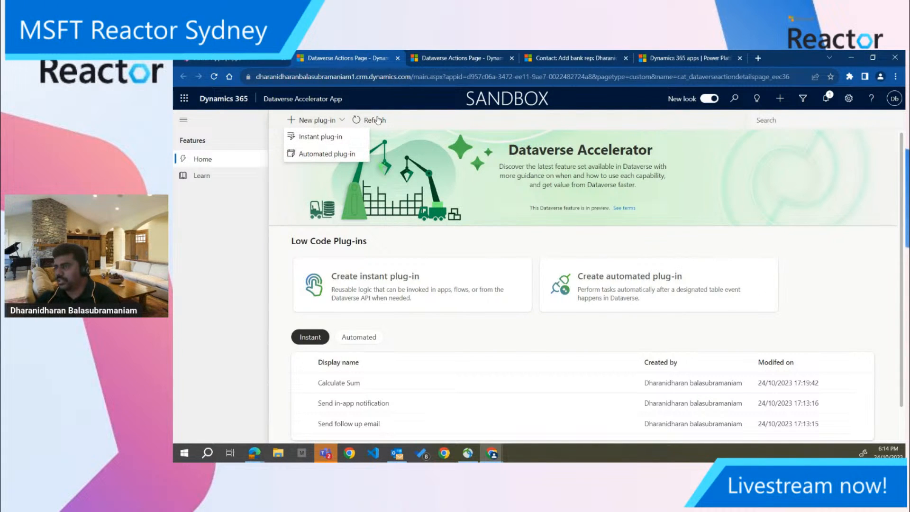
{"action": "left_click", "coordinate": [386, 323]}
{"action": "scroll", "coordinate": [386, 322], "scroll_direction": "down", "scroll_amount": 1}
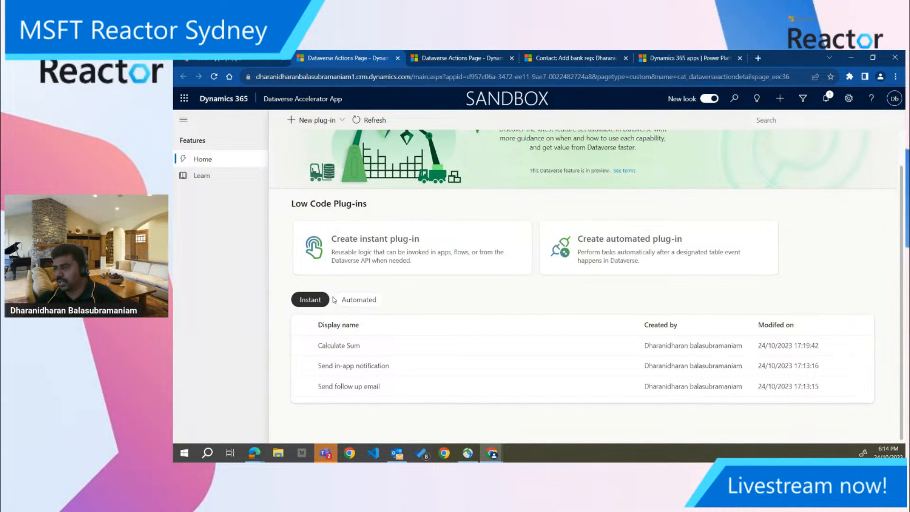
{"action": "left_click", "coordinate": [362, 301]}
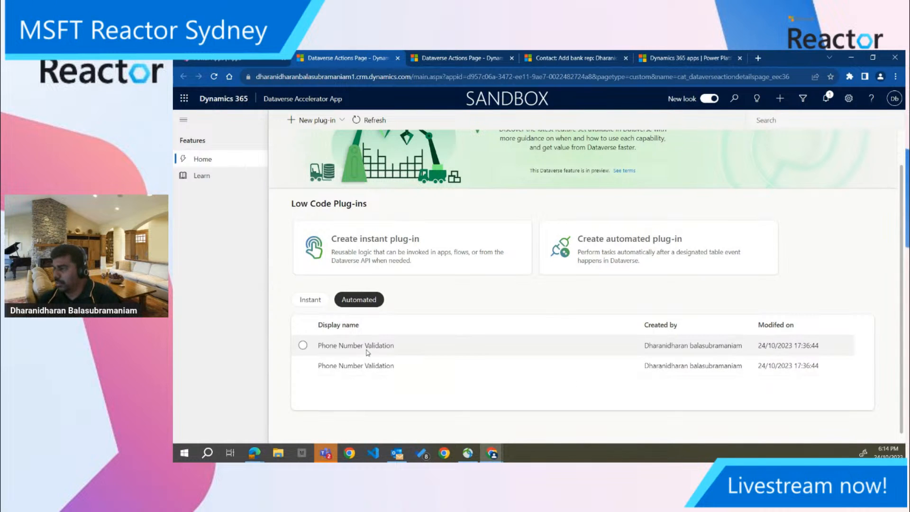
{"action": "scroll", "coordinate": [367, 353], "scroll_direction": "up", "scroll_amount": 1}
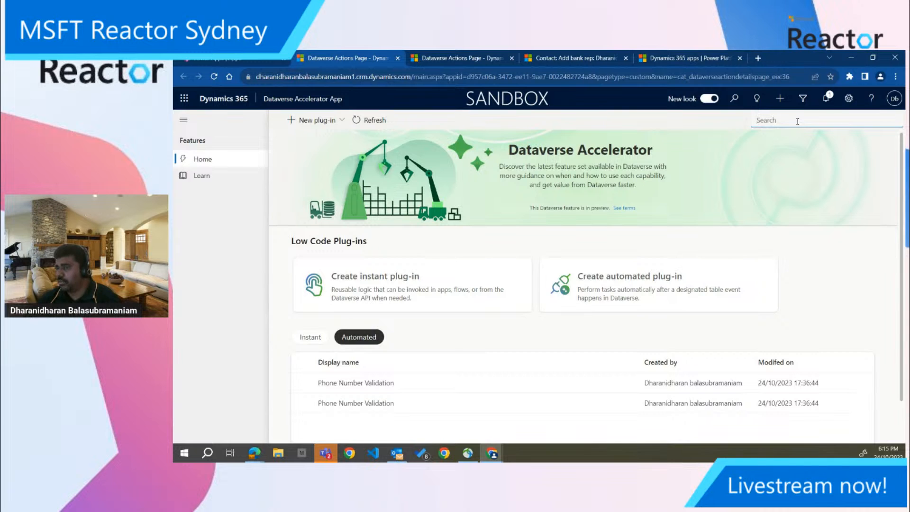
{"action": "scroll", "coordinate": [521, 415], "scroll_direction": "down", "scroll_amount": 1}
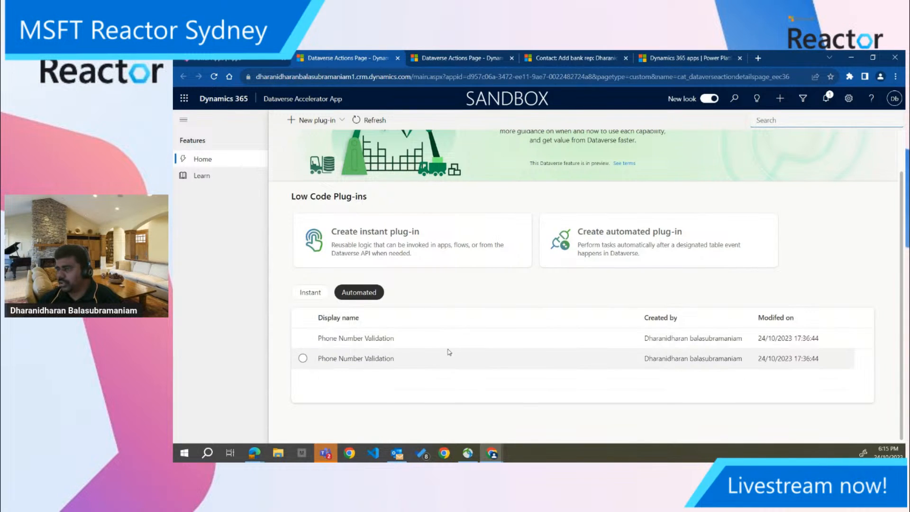
List the instant low-code plug-ins and open the Send in-app notification plug-in for editing
{"action": "scroll", "coordinate": [436, 357], "scroll_direction": "up", "scroll_amount": 1}
{"action": "left_click", "coordinate": [311, 341]}
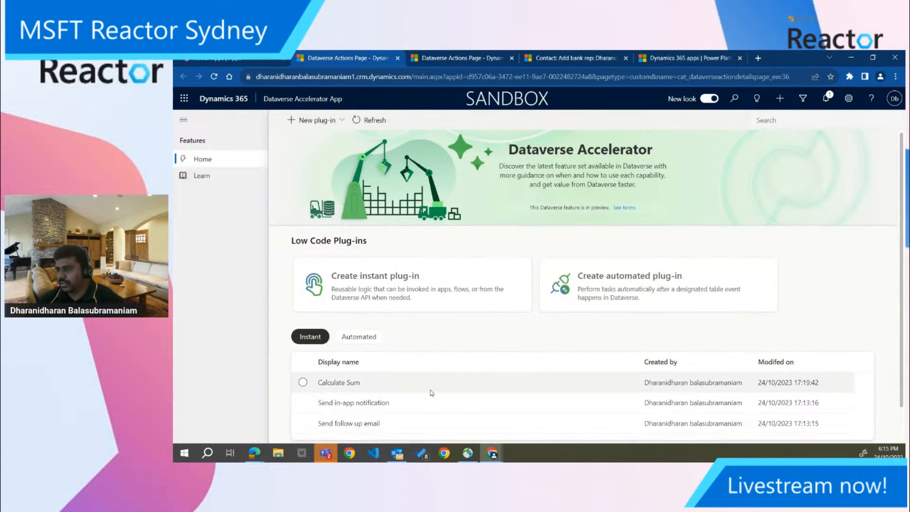
{"action": "scroll", "coordinate": [394, 393], "scroll_direction": "down", "scroll_amount": 1}
{"action": "left_click", "coordinate": [372, 367]}
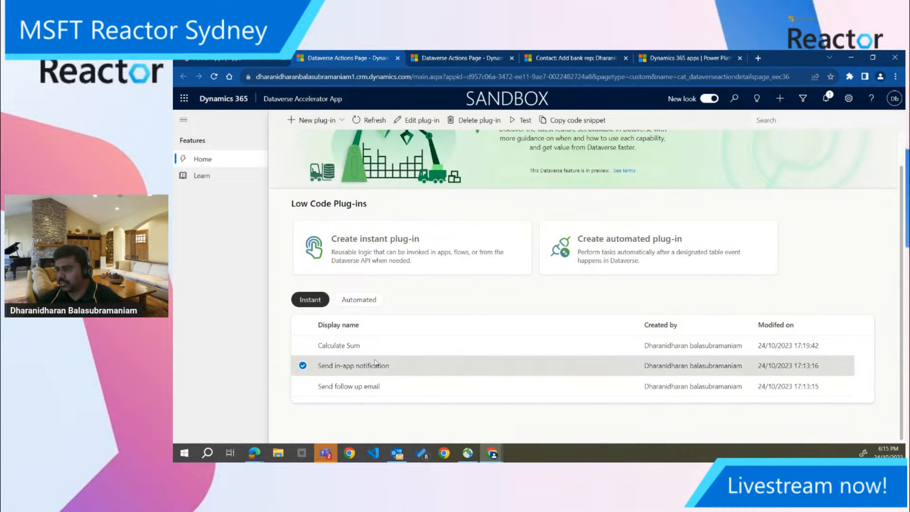
{"action": "left_click", "coordinate": [423, 120]}
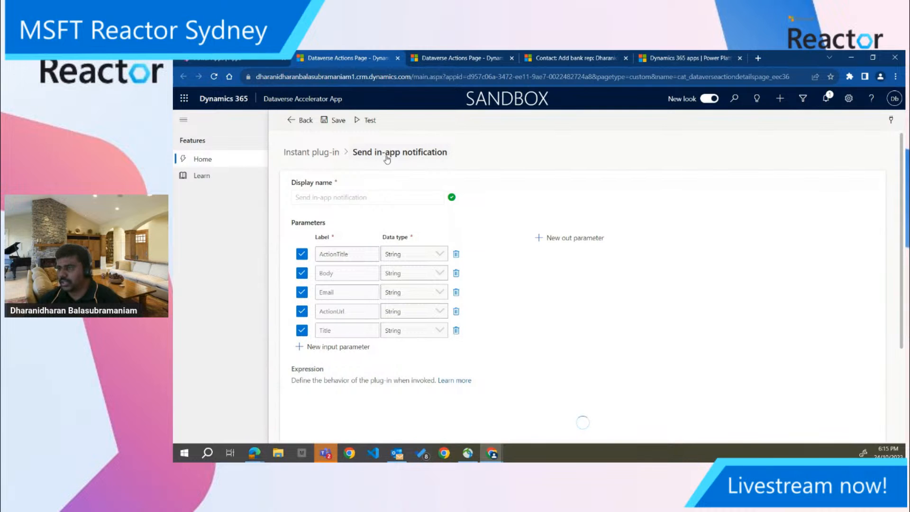
Examine the input parameters and the Power Fx expression of the Send in-app notification plug-in
{"action": "scroll", "coordinate": [439, 192], "scroll_direction": "down", "scroll_amount": 1}
{"action": "scroll", "coordinate": [438, 191], "scroll_direction": "up", "scroll_amount": 1}
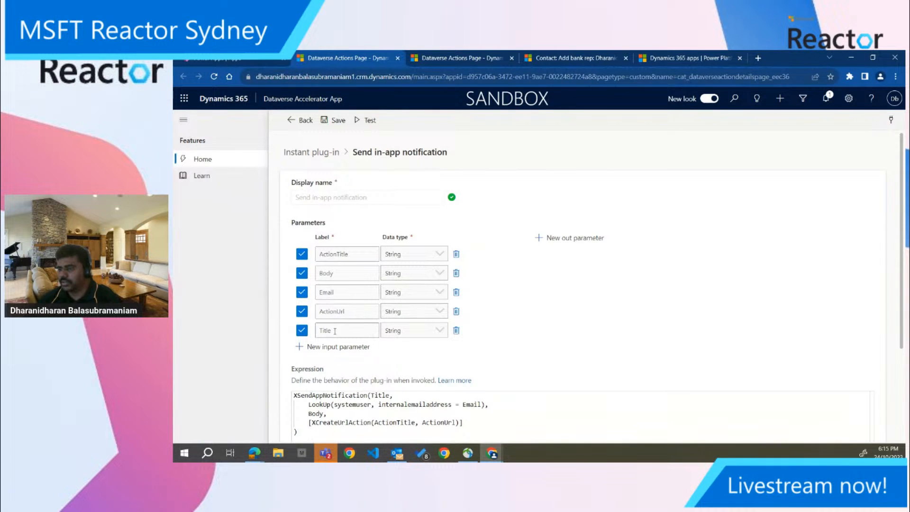
{"action": "scroll", "coordinate": [349, 332], "scroll_direction": "down", "scroll_amount": 1}
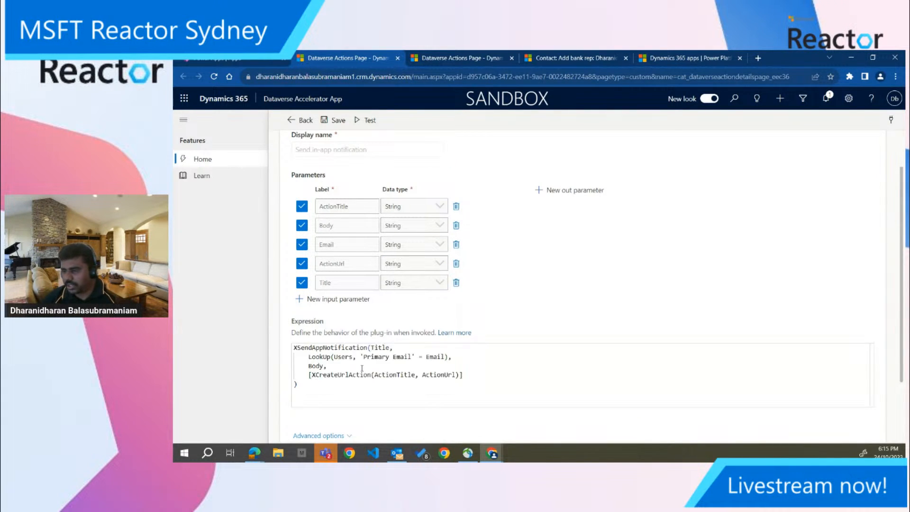
Expand the plug-in's advanced options and examine its solution, name, description and the explanation of the Global and Entity scopes
{"action": "left_click", "coordinate": [339, 434]}
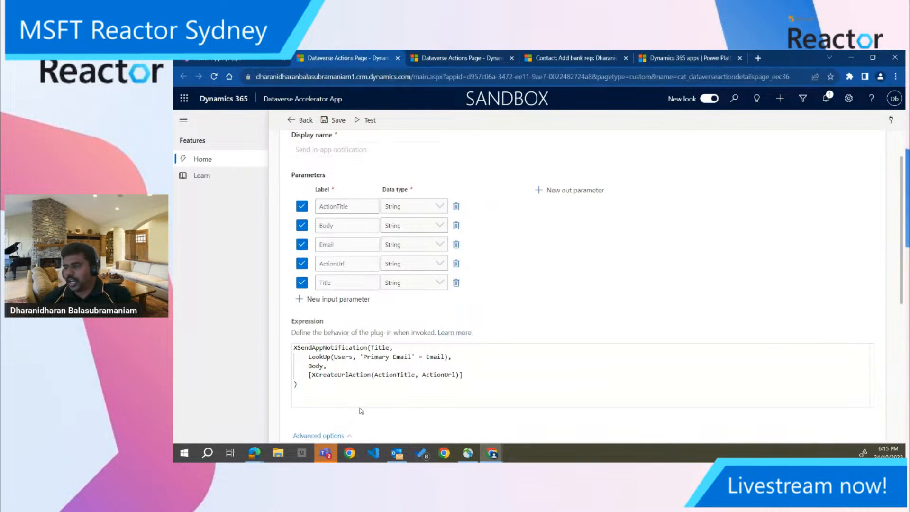
{"action": "scroll", "coordinate": [365, 403], "scroll_direction": "down", "scroll_amount": 3}
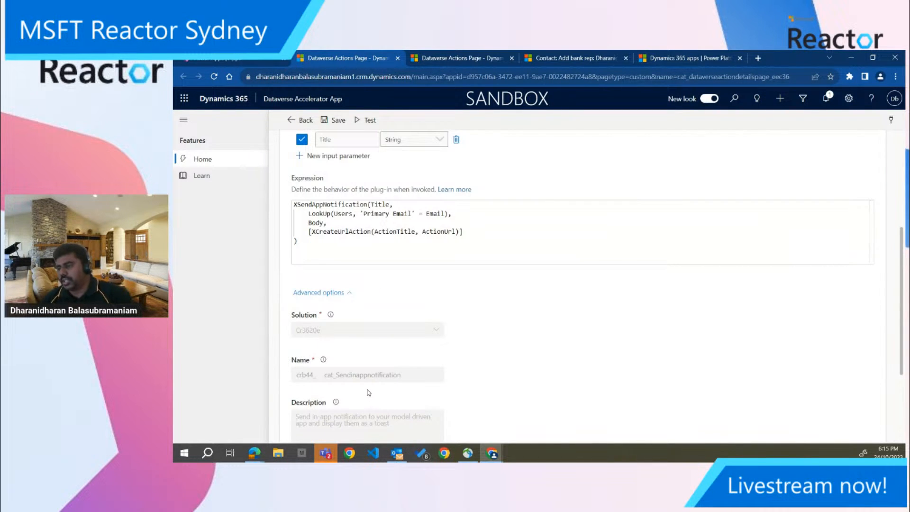
{"action": "scroll", "coordinate": [368, 393], "scroll_direction": "down", "scroll_amount": 3}
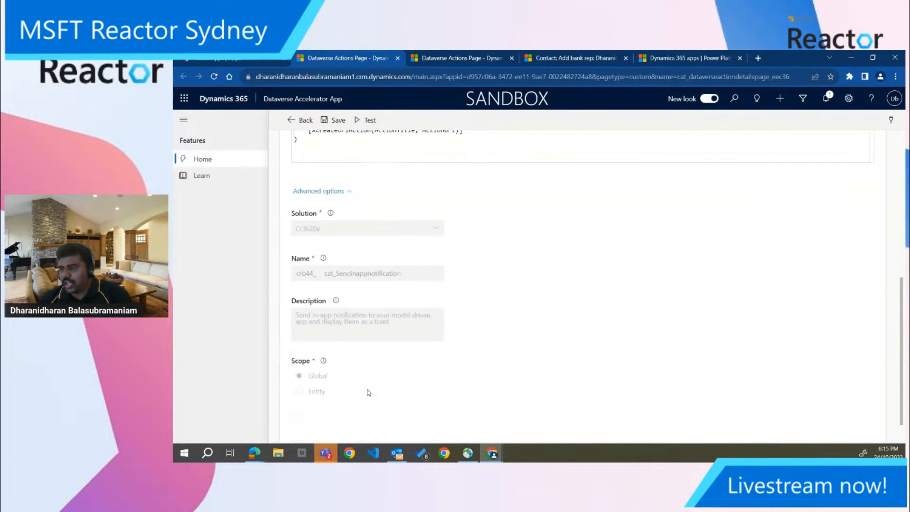
{"action": "scroll", "coordinate": [367, 391], "scroll_direction": "up", "scroll_amount": 2}
{"action": "scroll", "coordinate": [366, 390], "scroll_direction": "down", "scroll_amount": 2}
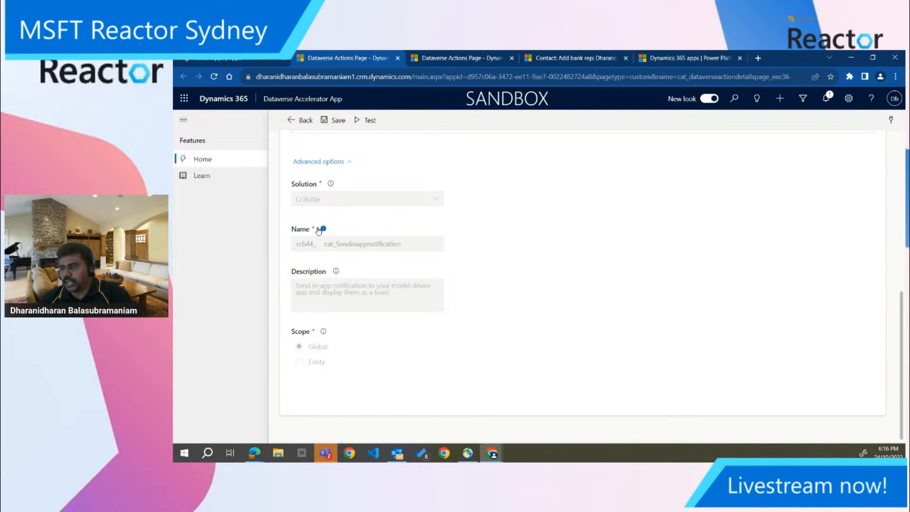
{"action": "scroll", "coordinate": [331, 236], "scroll_direction": "up", "scroll_amount": 3}
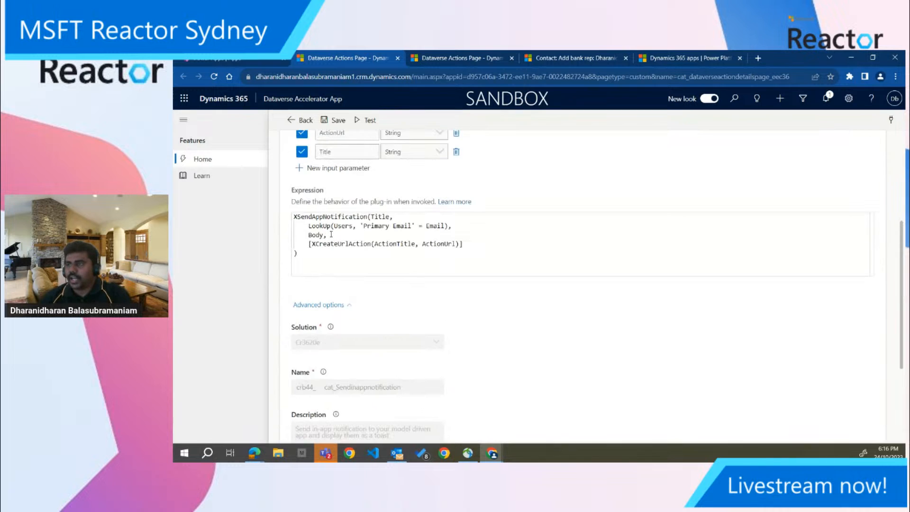
{"action": "scroll", "coordinate": [349, 296], "scroll_direction": "down", "scroll_amount": 1}
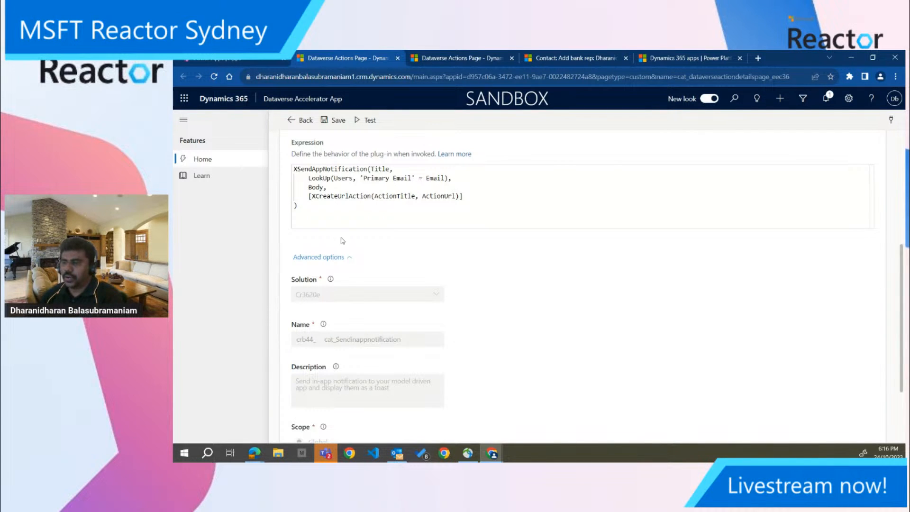
{"action": "scroll", "coordinate": [396, 244], "scroll_direction": "up", "scroll_amount": 3}
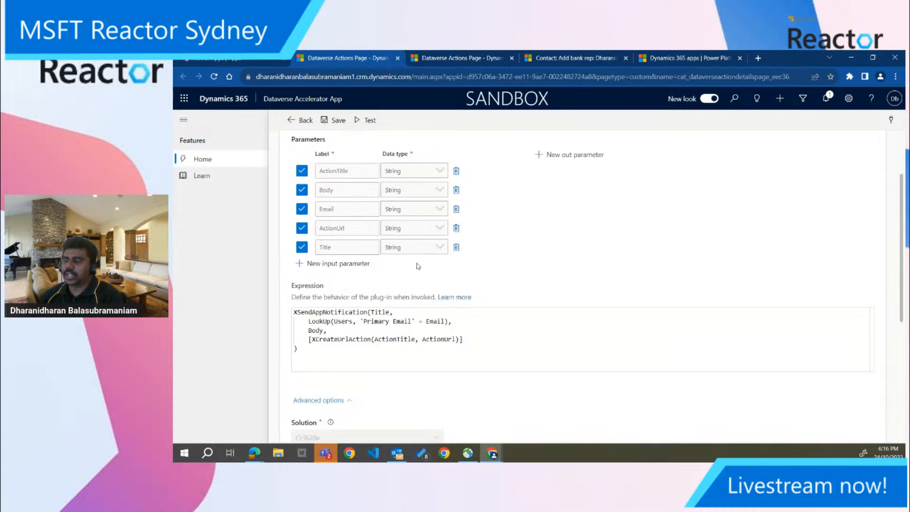
{"action": "scroll", "coordinate": [418, 266], "scroll_direction": "down", "scroll_amount": 4}
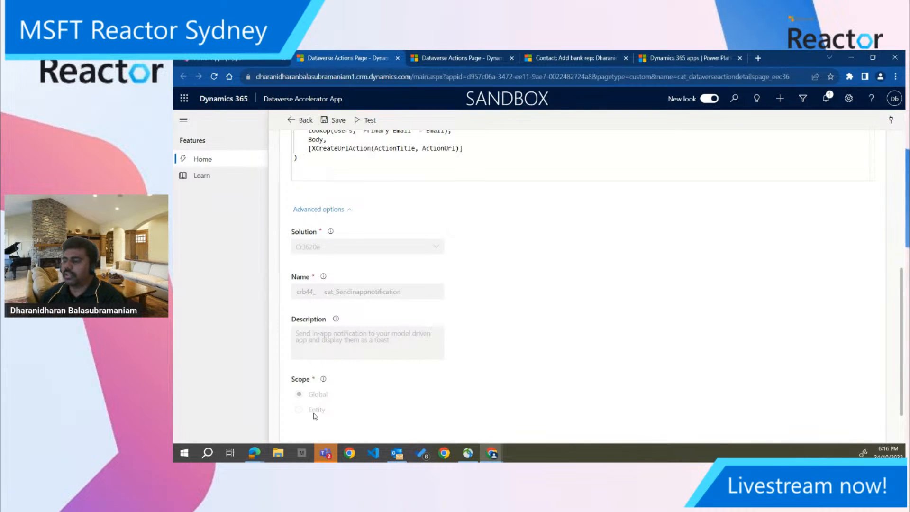
{"action": "mouse_move", "coordinate": [324, 380]}
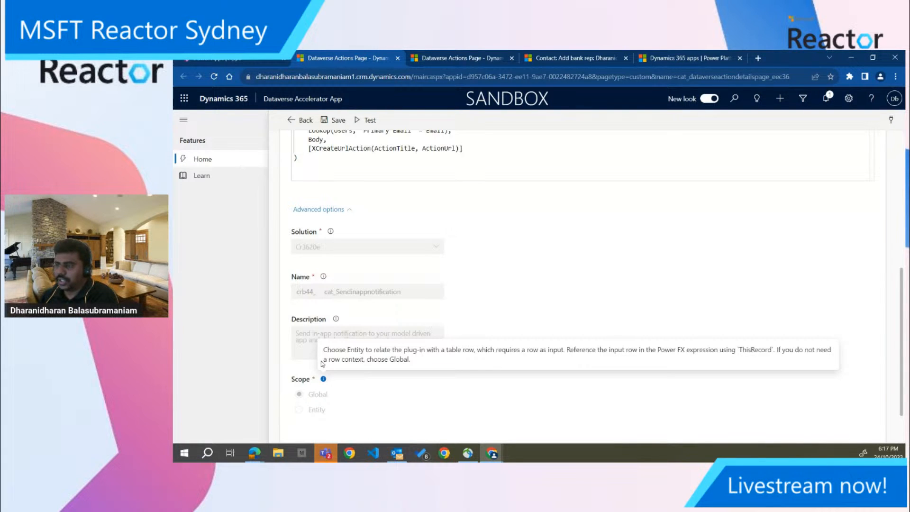
{"action": "scroll", "coordinate": [507, 178], "scroll_direction": "up", "scroll_amount": 2}
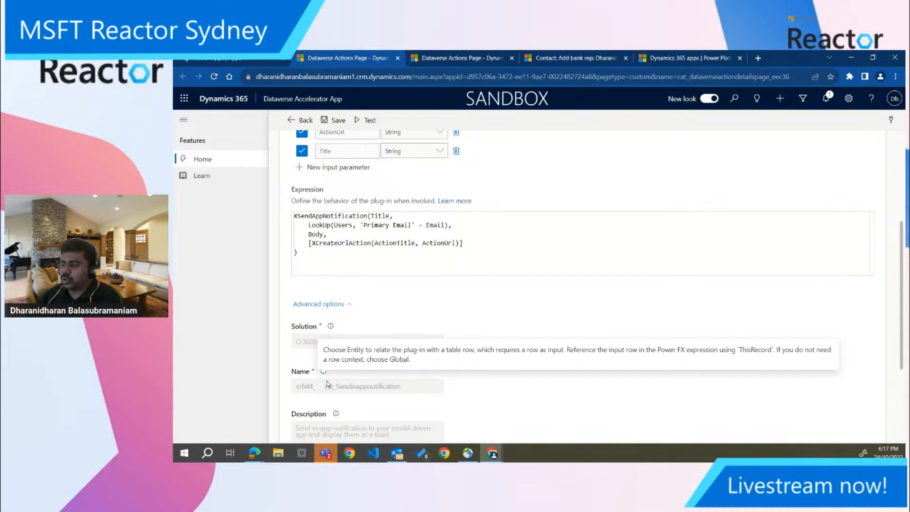
{"action": "scroll", "coordinate": [326, 396], "scroll_direction": "down", "scroll_amount": 1}
{"action": "scroll", "coordinate": [324, 413], "scroll_direction": "up", "scroll_amount": 5}
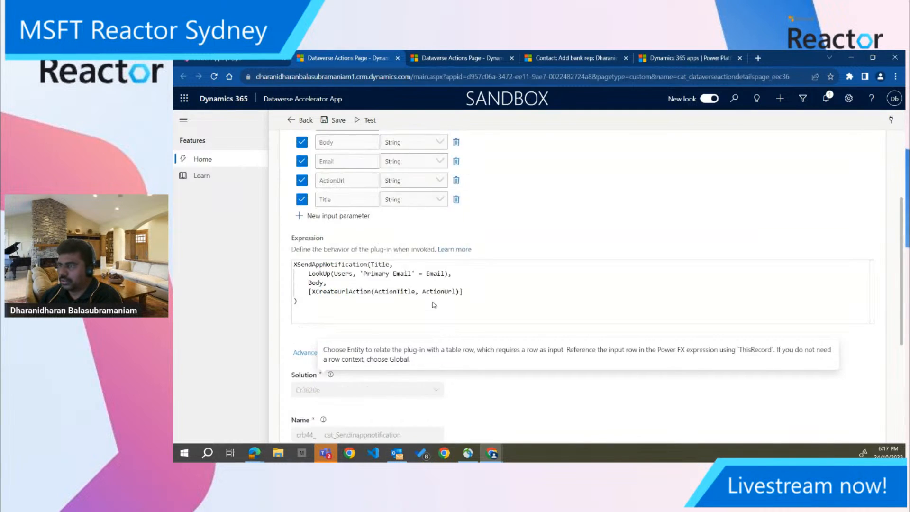
Start a test of the Send in-app notification plug-in and set ActionTitle to "Received new email notification"
{"action": "left_click", "coordinate": [370, 121]}
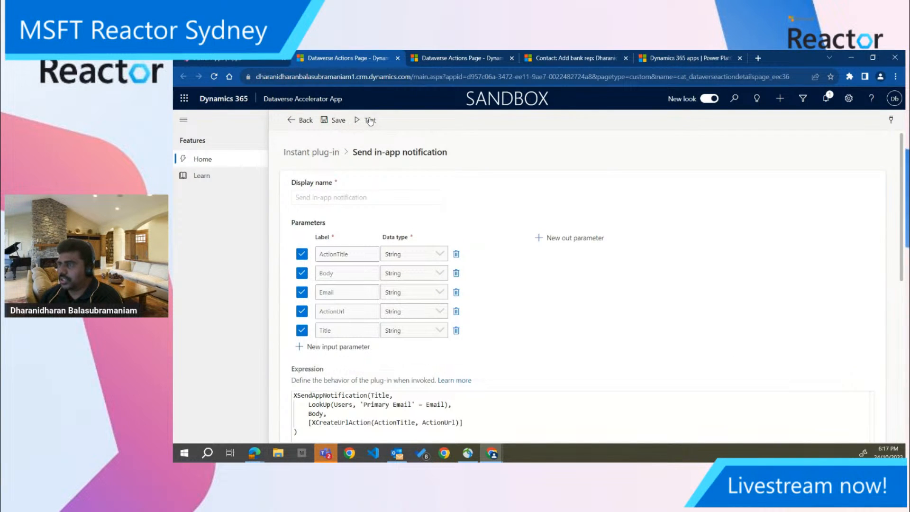
{"action": "left_click", "coordinate": [416, 251]}
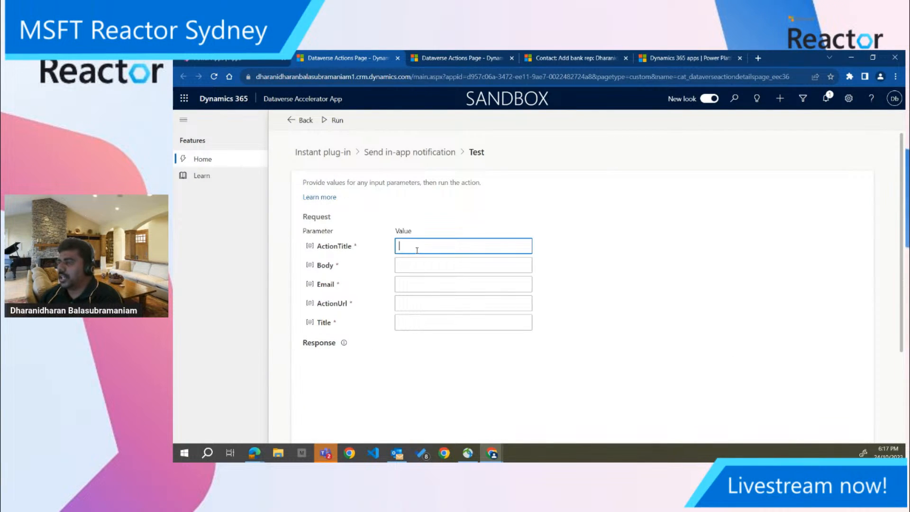
{"action": "type", "text": "Created b"}
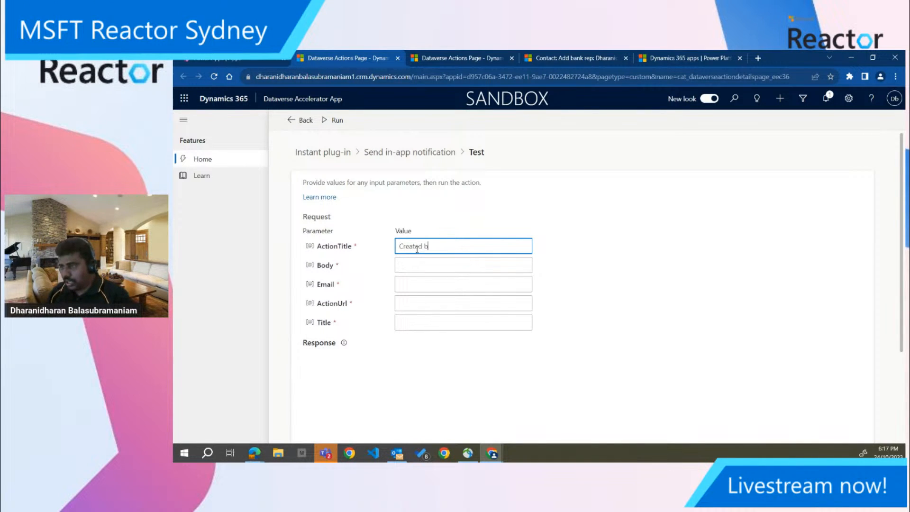
{"action": "key", "text": "BackSpace"}
{"action": "key", "text": "BackSpace"}
{"action": "key", "text": "BackSpace"}
{"action": "key", "text": "BackSpace"}
{"action": "key", "text": "BackSpace"}
{"action": "key", "text": "BackSpace"}
{"action": "key", "text": "BackSpace"}
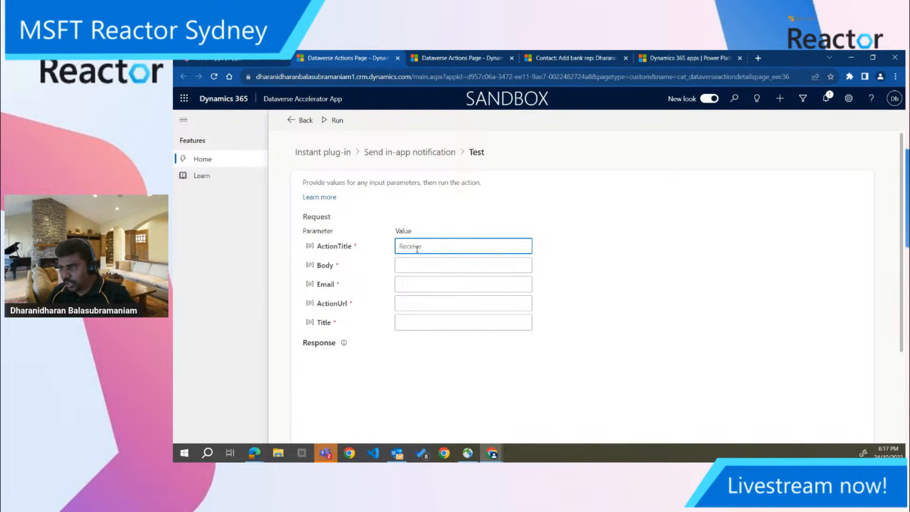
{"action": "type", "text": "new email notification"}
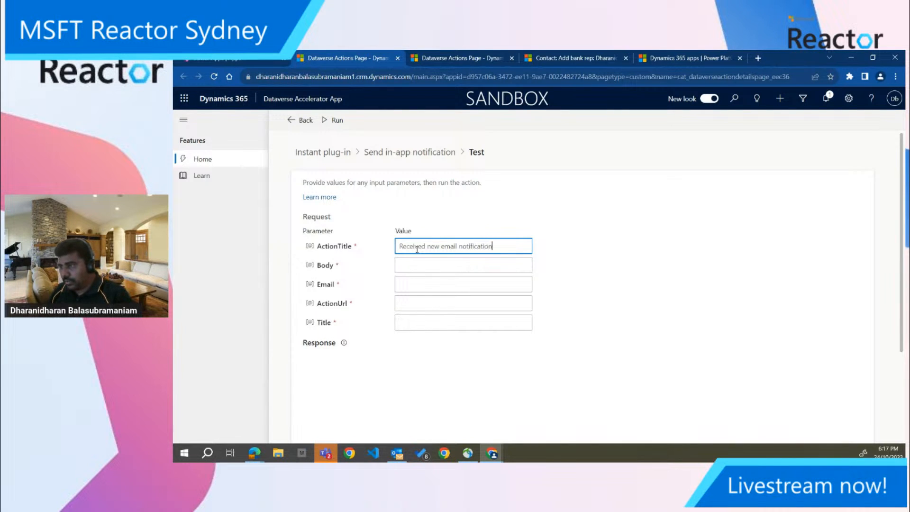
Set the Body parameter of the test request to "Email received from Customer"
{"action": "key", "text": "Tab"}
{"action": "type", "text": "Em"}
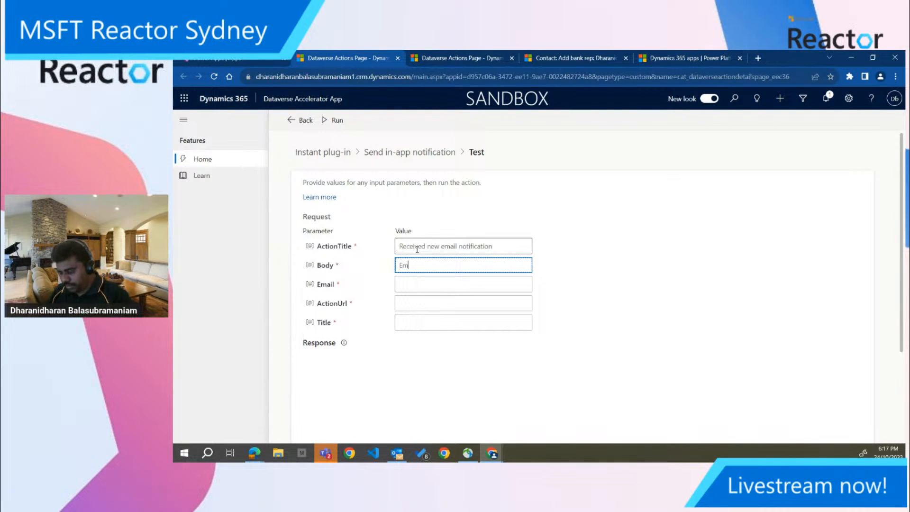
{"action": "type", "text": "ail received from Customer"}
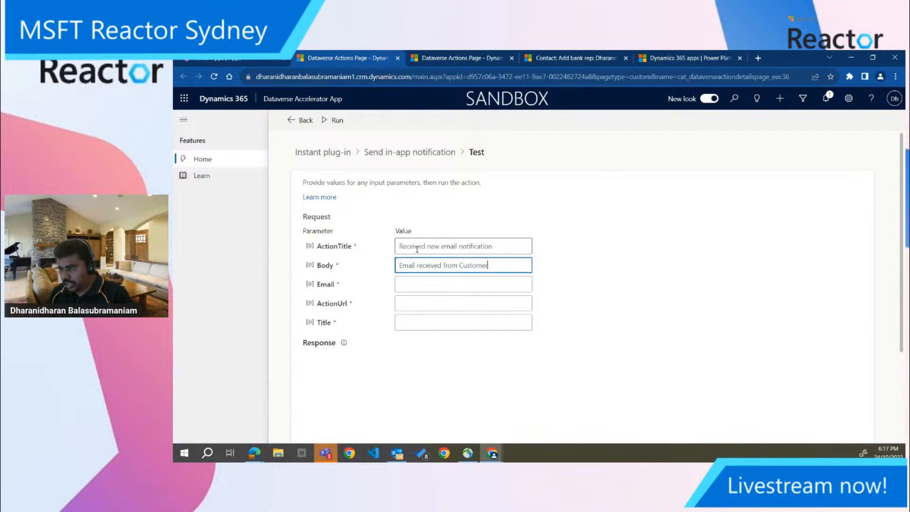
Fill in the Email parameter of the test request with the recipient's email address
{"action": "key", "text": "Tab"}
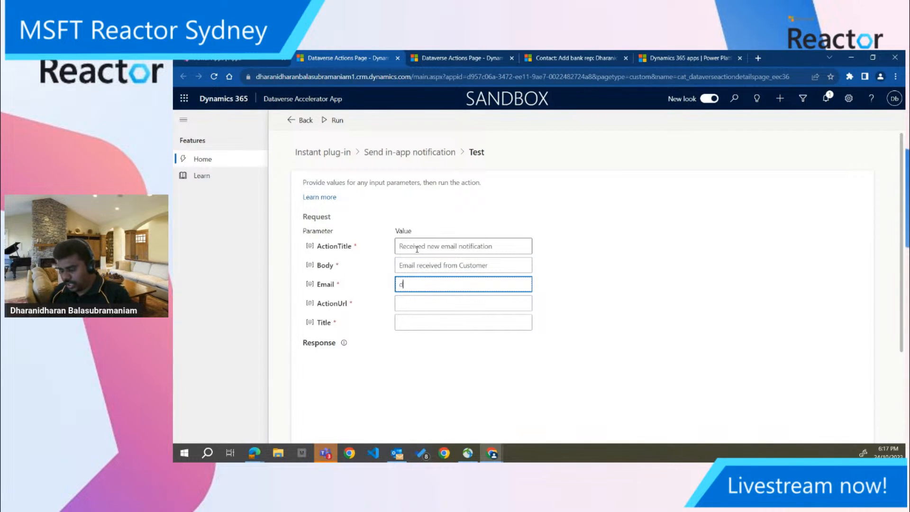
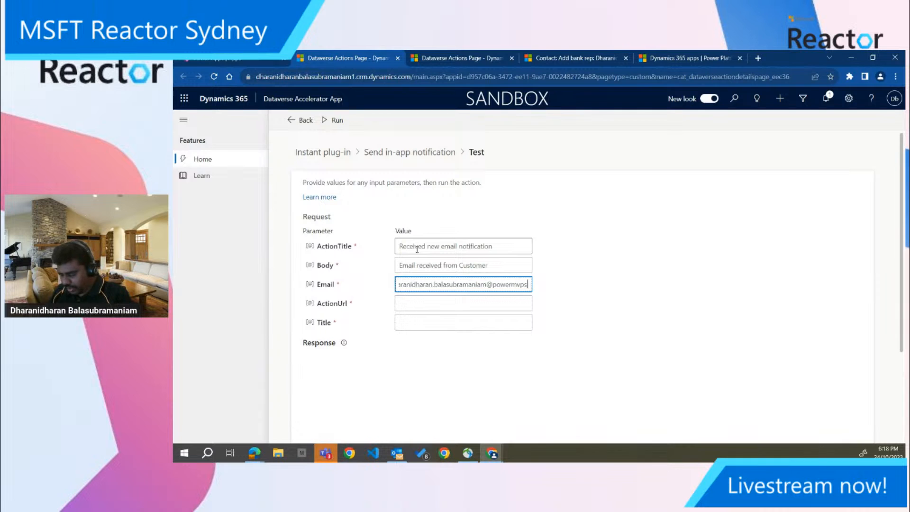
{"action": "key", "text": "Tab"}
{"action": "type", "text": "htt"}
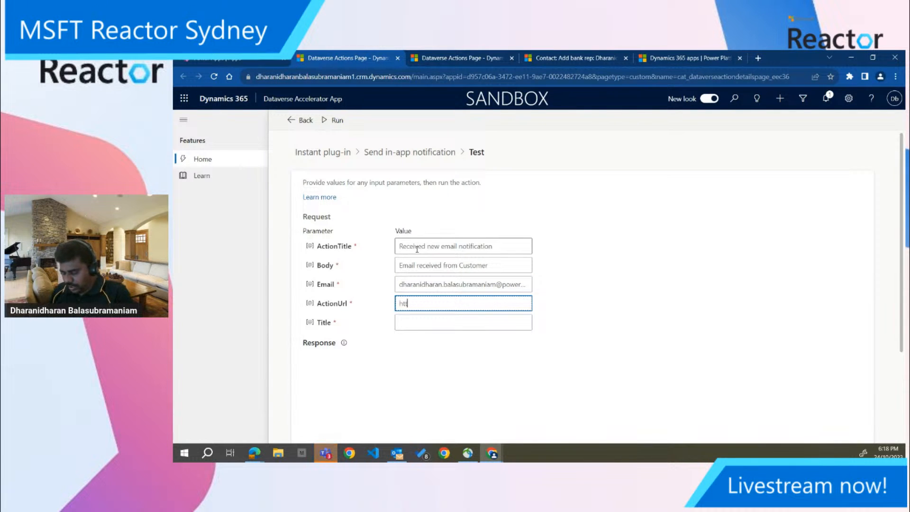
{"action": "type", "text": "ps://d"}
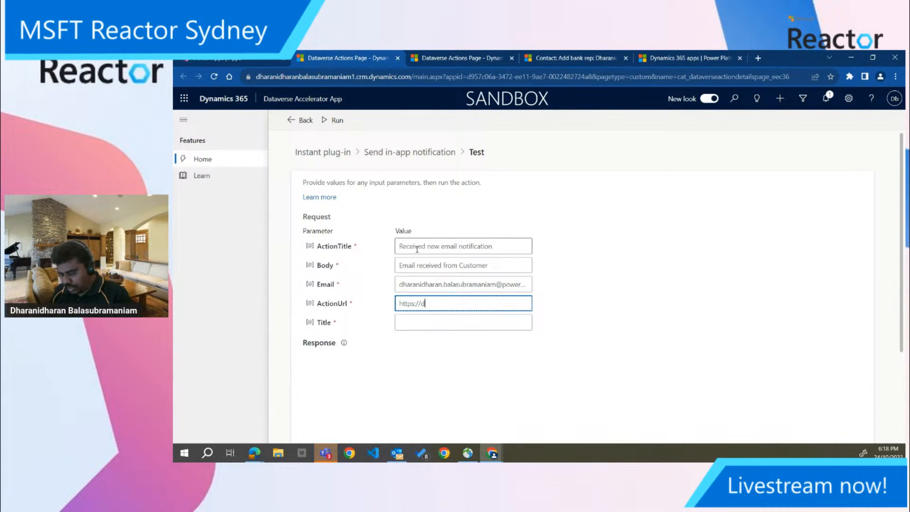
{"action": "type", "text": "365dotblog.com"}
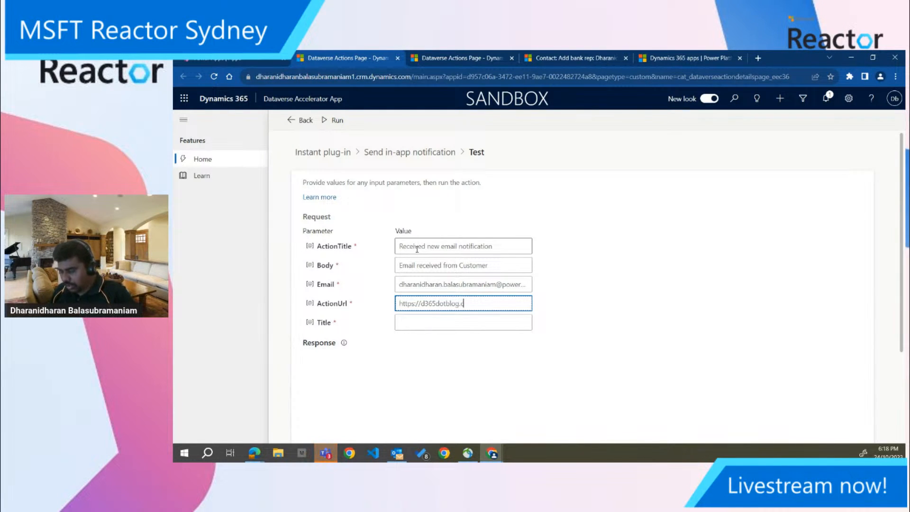
Copy the ActionTitle text "Received new email notification" into the Title parameter
{"action": "key", "text": "Tab"}
{"action": "triple_click", "coordinate": [417, 249]}
{"action": "key", "text": "ctrl+c"}
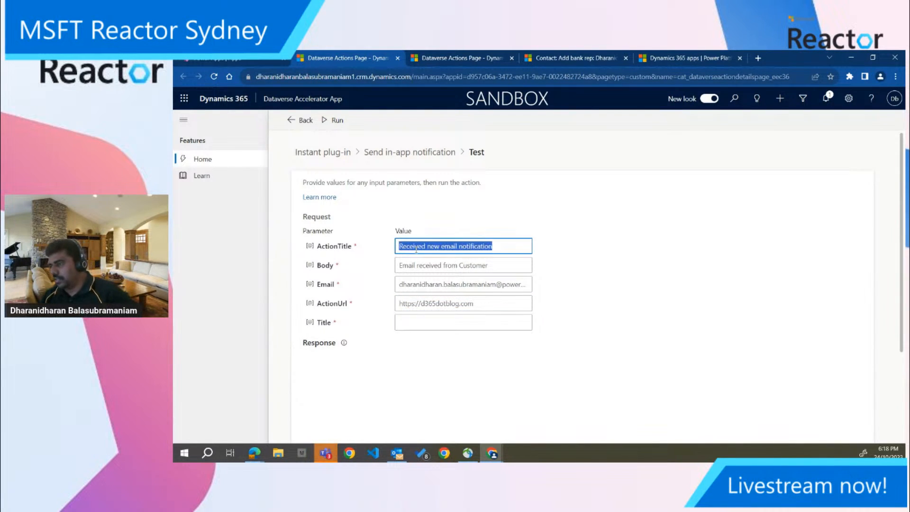
{"action": "scroll", "coordinate": [417, 249], "scroll_direction": "down", "scroll_amount": 1}
{"action": "left_click", "coordinate": [417, 274]}
{"action": "key", "text": "ctrl+v"}
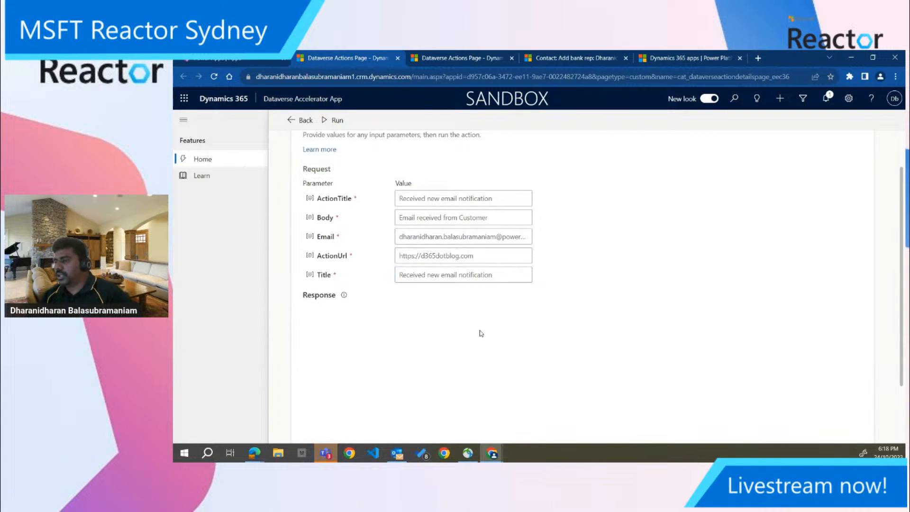
Run the plug-in test with the entered parameters and open the app's notifications to check for the message
{"action": "scroll", "coordinate": [478, 332], "scroll_direction": "up", "scroll_amount": 1}
{"action": "left_click", "coordinate": [341, 124]}
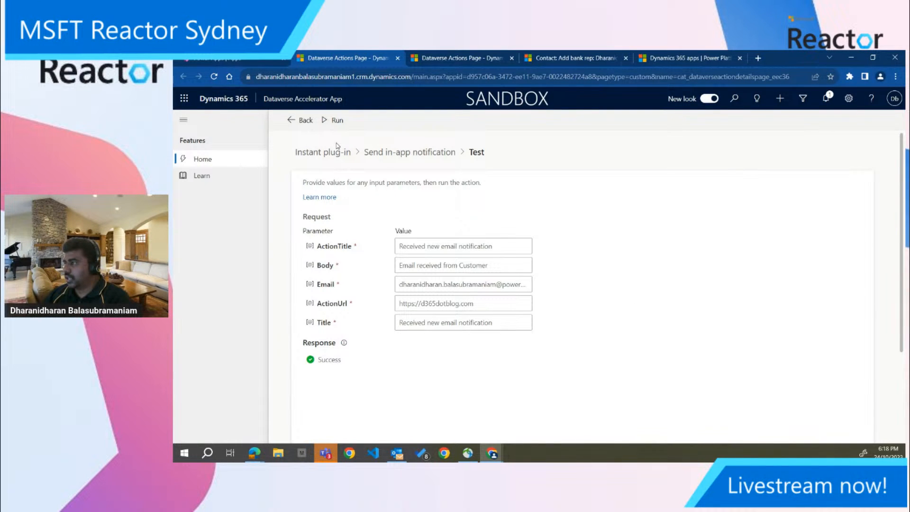
{"action": "left_click", "coordinate": [828, 98]}
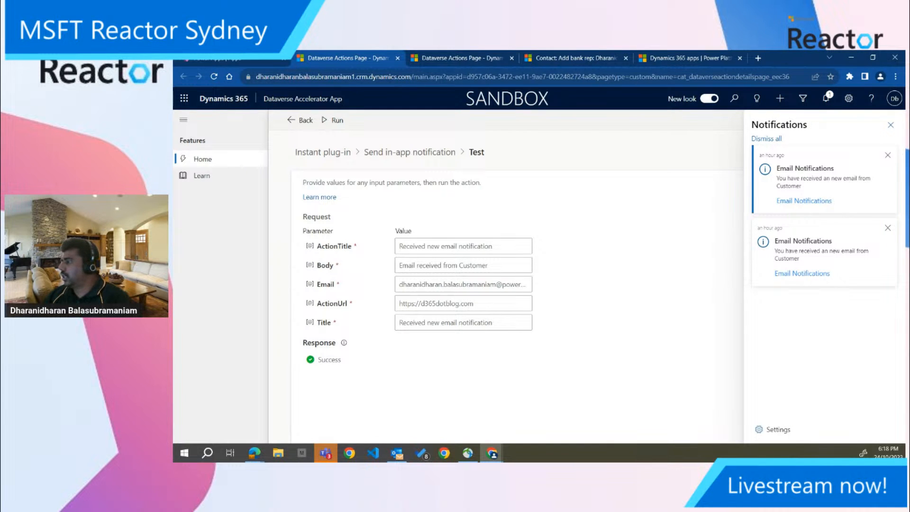
Follow the link in the latest email notification to view its target web page, and return to the plug-in test page
{"action": "left_click", "coordinate": [805, 207]}
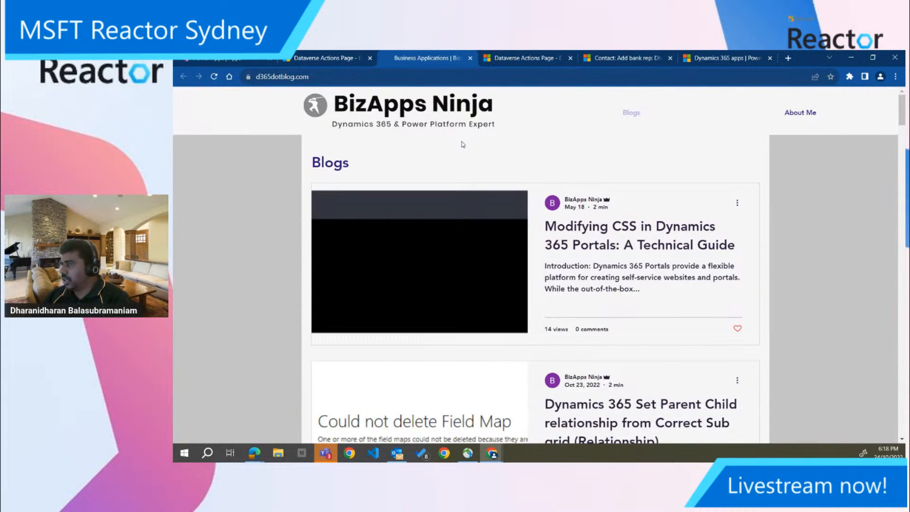
{"action": "left_click", "coordinate": [375, 61]}
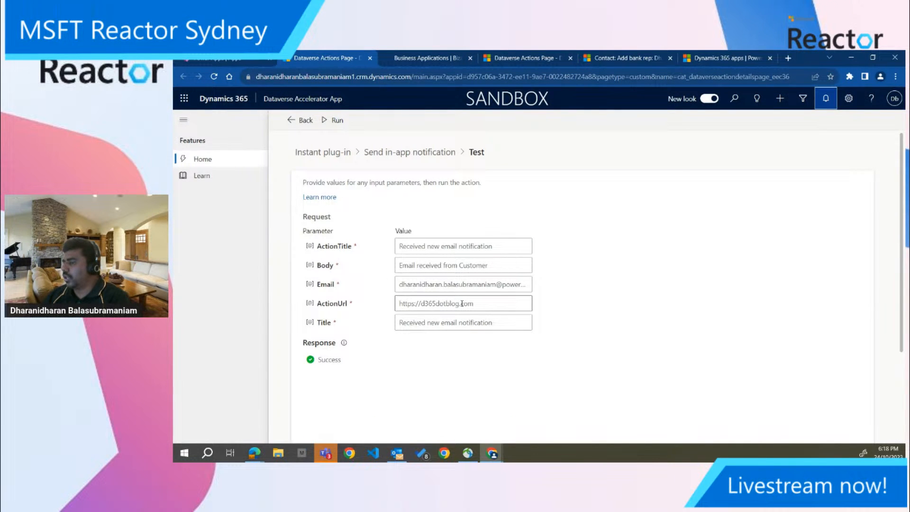
{"action": "left_click", "coordinate": [428, 61]}
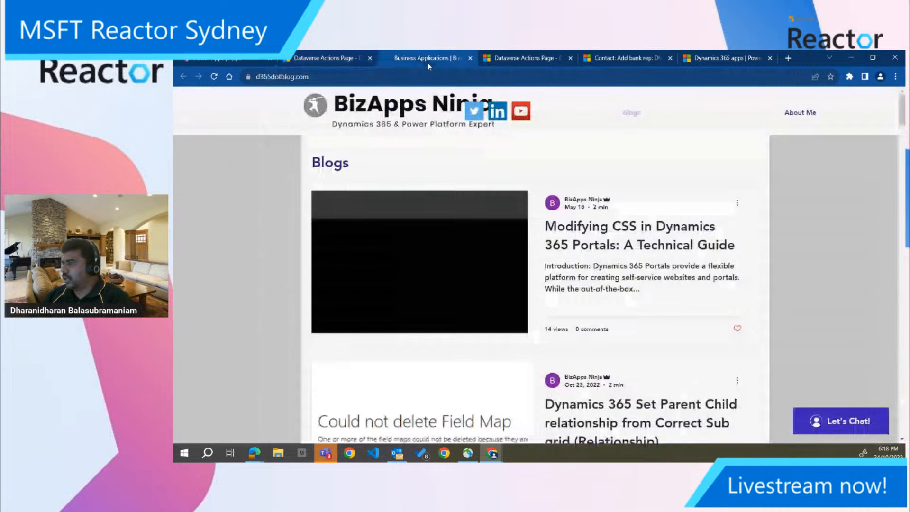
{"action": "left_click", "coordinate": [335, 59]}
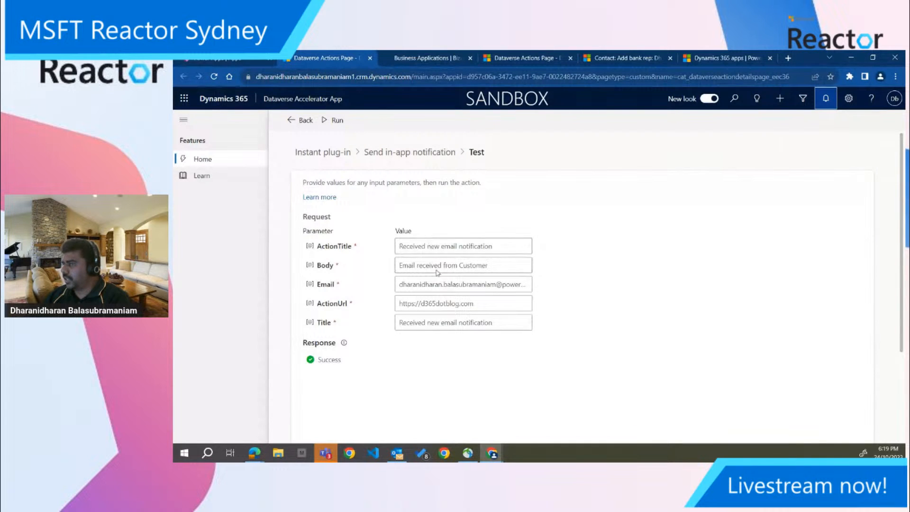
Return to the instant plug-ins list and start a new instant plug-in with the display name "Calculate Two numbers"
{"action": "left_click", "coordinate": [335, 154]}
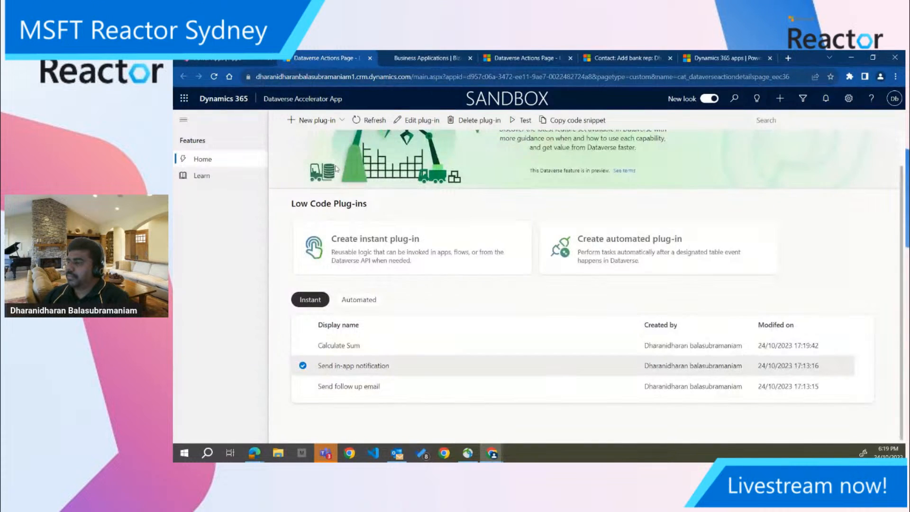
{"action": "left_click", "coordinate": [304, 366]}
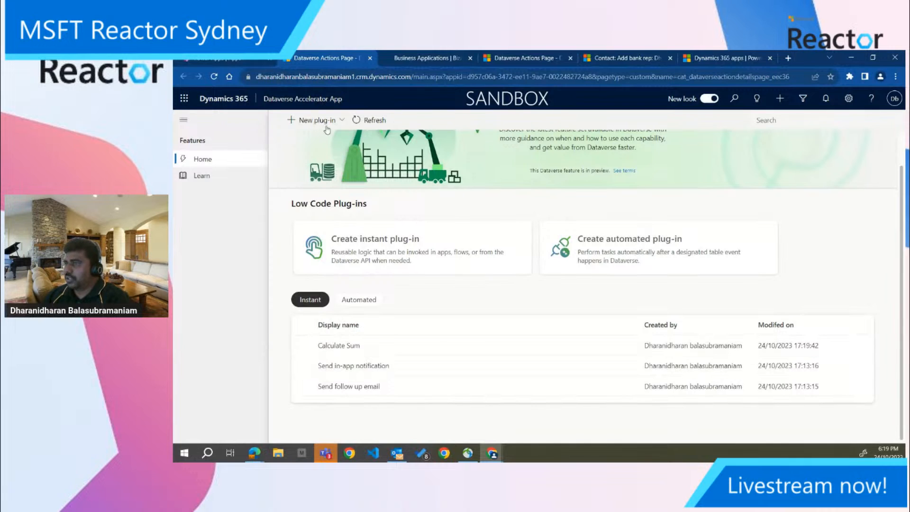
{"action": "left_click", "coordinate": [346, 198]}
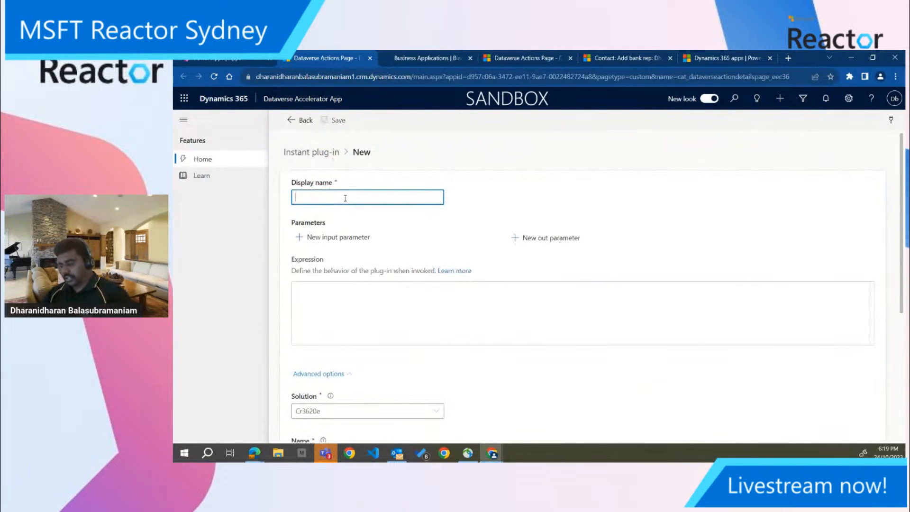
{"action": "type", "text": "Claulcate"}
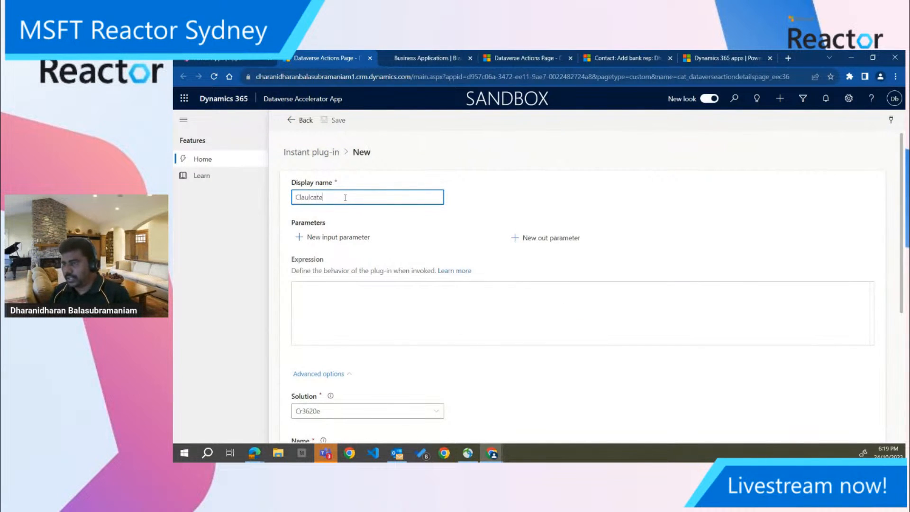
{"action": "type", "text": "a"}
{"action": "key", "text": "BackSpace"}
{"action": "key", "text": "BackSpace"}
{"action": "type", "text": "alc"}
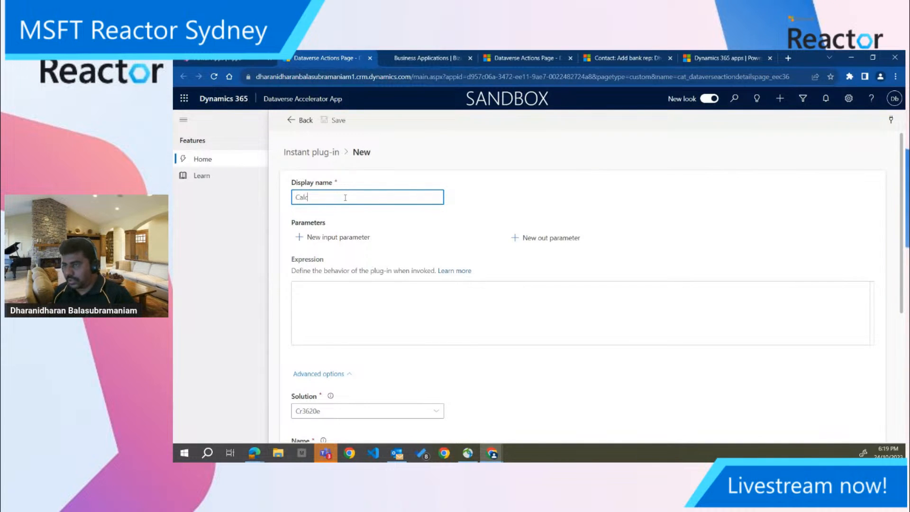
{"action": "type", "text": "ulate"}
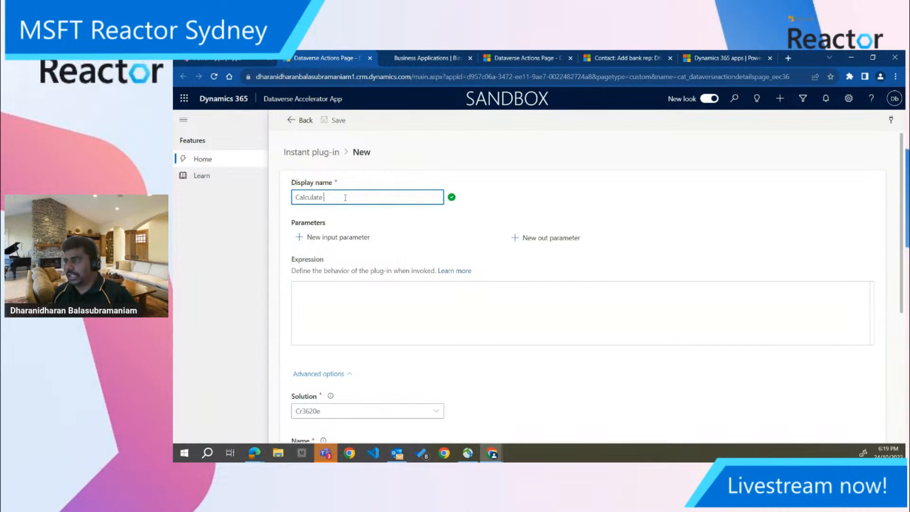
{"action": "type", "text": " Two numbers"}
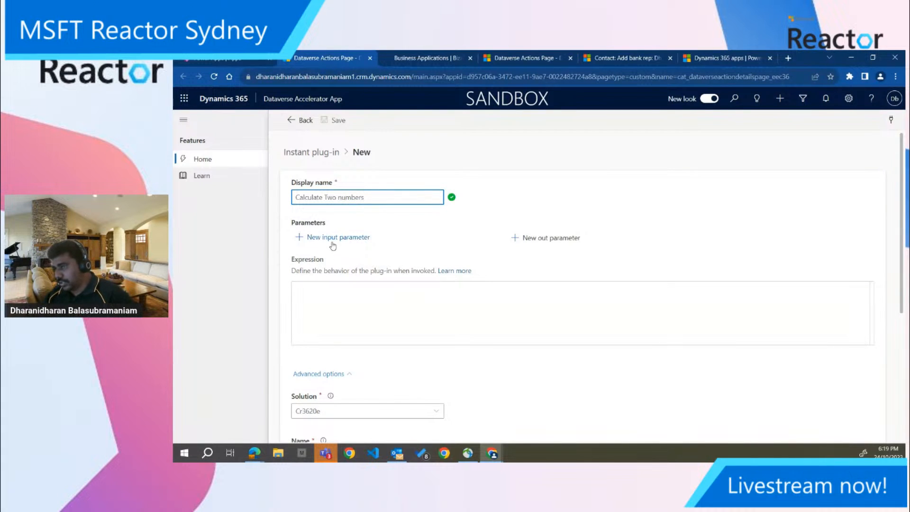
Add two input parameters labelled X and Y, both with the Integer data type
{"action": "left_click", "coordinate": [333, 243]}
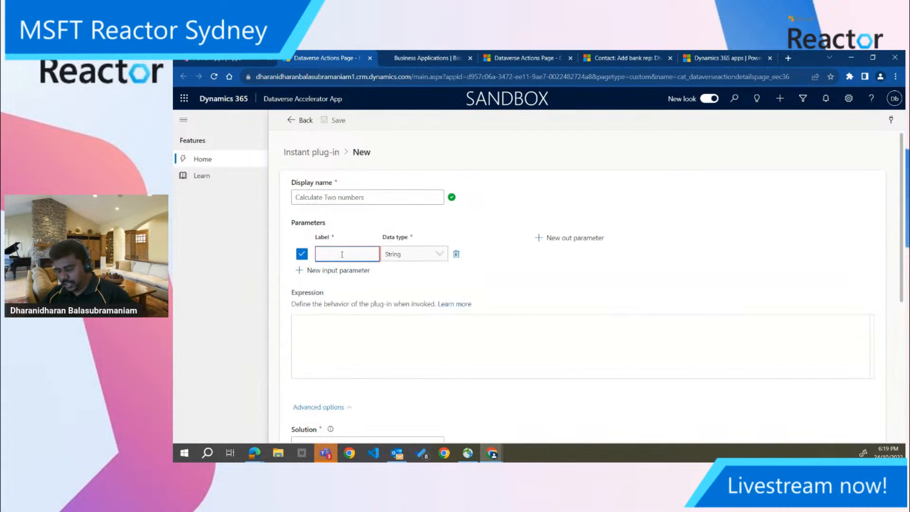
{"action": "type", "text": "x"}
{"action": "left_click", "coordinate": [333, 270]}
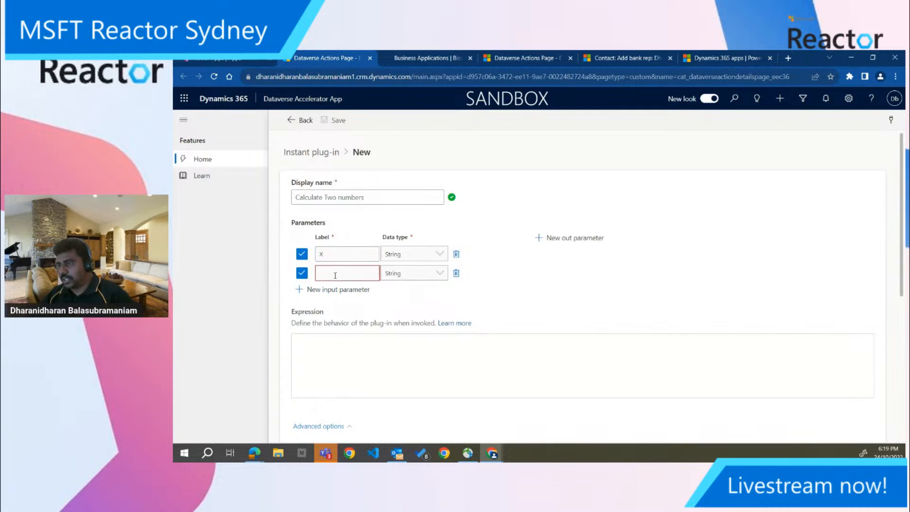
{"action": "type", "text": "Y"}
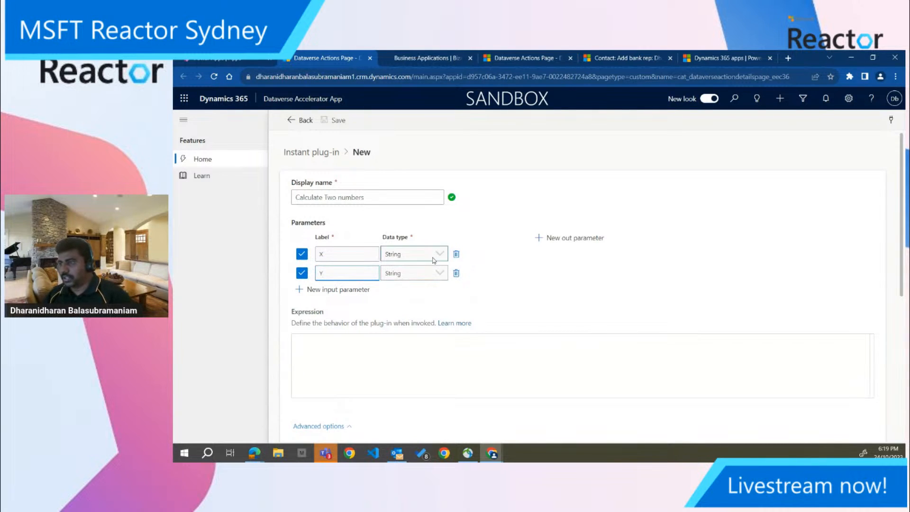
{"action": "left_click", "coordinate": [436, 255]}
{"action": "left_click", "coordinate": [422, 282]}
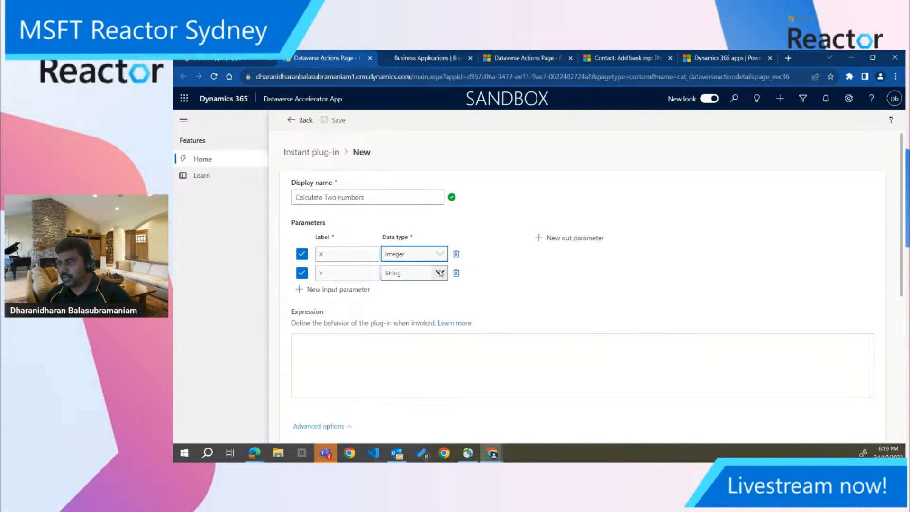
{"action": "left_click", "coordinate": [440, 273]}
{"action": "left_click", "coordinate": [420, 295]}
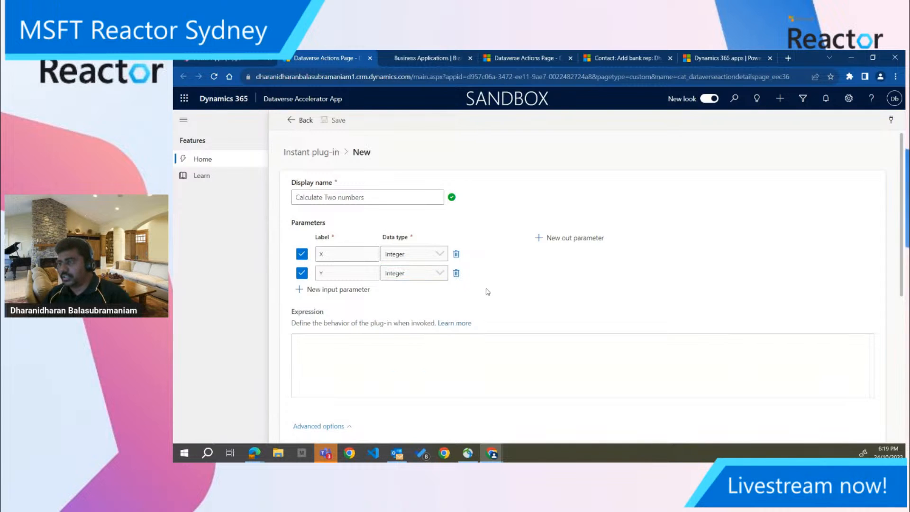
Add a single output parameter labelled Z with the Integer data type
{"action": "left_click", "coordinate": [583, 244]}
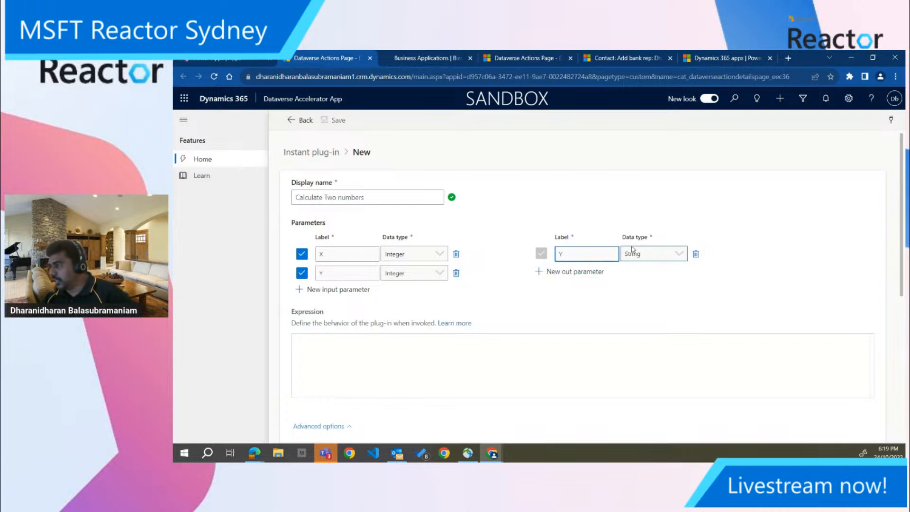
{"action": "left_click", "coordinate": [679, 254]}
{"action": "left_click", "coordinate": [649, 279]}
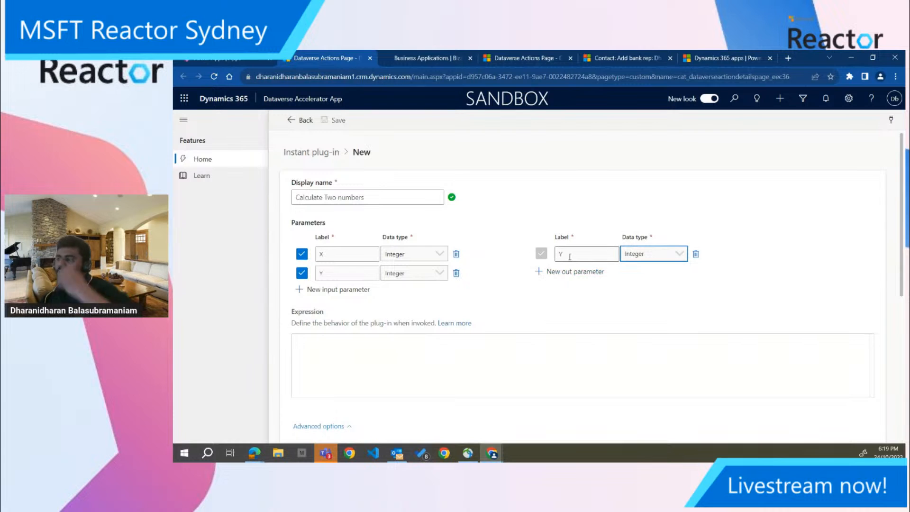
{"action": "left_click", "coordinate": [369, 358]}
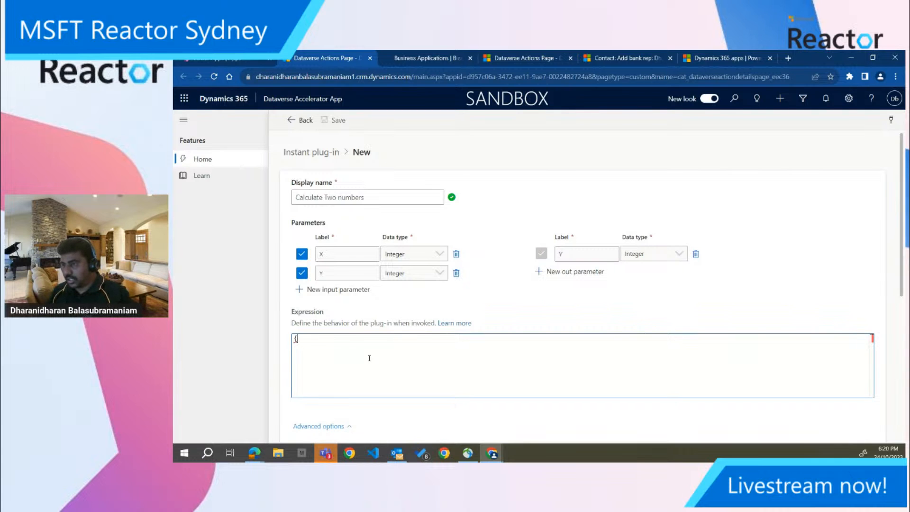
{"action": "left_click", "coordinate": [588, 256]}
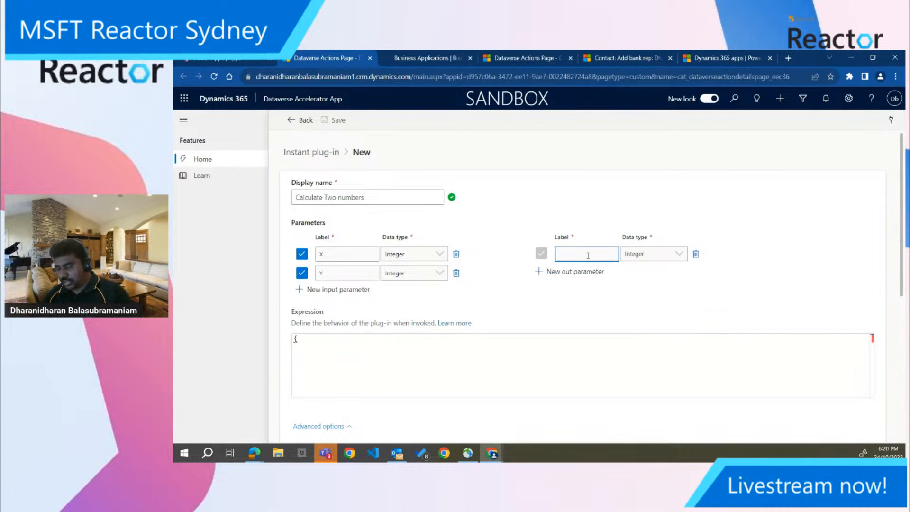
{"action": "left_click_drag", "start_coordinate": [579, 250], "coordinate": [543, 256]}
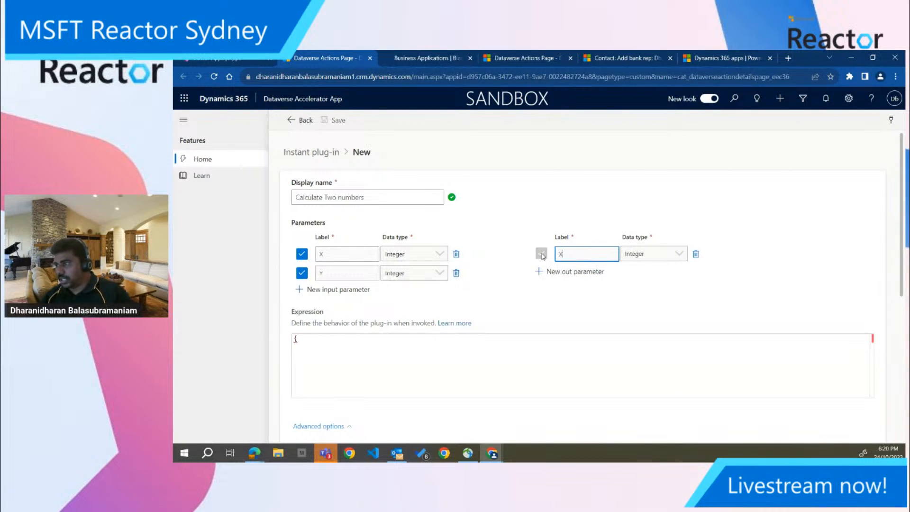
{"action": "key", "text": "BackSpace"}
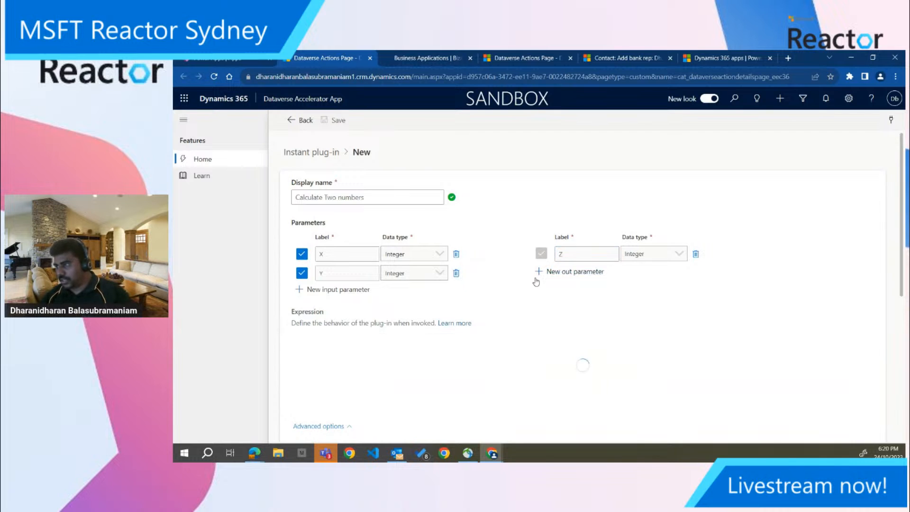
{"action": "left_click", "coordinate": [588, 272]}
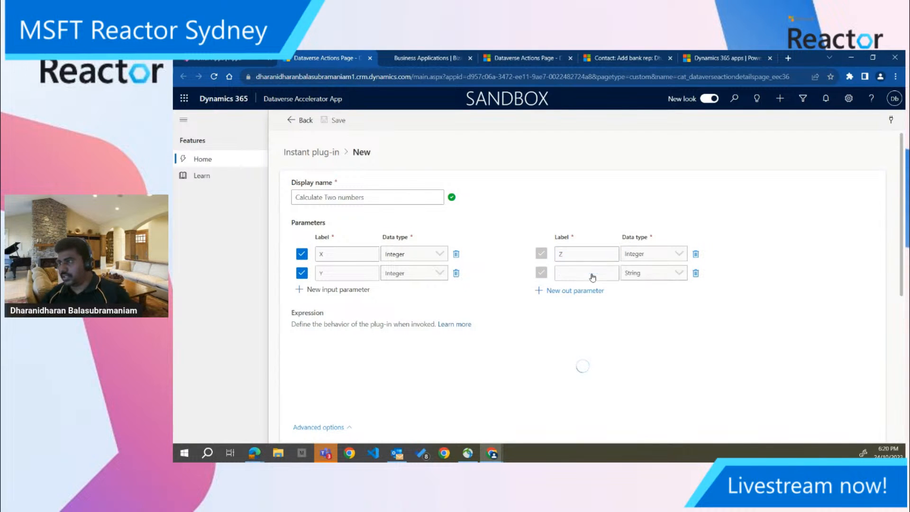
{"action": "left_click", "coordinate": [695, 273]}
Complete the plug-in expression as {Z:X+Y}
{"action": "left_click", "coordinate": [314, 341]}
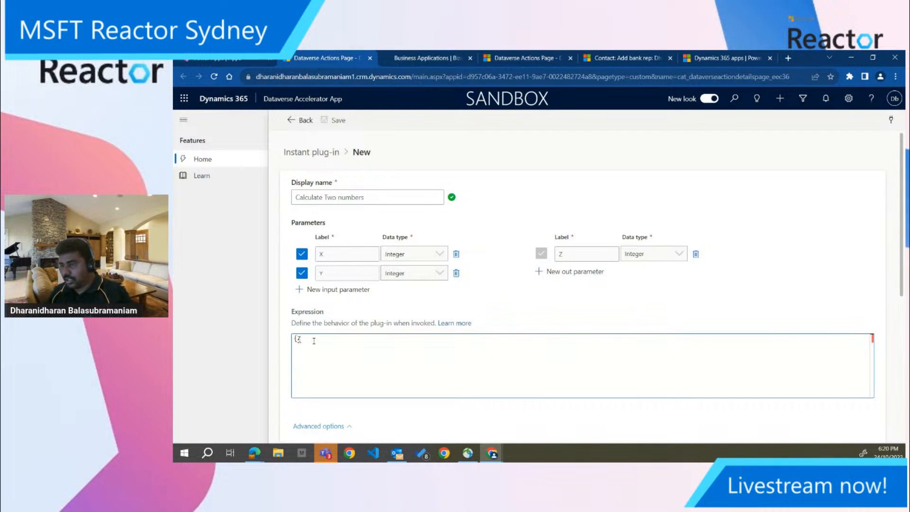
{"action": "type", "text": "Z:X"}
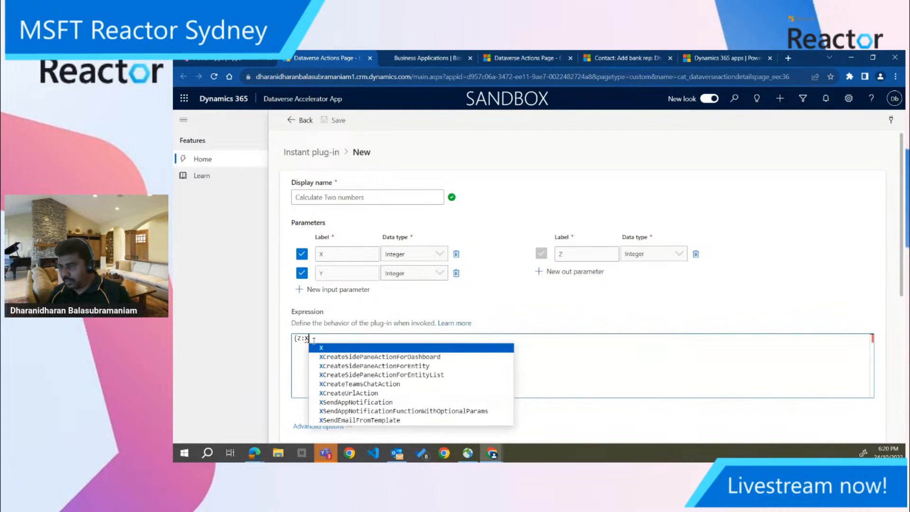
{"action": "type", "text": "+Y}"}
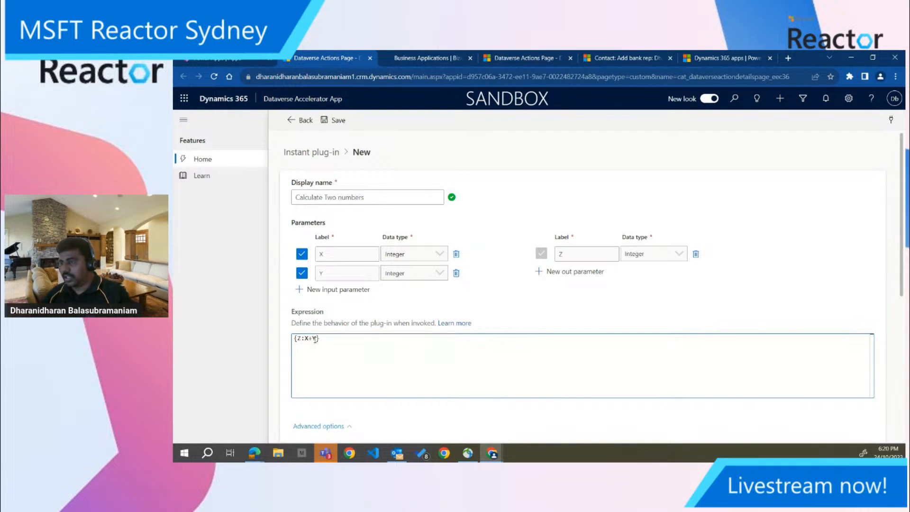
In the plug-in's advanced options, select Cr3620e as the solution
{"action": "left_click", "coordinate": [327, 427]}
{"action": "scroll", "coordinate": [327, 428], "scroll_direction": "down", "scroll_amount": 2}
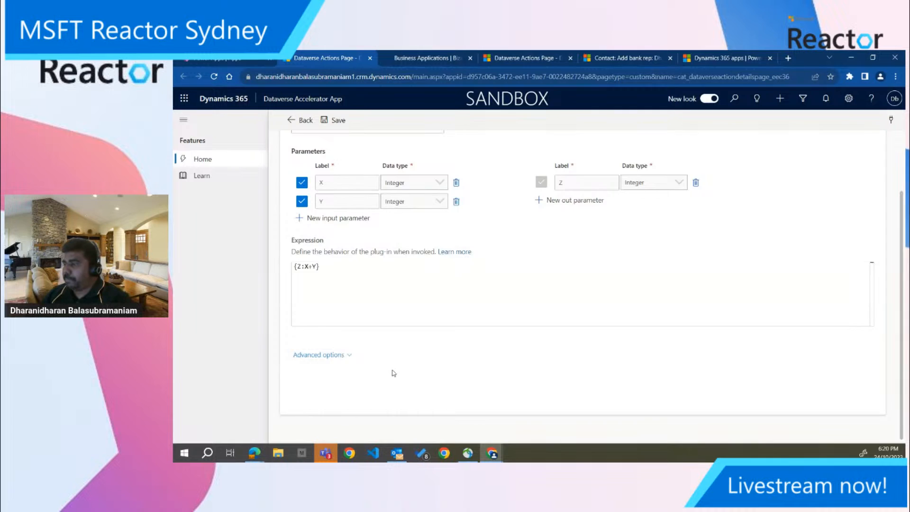
{"action": "scroll", "coordinate": [392, 370], "scroll_direction": "up", "scroll_amount": 2}
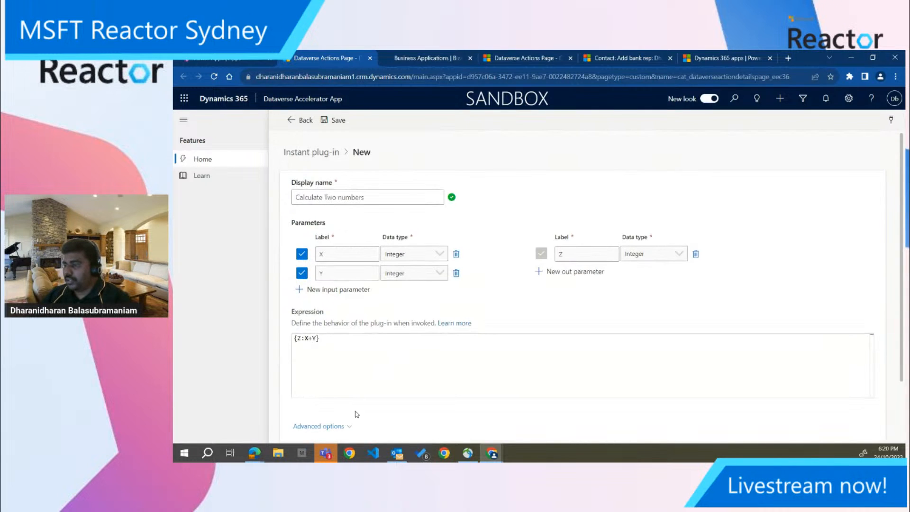
{"action": "scroll", "coordinate": [354, 408], "scroll_direction": "down", "scroll_amount": 2}
{"action": "left_click", "coordinate": [350, 355]}
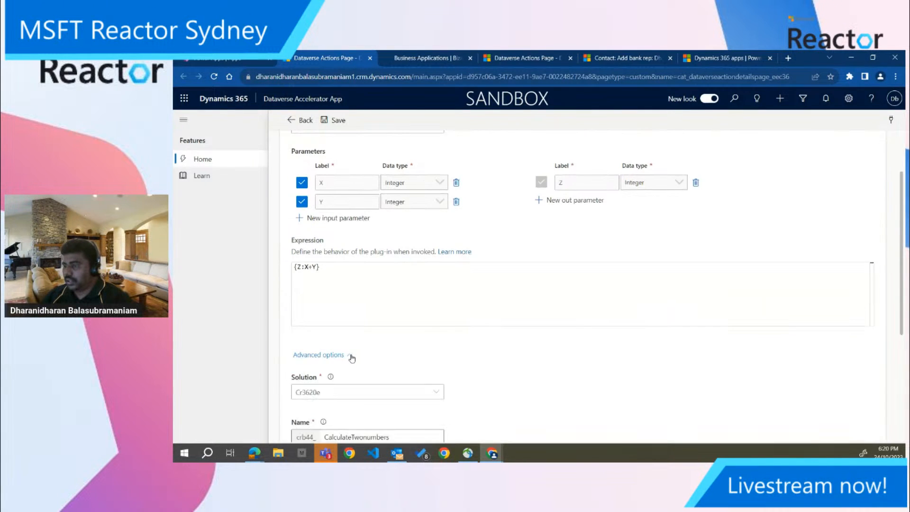
{"action": "scroll", "coordinate": [351, 356], "scroll_direction": "down", "scroll_amount": 3}
{"action": "left_click", "coordinate": [387, 298]}
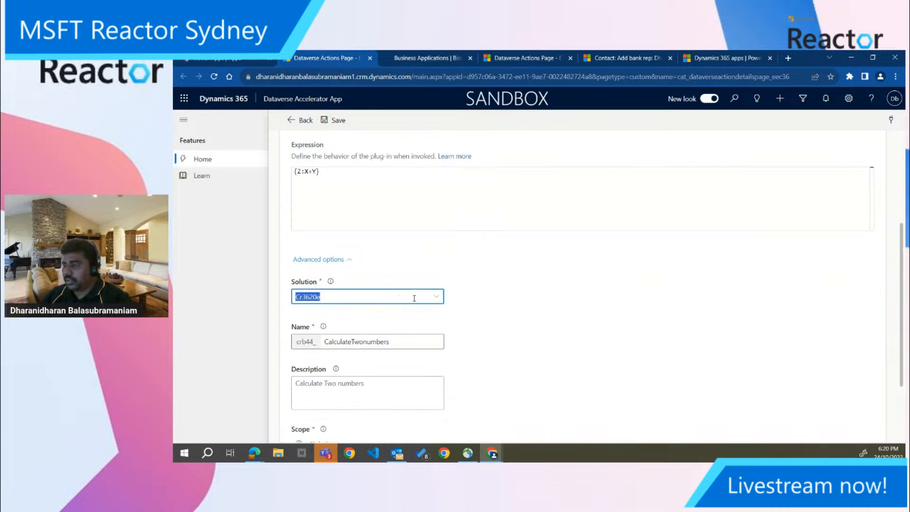
{"action": "left_click", "coordinate": [435, 299]}
{"action": "key", "text": "BackSpace"}
{"action": "left_click", "coordinate": [435, 296]}
{"action": "left_click", "coordinate": [411, 314]}
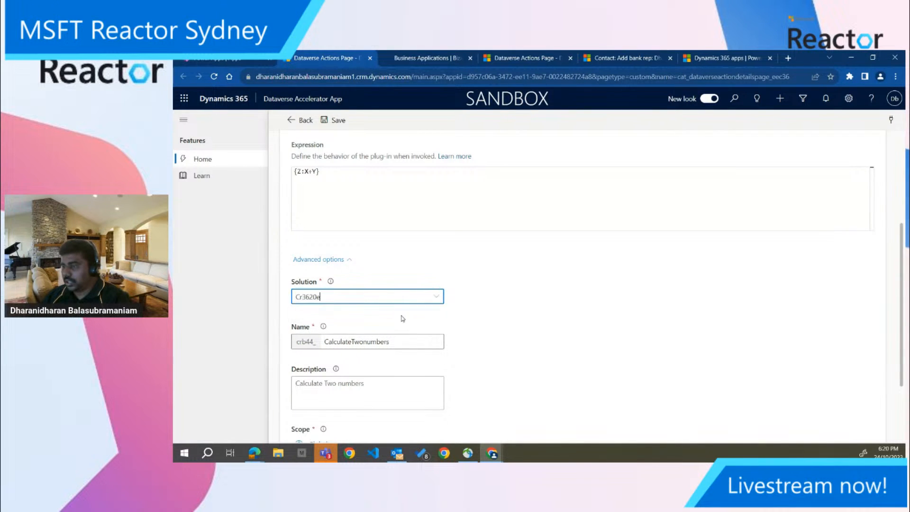
Append "demo" to the plug-in's name so that it reads CalculateTwonumbersdemo
{"action": "scroll", "coordinate": [415, 344], "scroll_direction": "down", "scroll_amount": 2}
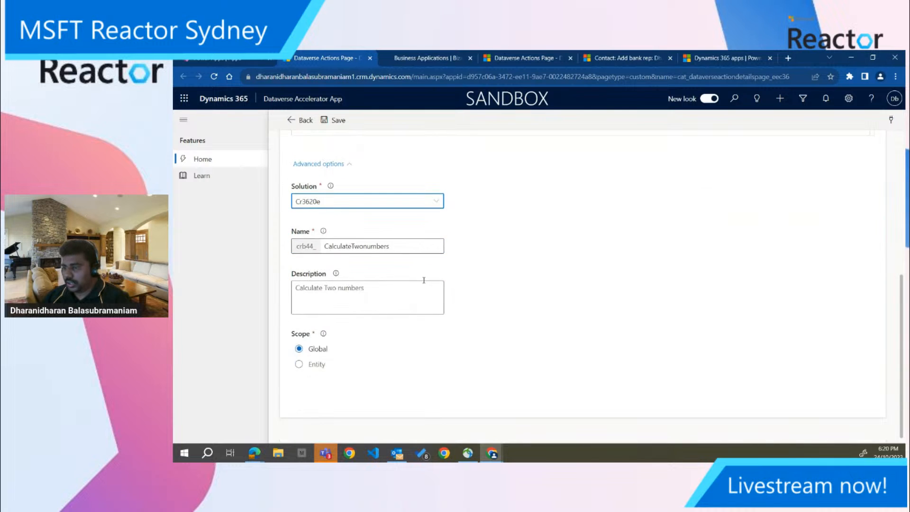
{"action": "left_click", "coordinate": [402, 250]}
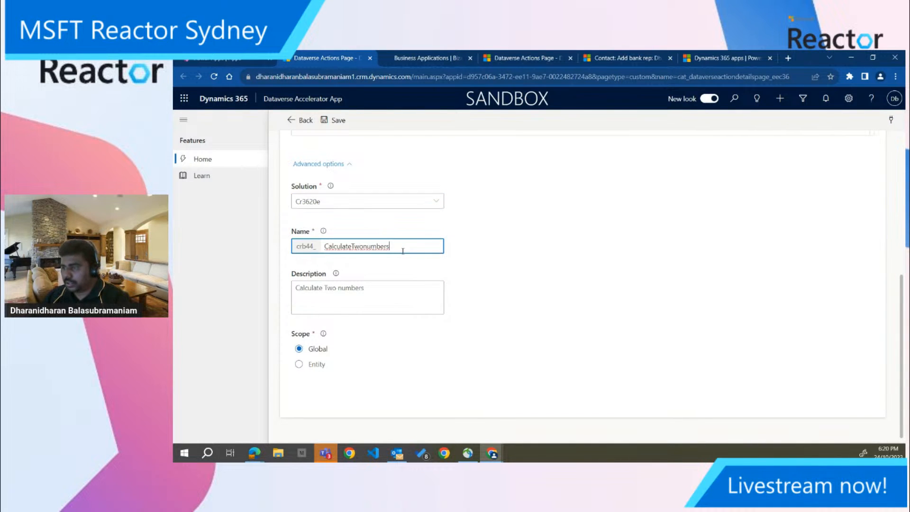
{"action": "left_click", "coordinate": [364, 246]}
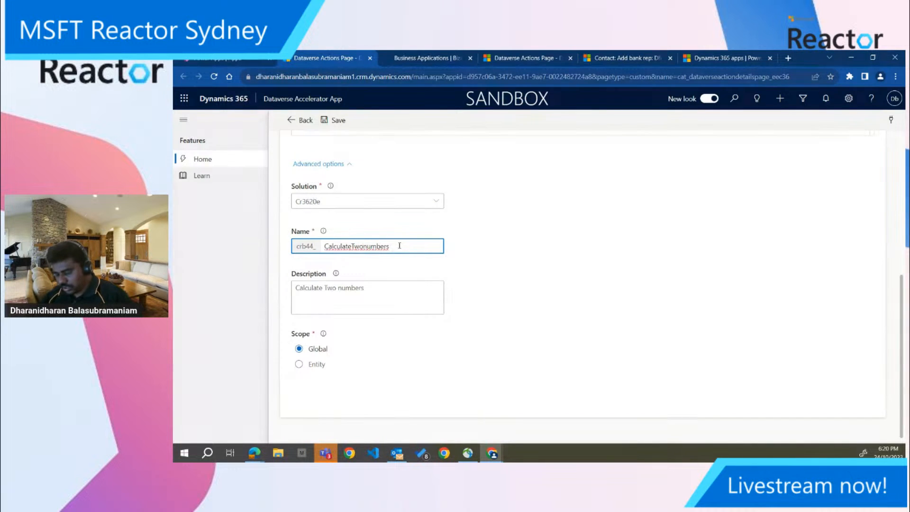
{"action": "type", "text": "demo"}
{"action": "left_click", "coordinate": [506, 270]}
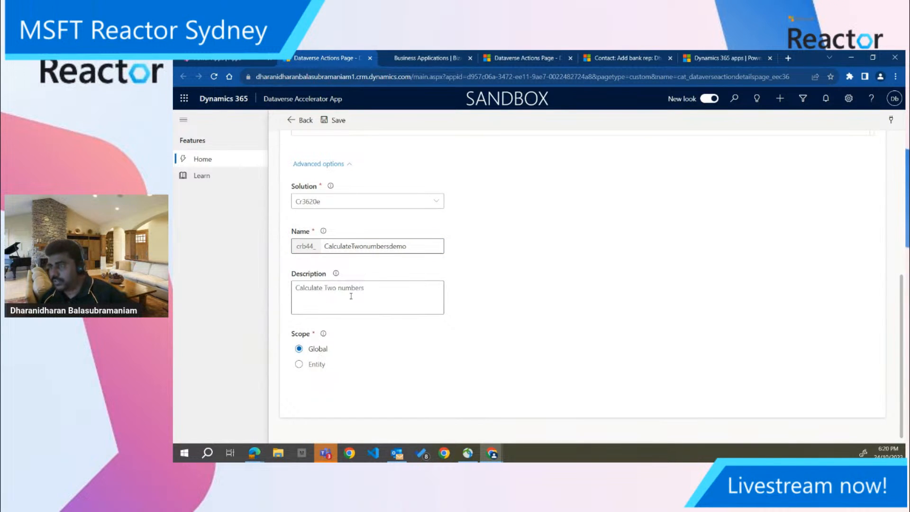
Review the Calculate Two numbers plug-in's parameters, expression and advanced options, and save it
{"action": "scroll", "coordinate": [549, 221], "scroll_direction": "up", "scroll_amount": 3}
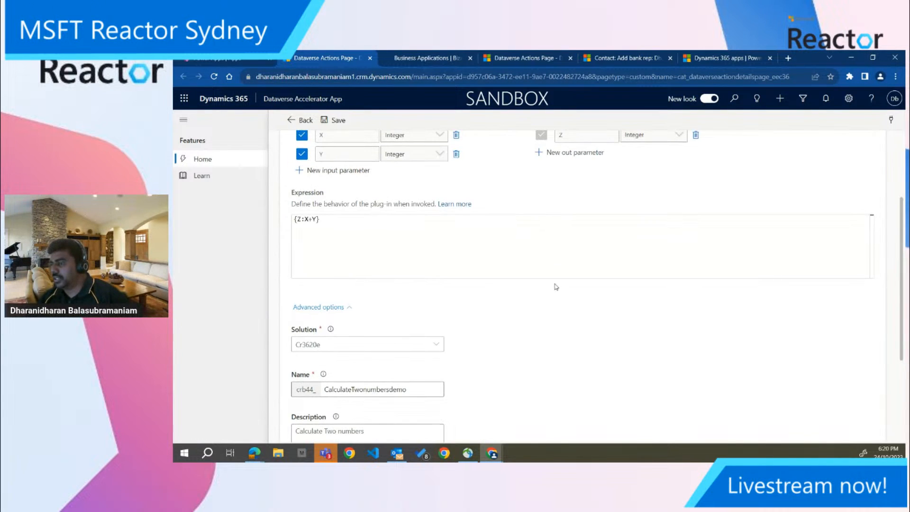
{"action": "scroll", "coordinate": [553, 274], "scroll_direction": "down", "scroll_amount": 3}
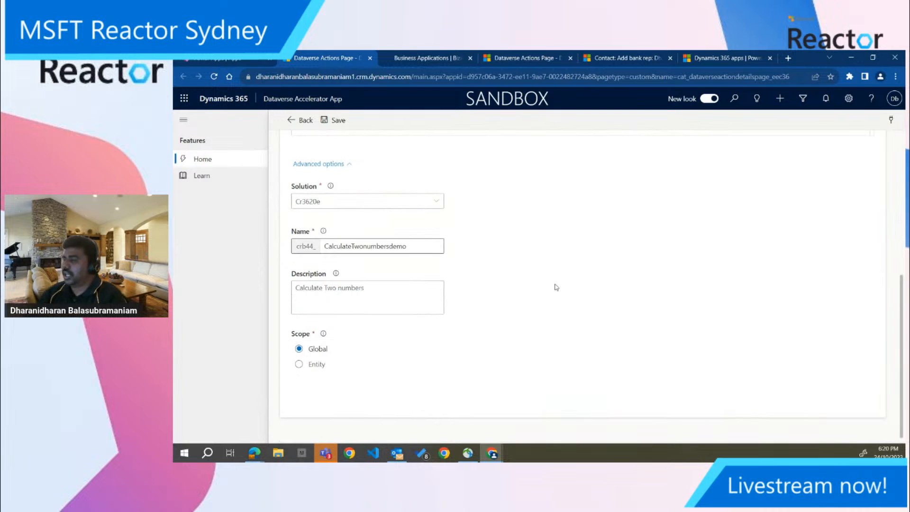
{"action": "scroll", "coordinate": [557, 287], "scroll_direction": "up", "scroll_amount": 5}
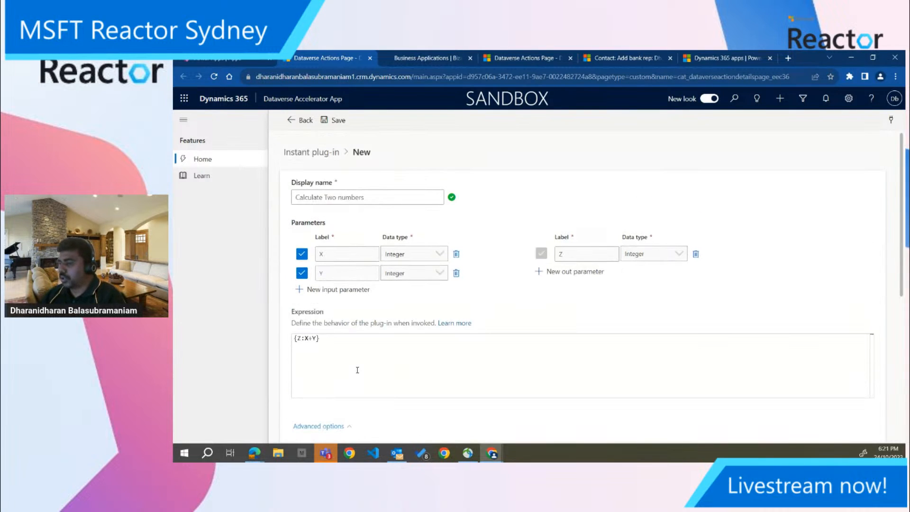
{"action": "left_click", "coordinate": [340, 120]}
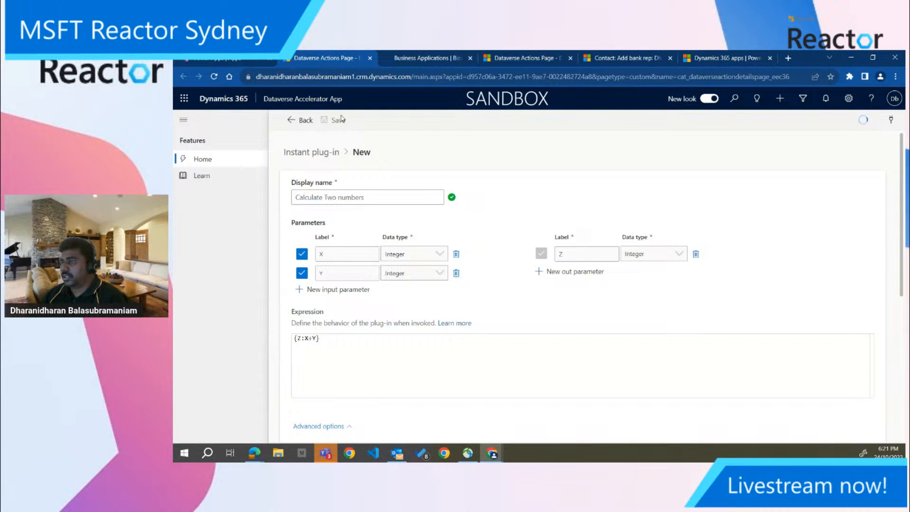
{"action": "scroll", "coordinate": [481, 282], "scroll_direction": "down", "scroll_amount": 5}
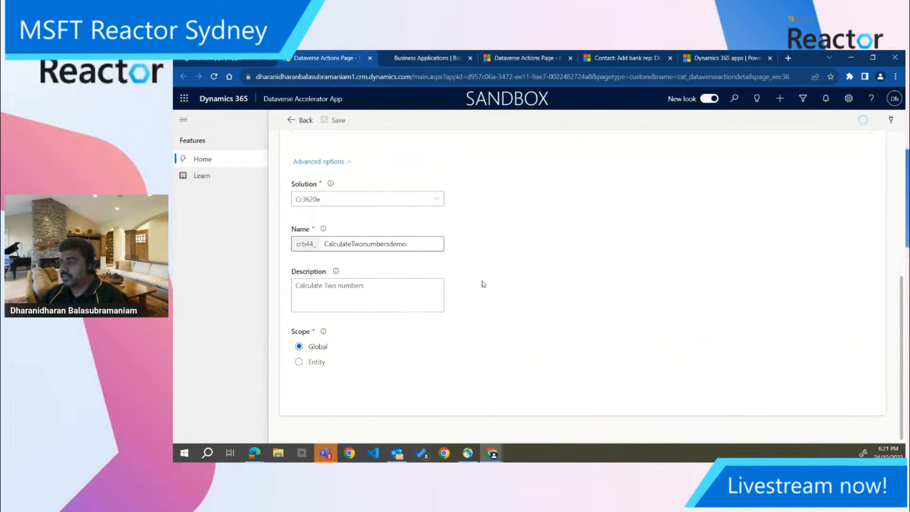
{"action": "scroll", "coordinate": [483, 283], "scroll_direction": "up", "scroll_amount": 5}
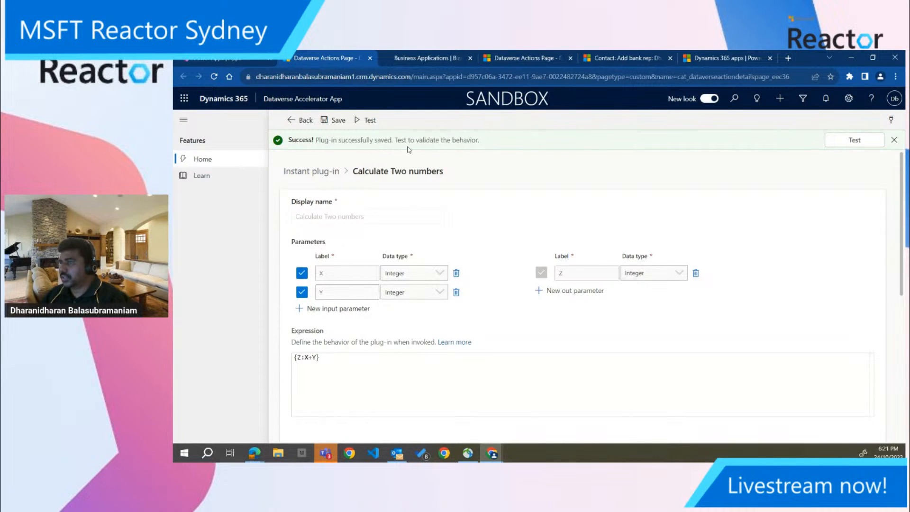
Test the saved plug-in with X set to 10 and Y set to 20
{"action": "left_click", "coordinate": [842, 142]}
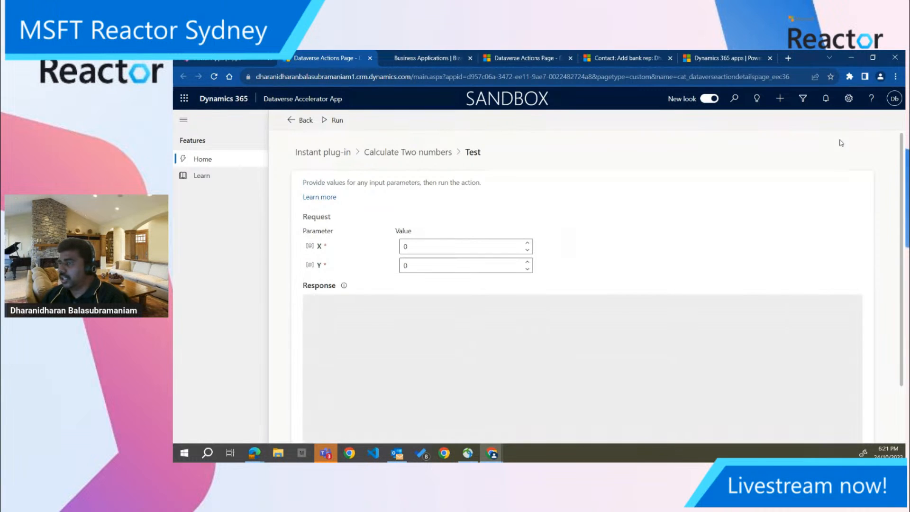
{"action": "double_click", "coordinate": [406, 246]}
{"action": "type", "text": "10"}
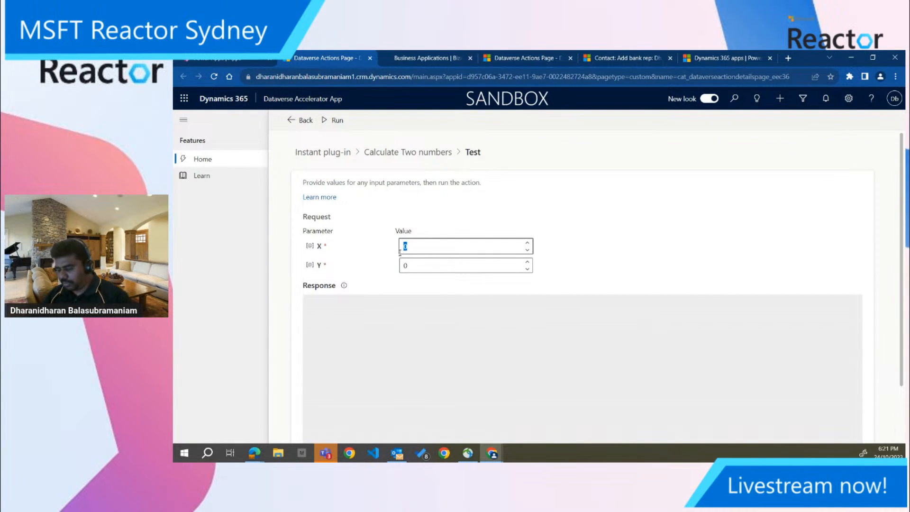
{"action": "double_click", "coordinate": [418, 267]}
{"action": "type", "text": "20"}
{"action": "left_click", "coordinate": [462, 211]}
{"action": "left_click", "coordinate": [336, 121]}
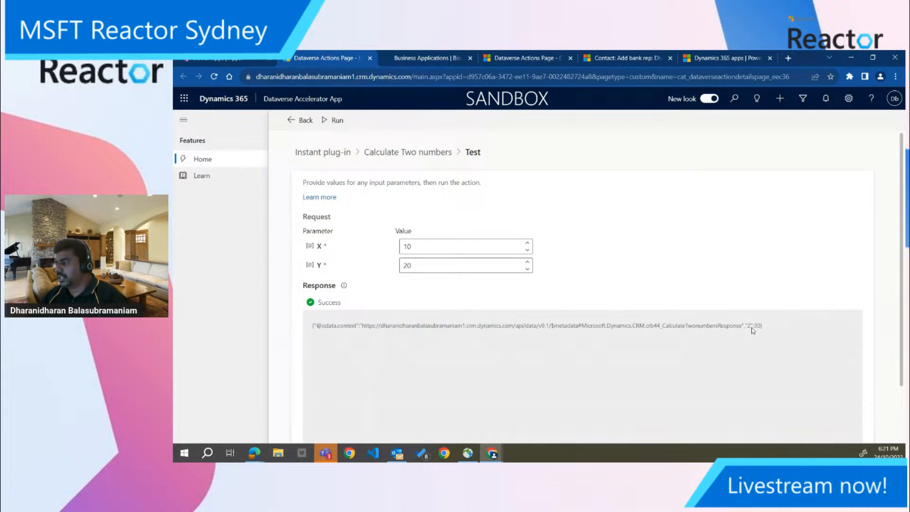
Rerun the plug-in test with X changed to 40 and view the full response
{"action": "double_click", "coordinate": [411, 247]}
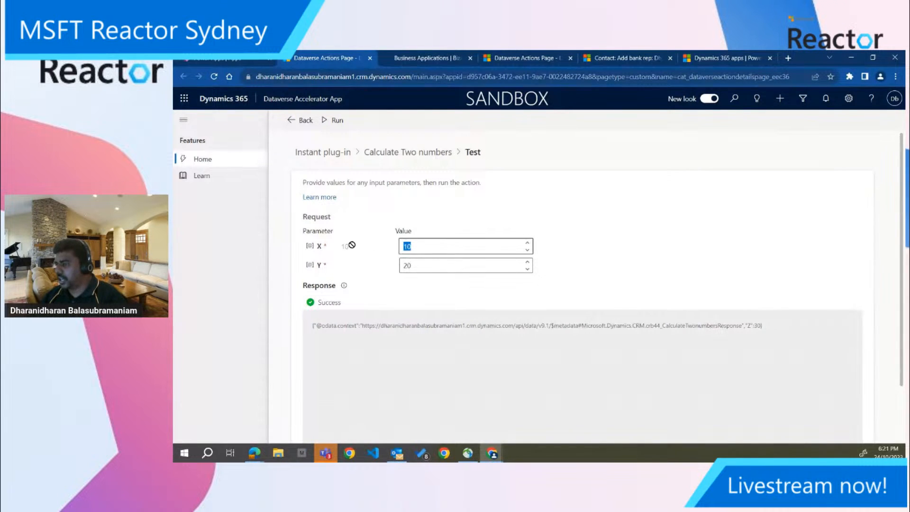
{"action": "type", "text": "40"}
{"action": "left_click", "coordinate": [338, 121]}
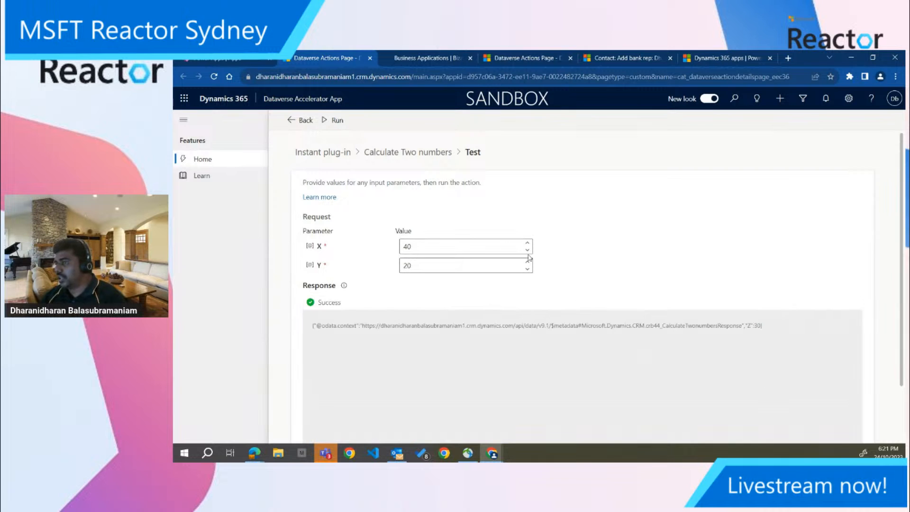
{"action": "left_click", "coordinate": [332, 122]}
{"action": "scroll", "coordinate": [711, 333], "scroll_direction": "down", "scroll_amount": 2}
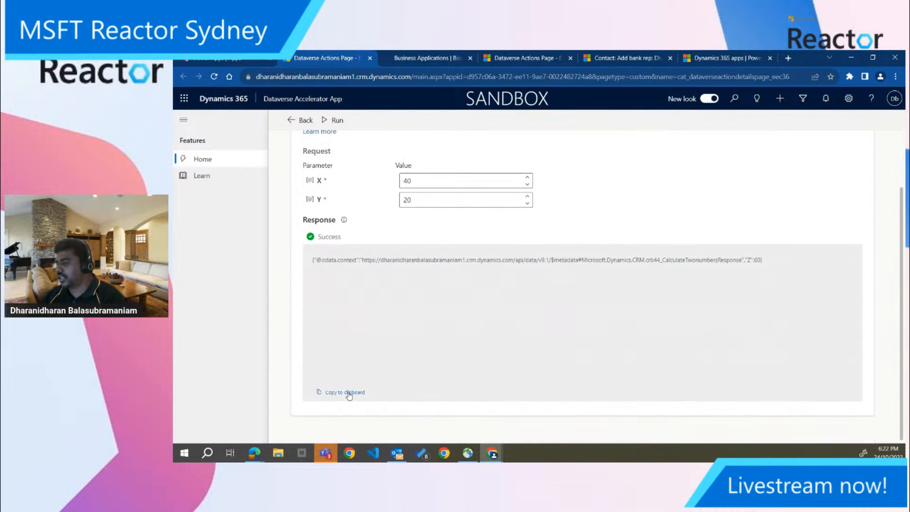
{"action": "scroll", "coordinate": [567, 339], "scroll_direction": "up", "scroll_amount": 2}
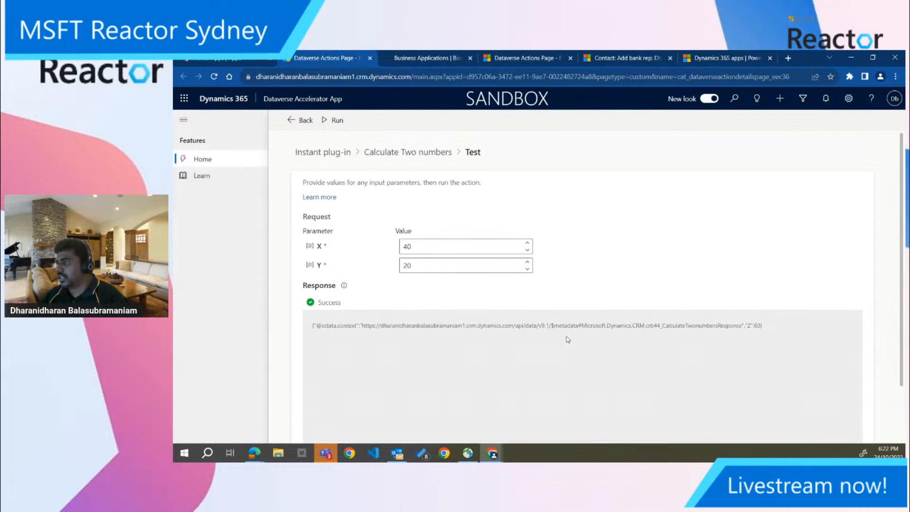
Return to the list of instant plug-ins and copy the code snippet of Calculate Sum
{"action": "left_click", "coordinate": [432, 160]}
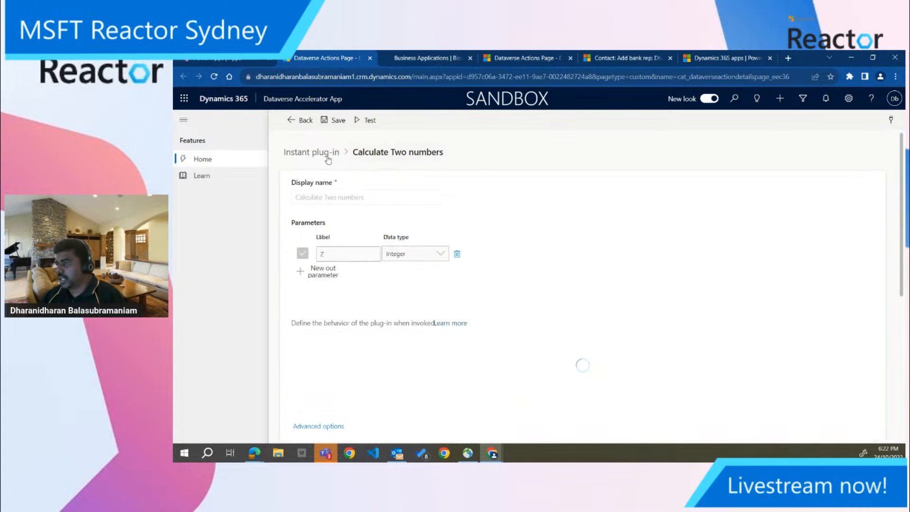
{"action": "left_click", "coordinate": [329, 160]}
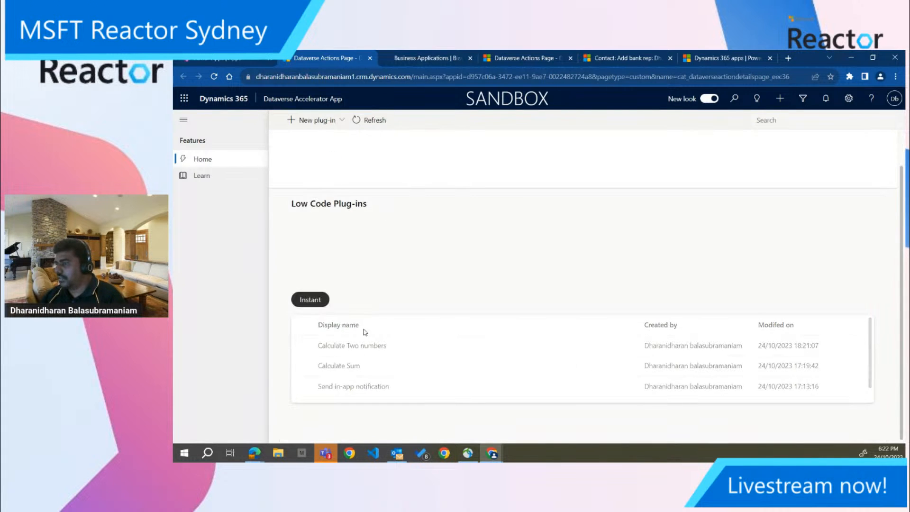
{"action": "left_click", "coordinate": [352, 370]}
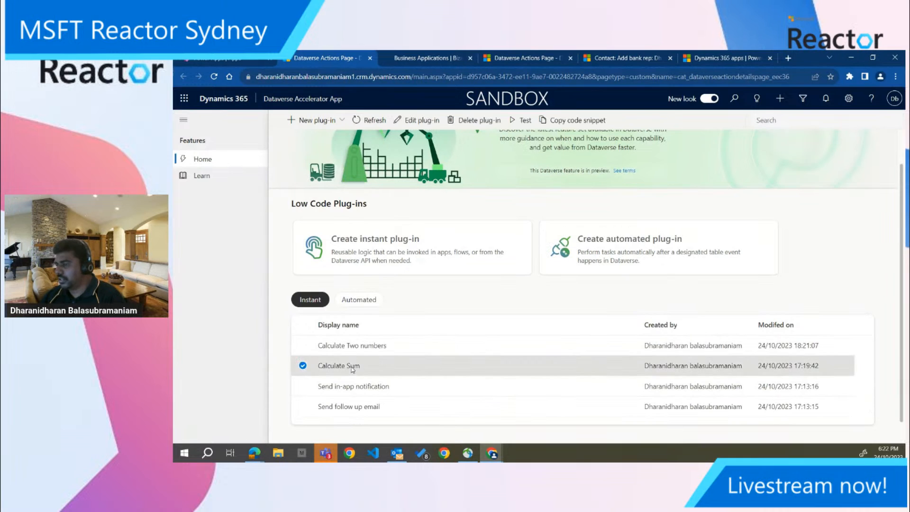
{"action": "left_click", "coordinate": [557, 123]}
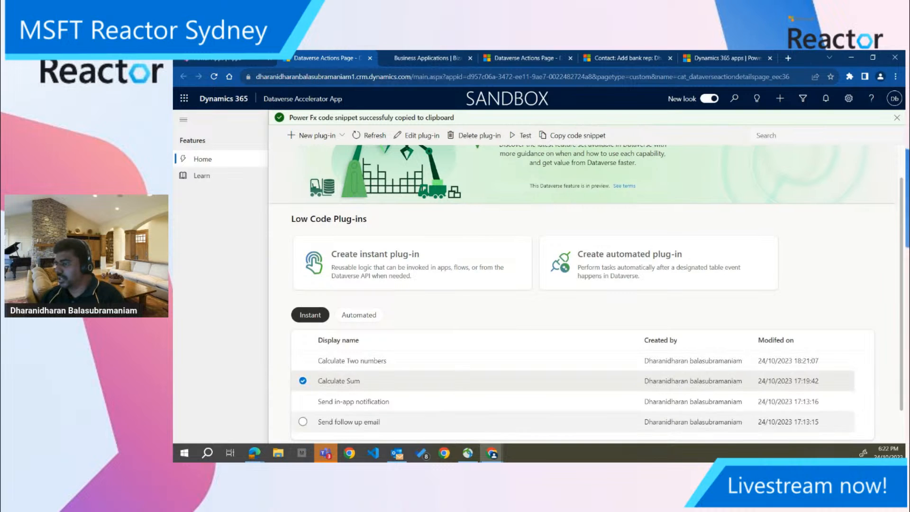
Open Notepad and paste the copied Calculate Sum code snippet into the empty document
{"action": "left_click", "coordinate": [208, 456]}
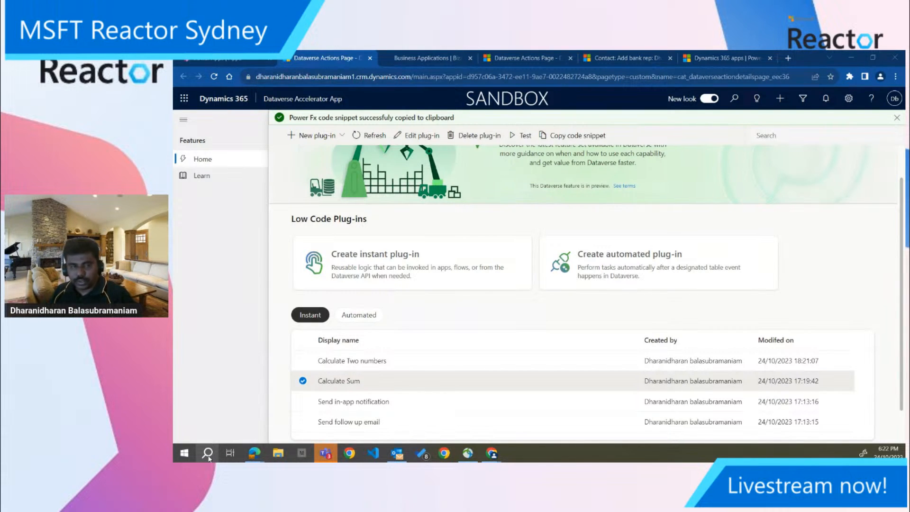
{"action": "key", "text": "Return"}
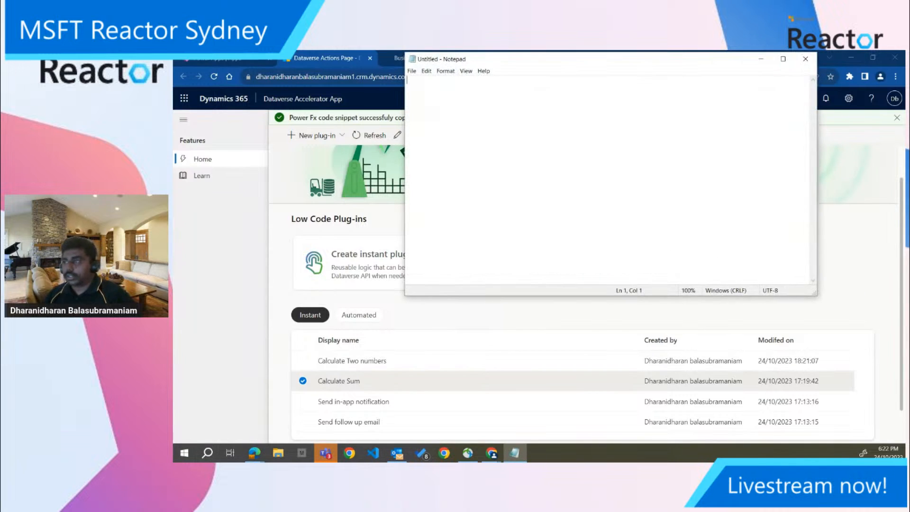
{"action": "key", "text": "ctrl+v"}
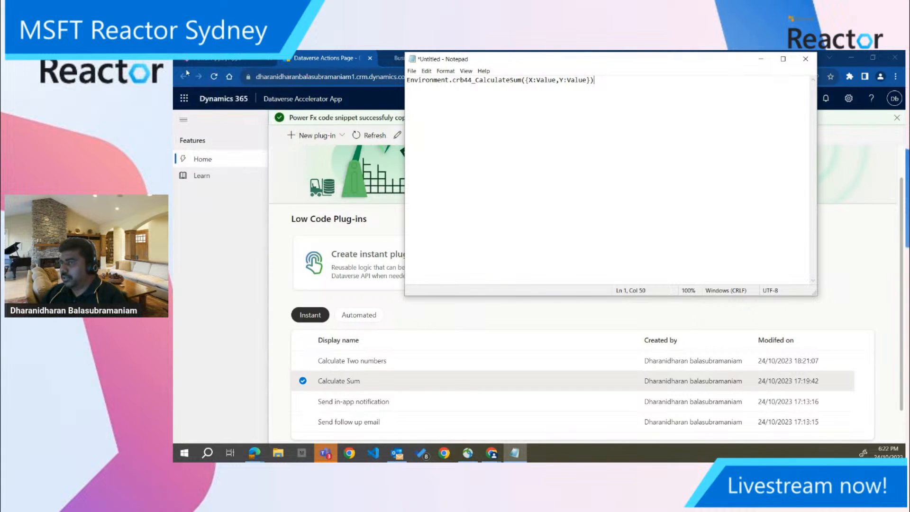
In Power Apps, create a new app starting with data from a blank table, and close the Copilot pane
{"action": "left_click", "coordinate": [202, 60]}
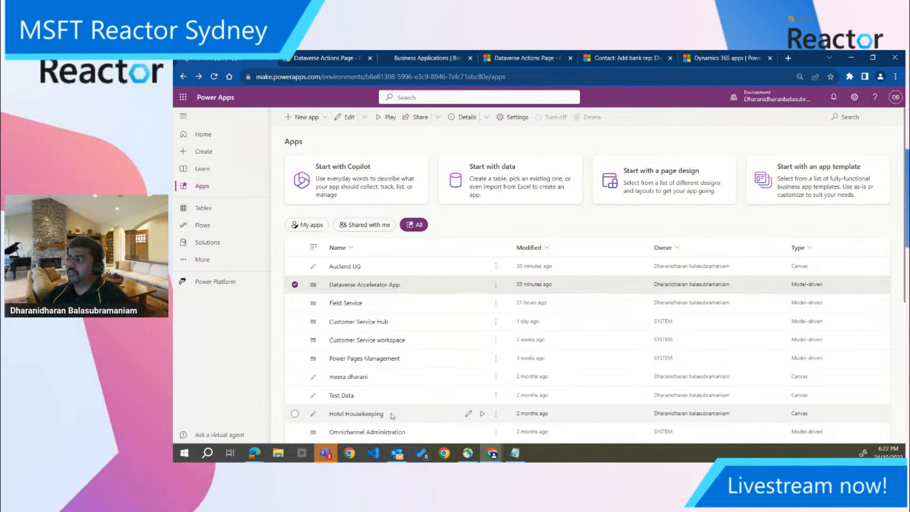
{"action": "left_click", "coordinate": [207, 187]}
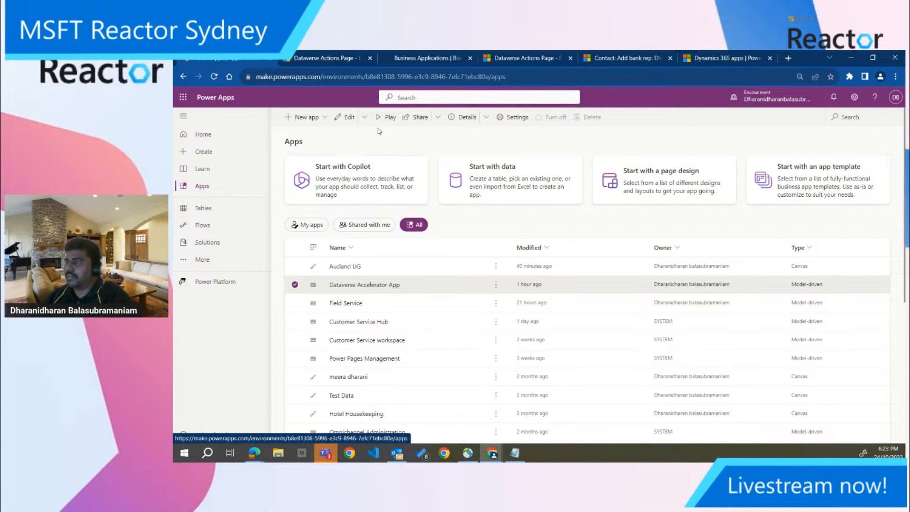
{"action": "left_click", "coordinate": [323, 119]}
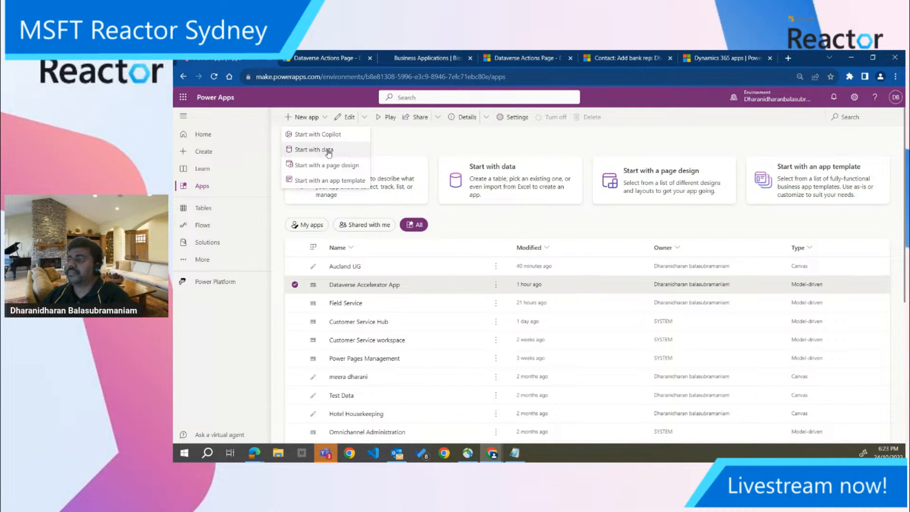
{"action": "left_click", "coordinate": [328, 151]}
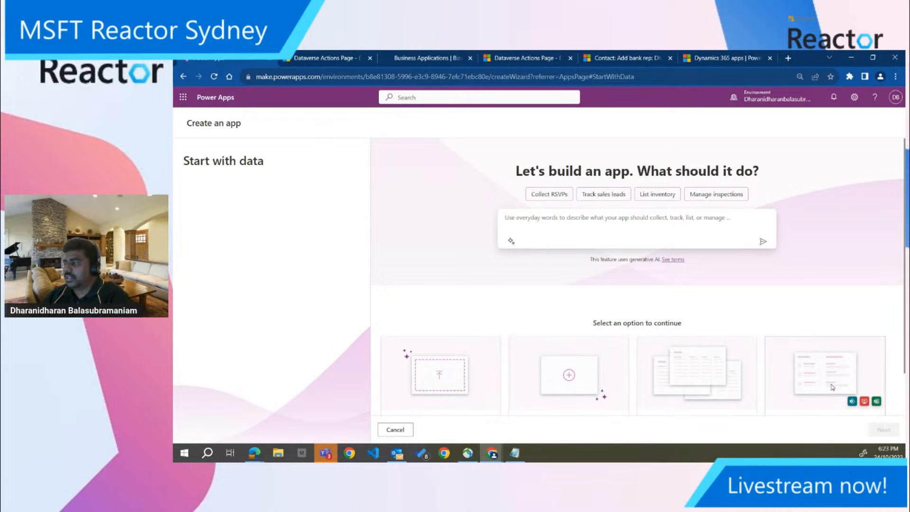
{"action": "left_click", "coordinate": [574, 379]}
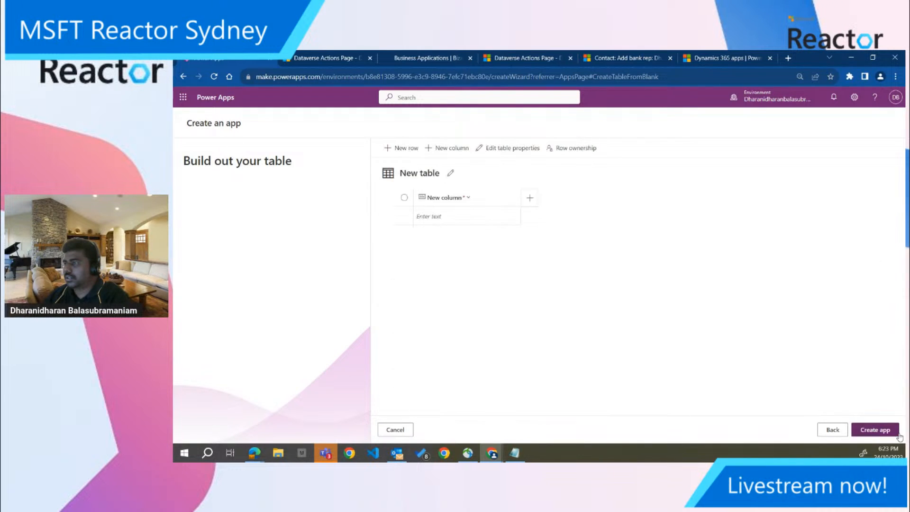
{"action": "left_click", "coordinate": [884, 435]}
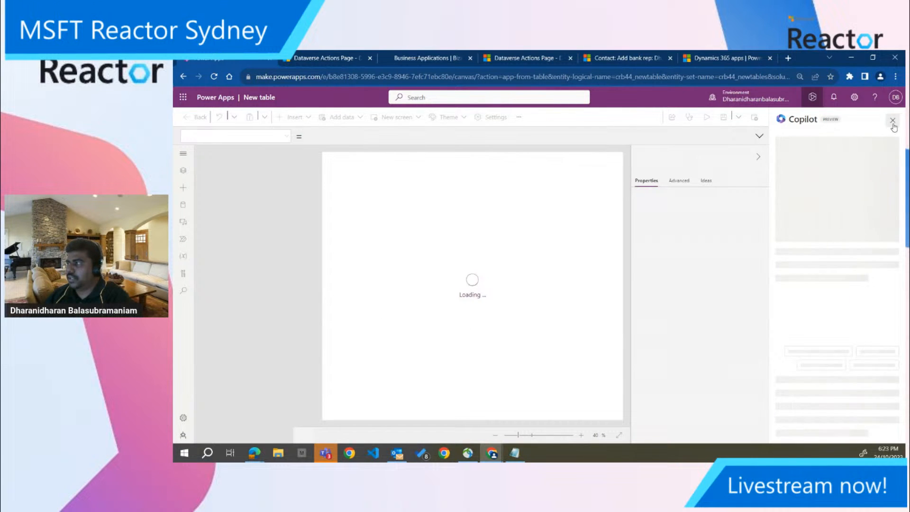
{"action": "left_click", "coordinate": [894, 124]}
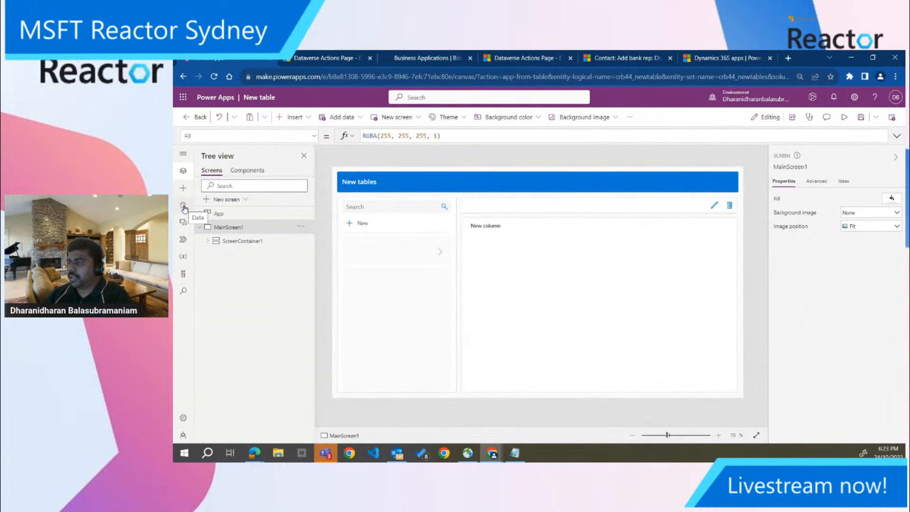
Add a new screen with the Blank layout to the app, without applying any further layout
{"action": "left_click", "coordinate": [199, 228]}
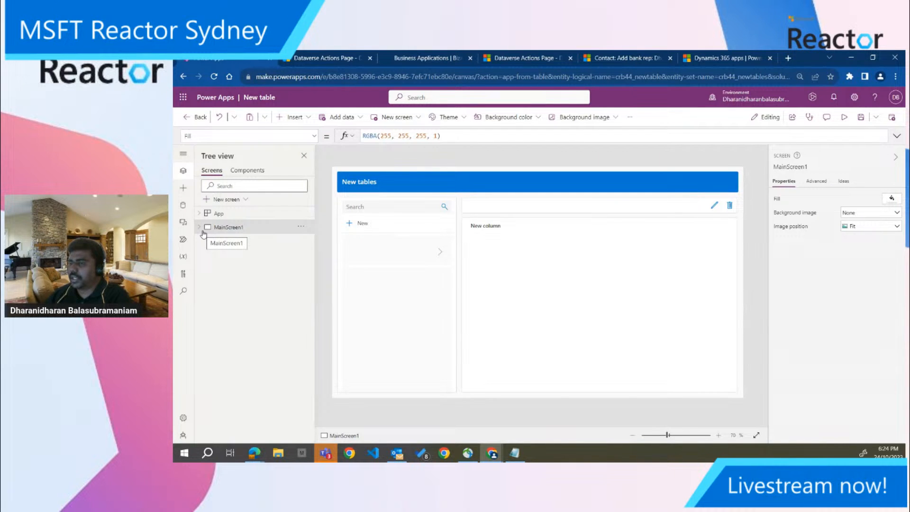
{"action": "left_click", "coordinate": [237, 201]}
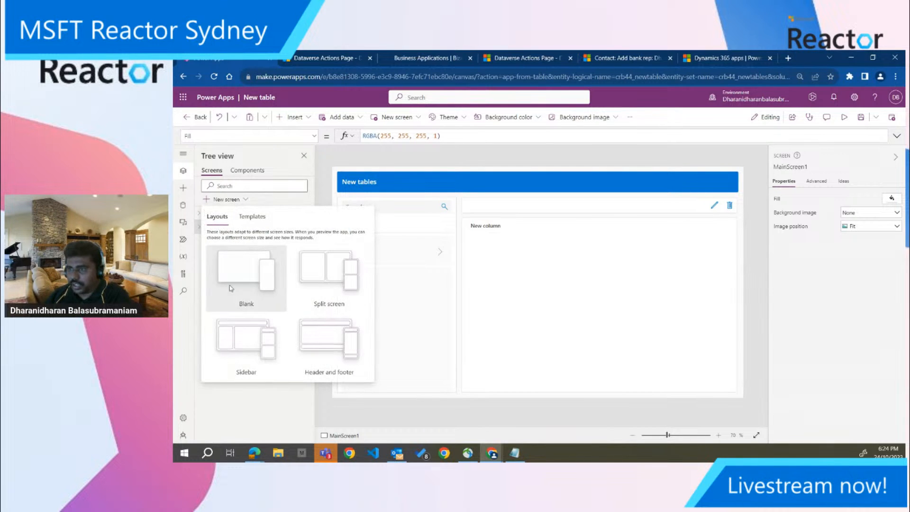
{"action": "left_click", "coordinate": [241, 281]}
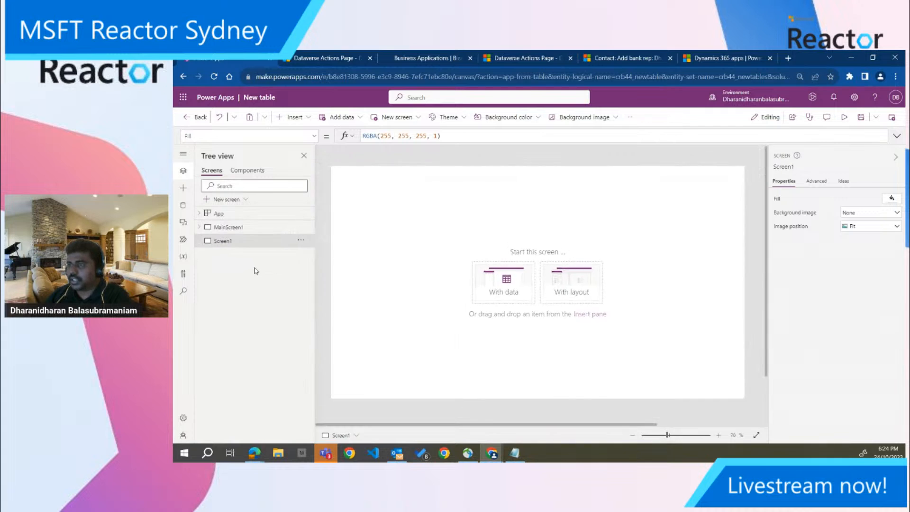
{"action": "left_click", "coordinate": [580, 288]}
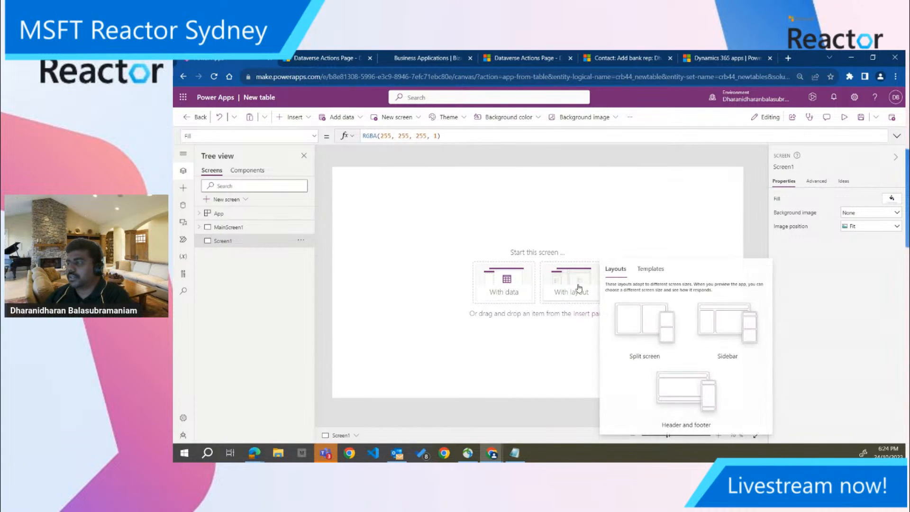
{"action": "left_click", "coordinate": [529, 351]}
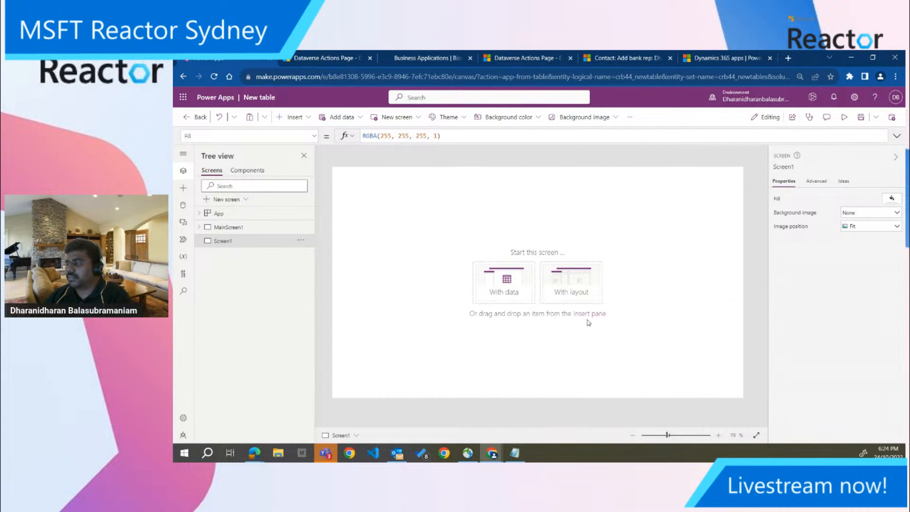
Insert a text input control in the upper-left area of the blank screen
{"action": "left_click", "coordinate": [589, 317]}
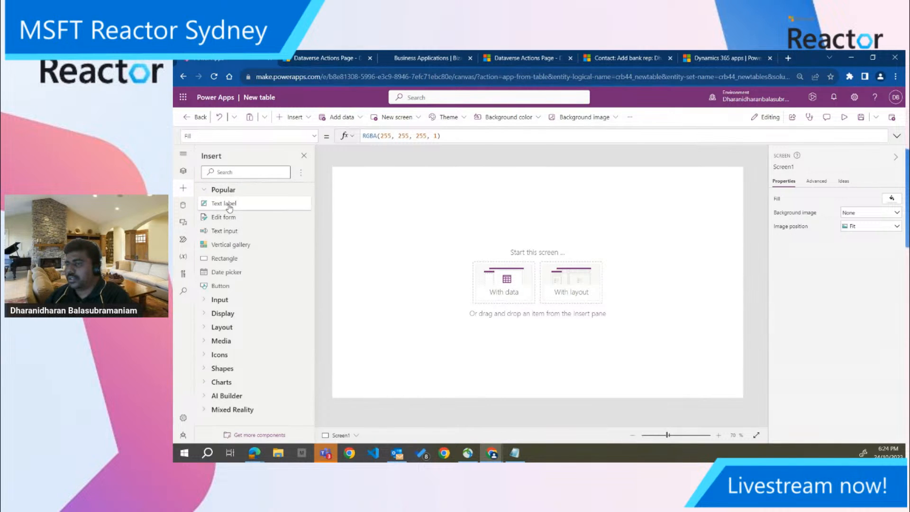
{"action": "left_click", "coordinate": [220, 300]}
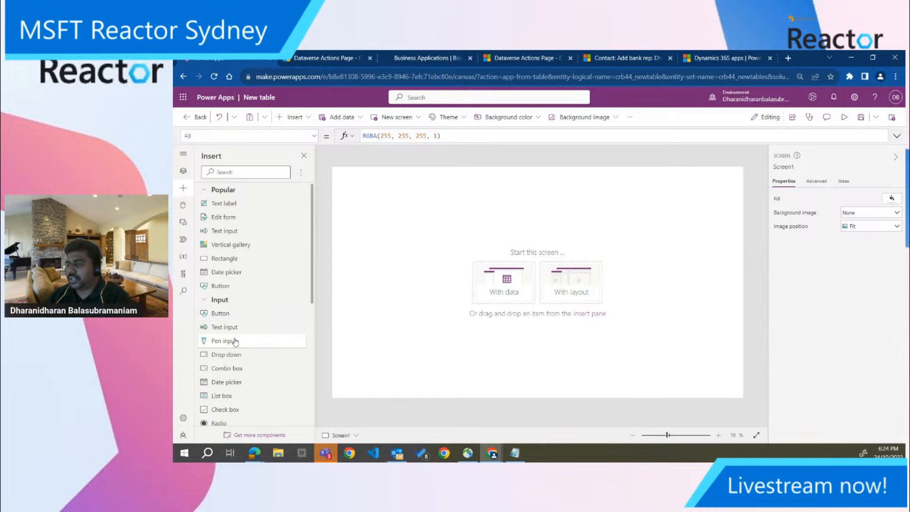
{"action": "left_click_drag", "start_coordinate": [234, 328], "coordinate": [383, 218]}
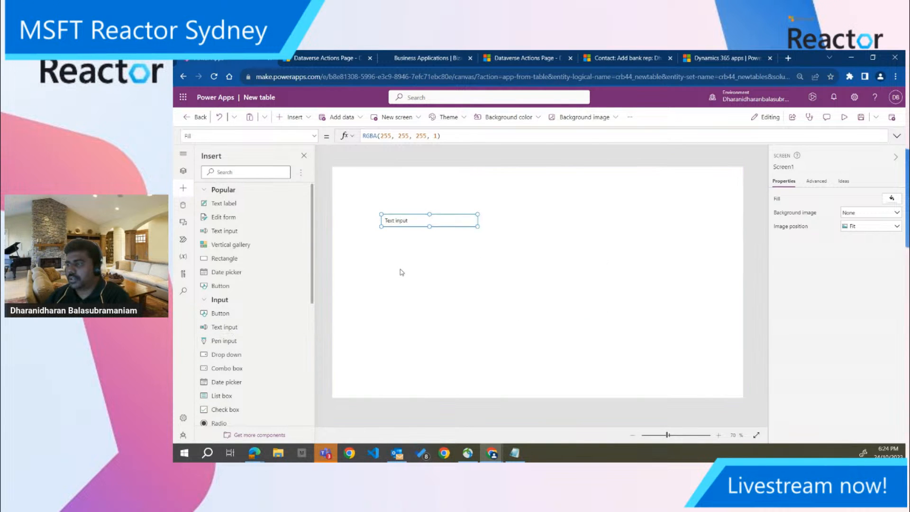
Insert a second text input just below the first, and set the first input's default to "Please enter first number"
{"action": "left_click_drag", "start_coordinate": [230, 332], "coordinate": [398, 241]}
{"action": "left_click", "coordinate": [414, 223]}
{"action": "double_click", "coordinate": [854, 198]}
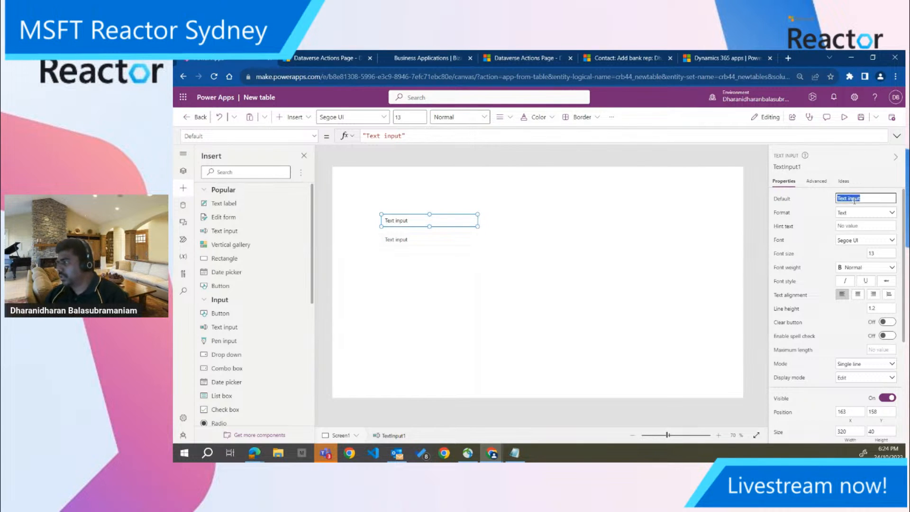
{"action": "key", "text": "ctrl+a"}
{"action": "type", "text": "Please e"}
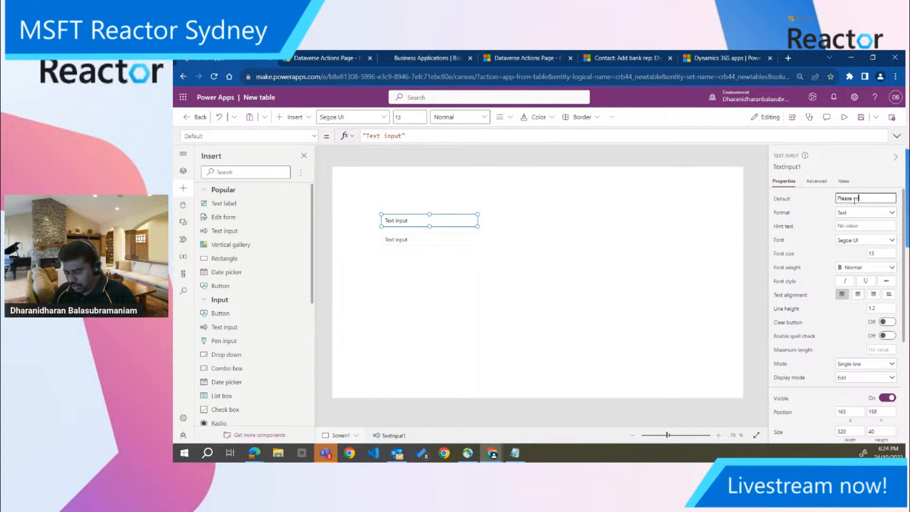
{"action": "type", "text": "nter first number"}
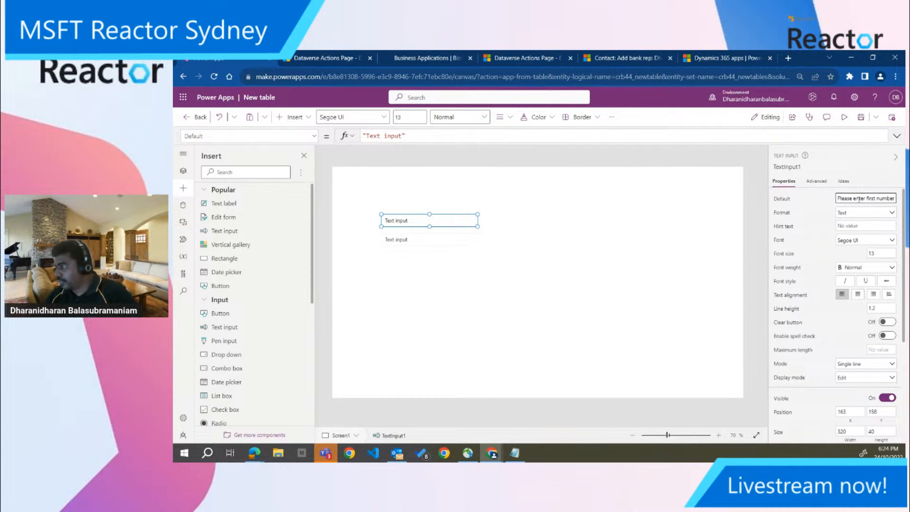
Set the first text input's format to Number and its hint text to "Please enter first number"
{"action": "left_click", "coordinate": [849, 213]}
{"action": "left_click", "coordinate": [847, 224]}
{"action": "left_click", "coordinate": [854, 226]}
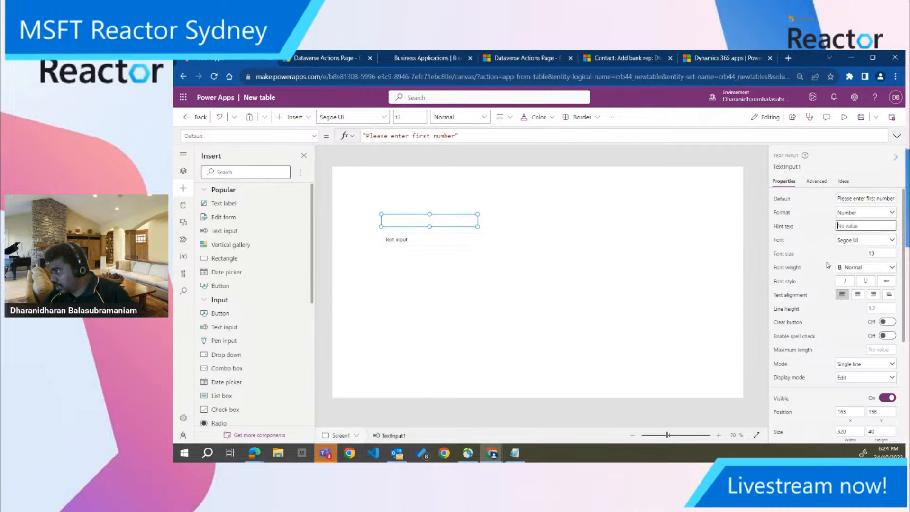
{"action": "triple_click", "coordinate": [854, 198]}
{"action": "key", "text": "ctrl+c"}
{"action": "left_click", "coordinate": [866, 226]}
{"action": "key", "text": "ctrl+v"}
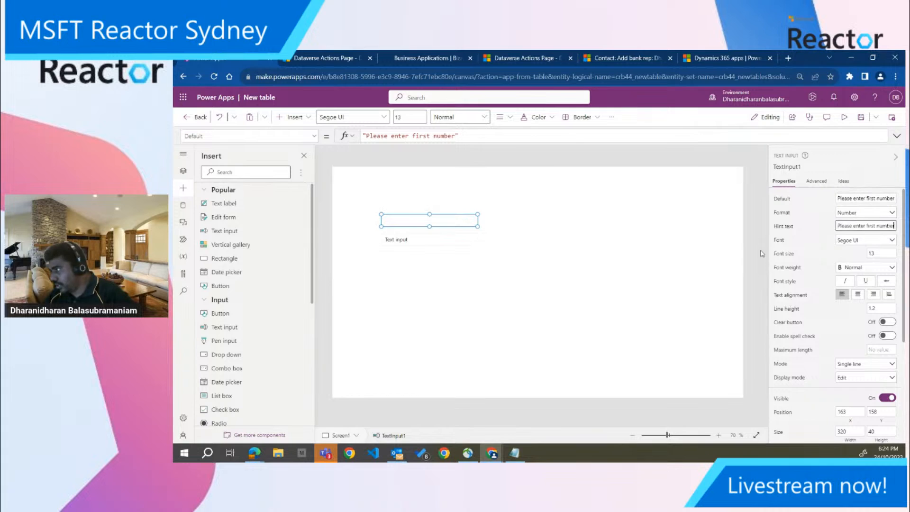
Set the second text input's hint text to "Please enter secound number"
{"action": "left_click", "coordinate": [437, 240]}
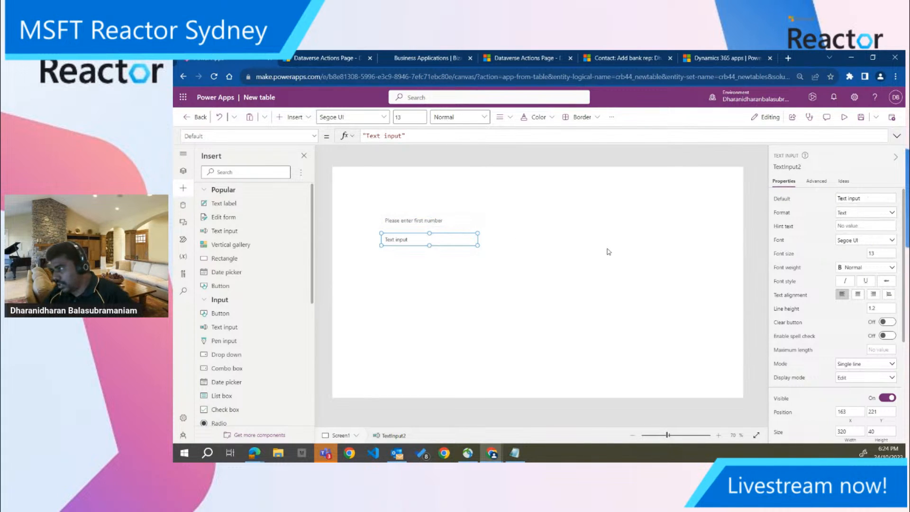
{"action": "left_click", "coordinate": [846, 226]}
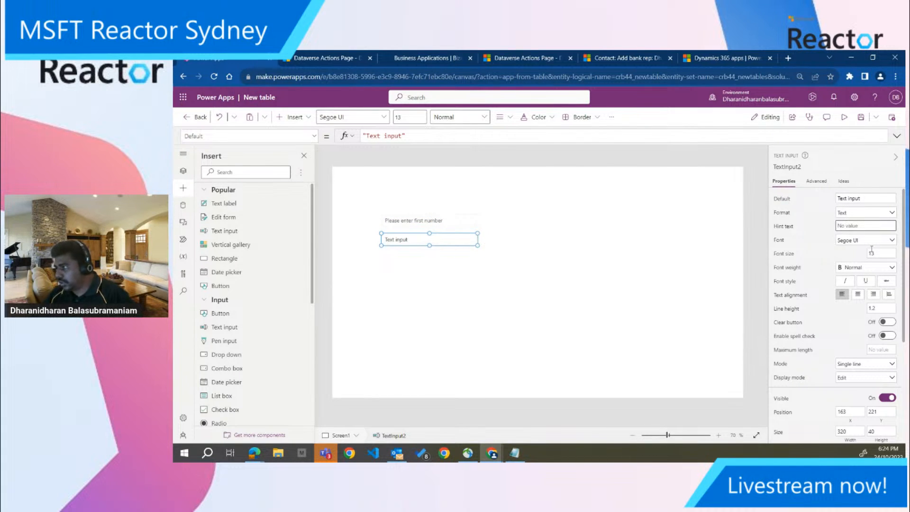
{"action": "type", "text": "Please ente"}
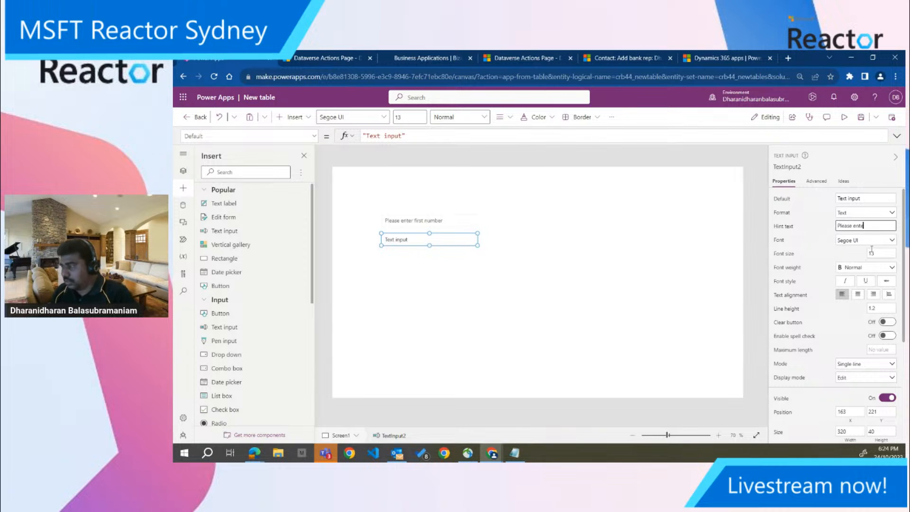
{"action": "type", "text": "r secon"}
{"action": "type", "text": "nd number"}
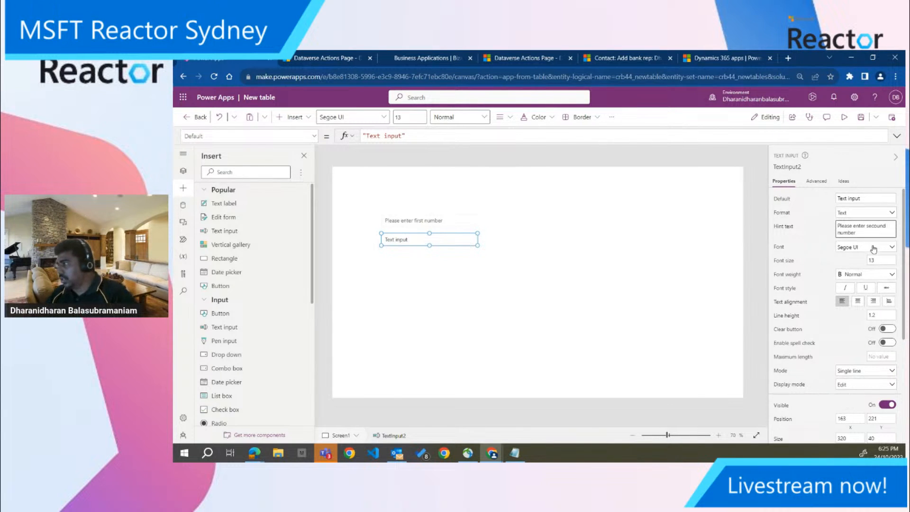
{"action": "left_click", "coordinate": [830, 237]}
{"action": "left_click", "coordinate": [466, 275]}
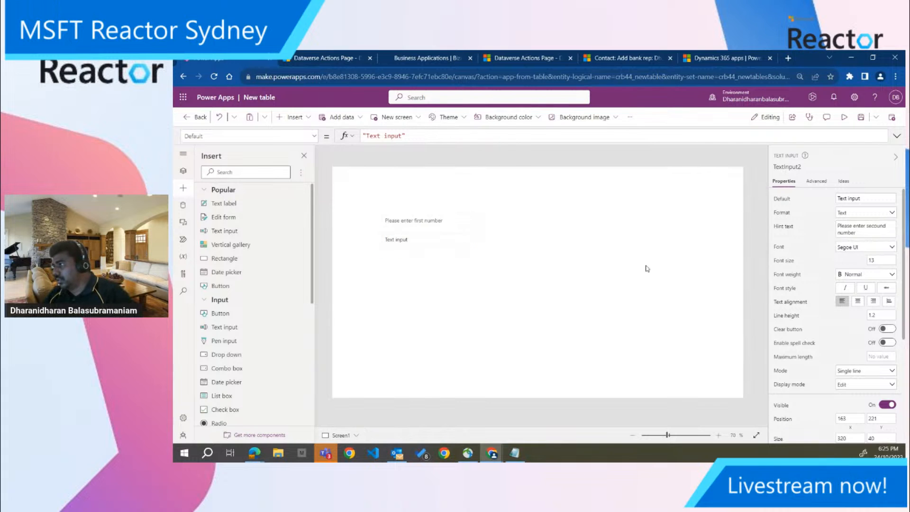
Copy the second text input's hint text into its default value and set its format to Number
{"action": "left_click", "coordinate": [464, 243]}
{"action": "left_click", "coordinate": [854, 230]}
{"action": "key", "text": "ctrl+a"}
{"action": "left_click", "coordinate": [854, 199]}
{"action": "key", "text": "ctrl+v"}
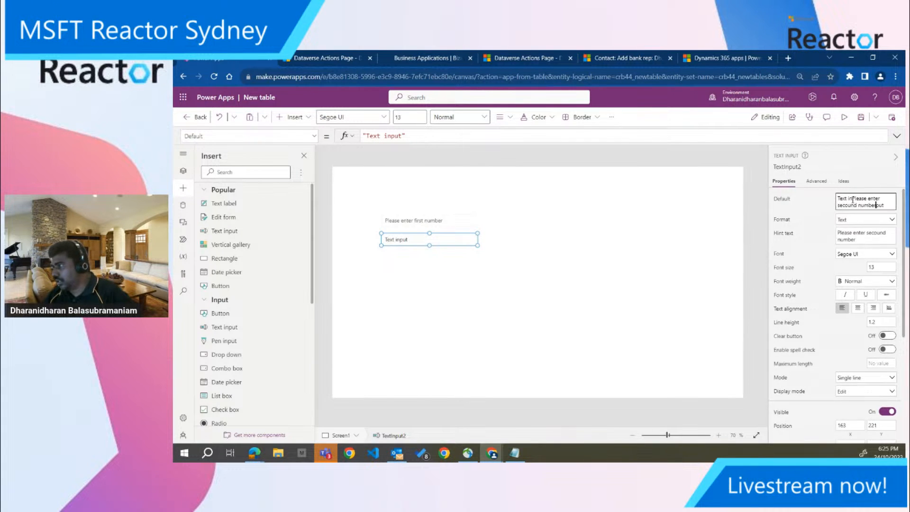
{"action": "key", "text": "ctrl+a"}
{"action": "key", "text": "ctrl+v"}
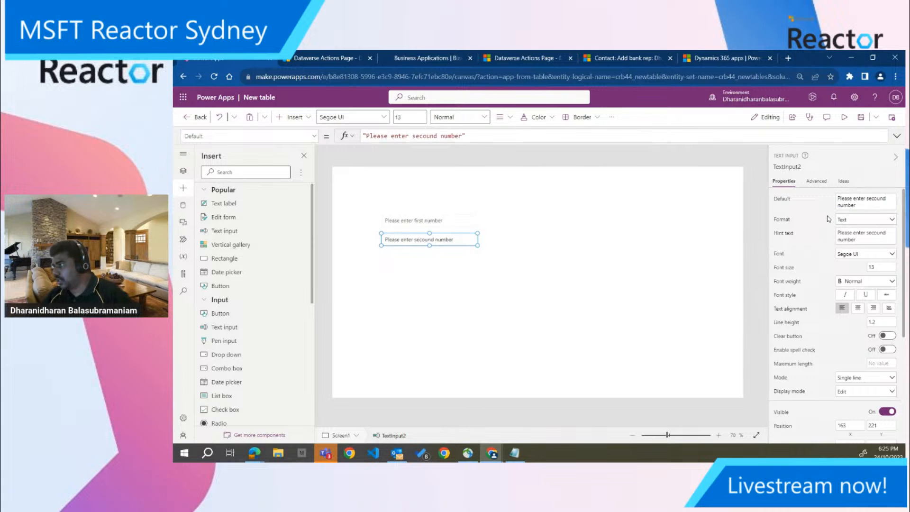
{"action": "left_click", "coordinate": [848, 221]}
{"action": "left_click", "coordinate": [856, 233]}
{"action": "left_click", "coordinate": [510, 281]}
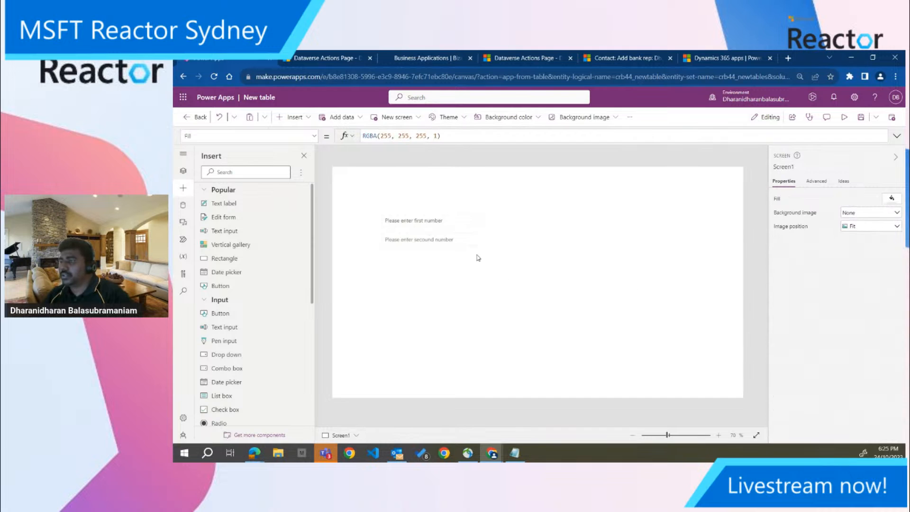
Insert a button below the two text inputs and set its text to "Calculate Sum"
{"action": "left_click_drag", "start_coordinate": [235, 314], "coordinate": [406, 264]}
{"action": "double_click", "coordinate": [845, 198]}
{"action": "type", "text": "Calculate Sum"}
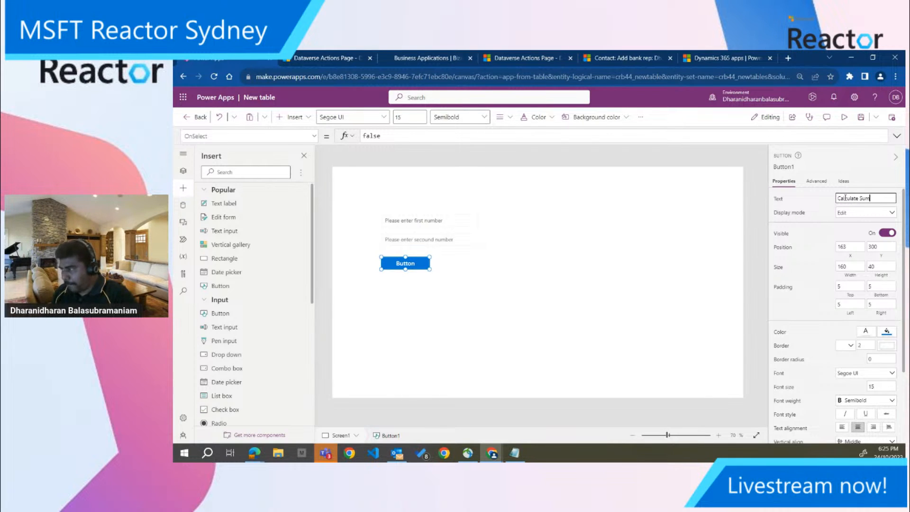
{"action": "left_click", "coordinate": [404, 265]}
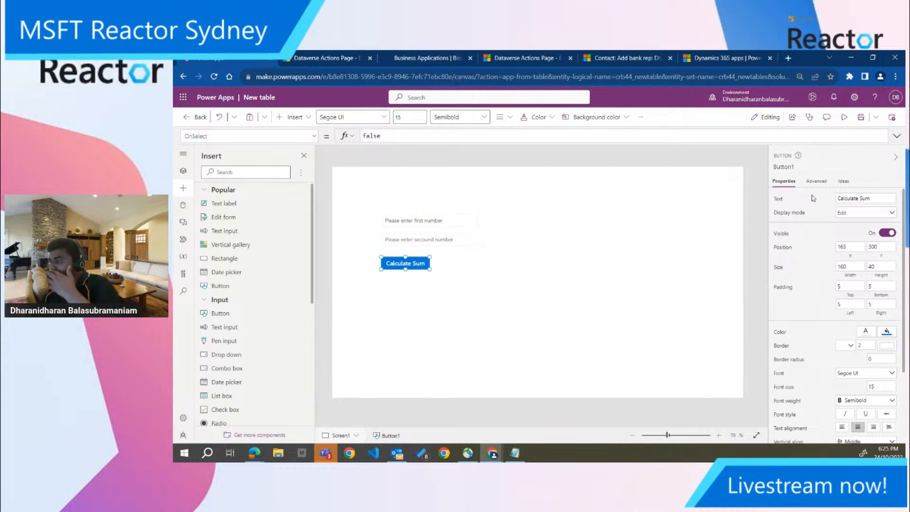
Insert a text label beside the Calculate Sum button and clear its default text
{"action": "left_click", "coordinate": [524, 288]}
{"action": "left_click_drag", "start_coordinate": [232, 209], "coordinate": [445, 264]}
{"action": "left_click_drag", "start_coordinate": [849, 199], "coordinate": [824, 206]}
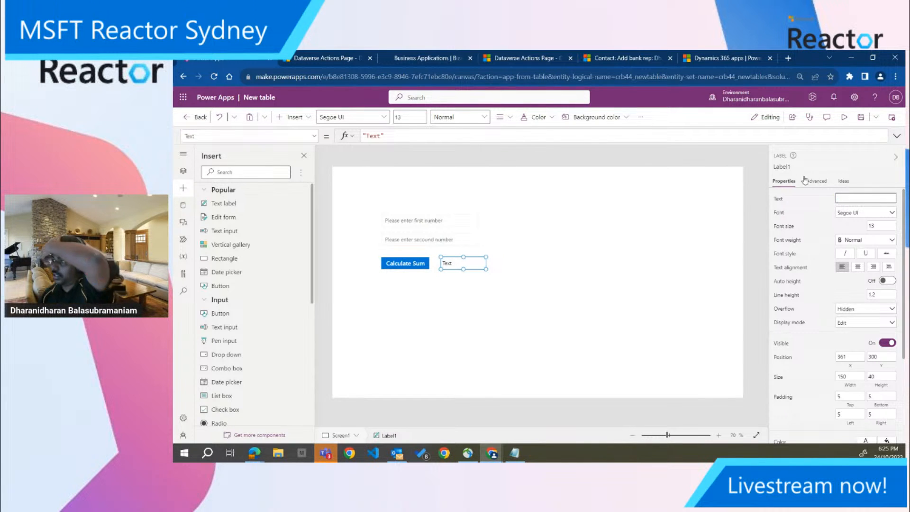
{"action": "key", "text": "BackSpace"}
{"action": "left_click", "coordinate": [540, 264]}
{"action": "left_click", "coordinate": [436, 222]}
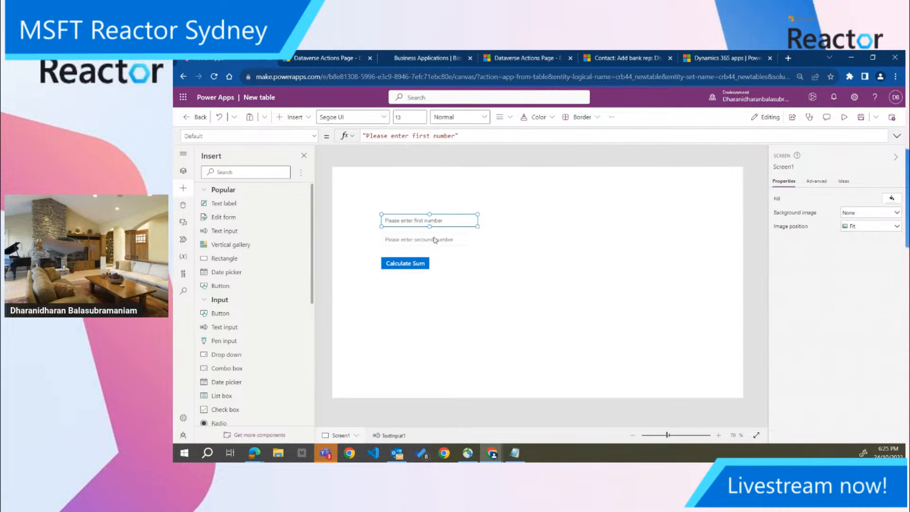
{"action": "left_click", "coordinate": [420, 240]}
{"action": "left_click", "coordinate": [406, 263]}
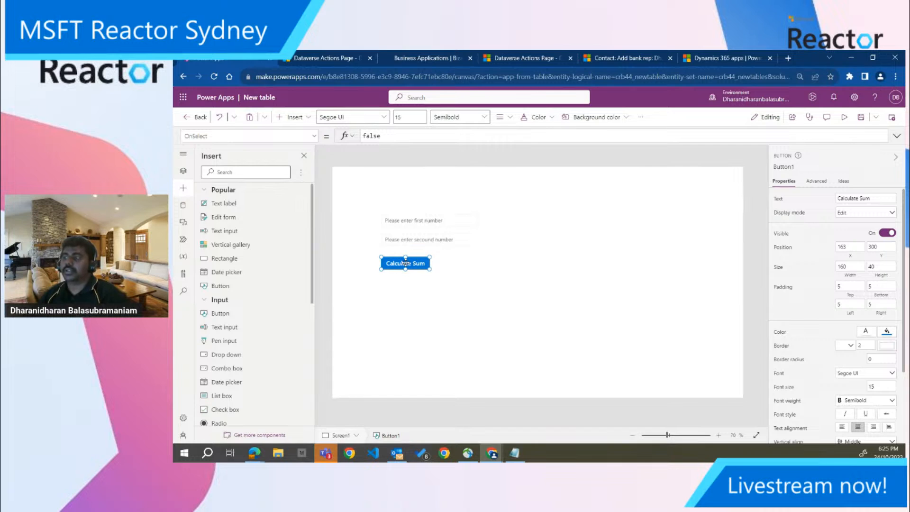
Add the Microsoft Dataverse Environment data source to the app
{"action": "left_click", "coordinate": [182, 209]}
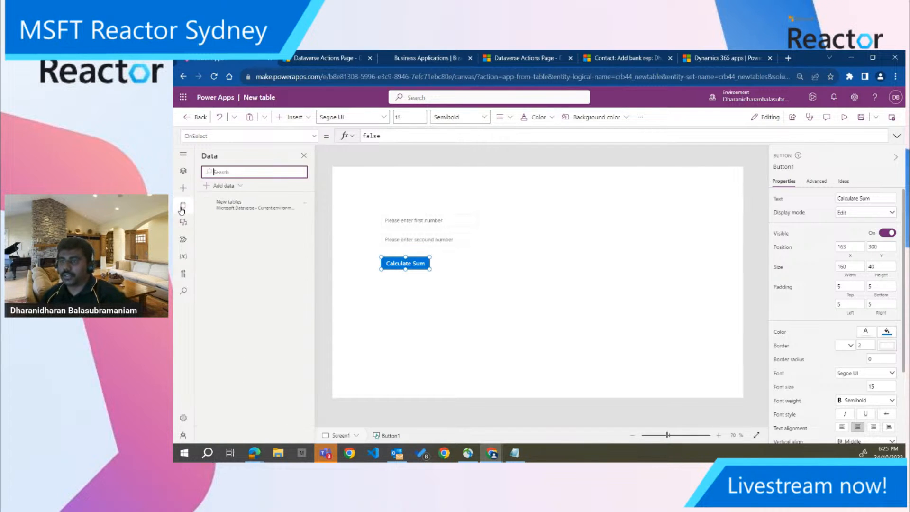
{"action": "left_click", "coordinate": [240, 186]}
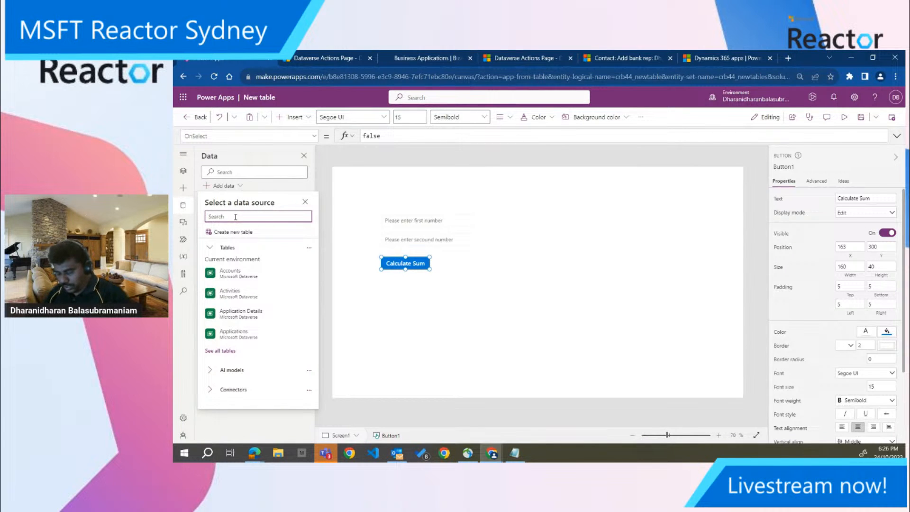
{"action": "type", "text": "Environment"}
{"action": "left_click", "coordinate": [245, 256]}
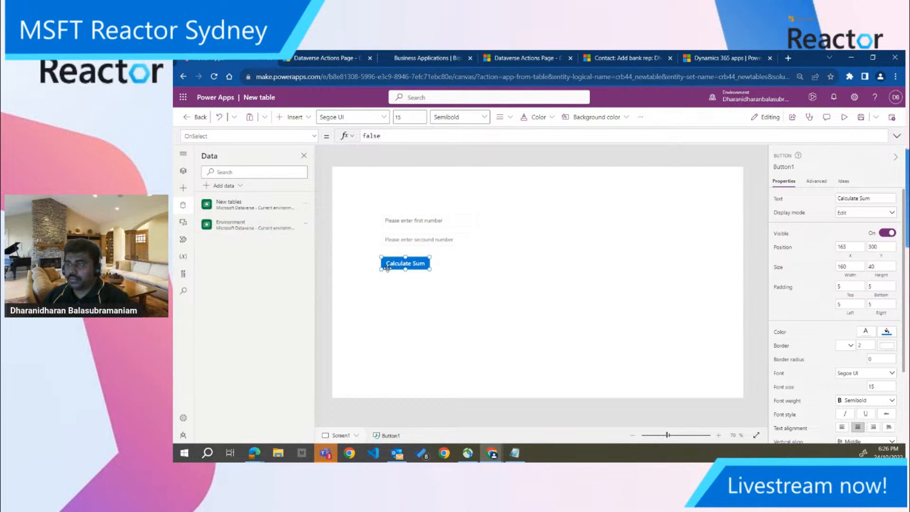
Replace the Calculate Sum button's OnSelect formula with a reference to Environment
{"action": "left_click", "coordinate": [422, 331]}
{"action": "left_click", "coordinate": [399, 266]}
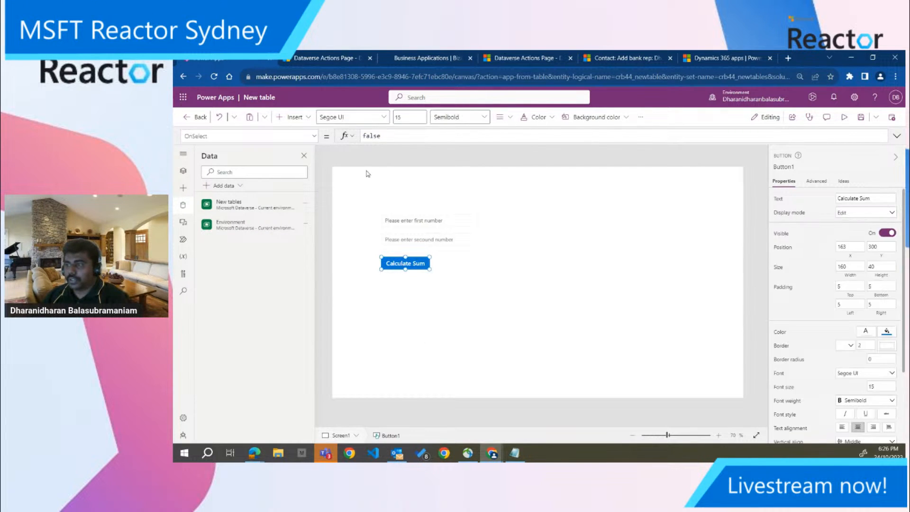
{"action": "double_click", "coordinate": [373, 136]}
{"action": "type", "text": "Fnvi"}
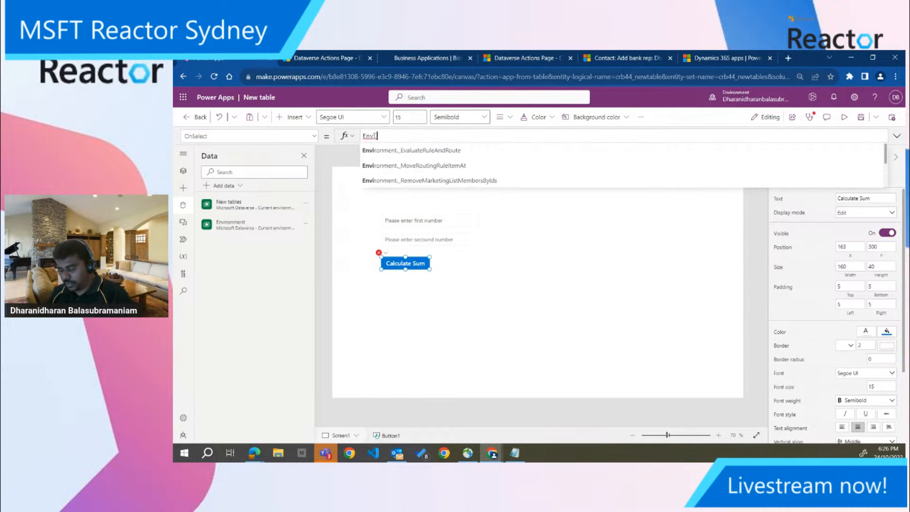
{"action": "type", "text": "ronment"}
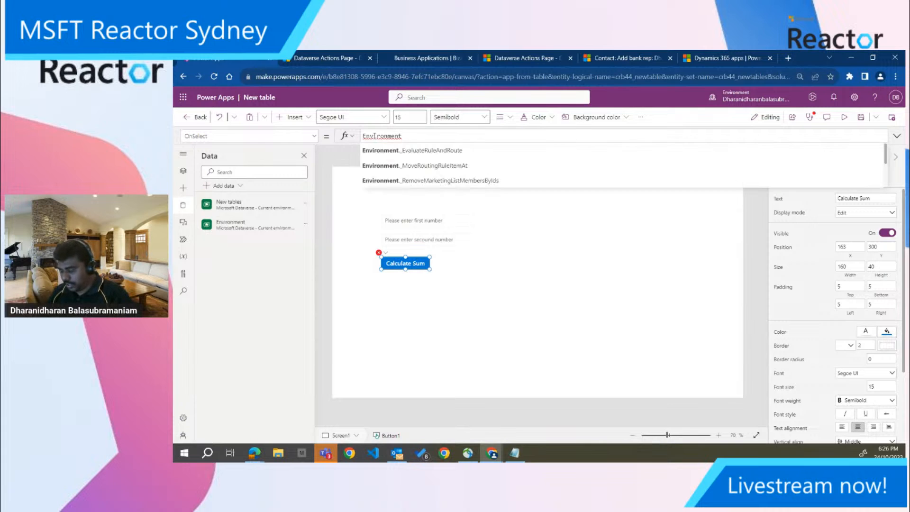
{"action": "type", "text": ".c"}
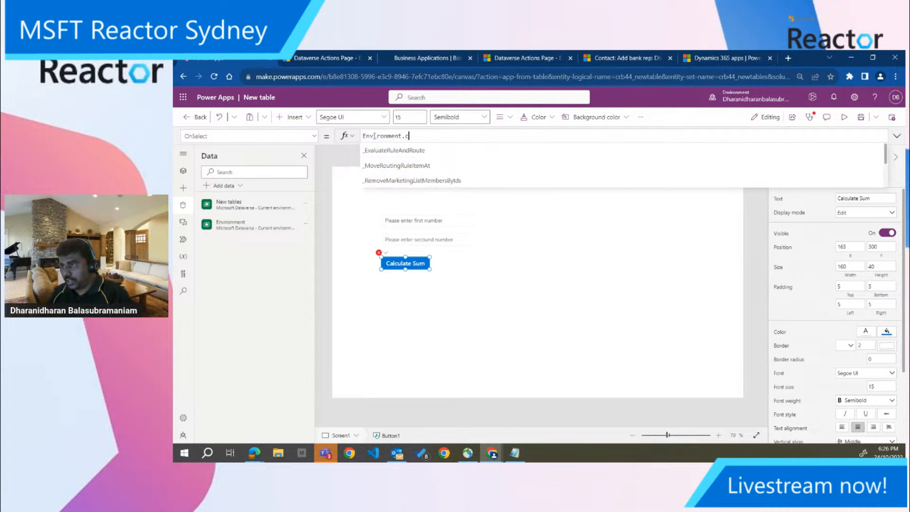
{"action": "type", "text": "alcul"}
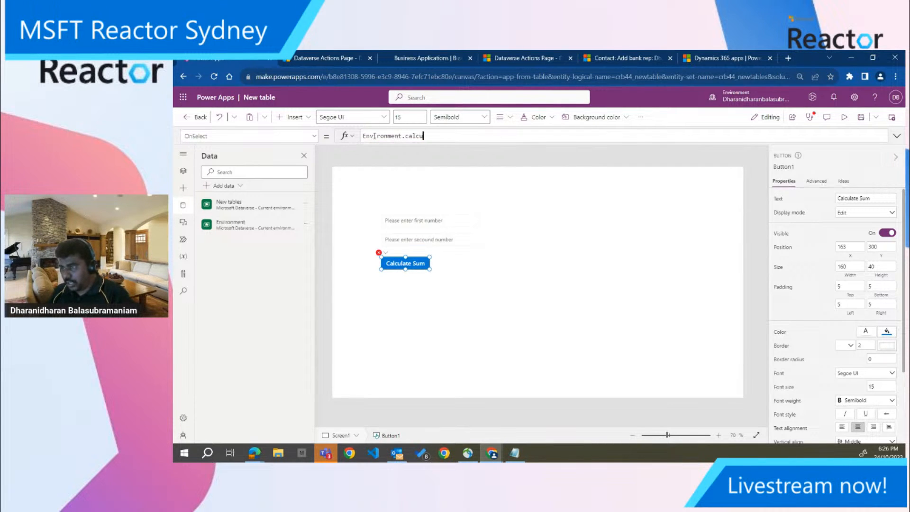
Extend the OnSelect formula to call the plug-in as Environment.crb44_CalculateSum, finding it among the suggested Environment functions
{"action": "key", "text": "Down"}
{"action": "key", "text": "Down"}
{"action": "key", "text": "Down"}
{"action": "key", "text": "Down"}
{"action": "key", "text": "Down"}
{"action": "key", "text": "Down"}
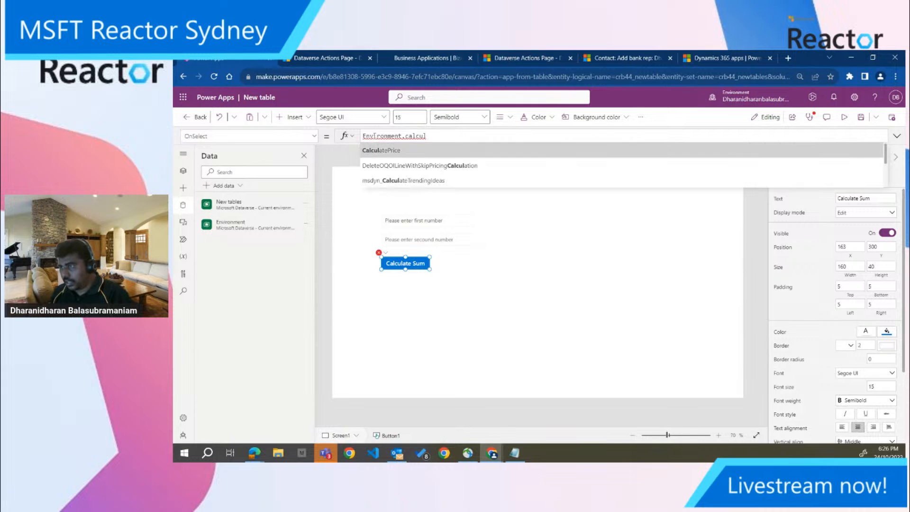
{"action": "key", "text": "BackSpace"}
{"action": "key", "text": "BackSpace"}
{"action": "key", "text": "BackSpace"}
{"action": "key", "text": "BackSpace"}
{"action": "key", "text": "BackSpace"}
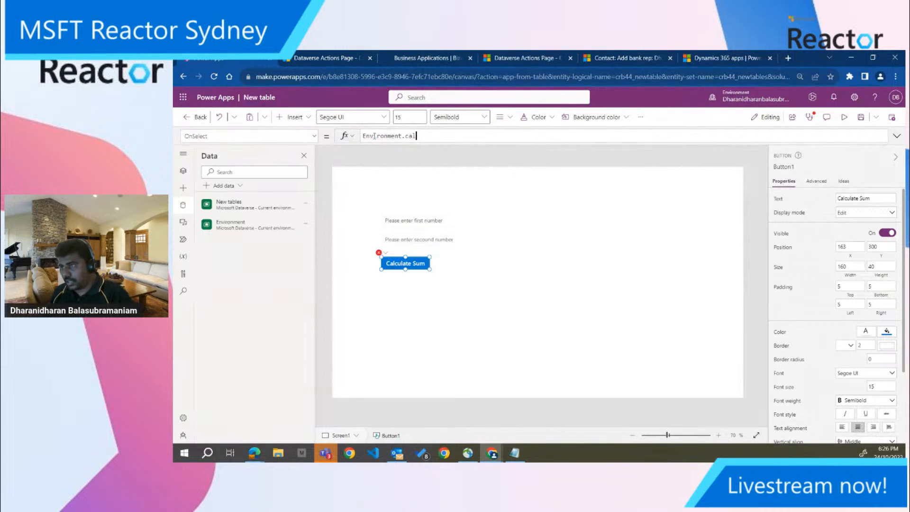
{"action": "type", "text": "r"}
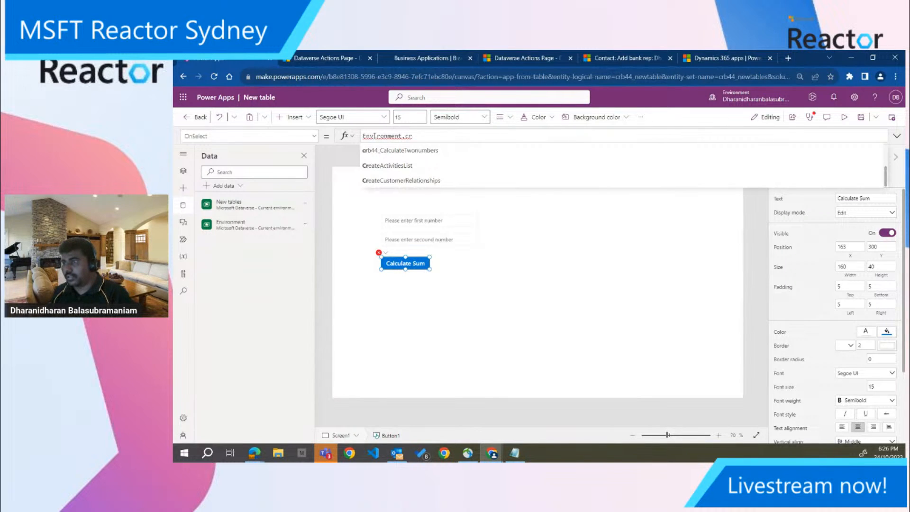
{"action": "scroll", "coordinate": [403, 180], "scroll_direction": "up", "scroll_amount": 5}
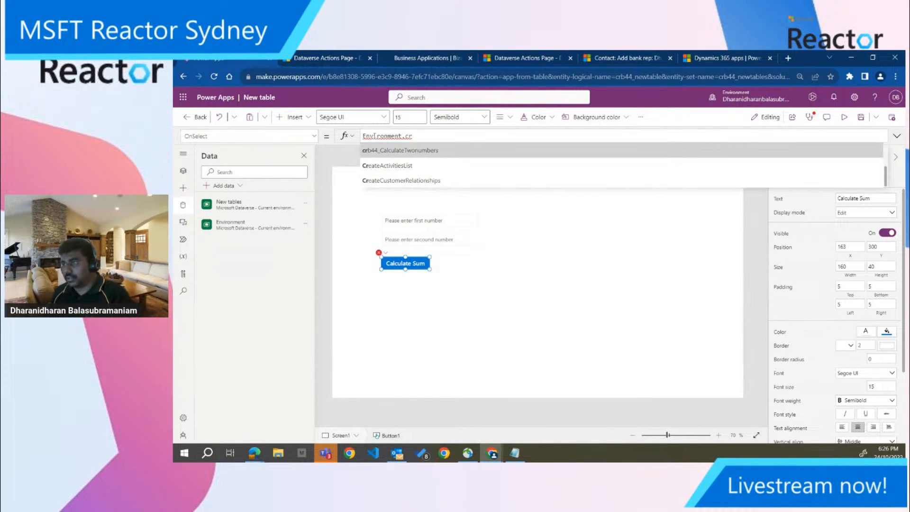
{"action": "key", "text": "Tab"}
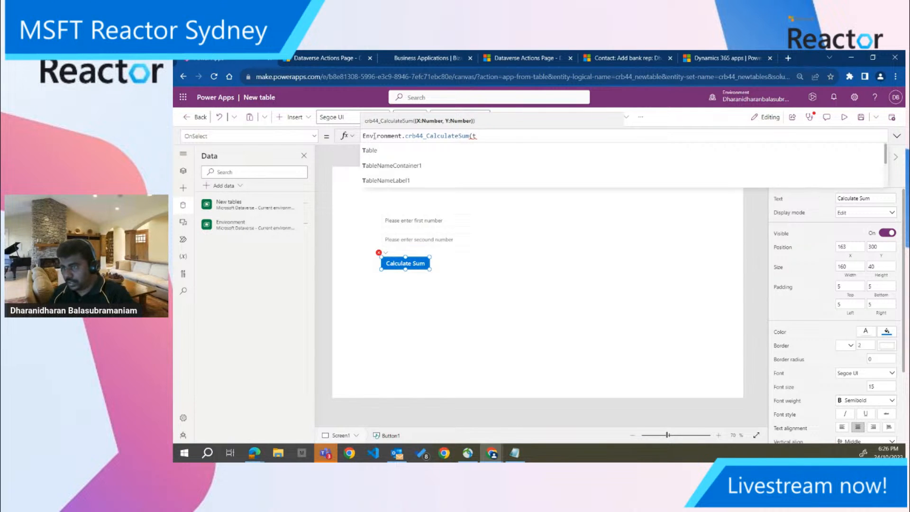
Check the input control names in the screen tree and enter TextInput1.Text as the first argument of the CalculateSum call
{"action": "left_click", "coordinate": [186, 172]}
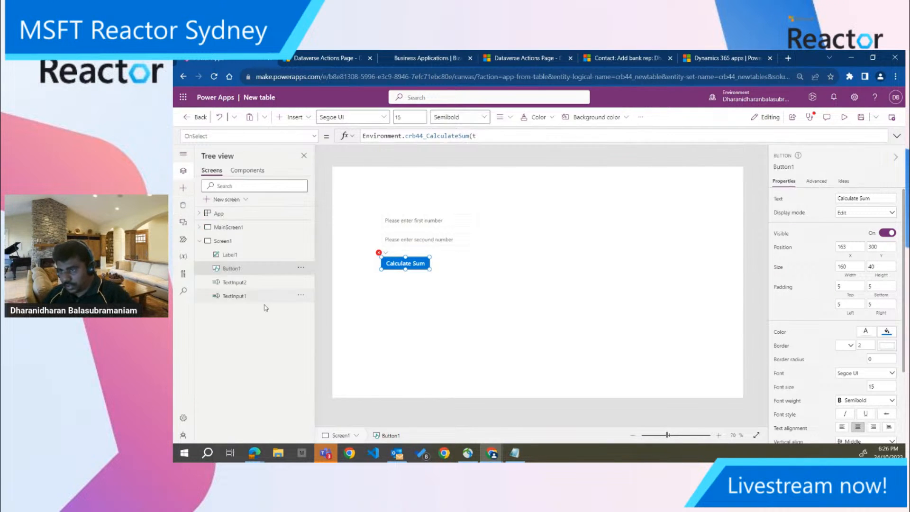
{"action": "left_click", "coordinate": [491, 137]}
{"action": "type", "text": "(Te"}
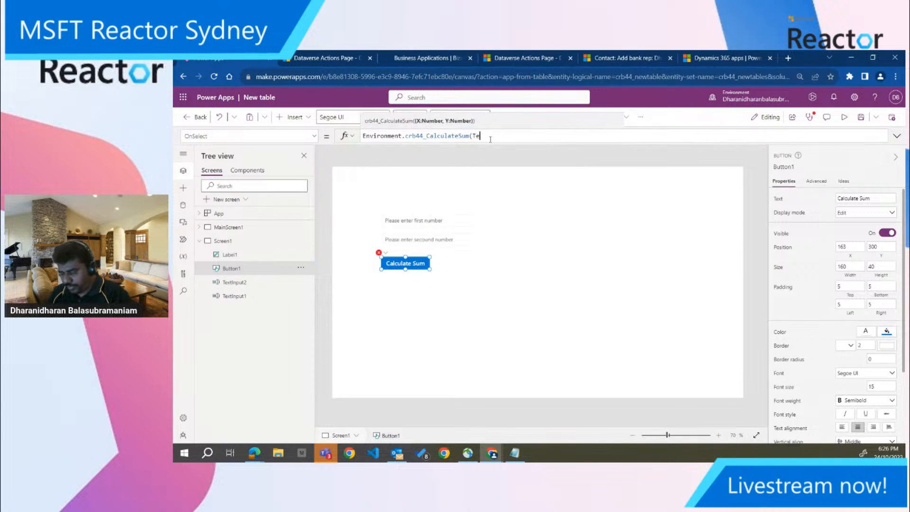
{"action": "type", "text": "xtInp"}
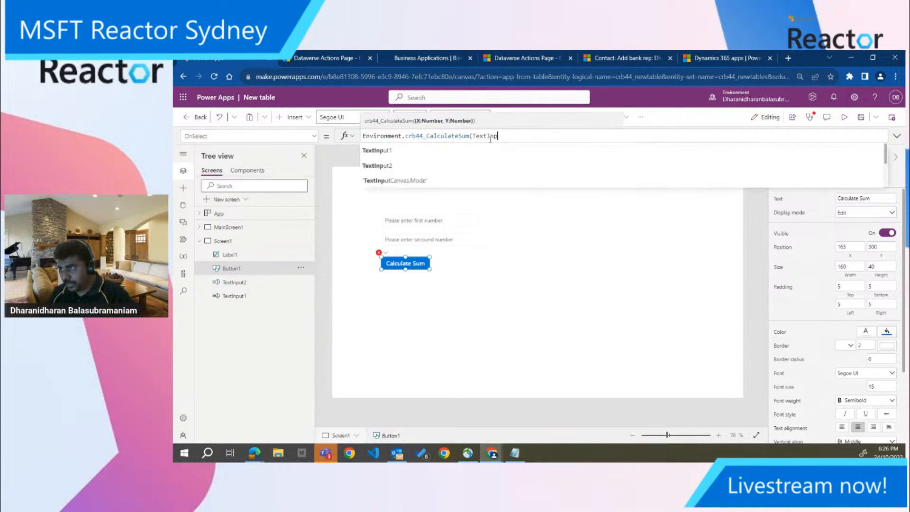
{"action": "type", "text": "put1p"}
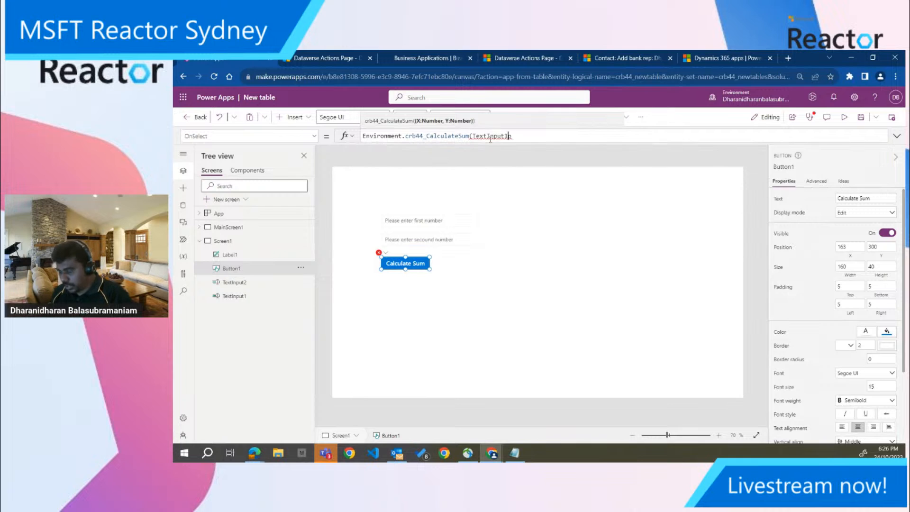
{"action": "key", "text": "BackSpace"}
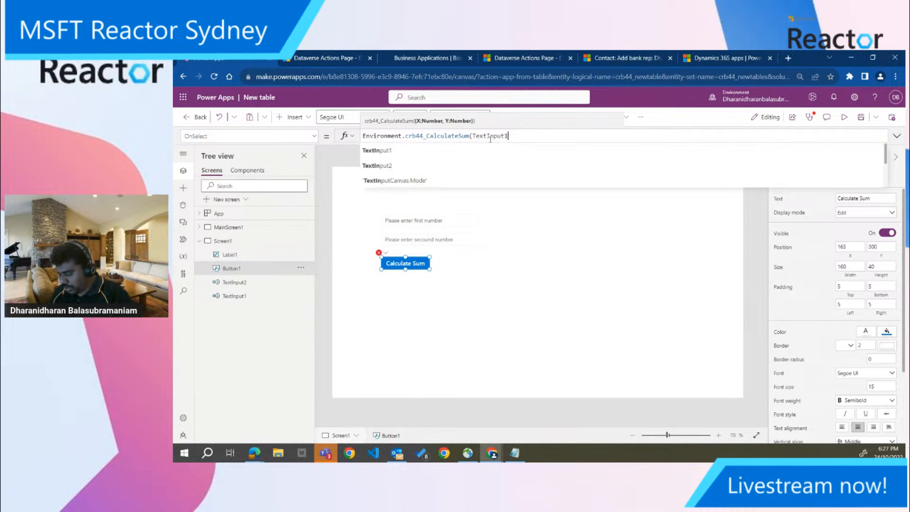
{"action": "type", "text": ".te"}
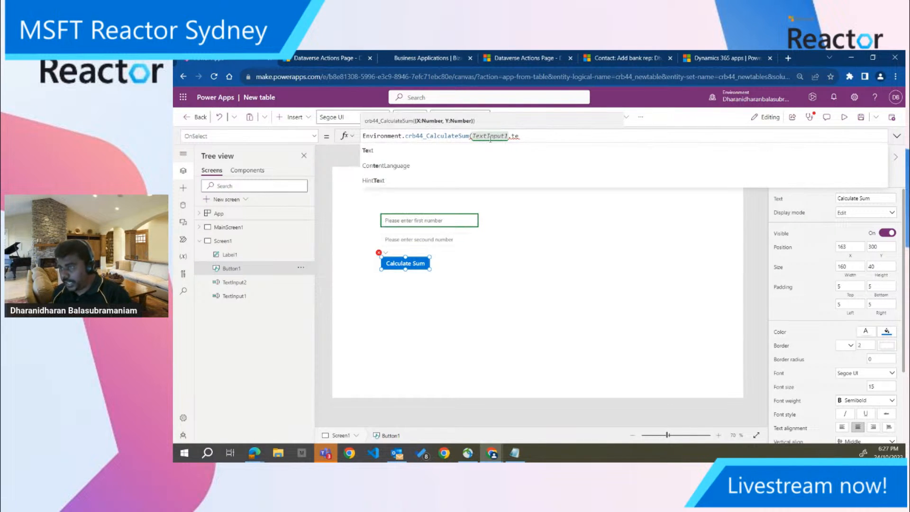
{"action": "key", "text": "Tab"}
Add TextInput2.Text as the second argument of the CalculateSum call and close its parenthesis
{"action": "type", "text": ","}
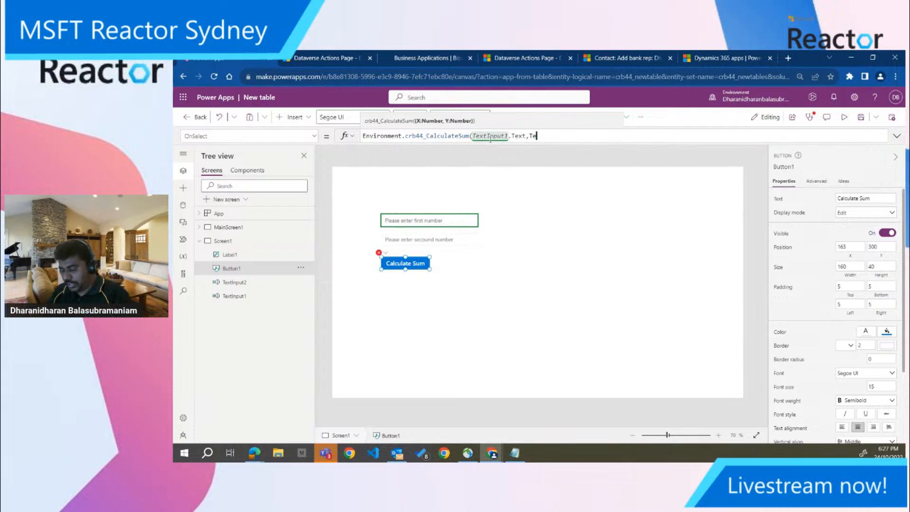
{"action": "type", "text": "Text"}
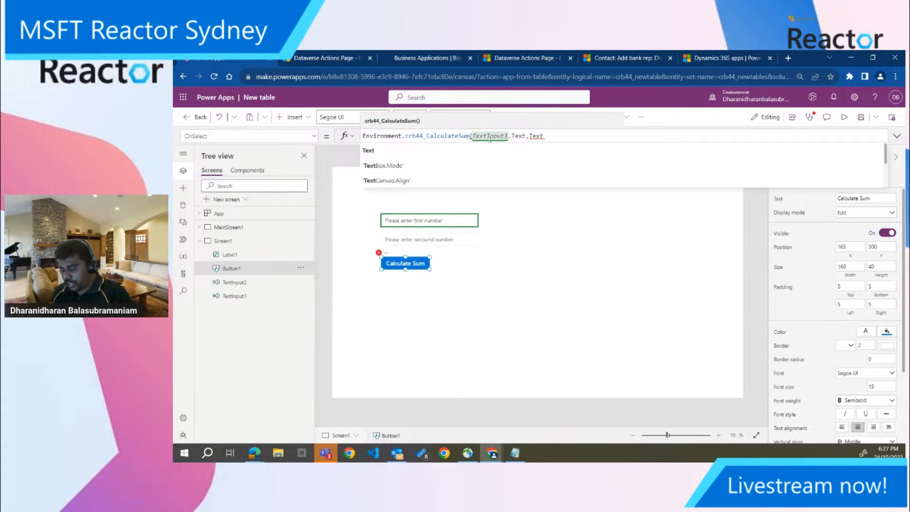
{"action": "type", "text": "Ino"}
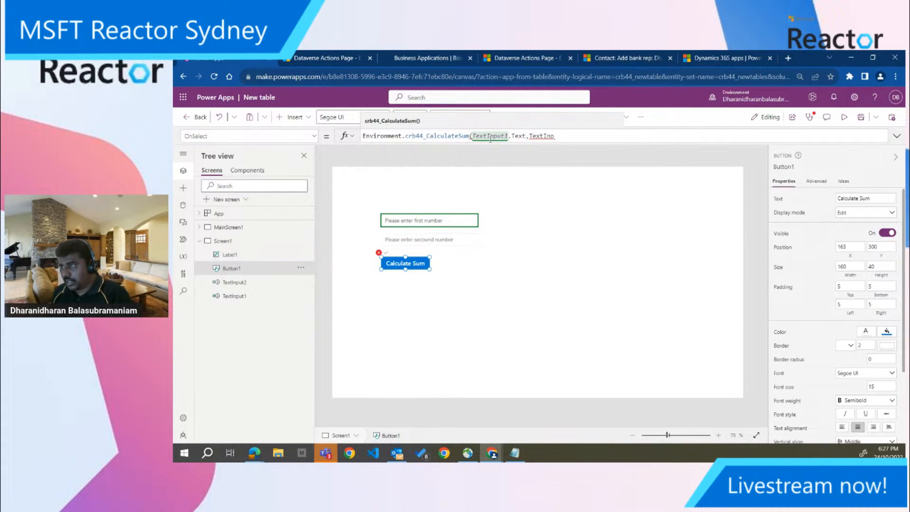
{"action": "key", "text": "BackSpace"}
{"action": "key", "text": "Down"}
{"action": "key", "text": "Down"}
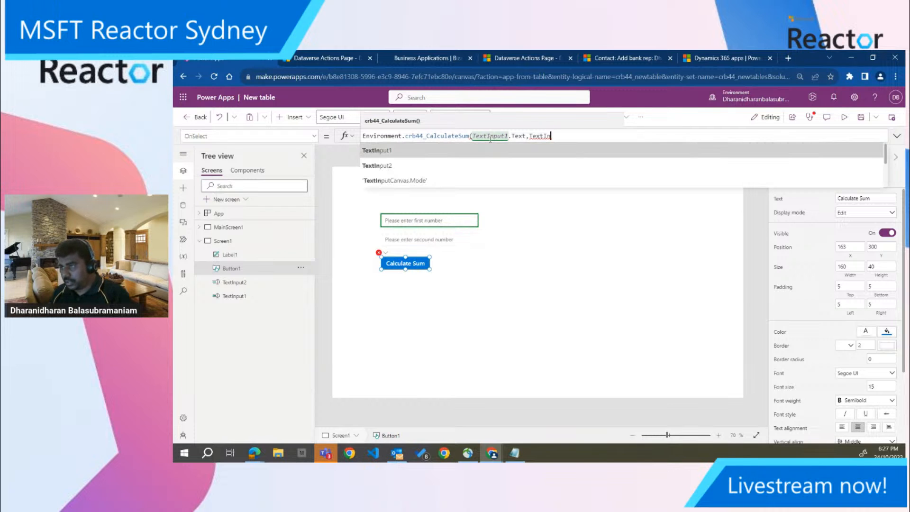
{"action": "key", "text": "Return"}
{"action": "type", "text": "."}
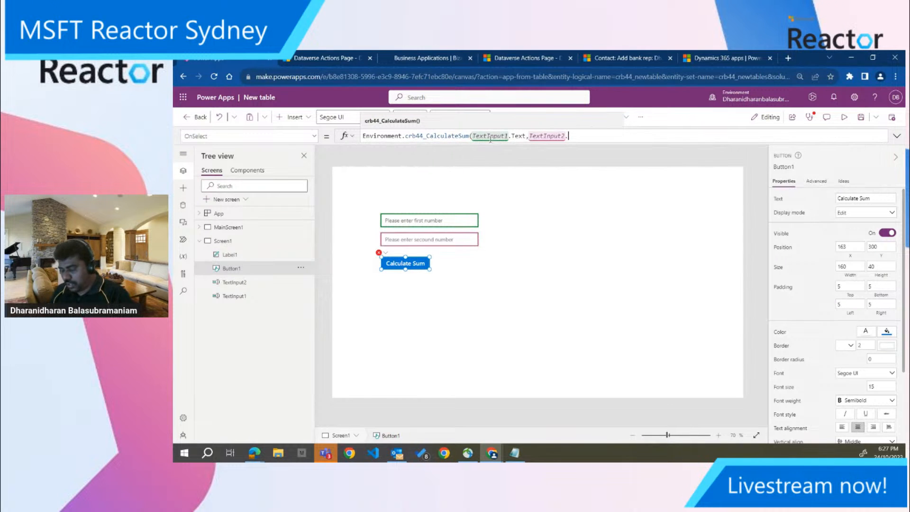
{"action": "type", "text": "Text"}
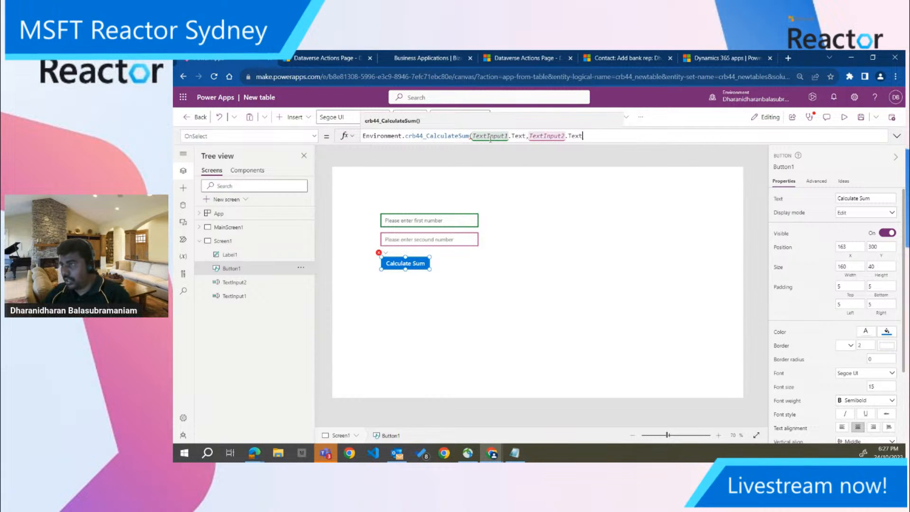
{"action": "type", "text": ")"}
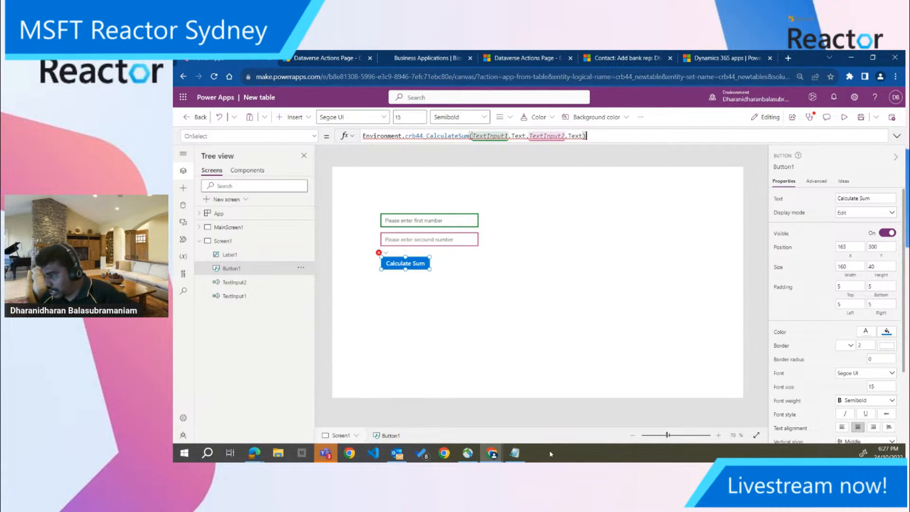
Consult the sample call in Notepad and enclose the two CalculateSum arguments in curly braces
{"action": "left_click", "coordinate": [516, 453]}
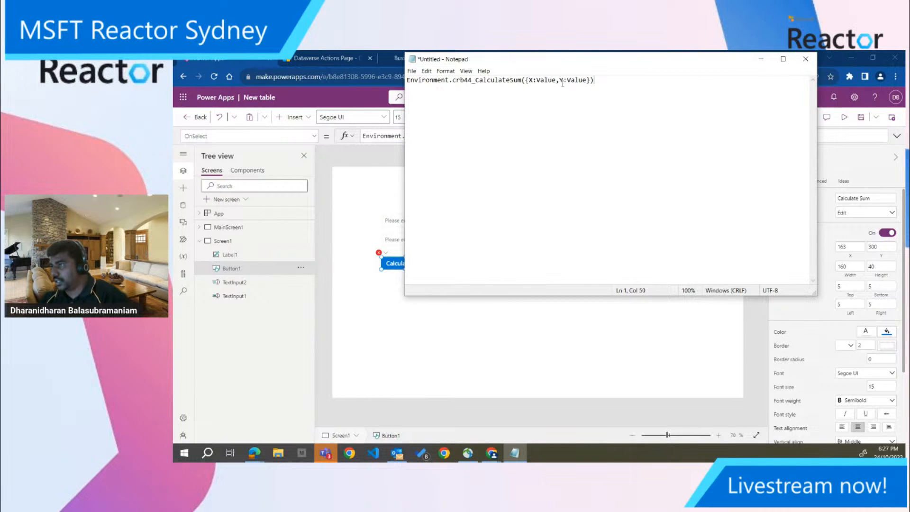
{"action": "left_click", "coordinate": [762, 59]}
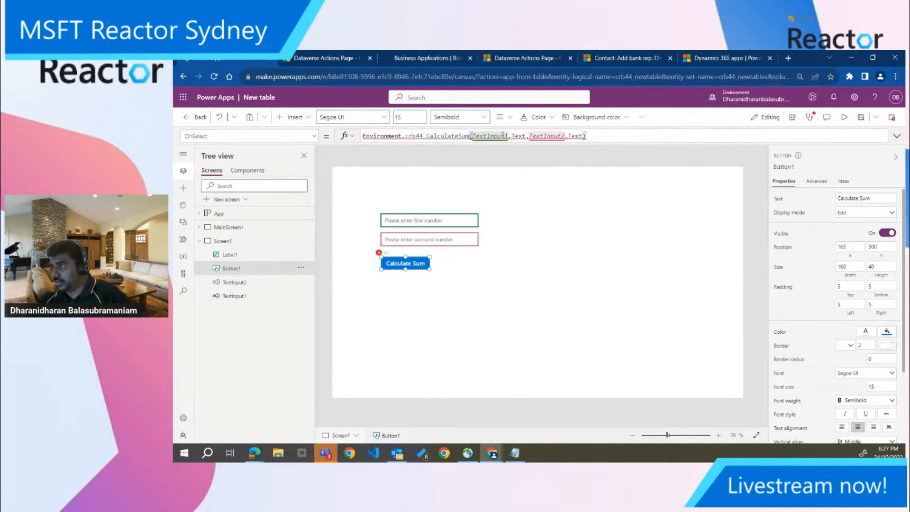
{"action": "left_click", "coordinate": [472, 136]}
{"action": "type", "text": "{"}
{"action": "left_click", "coordinate": [587, 136]}
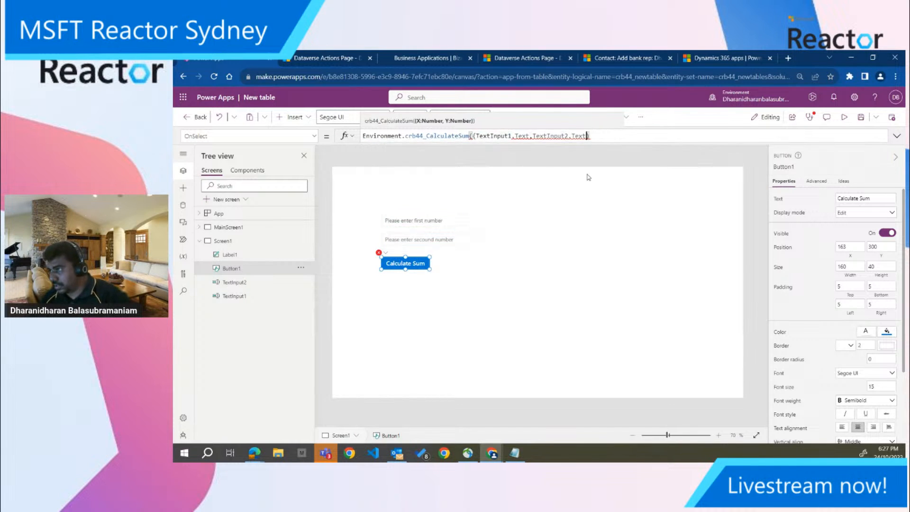
{"action": "type", "text": "}"}
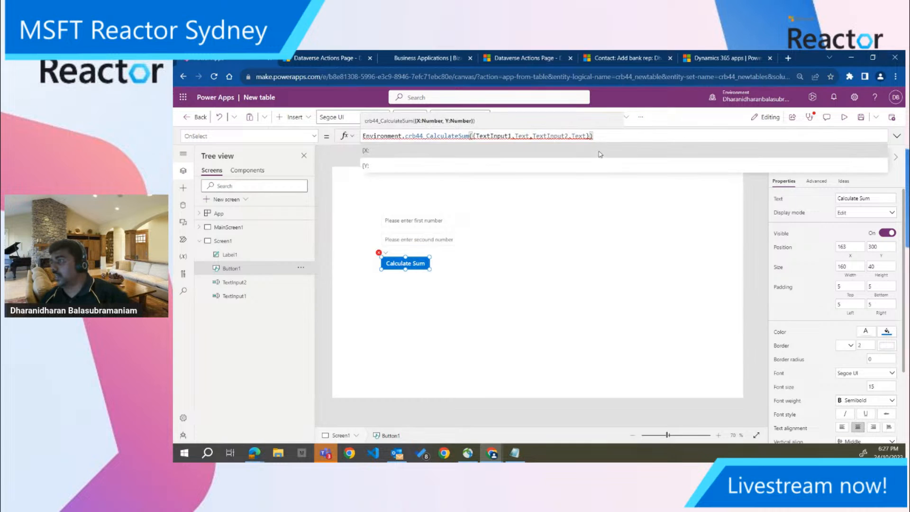
Wrap the plug-in call in a Set function that stores its result in the variable VariableZ
{"action": "left_click", "coordinate": [364, 136]}
{"action": "type", "text": "Set"}
{"action": "type", "text": "(Var"}
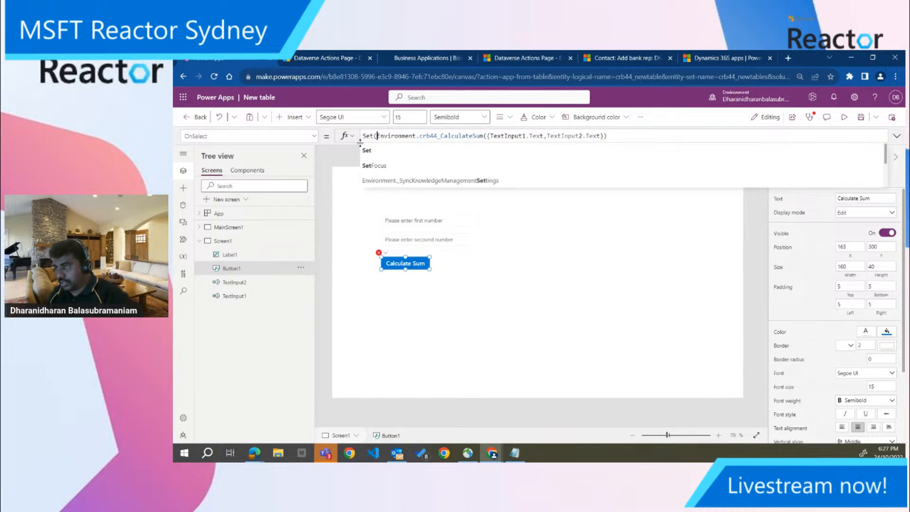
{"action": "type", "text": "iable"}
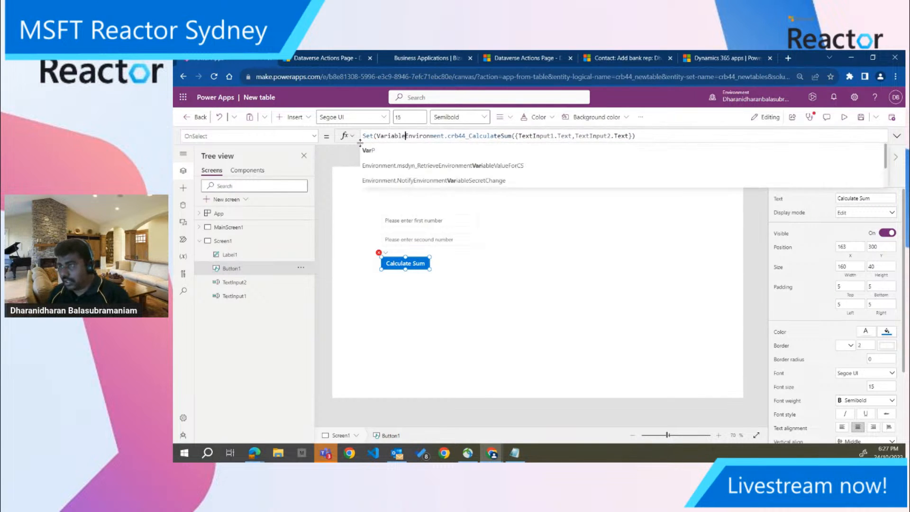
{"action": "type", "text": "Z,"}
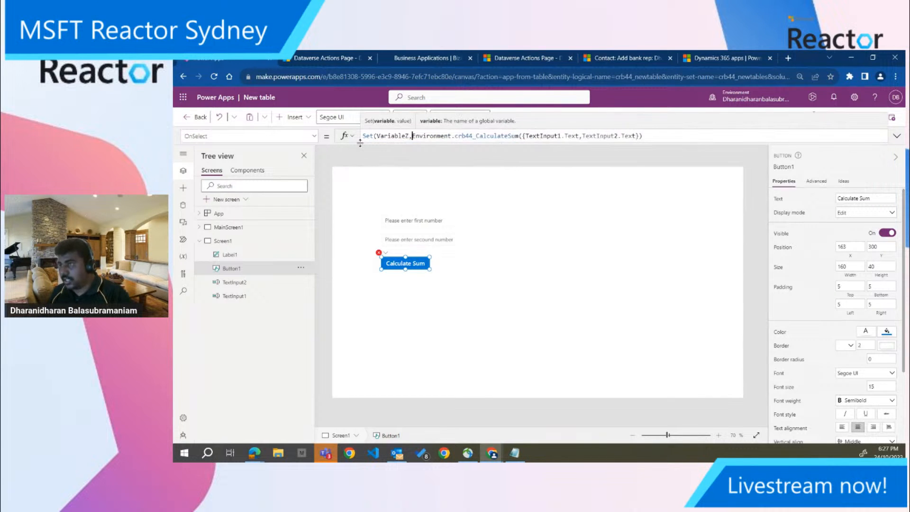
{"action": "left_click", "coordinate": [660, 136]}
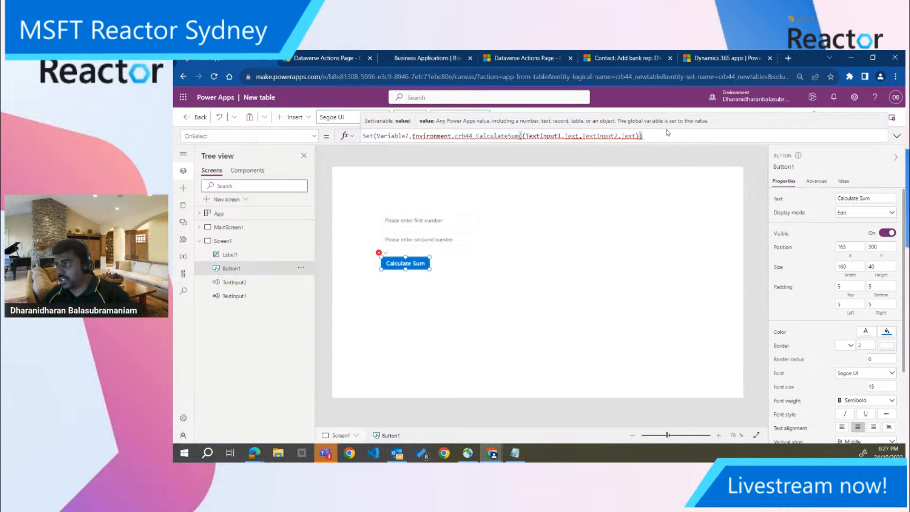
{"action": "type", "text": ")"}
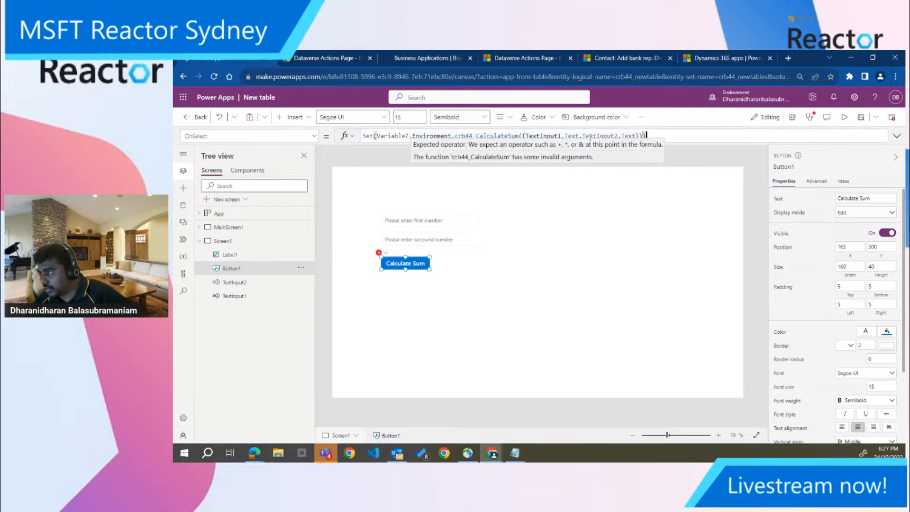
Append the .Z output property to the CalculateSum call inside the Set function
{"action": "left_click", "coordinate": [642, 138]}
{"action": "type", "text": "."}
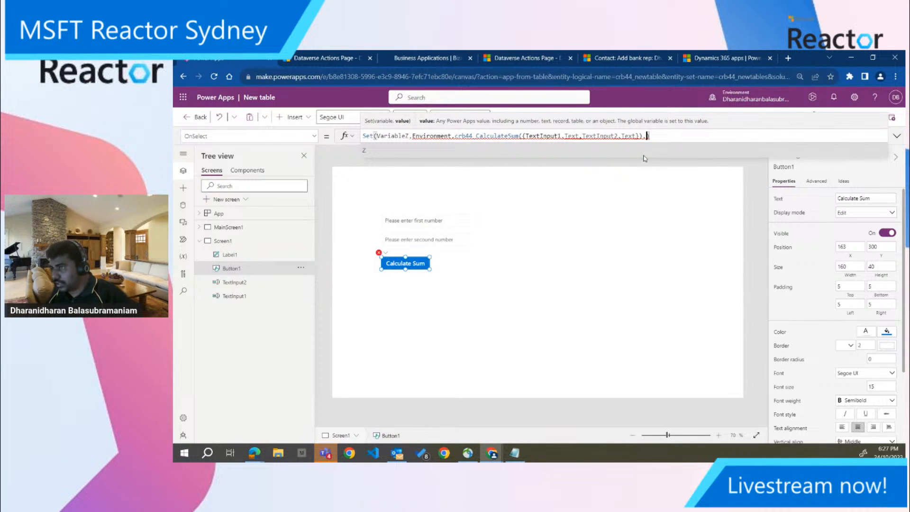
{"action": "left_click", "coordinate": [371, 153]}
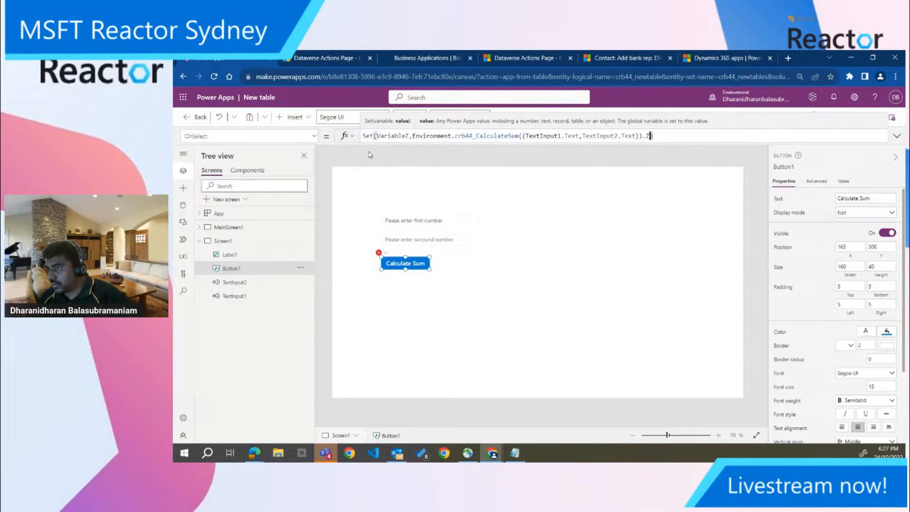
{"action": "mouse_move", "coordinate": [541, 137]}
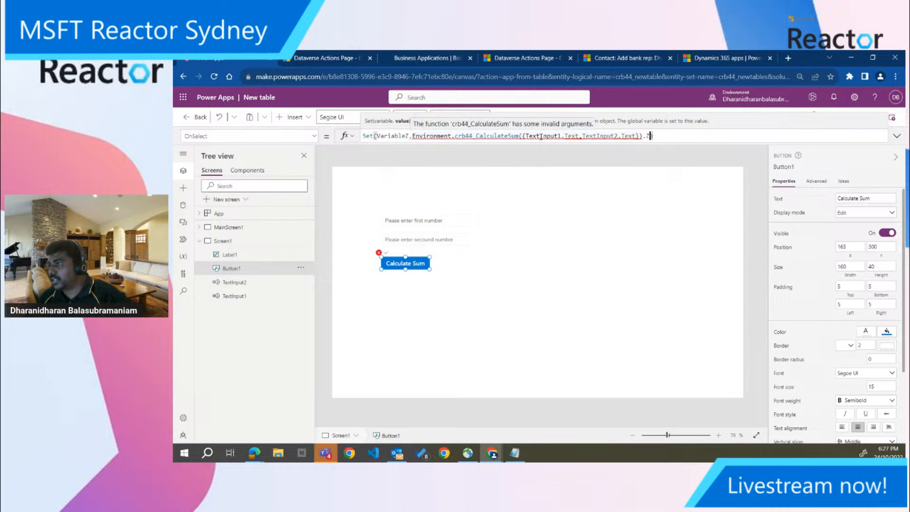
Open make.powerapps.com in a new browser tab and return to the canvas app editor
{"action": "left_click", "coordinate": [790, 58]}
{"action": "type", "text": "make"}
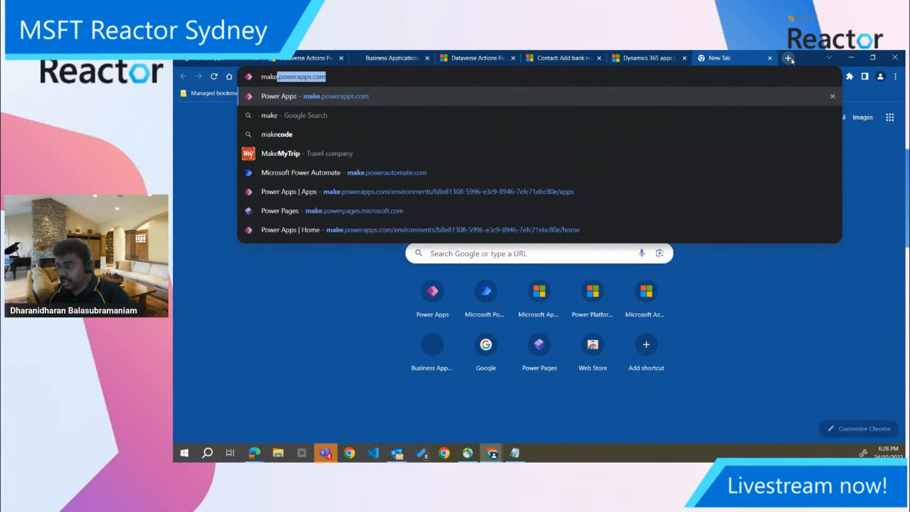
{"action": "key", "text": "Return"}
{"action": "left_click", "coordinate": [790, 59]}
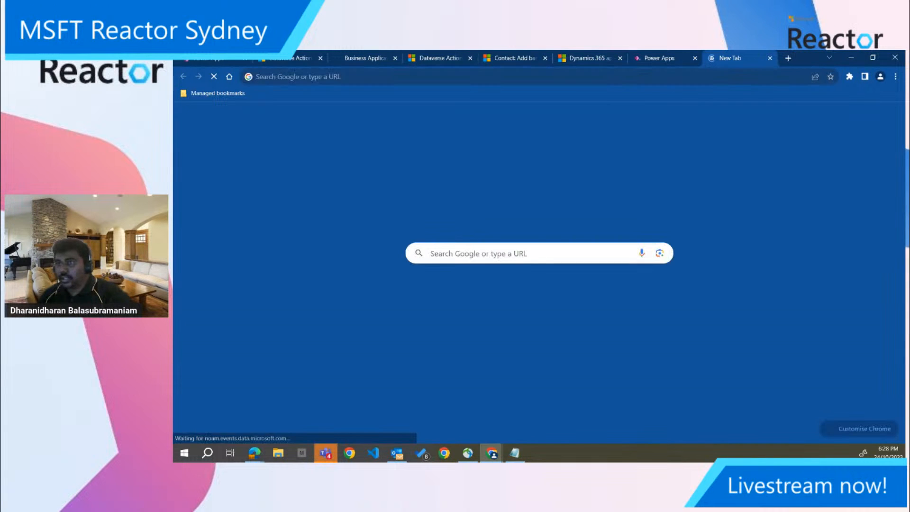
{"action": "left_click_drag", "start_coordinate": [733, 57], "coordinate": [741, 280]}
{"action": "left_click", "coordinate": [217, 59]}
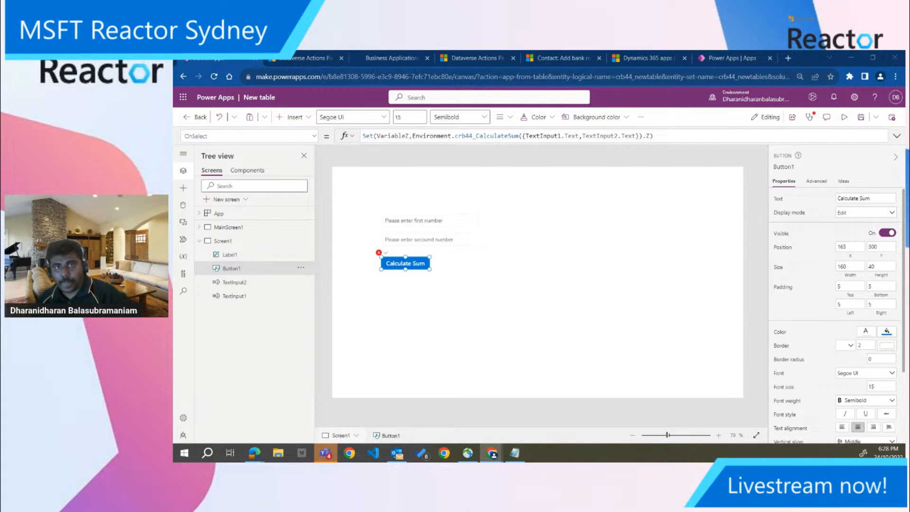
Compare the button's formula with the Notepad sample and name its arguments X:TextInput1.Text and Y:TextInput2.Text
{"action": "left_click", "coordinate": [379, 252]}
{"action": "left_click", "coordinate": [403, 261]}
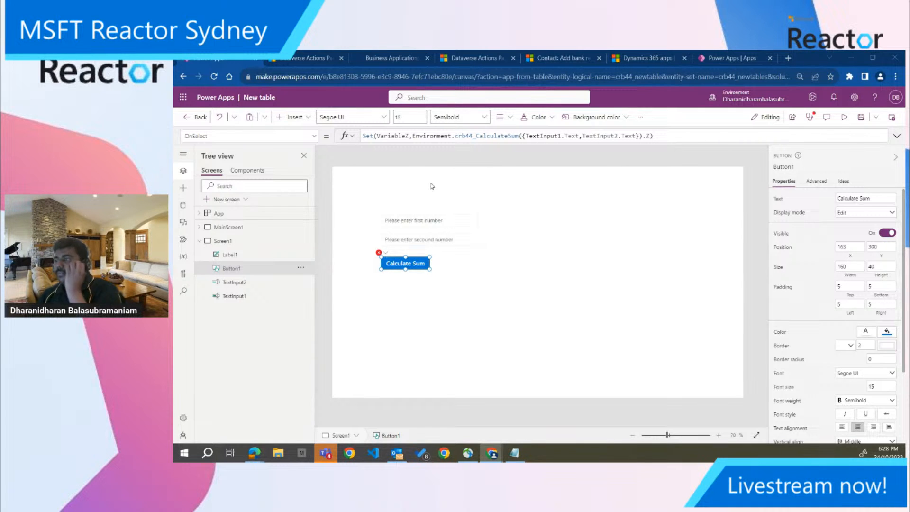
{"action": "double_click", "coordinate": [484, 136]}
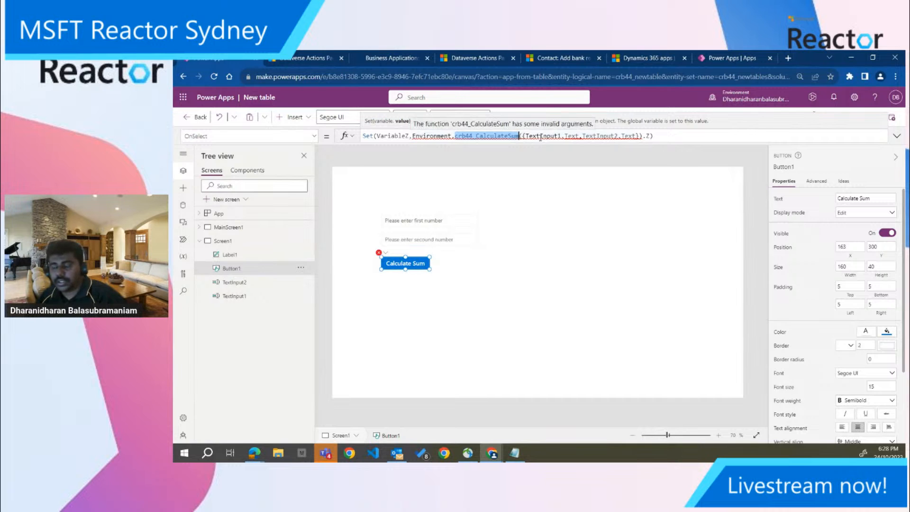
{"action": "left_click", "coordinate": [516, 453]}
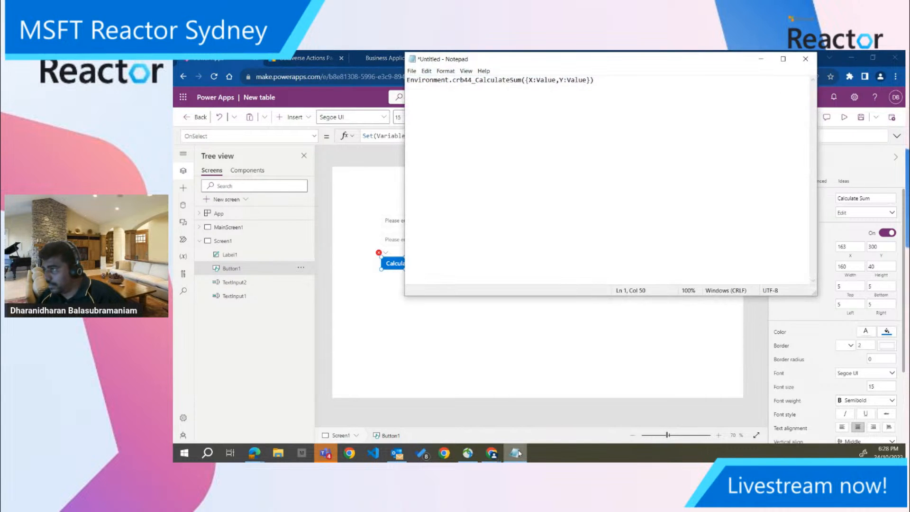
{"action": "left_click", "coordinate": [518, 453]}
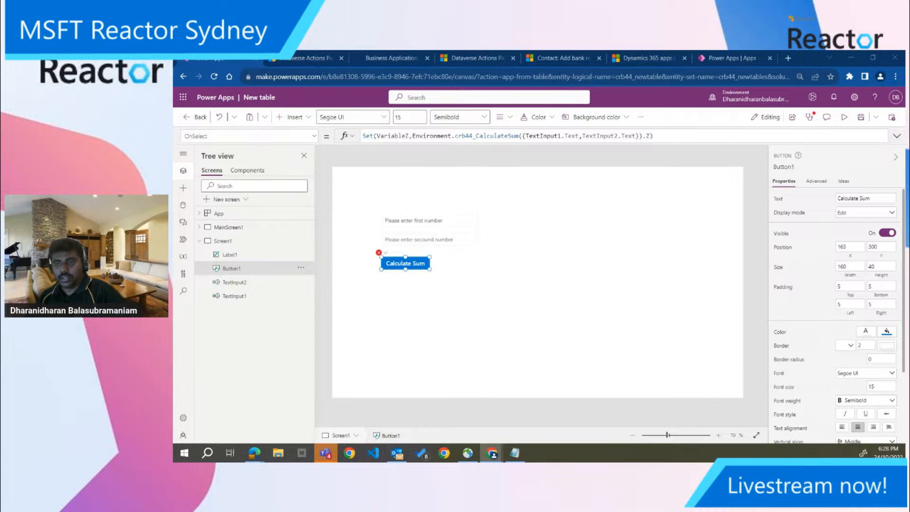
{"action": "left_click", "coordinate": [524, 137]}
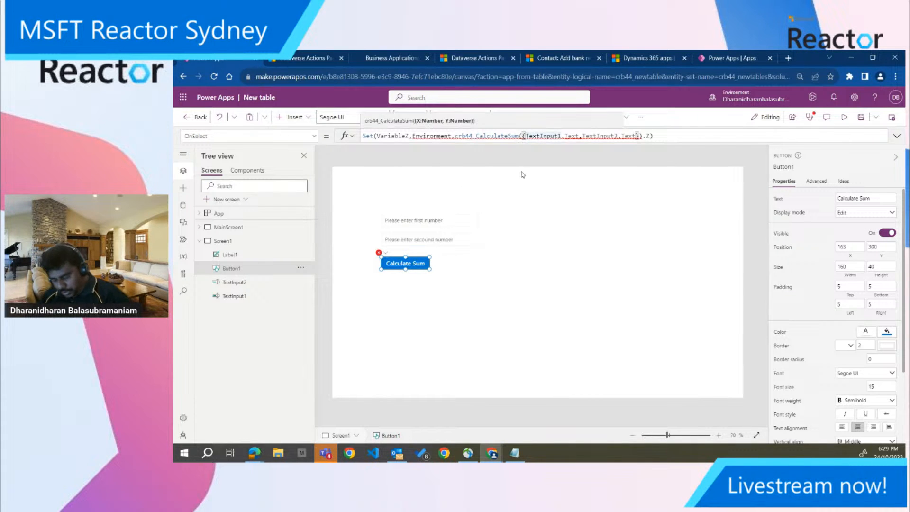
{"action": "type", "text": "X:"}
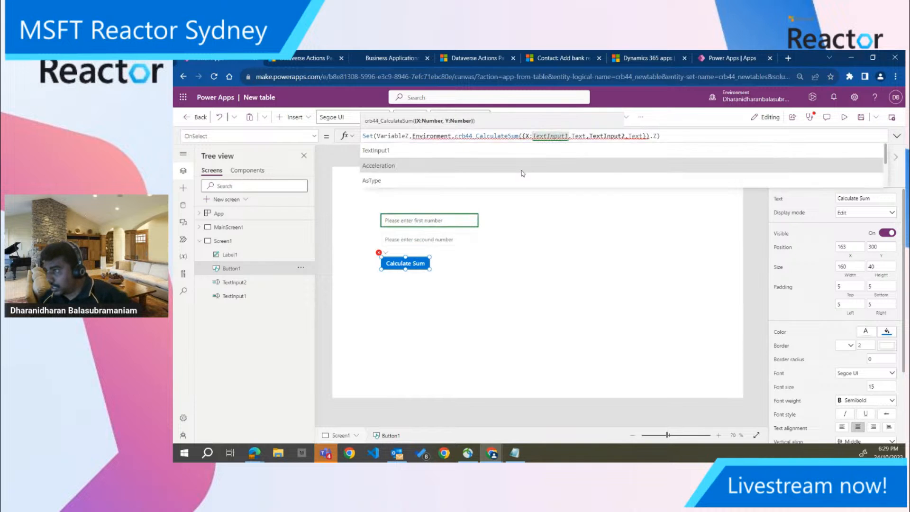
{"action": "left_click", "coordinate": [590, 137]}
{"action": "type", "text": "Y:TextInput2"}
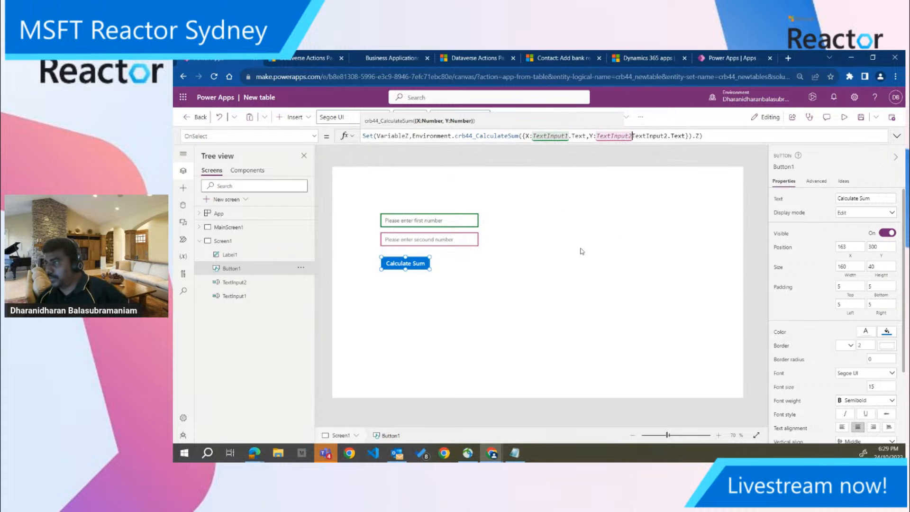
Remove the .Z output property from the CalculateSum call in the Calculate Sum button's OnSelect formula
{"action": "left_click", "coordinate": [559, 185]}
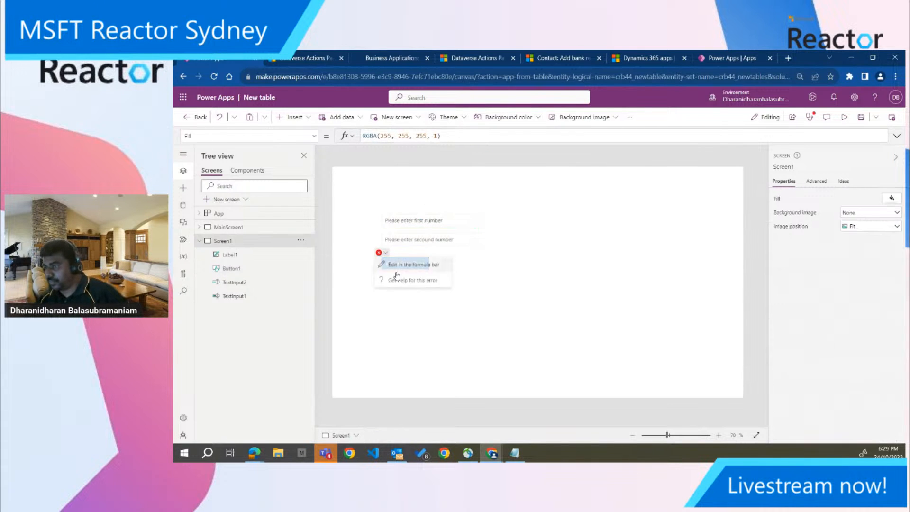
{"action": "left_click", "coordinate": [401, 264]}
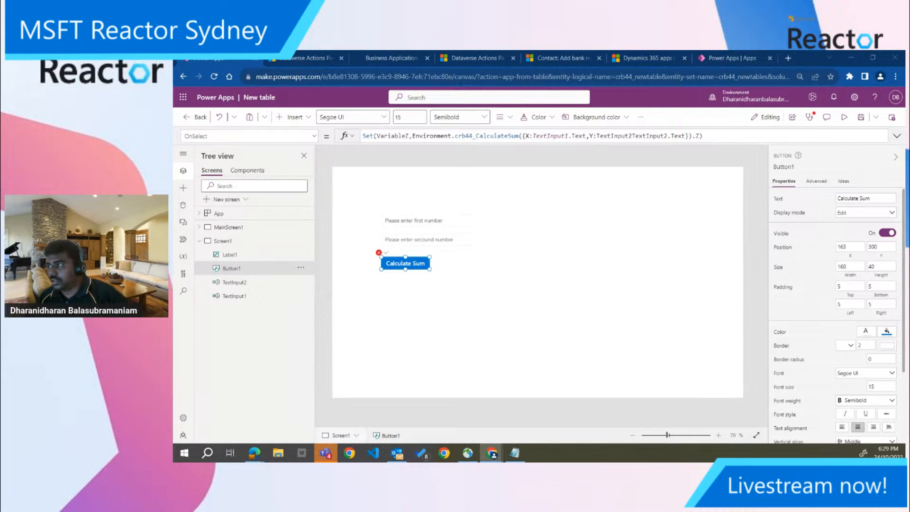
{"action": "left_click", "coordinate": [386, 253]}
{"action": "left_click", "coordinate": [388, 266]}
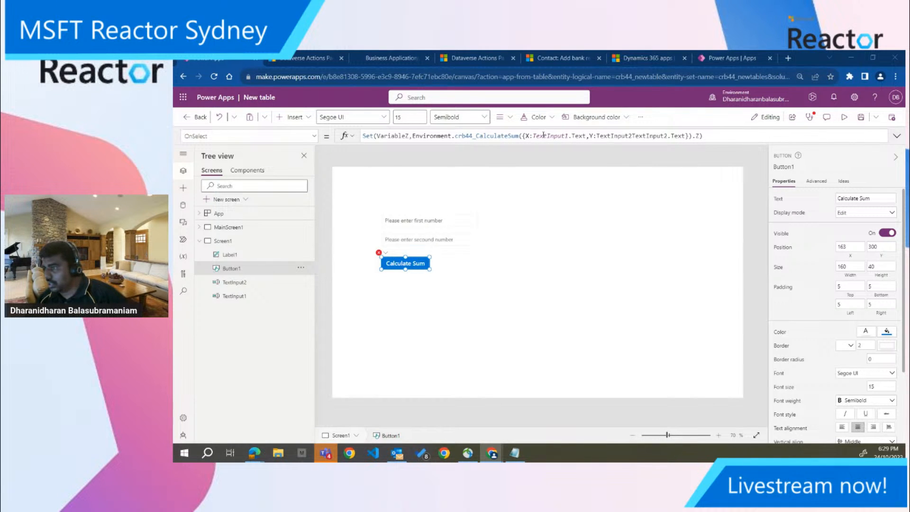
{"action": "left_click", "coordinate": [699, 136]}
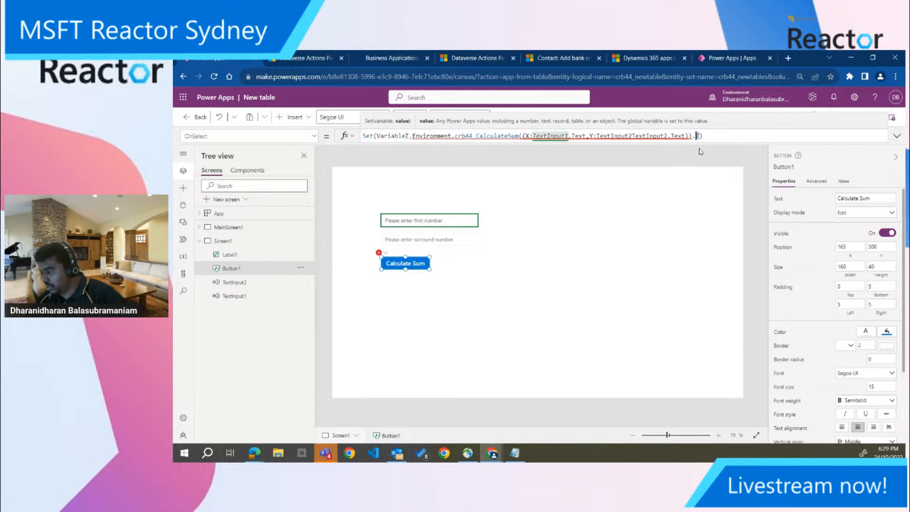
{"action": "key", "text": "BackSpace"}
{"action": "key", "text": "BackSpace"}
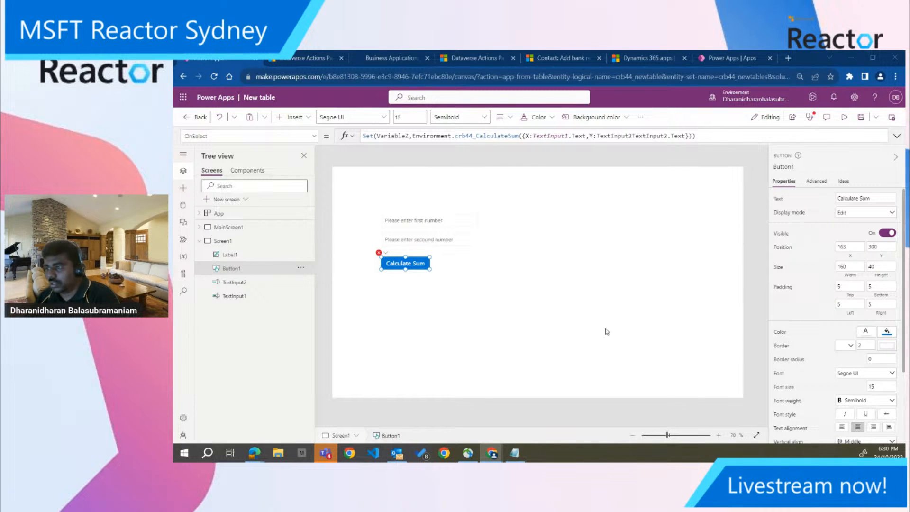
Check the Calculate Sum button's error and set the second number input's format to Number
{"action": "mouse_move", "coordinate": [383, 252]}
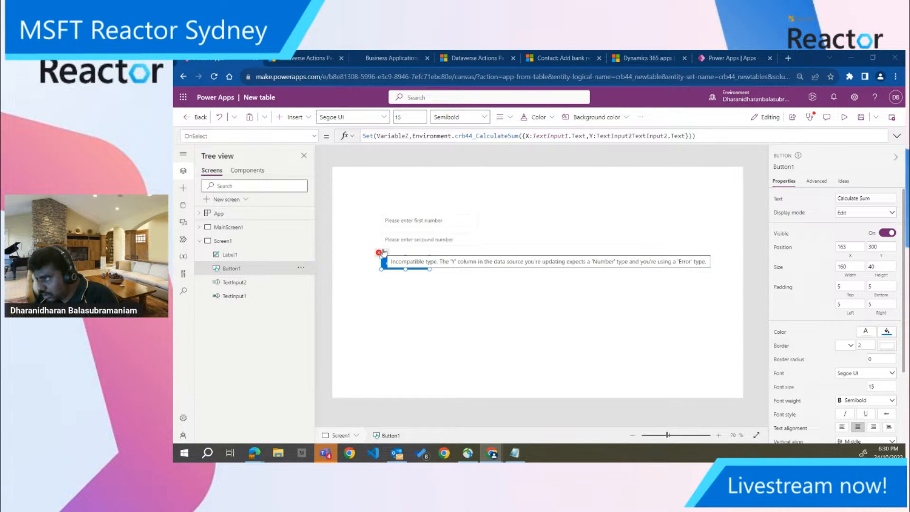
{"action": "left_click", "coordinate": [443, 244]}
{"action": "left_click", "coordinate": [866, 221]}
{"action": "left_click", "coordinate": [858, 233]}
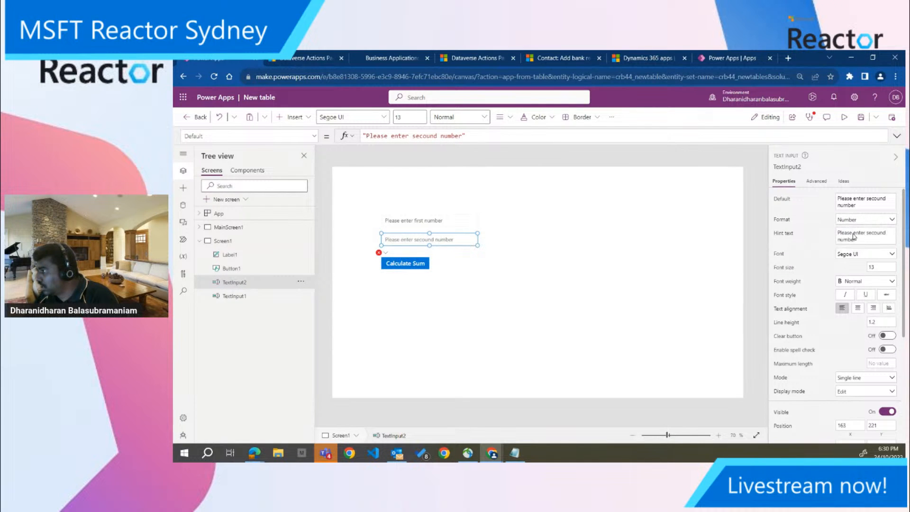
{"action": "left_click", "coordinate": [475, 221]}
Examine the type error on the Calculate Sum button and open its OnSelect formula for editing
{"action": "left_click", "coordinate": [380, 253]}
{"action": "left_click", "coordinate": [408, 265]}
{"action": "key", "text": "ctrl+a"}
{"action": "type", "text": "false"}
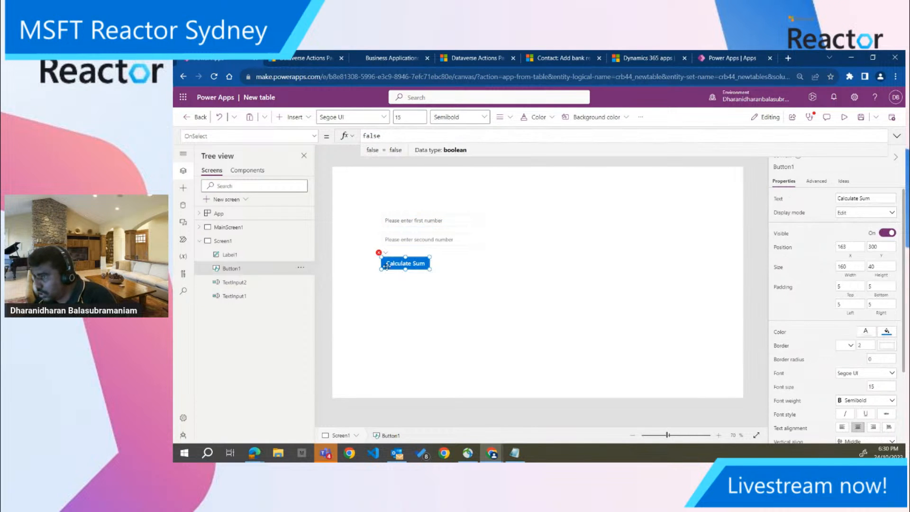
{"action": "mouse_move", "coordinate": [383, 256]}
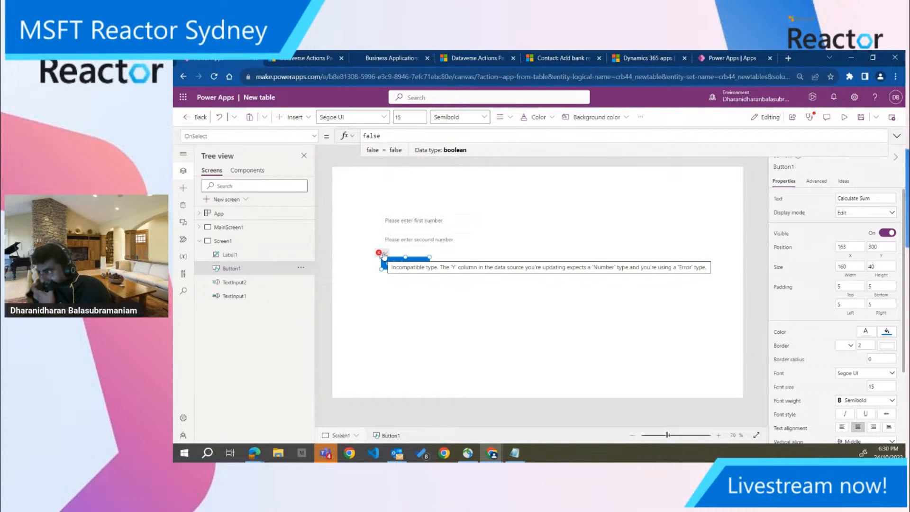
{"action": "left_click", "coordinate": [385, 254]}
{"action": "left_click", "coordinate": [390, 265]}
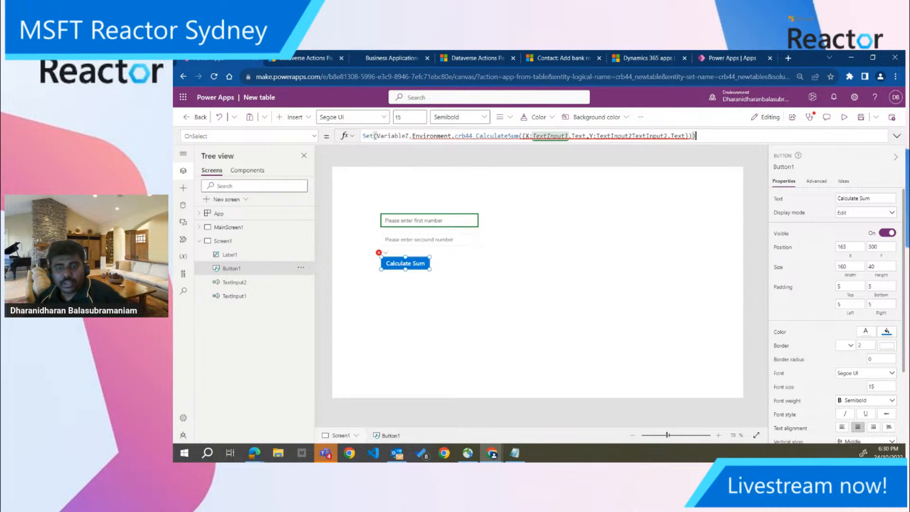
{"action": "key", "text": "alt+Tab"}
{"action": "key", "text": "alt+Tab"}
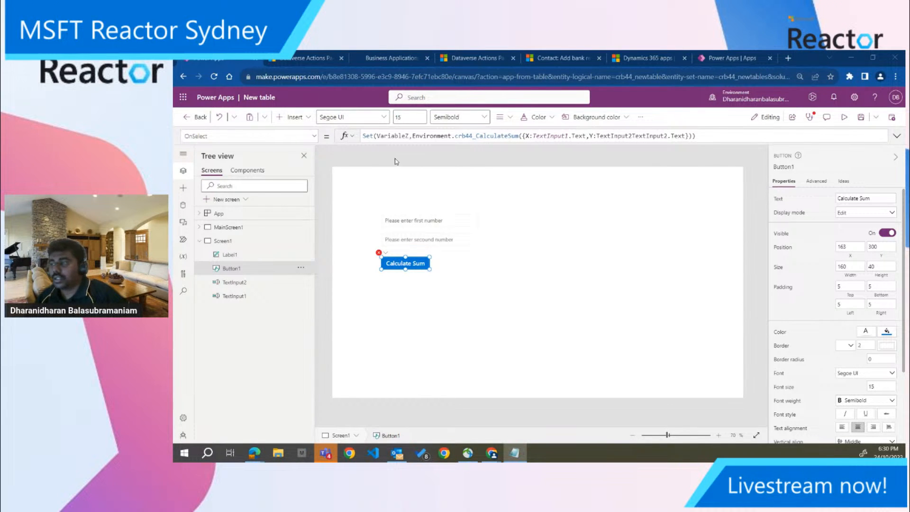
Re-enter the X argument of the CalculateSum call as TextInput1.Text
{"action": "left_click", "coordinate": [531, 137]}
{"action": "type", "text": ":"}
{"action": "left_click_drag", "start_coordinate": [533, 136], "coordinate": [587, 137]}
{"action": "key", "text": "BackSpace"}
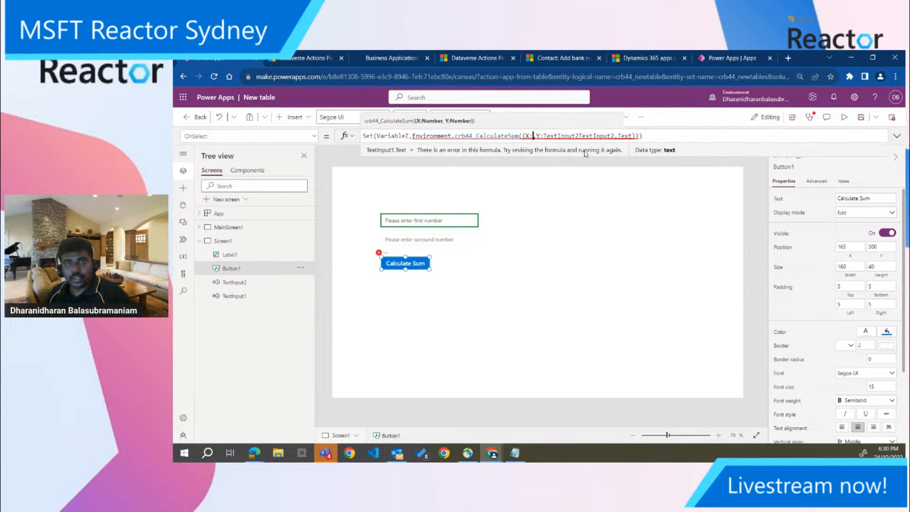
{"action": "type", "text": "Text"}
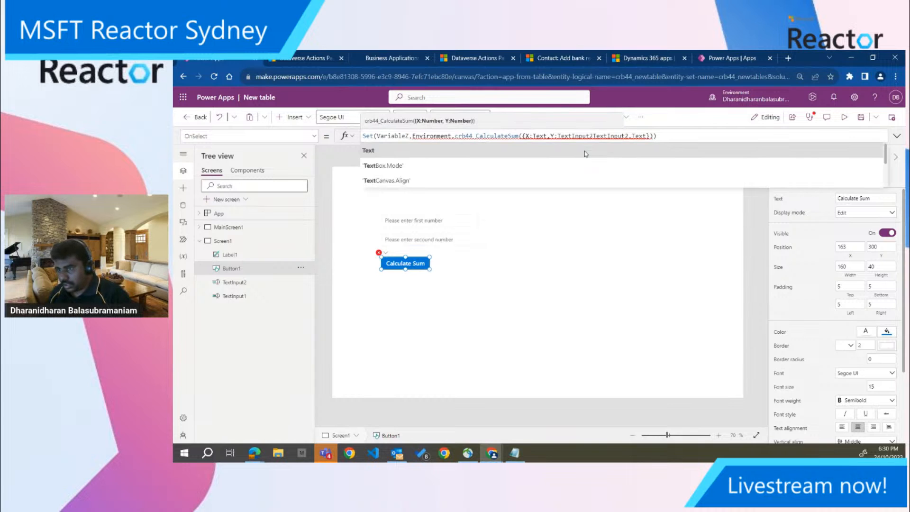
{"action": "type", "text": "Inp"}
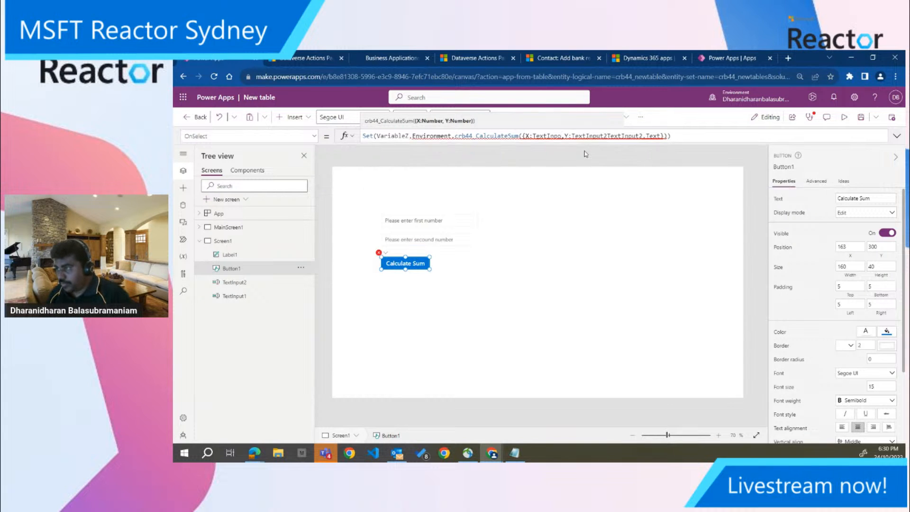
{"action": "type", "text": "ut1"}
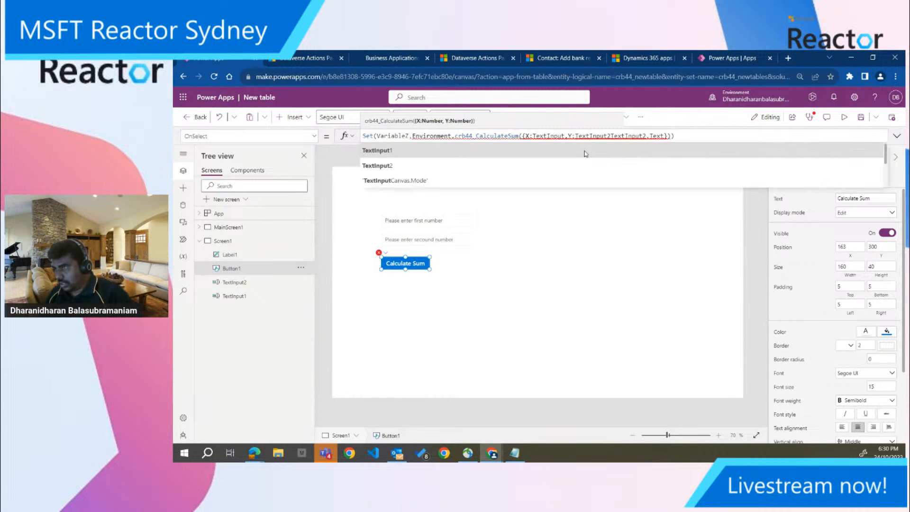
{"action": "type", "text": "."}
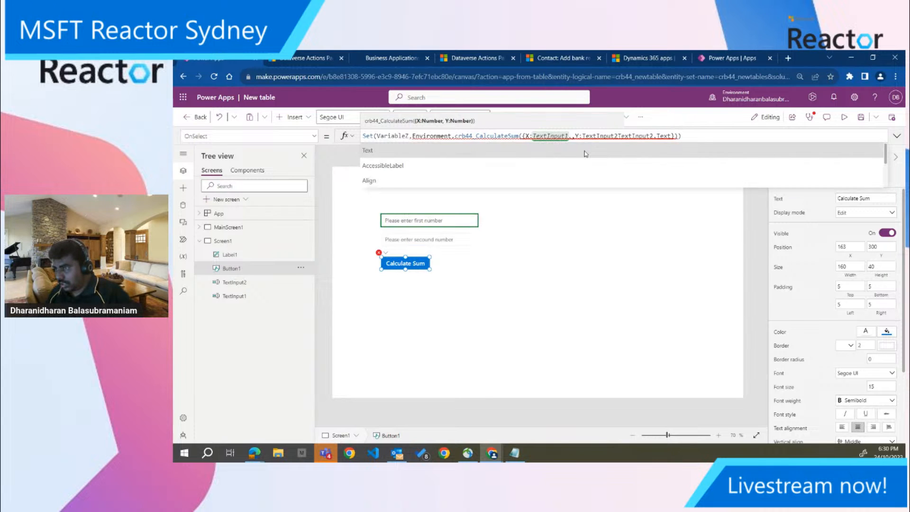
{"action": "left_click", "coordinate": [586, 153]}
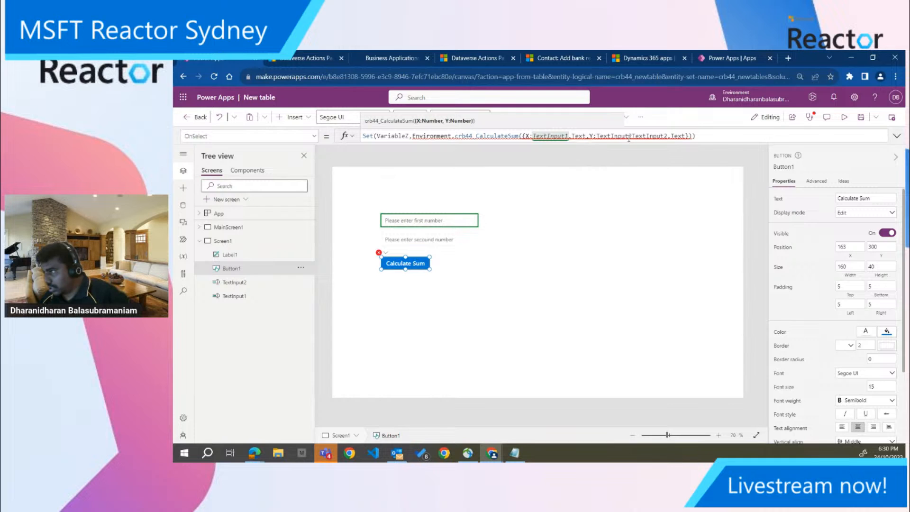
Remove the duplicated TextInput2 from the CalculateSum call so its second argument reads Y:TextInput2.Text
{"action": "left_click_drag", "start_coordinate": [632, 136], "coordinate": [668, 136]}
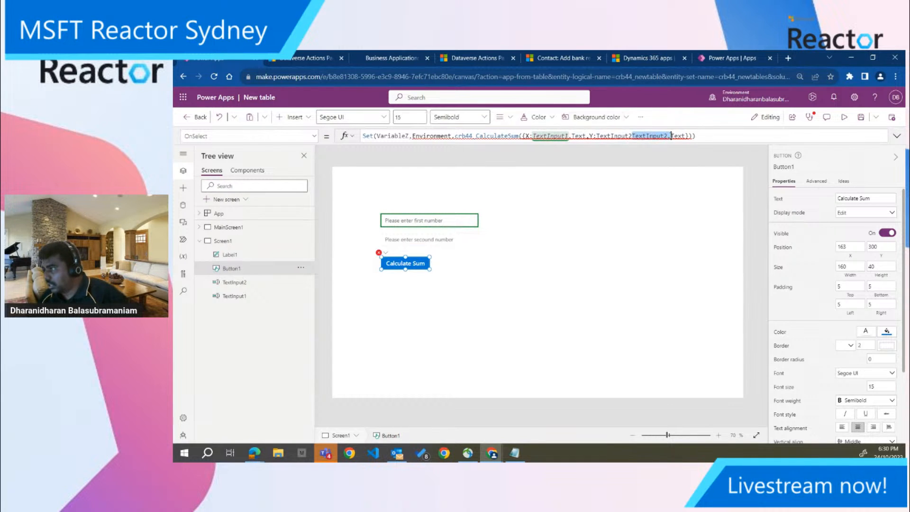
{"action": "key", "text": "BackSpace"}
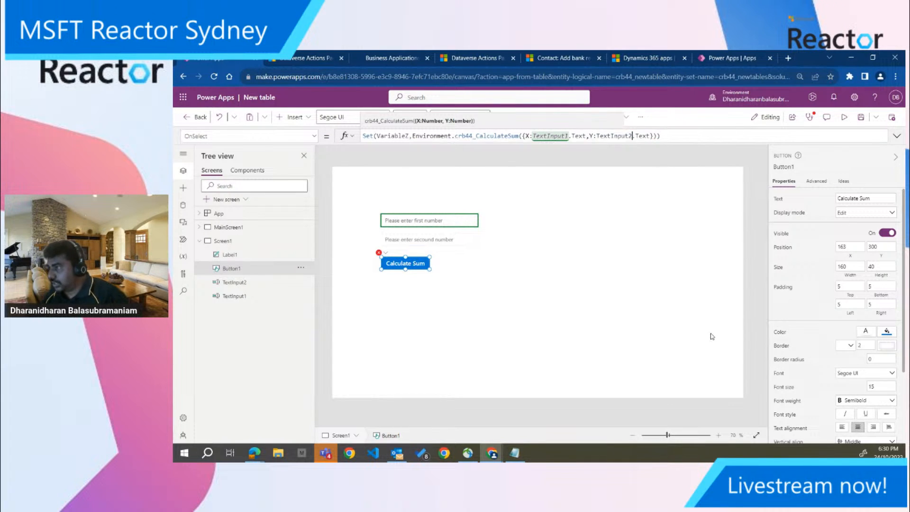
{"action": "left_click", "coordinate": [404, 151]}
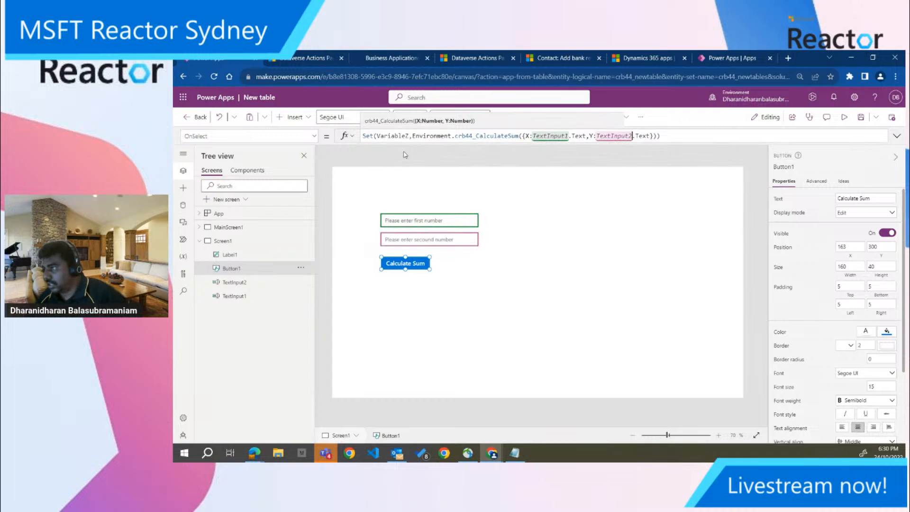
{"action": "left_click", "coordinate": [482, 272]}
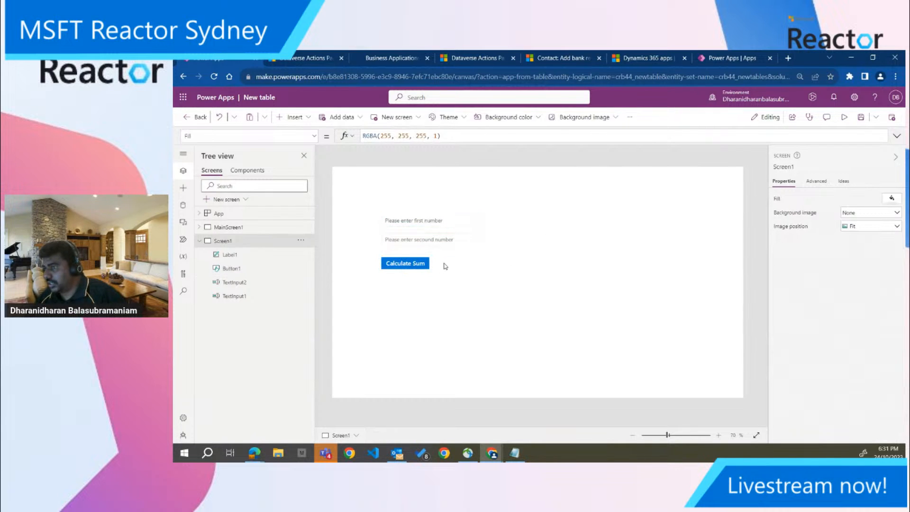
Set the Text property of the empty label beside the Calculate Sum button to VariableZ.Z
{"action": "left_click", "coordinate": [446, 264]}
{"action": "left_click_drag", "start_coordinate": [370, 136], "coordinate": [362, 138]}
{"action": "type", "text": "r"}
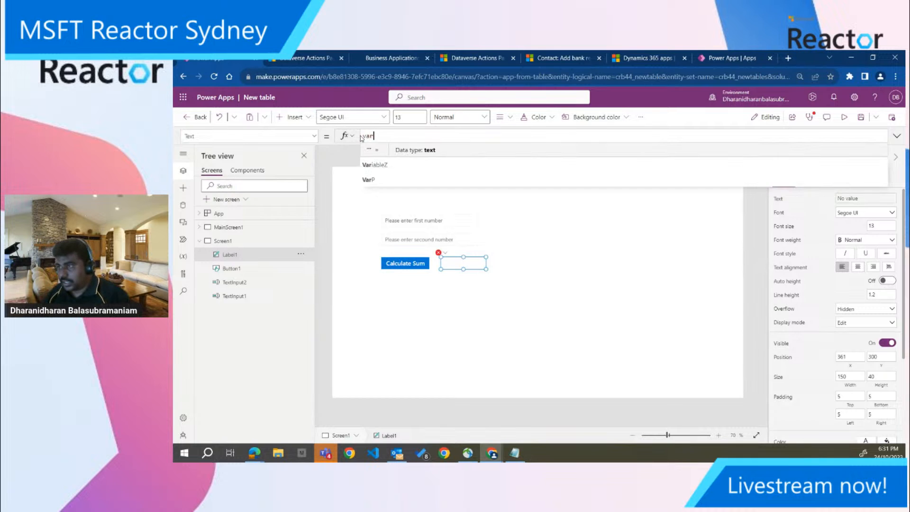
{"action": "left_click", "coordinate": [426, 152]}
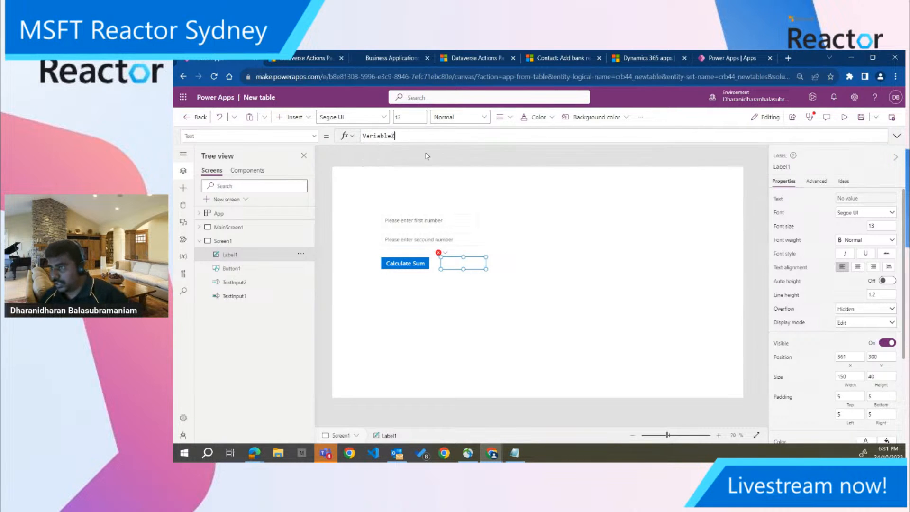
{"action": "left_click", "coordinate": [599, 214]}
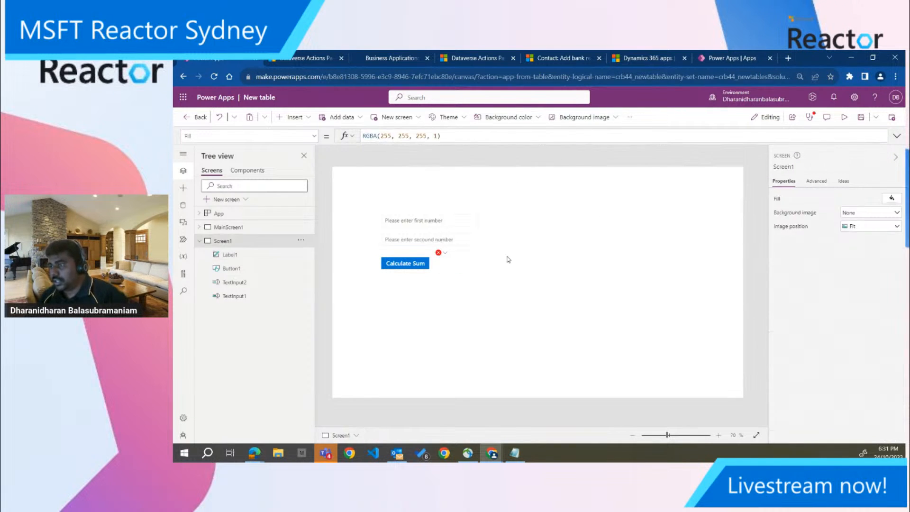
{"action": "left_click", "coordinate": [463, 263]}
{"action": "left_click", "coordinate": [445, 254]}
{"action": "left_click", "coordinate": [448, 265]}
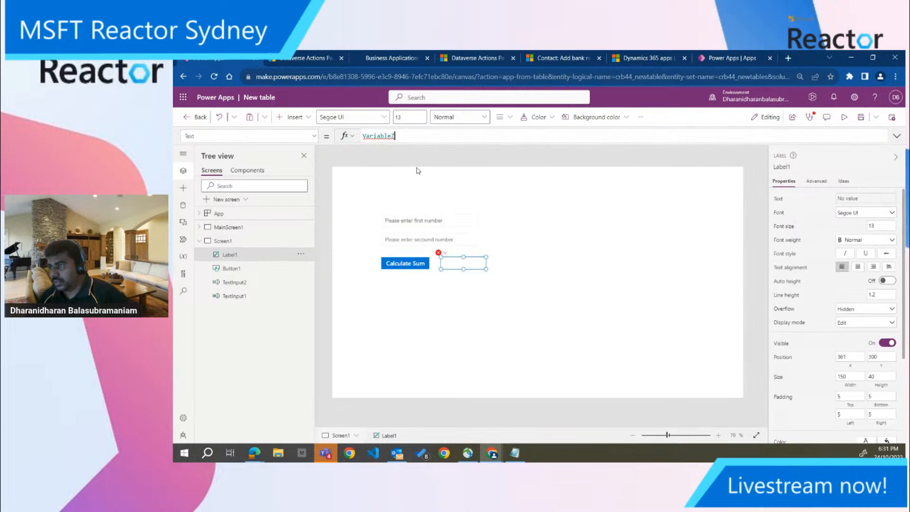
{"action": "type", "text": ".Z"}
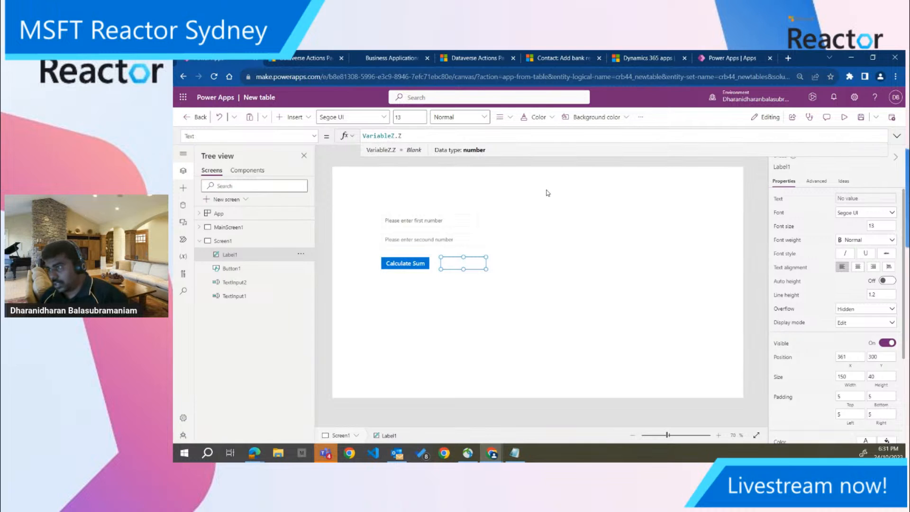
{"action": "left_click", "coordinate": [575, 193]}
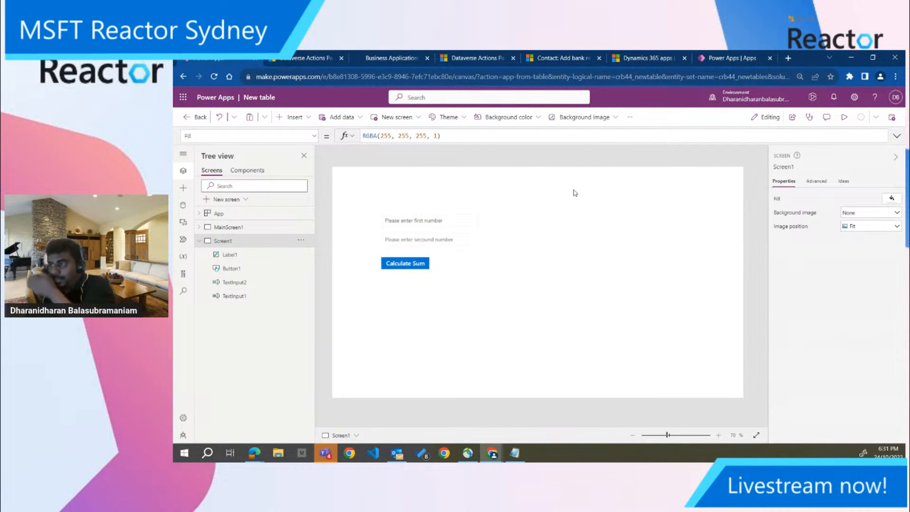
Preview the app and calculate the sum of 10 and 20
{"action": "left_click", "coordinate": [851, 119]}
{"action": "left_click", "coordinate": [338, 226]}
{"action": "left_click", "coordinate": [339, 211]}
{"action": "left_click", "coordinate": [348, 234]}
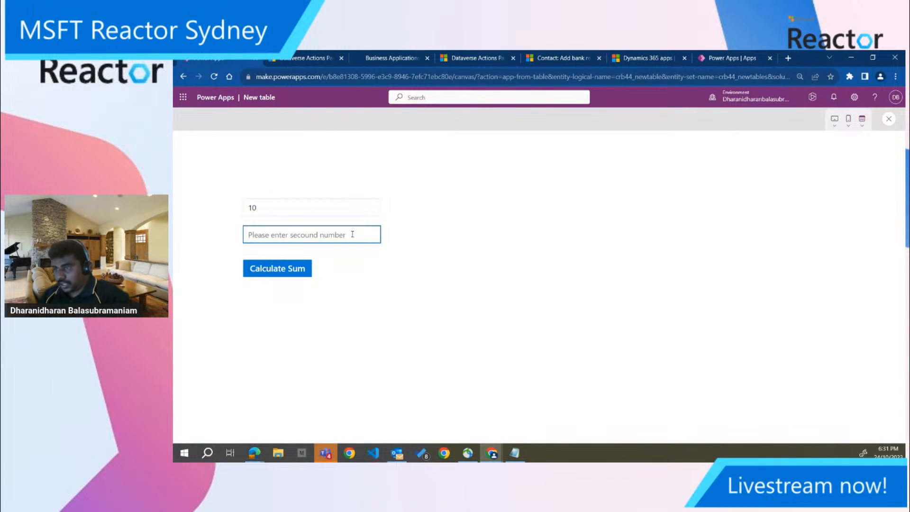
{"action": "type", "text": "20"}
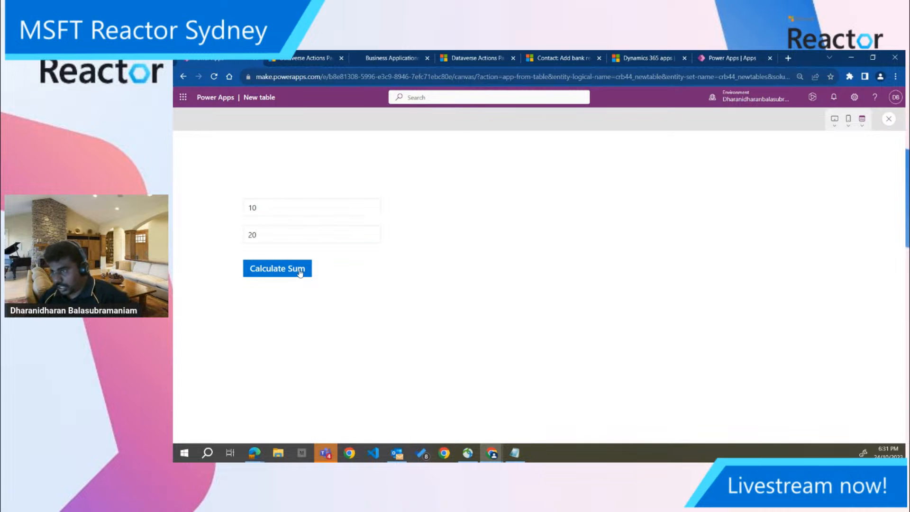
{"action": "left_click", "coordinate": [296, 270]}
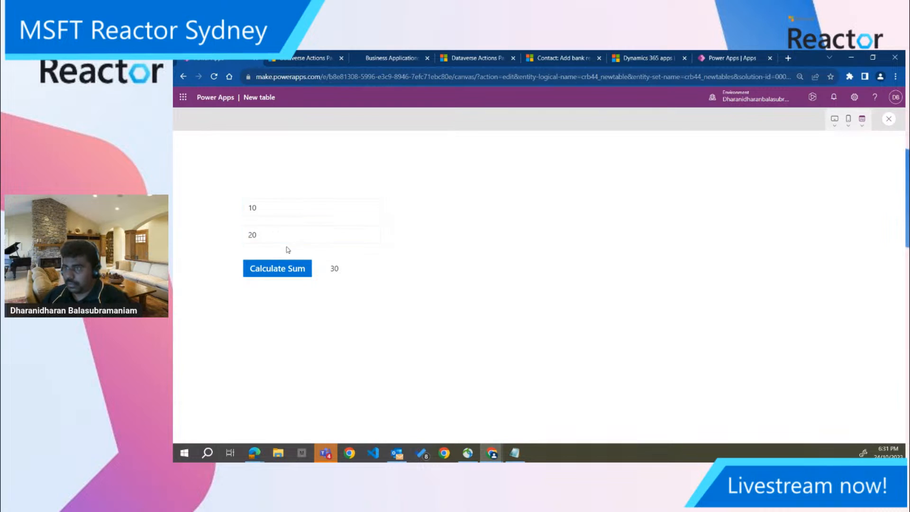
Replace the first number with 60 and calculate the sum again
{"action": "left_click_drag", "start_coordinate": [271, 207], "coordinate": [229, 211]}
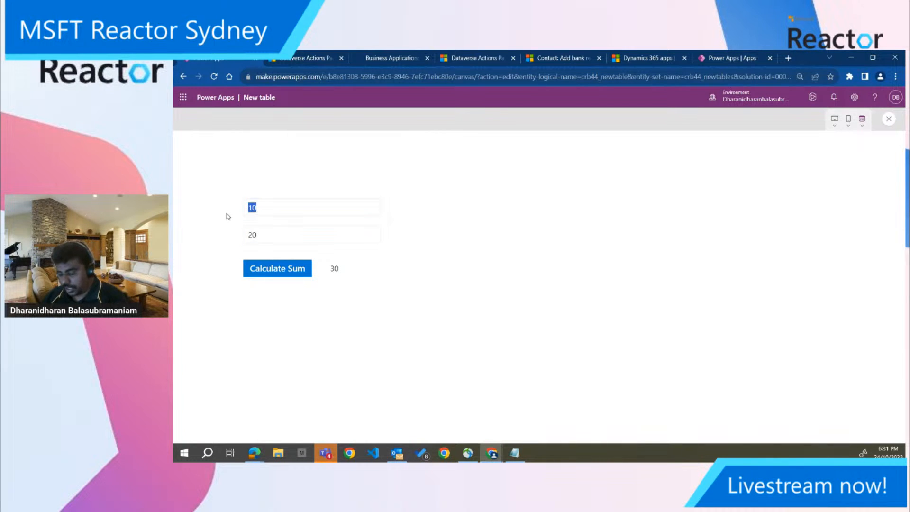
{"action": "type", "text": "60"}
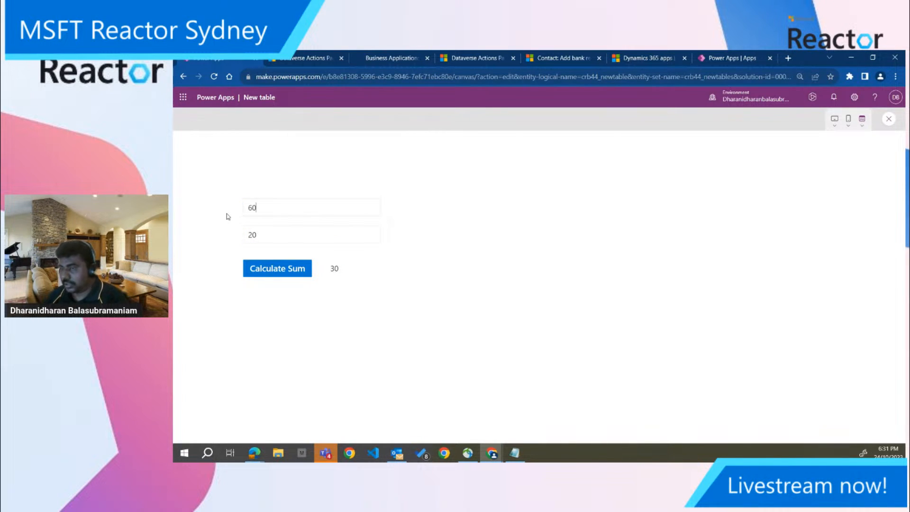
{"action": "left_click", "coordinate": [267, 268]}
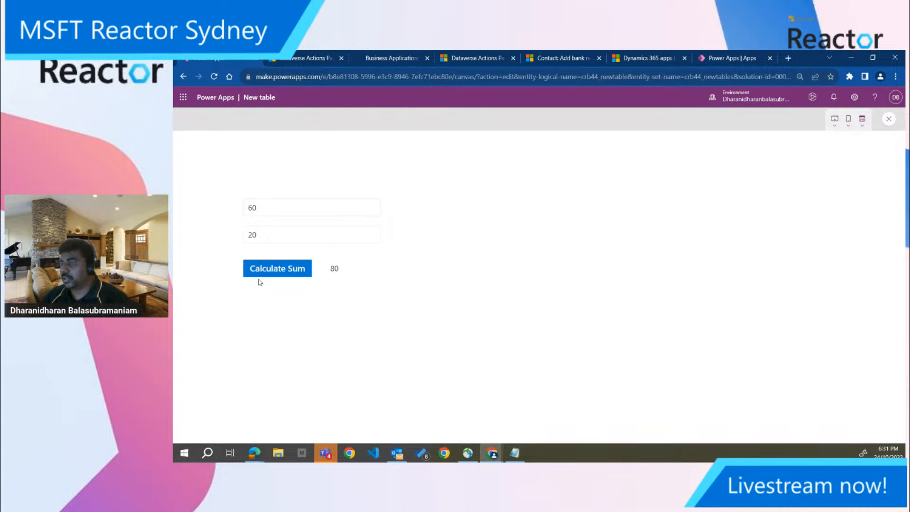
Close the app preview and save a copy of the canvas app as Microsoft Reactor Demo
{"action": "left_click", "coordinate": [889, 119]}
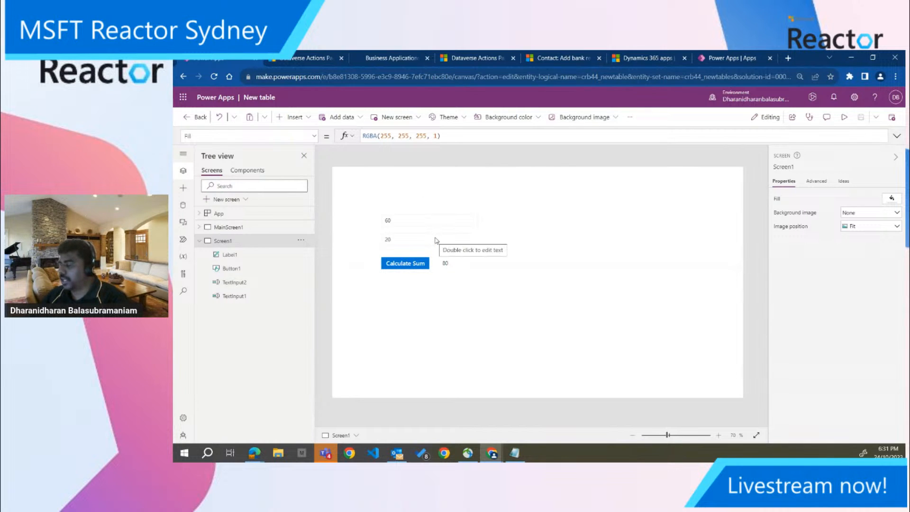
{"action": "left_click", "coordinate": [183, 123]}
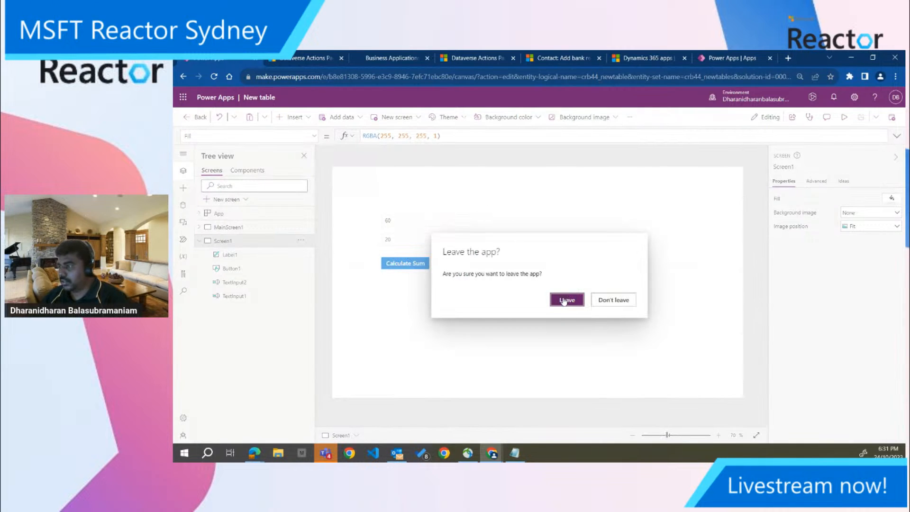
{"action": "left_click", "coordinate": [611, 301]}
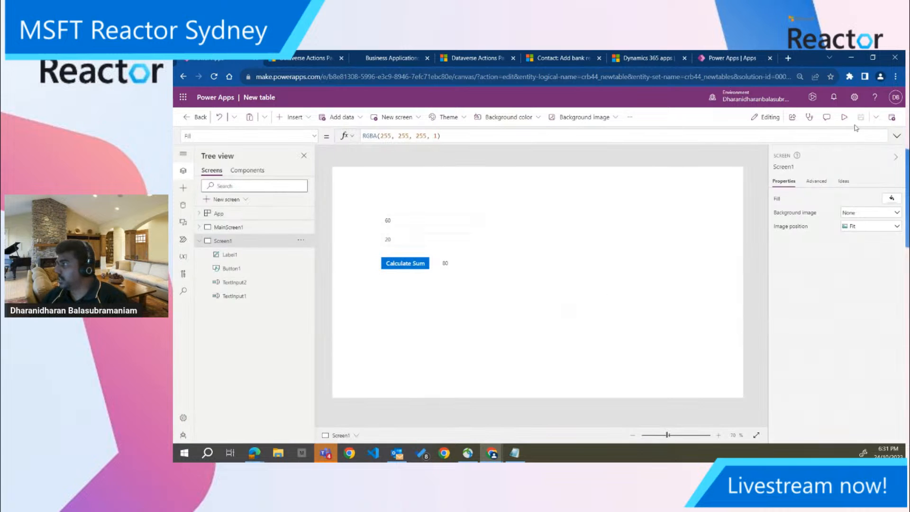
{"action": "left_click", "coordinate": [876, 117]}
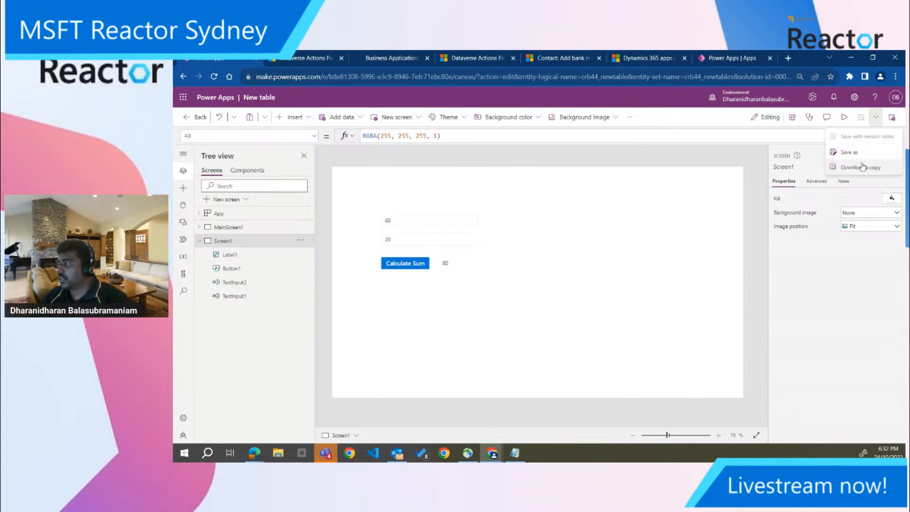
{"action": "left_click", "coordinate": [849, 152]}
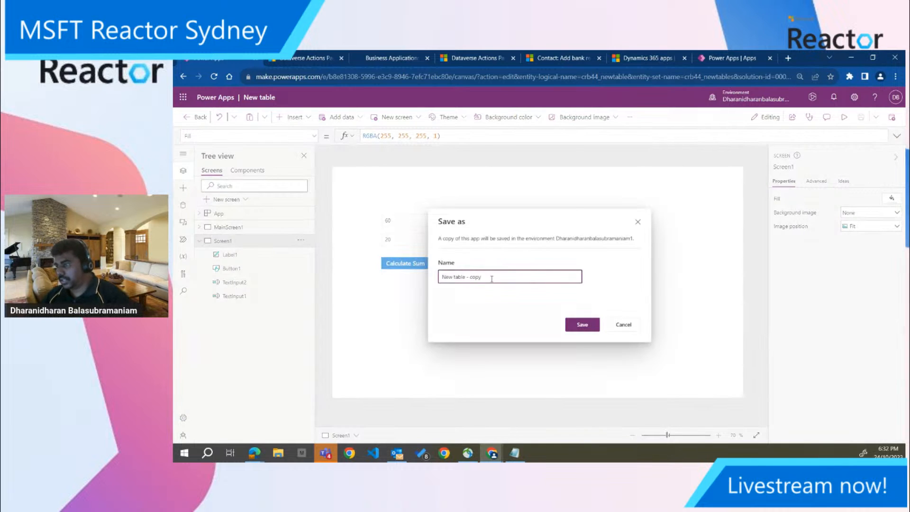
{"action": "key", "text": "ctrl+a"}
{"action": "type", "text": "M"}
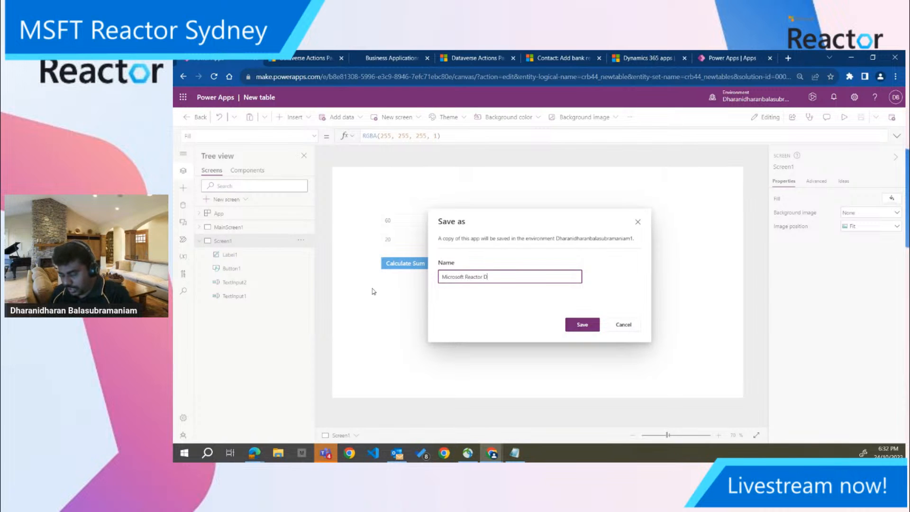
{"action": "left_click", "coordinate": [582, 325]}
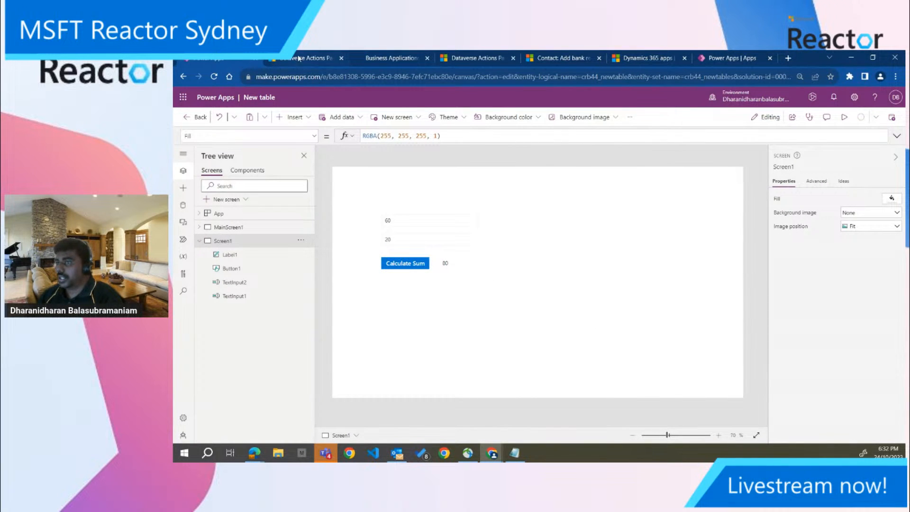
{"action": "left_click", "coordinate": [299, 59]}
{"action": "left_click", "coordinate": [223, 58]}
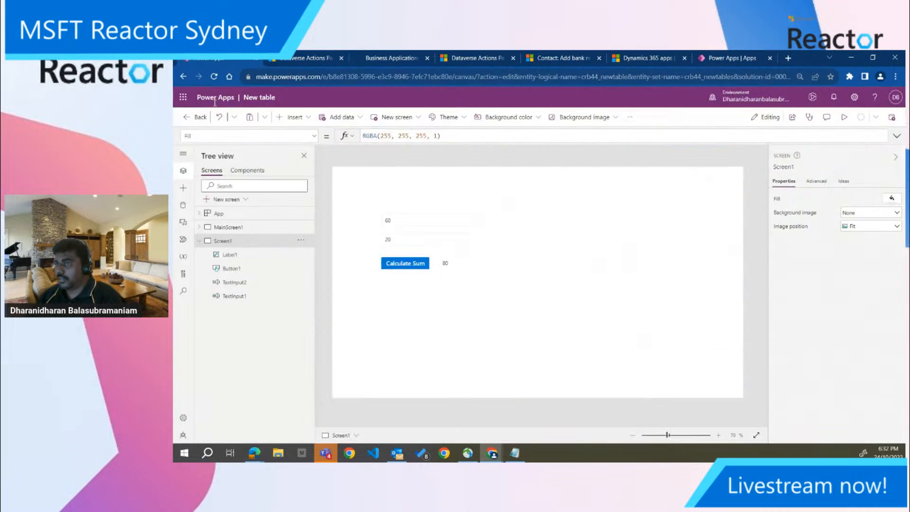
{"action": "left_click", "coordinate": [193, 119]}
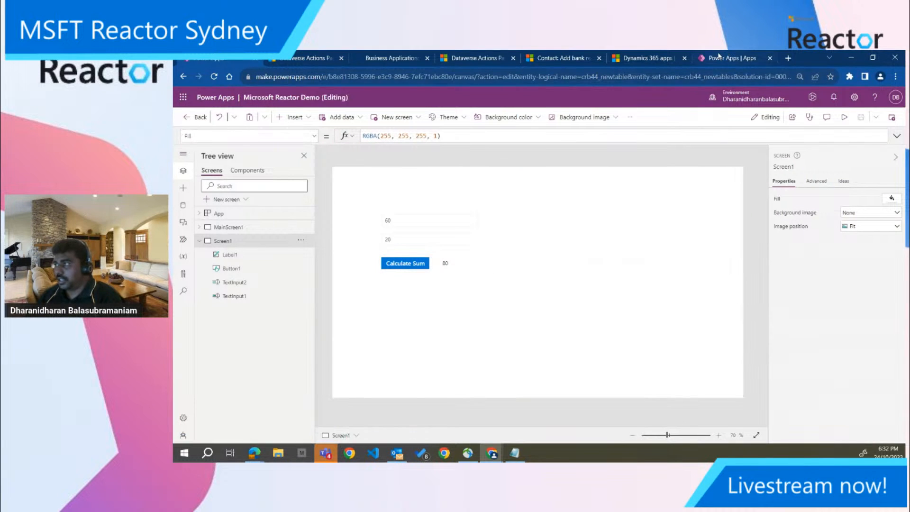
Create an instant cloud flow named Calculate Two Numbers _ Reactor Demo that uses the Manually trigger a flow trigger
{"action": "left_click", "coordinate": [203, 224]}
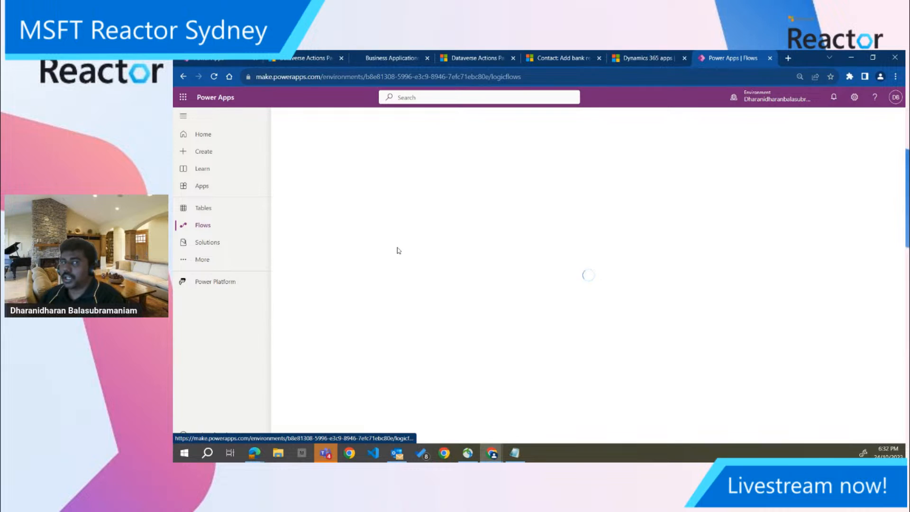
{"action": "key", "text": "alt+Tab"}
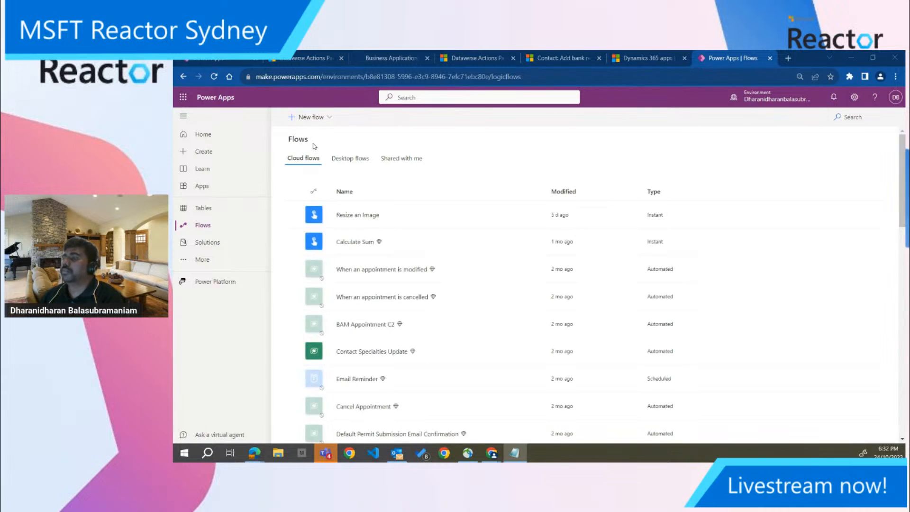
{"action": "left_click", "coordinate": [327, 119]}
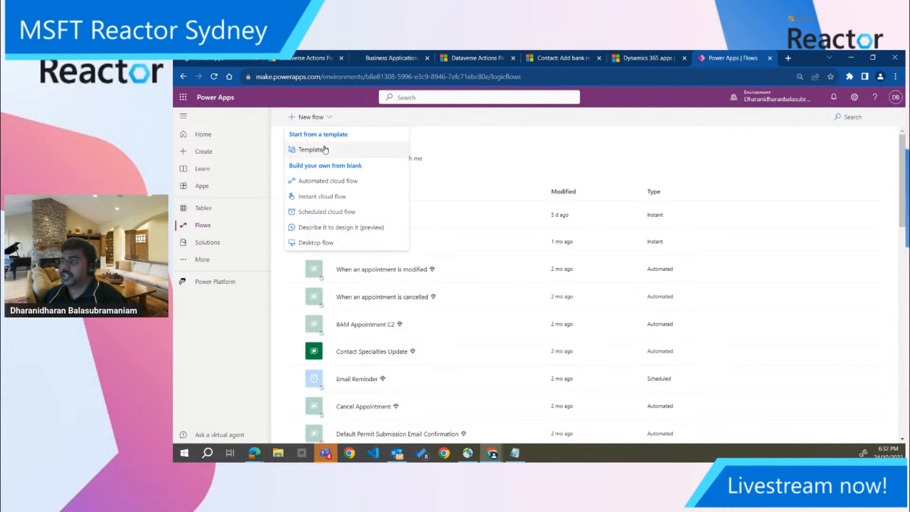
{"action": "left_click", "coordinate": [319, 197]}
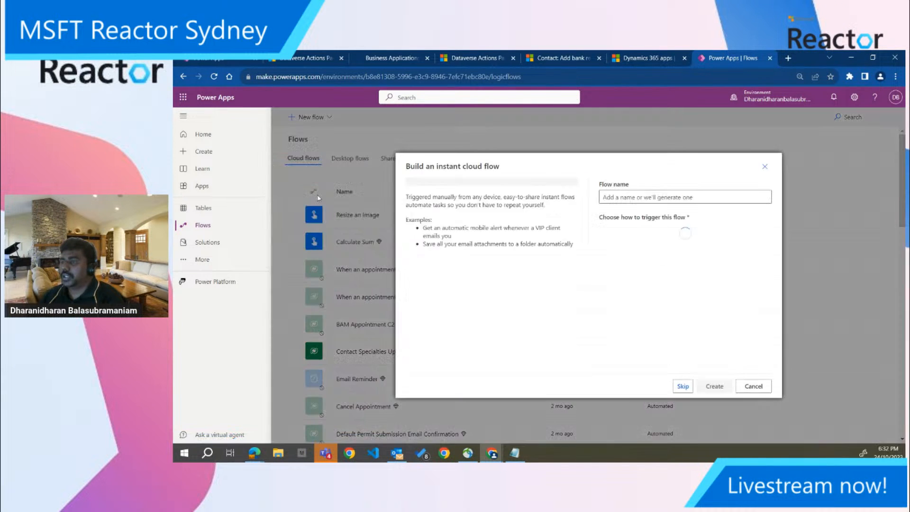
{"action": "left_click", "coordinate": [662, 199]}
{"action": "type", "text": "calculate "}
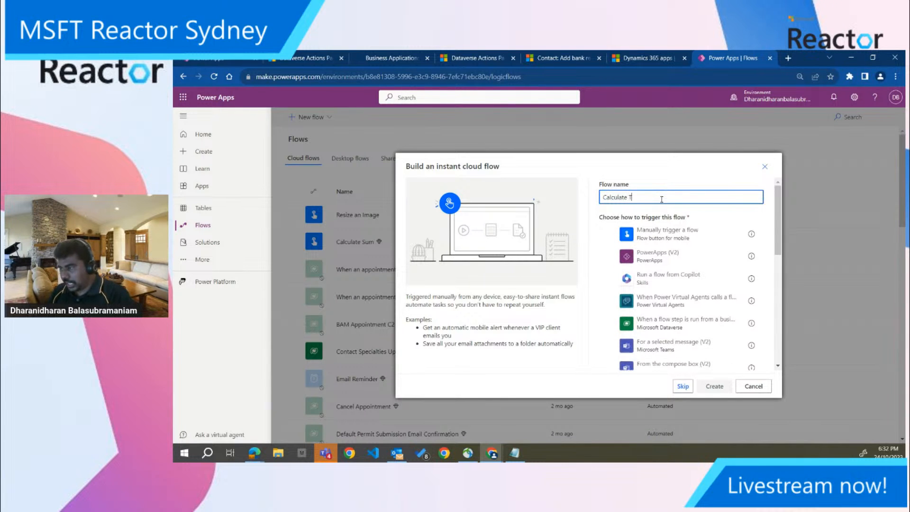
{"action": "type", "text": "Two Numbers _ Reactor Demo"}
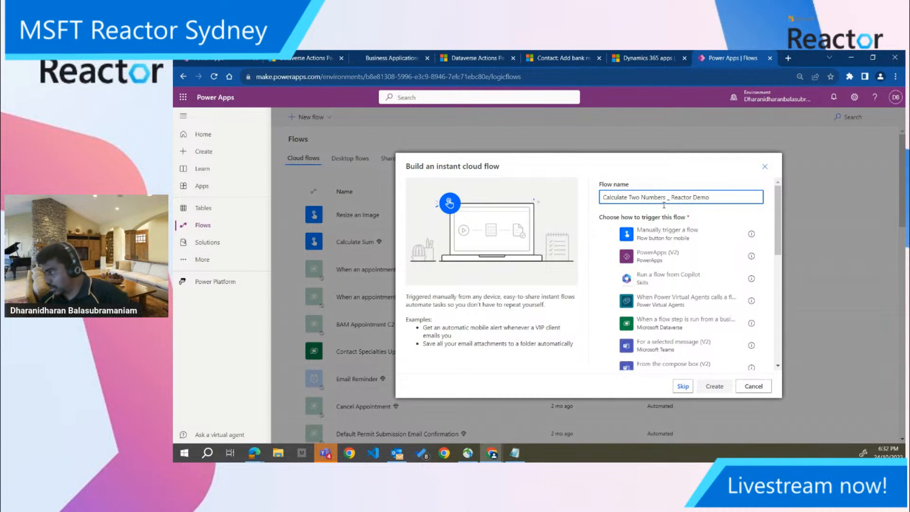
{"action": "left_click", "coordinate": [719, 232]}
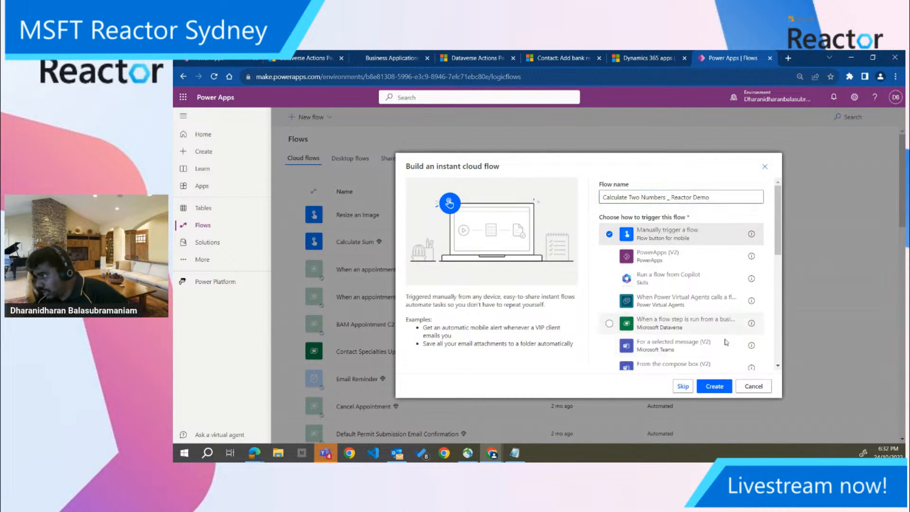
{"action": "left_click", "coordinate": [723, 388]}
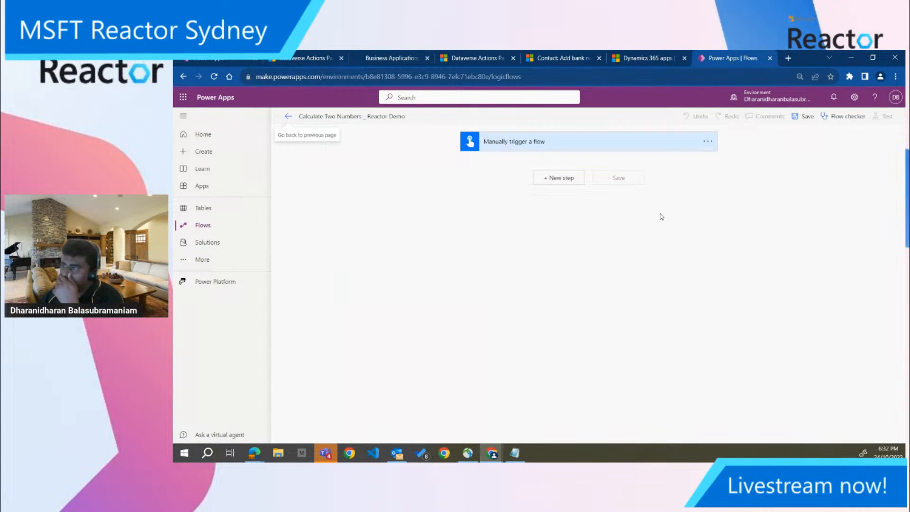
Add two number inputs named X and Y to the manual trigger
{"action": "left_click", "coordinate": [555, 150]}
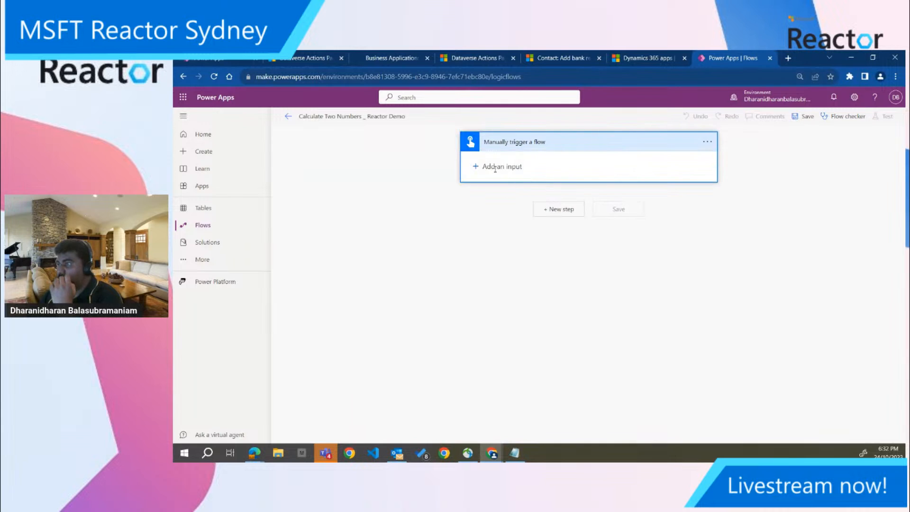
{"action": "left_click", "coordinate": [492, 171]}
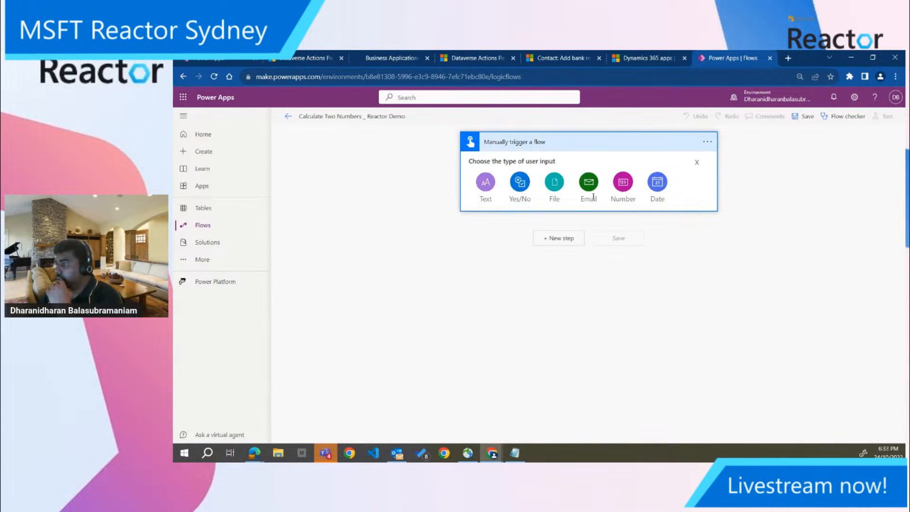
{"action": "left_click", "coordinate": [623, 184]}
{"action": "double_click", "coordinate": [505, 164]}
{"action": "type", "text": "X"}
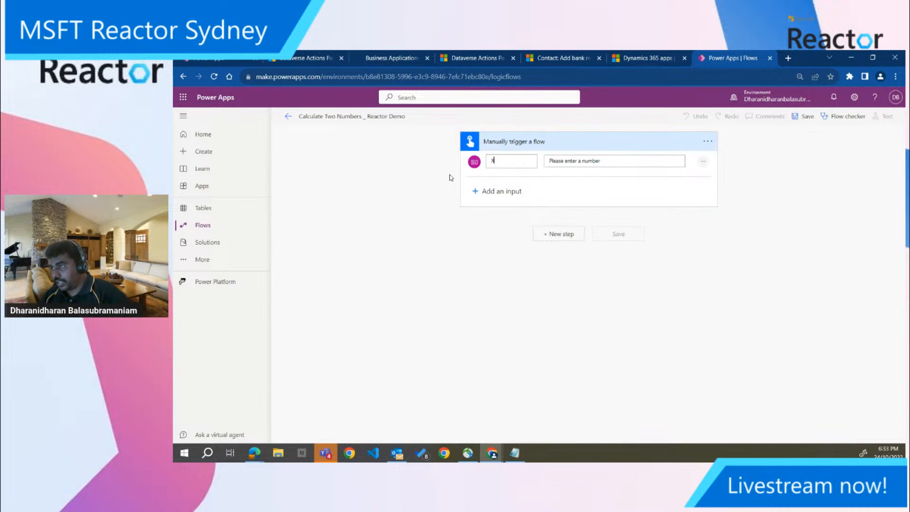
{"action": "left_click", "coordinate": [475, 190]}
{"action": "left_click", "coordinate": [623, 212]}
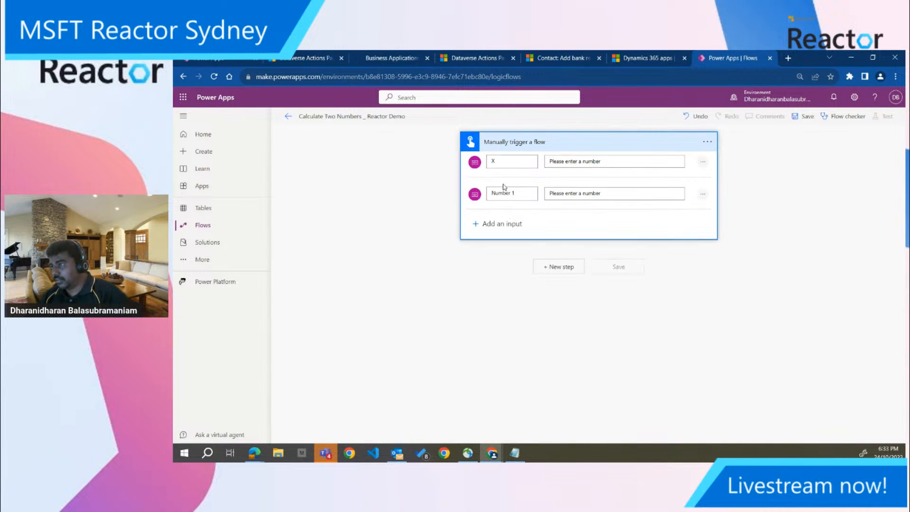
{"action": "double_click", "coordinate": [512, 193]}
{"action": "type", "text": "Y"}
Add a Microsoft Dataverse Perform an unbound action step that runs crb44_CalculateSum
{"action": "left_click", "coordinate": [559, 267]}
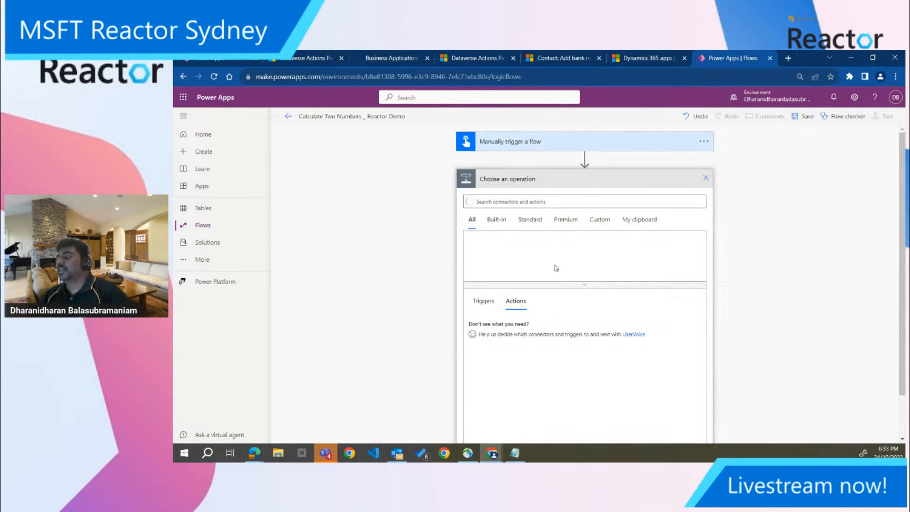
{"action": "left_click", "coordinate": [686, 252]}
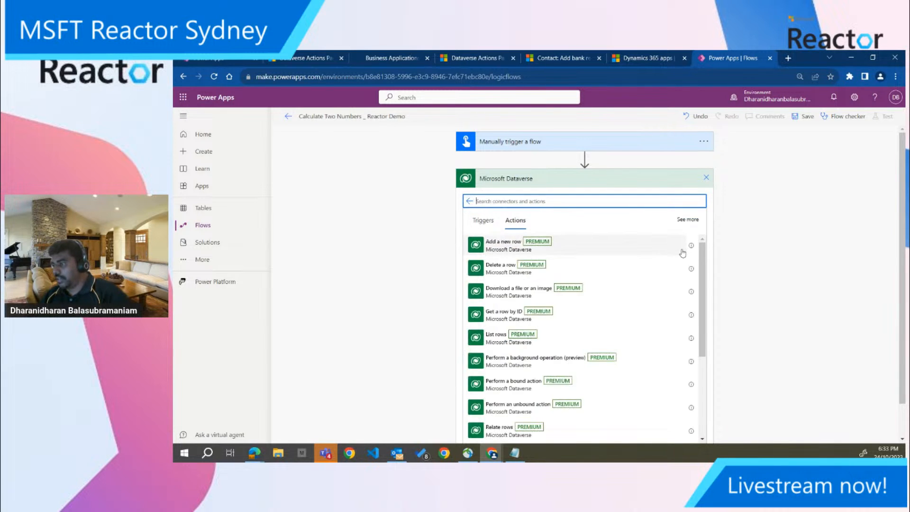
{"action": "left_click", "coordinate": [529, 409]}
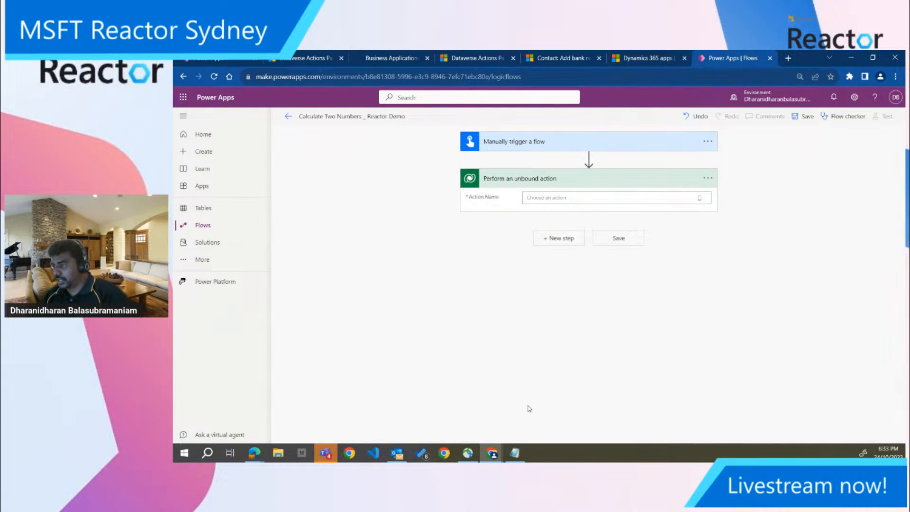
{"action": "left_click", "coordinate": [542, 198]}
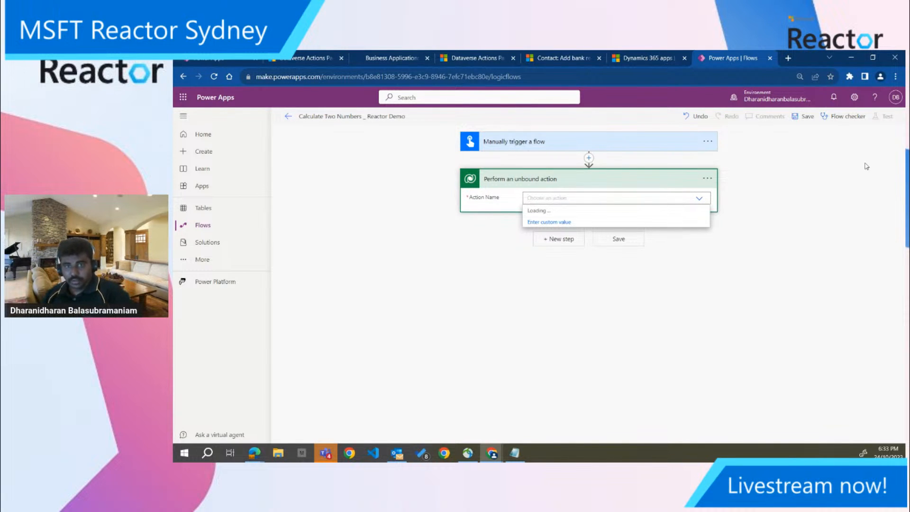
{"action": "key", "text": "alt+Tab"}
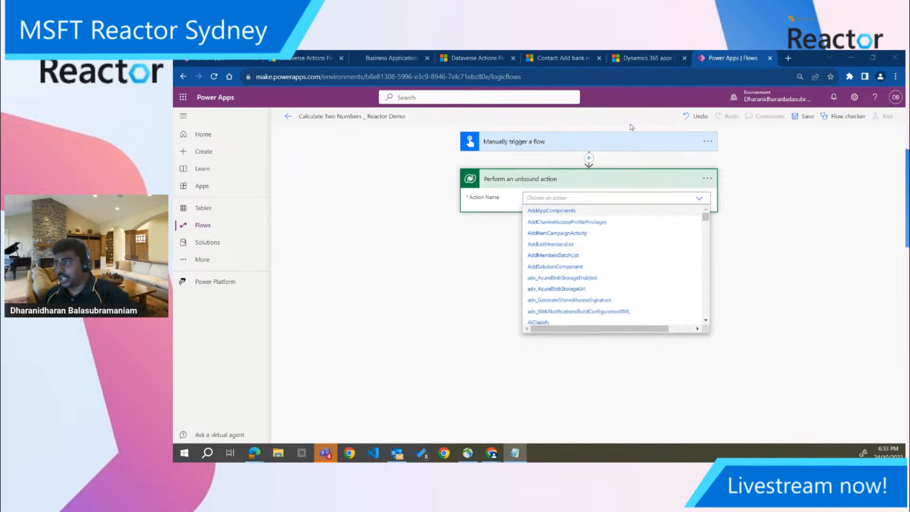
{"action": "left_click", "coordinate": [551, 197]}
{"action": "type", "text": "crb44_CalculateSum"}
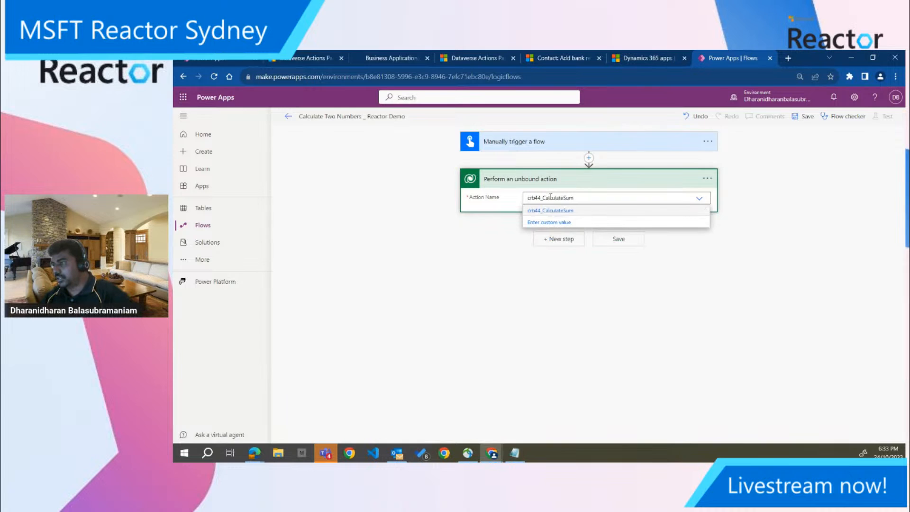
{"action": "left_click", "coordinate": [554, 211]}
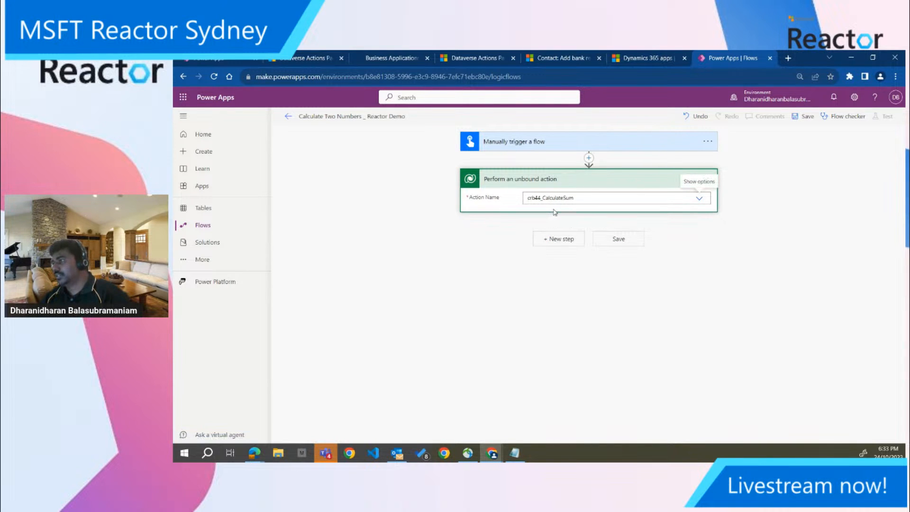
{"action": "left_click", "coordinate": [757, 226]}
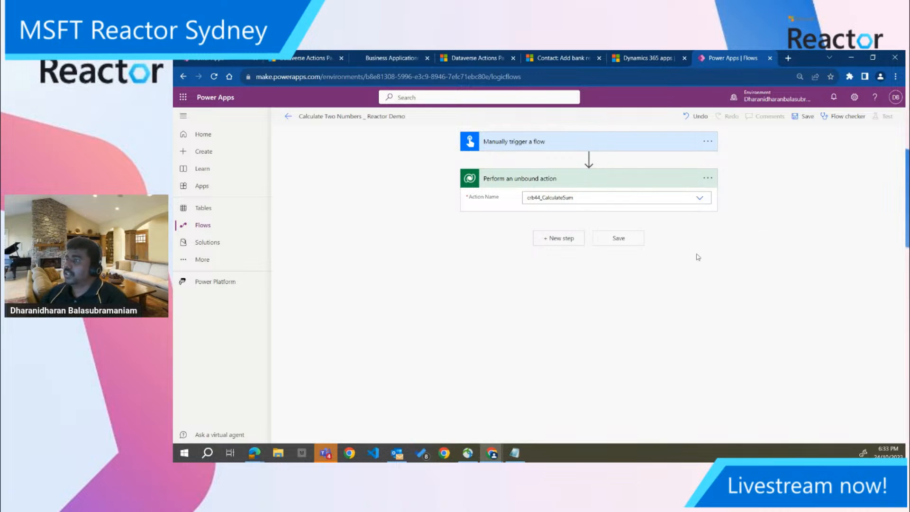
Map the unbound action's X and Y parameters to the trigger's X and Y inputs
{"action": "left_click", "coordinate": [539, 214]}
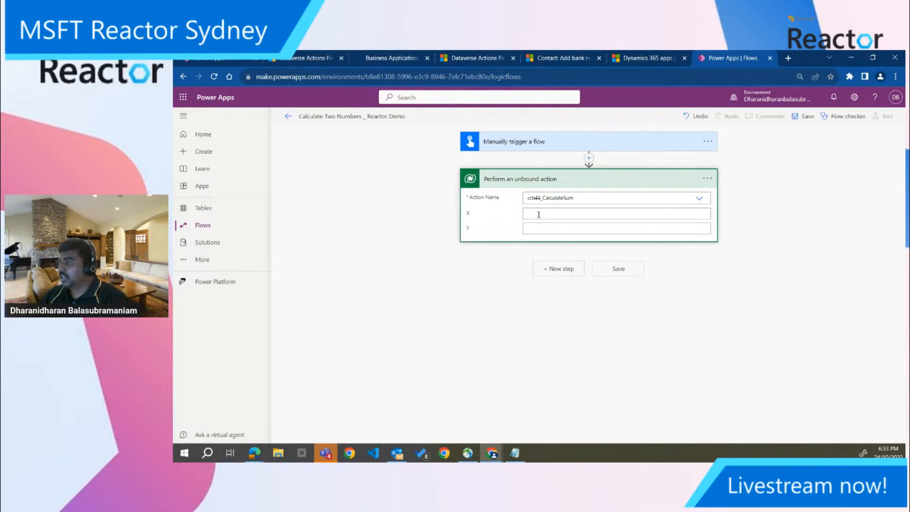
{"action": "left_click", "coordinate": [539, 215]}
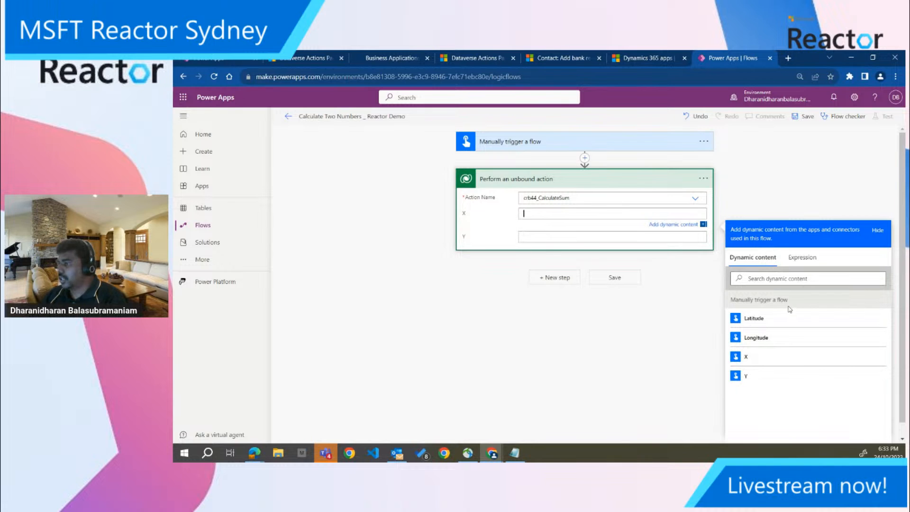
{"action": "left_click", "coordinate": [777, 362]}
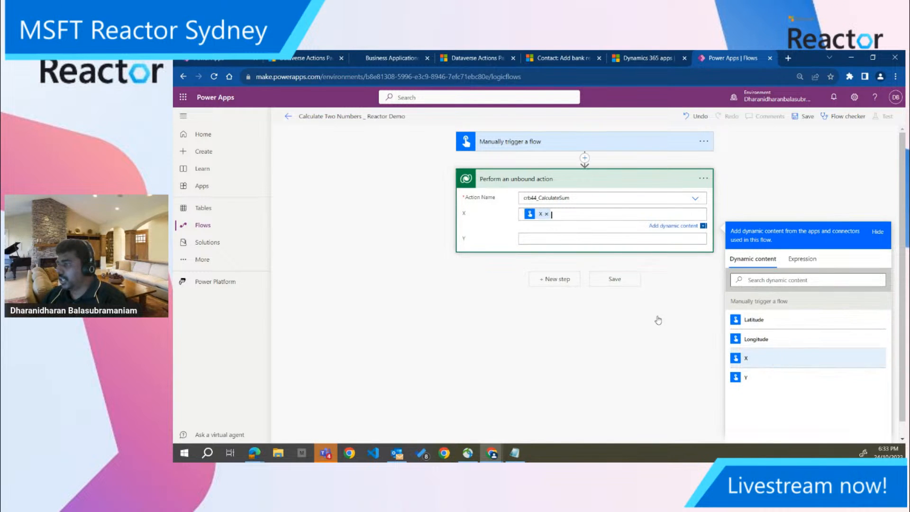
{"action": "left_click", "coordinate": [562, 239]}
{"action": "left_click", "coordinate": [747, 395]}
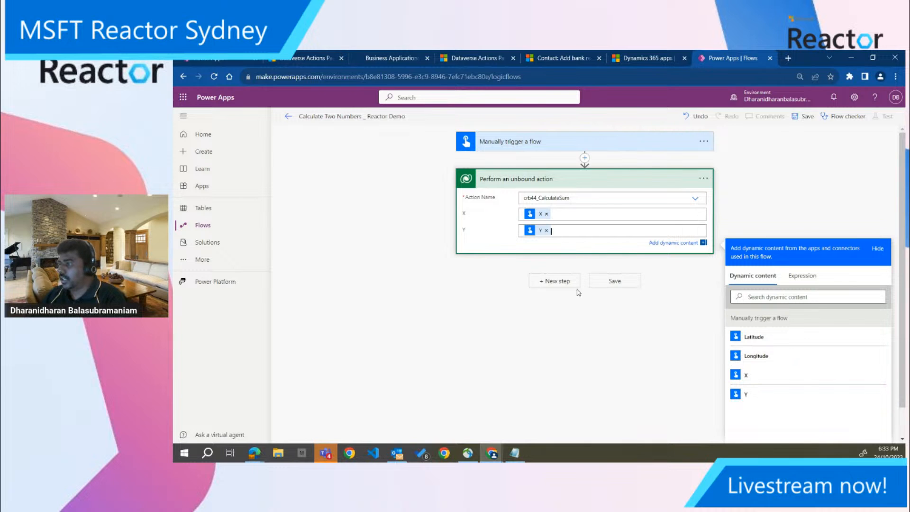
Add a Compose action after the unbound action
{"action": "left_click", "coordinate": [564, 282]}
{"action": "type", "text": "d"}
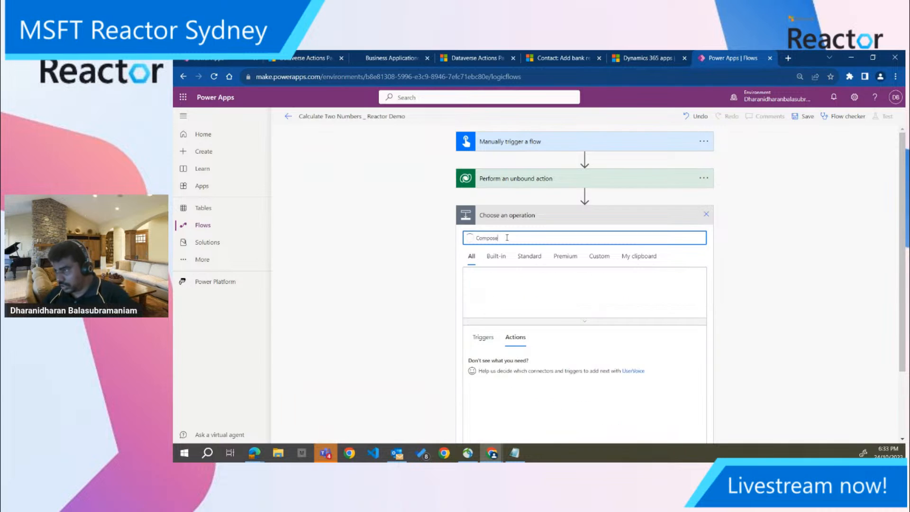
{"action": "left_click", "coordinate": [503, 363]}
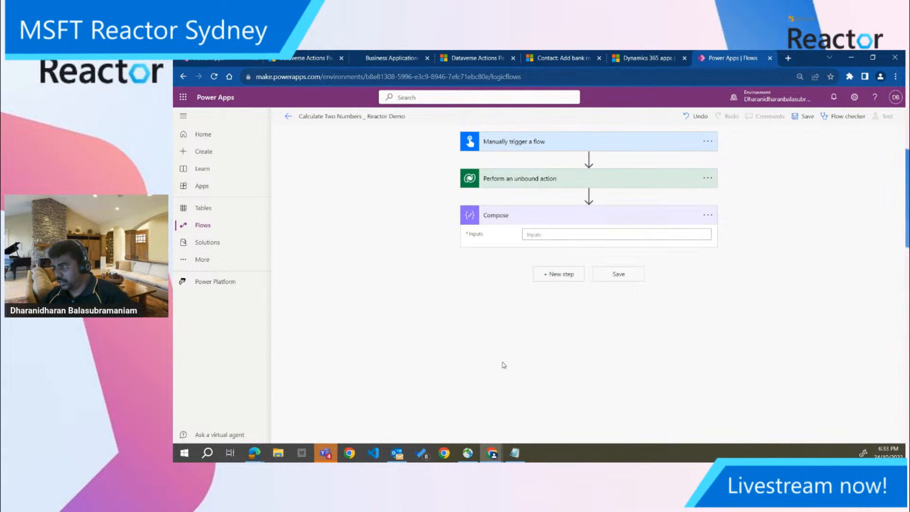
Set the Compose action's input to the dynamic value crb44_CalculateSumResponse Z and save the flow
{"action": "left_click", "coordinate": [542, 236]}
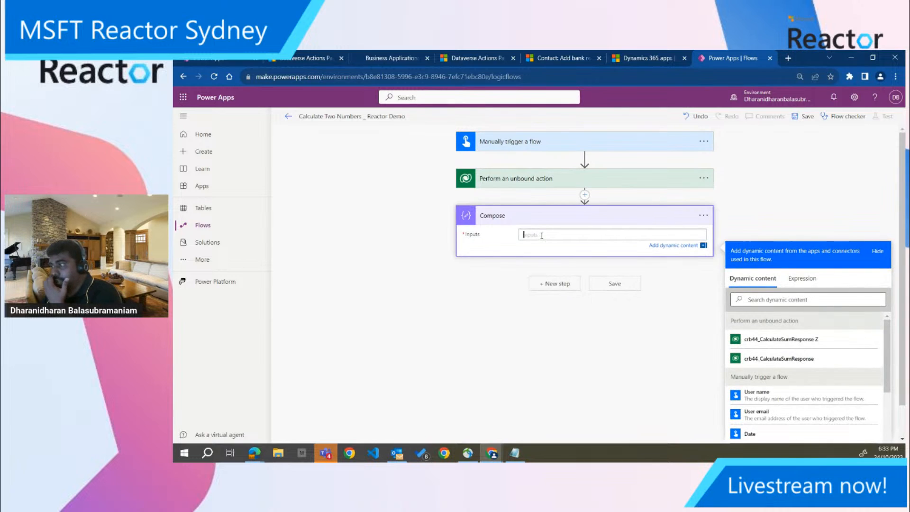
{"action": "left_click", "coordinate": [787, 340]}
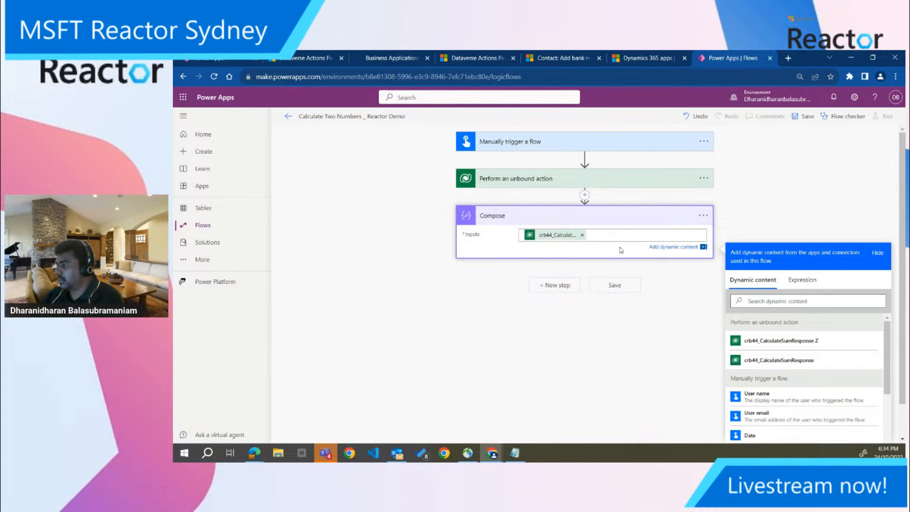
{"action": "left_click", "coordinate": [809, 117]}
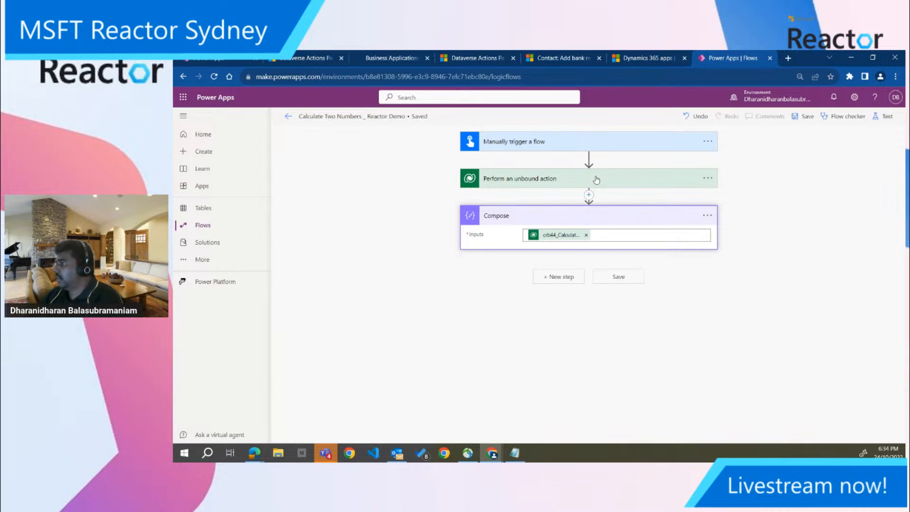
Test the flow manually, running it with X set to 50 and Y set to 50
{"action": "left_click", "coordinate": [885, 117]}
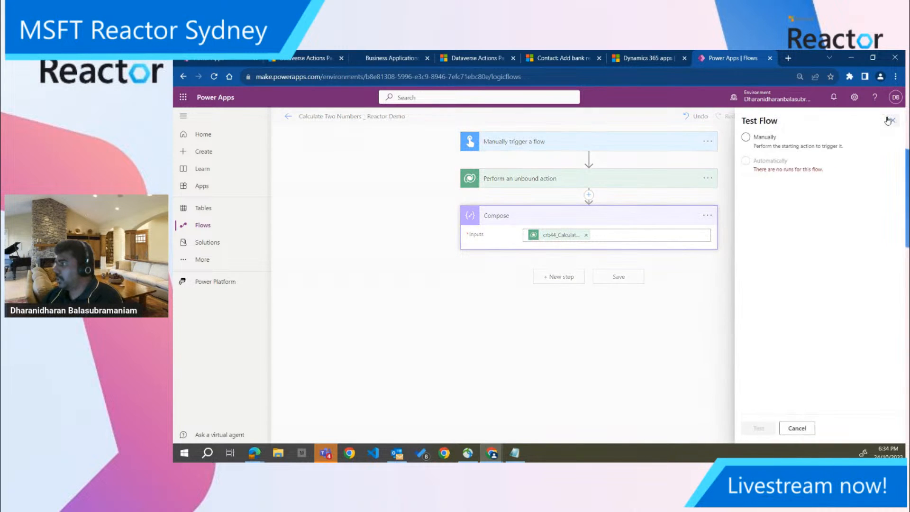
{"action": "left_click", "coordinate": [747, 138]}
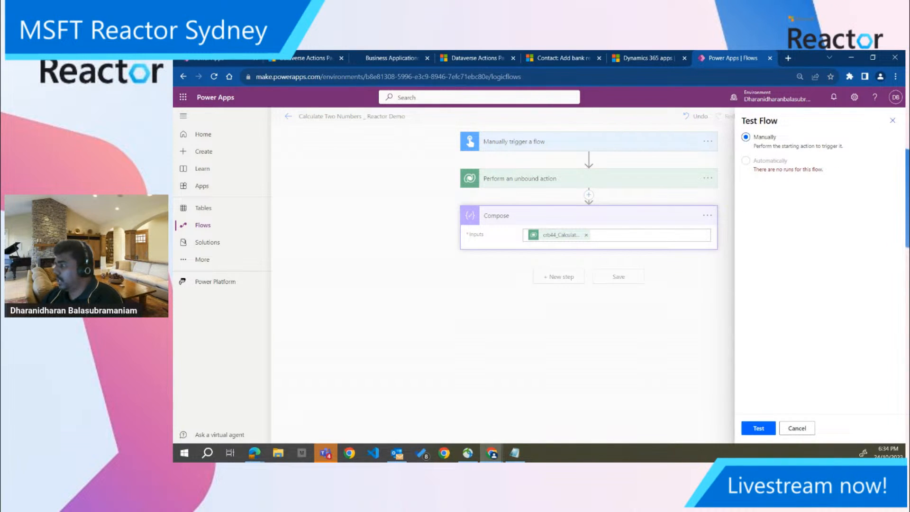
{"action": "left_click", "coordinate": [759, 431]}
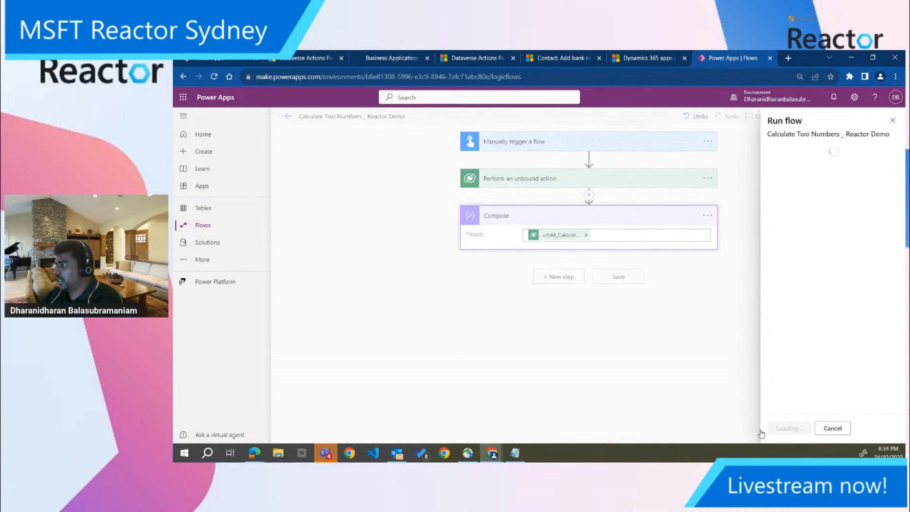
{"action": "left_click", "coordinate": [780, 175]}
{"action": "type", "text": "50"}
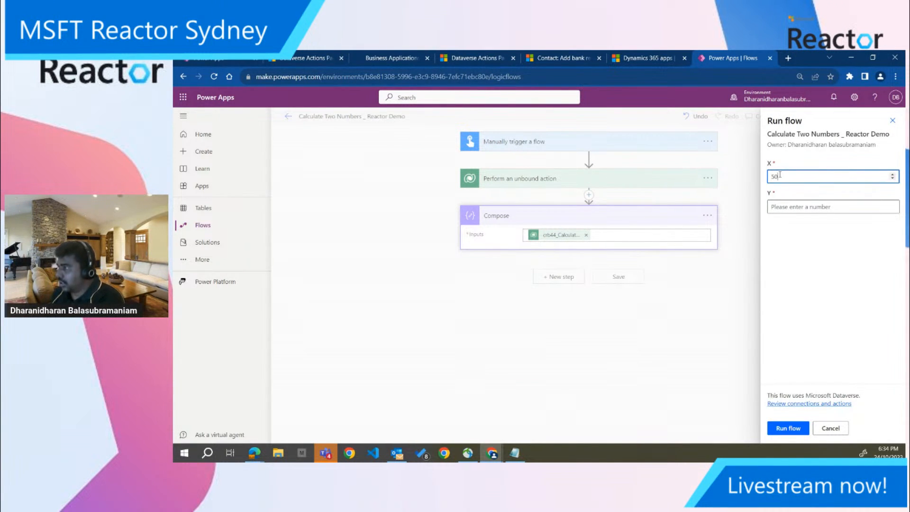
{"action": "left_click", "coordinate": [795, 206]}
{"action": "type", "text": "50"}
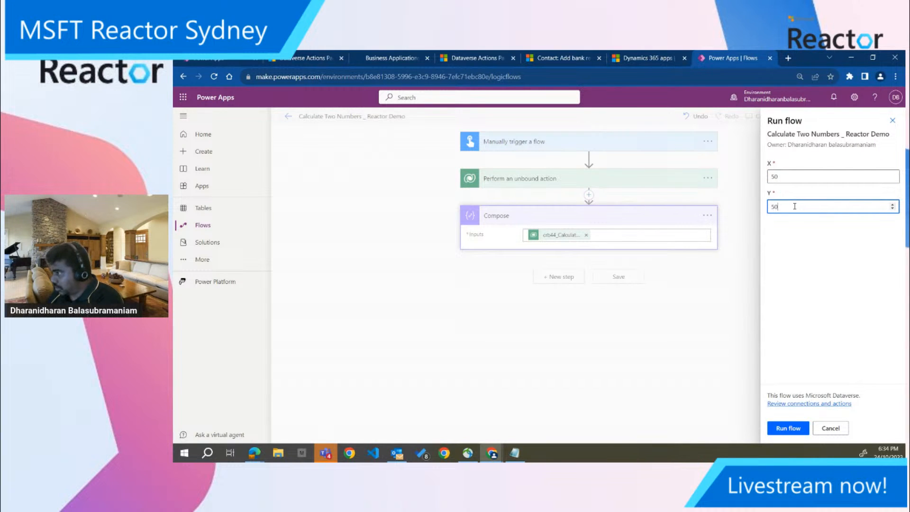
{"action": "left_click", "coordinate": [786, 429]}
{"action": "left_click", "coordinate": [784, 429]}
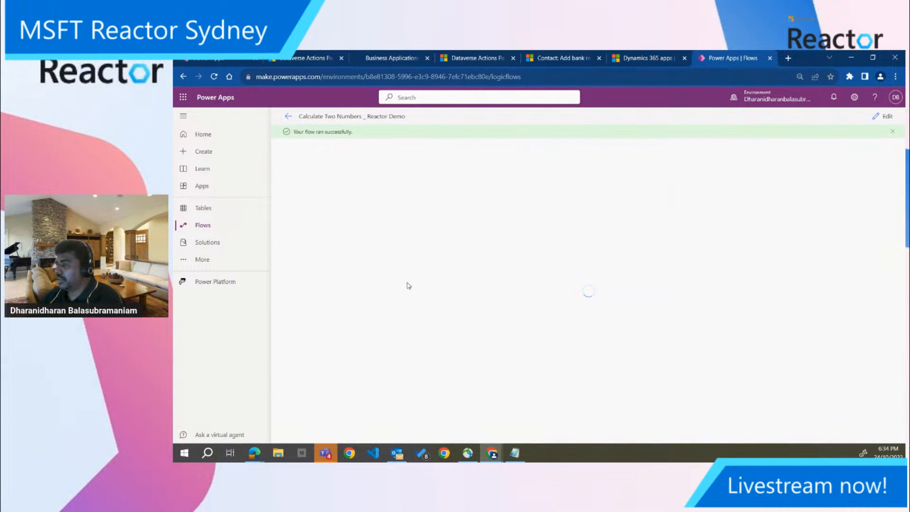
Examine the run details of the Compose action and the manual trigger, including the trigger's schema and outputs
{"action": "left_click", "coordinate": [518, 237]}
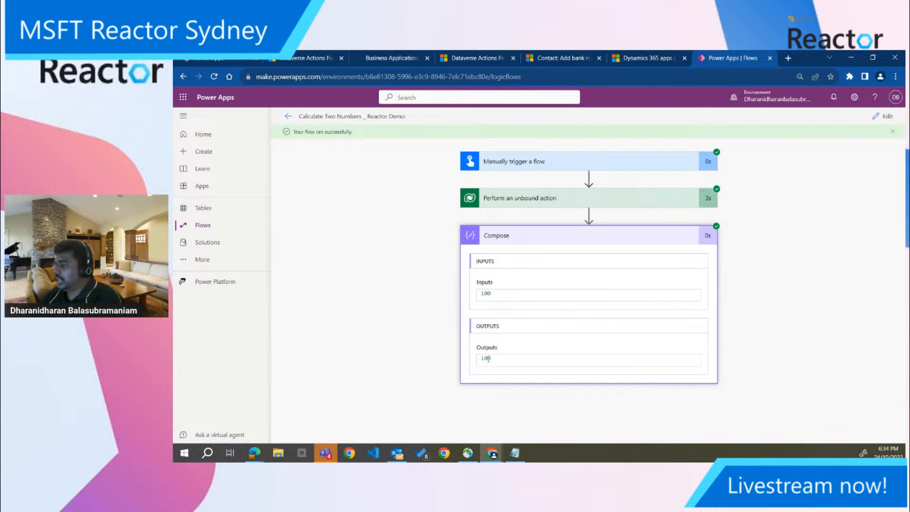
{"action": "left_click", "coordinate": [519, 163]}
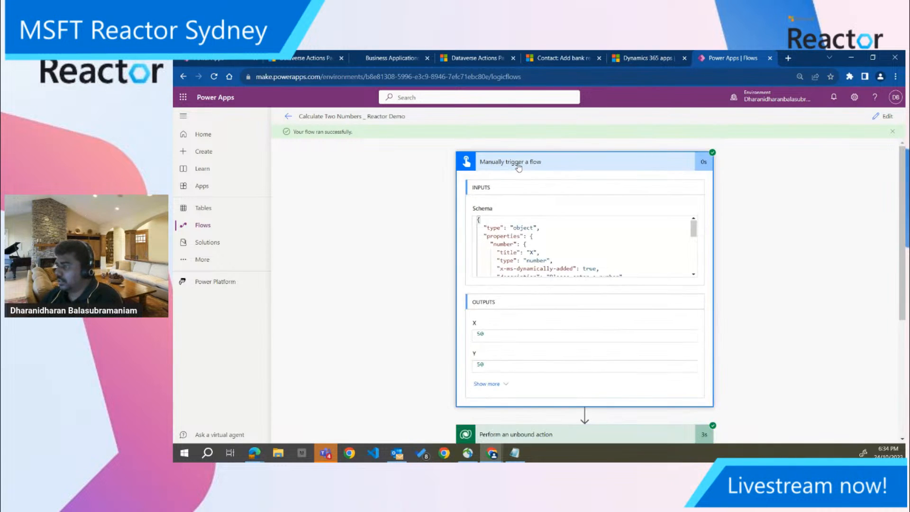
{"action": "scroll", "coordinate": [516, 235], "scroll_direction": "down", "scroll_amount": 1}
{"action": "scroll", "coordinate": [516, 236], "scroll_direction": "up", "scroll_amount": 1}
{"action": "scroll", "coordinate": [516, 237], "scroll_direction": "down", "scroll_amount": 5}
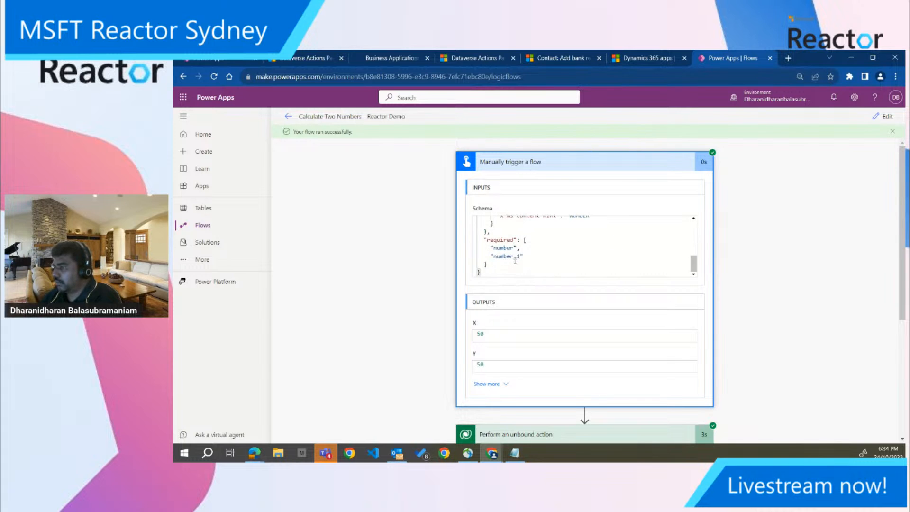
{"action": "scroll", "coordinate": [504, 299], "scroll_direction": "down", "scroll_amount": 2}
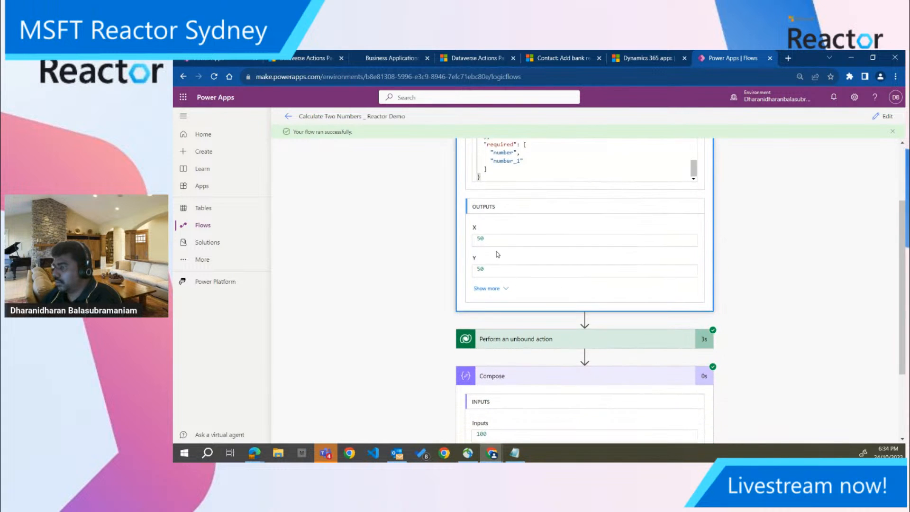
Examine the unbound action's inputs and outputs in the run, including the full crb44_CalculateSumResponse JSON
{"action": "left_click", "coordinate": [511, 347]}
{"action": "scroll", "coordinate": [512, 347], "scroll_direction": "down", "scroll_amount": 3}
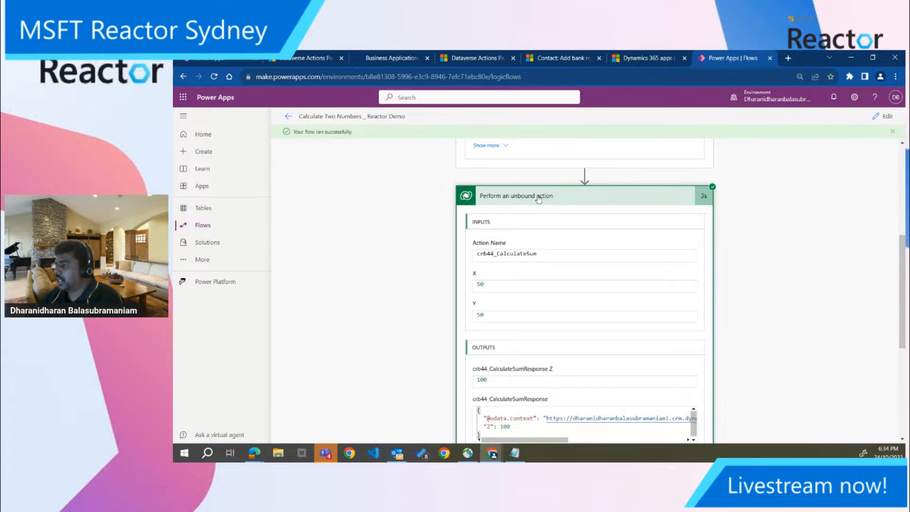
{"action": "scroll", "coordinate": [545, 304], "scroll_direction": "down", "scroll_amount": 1}
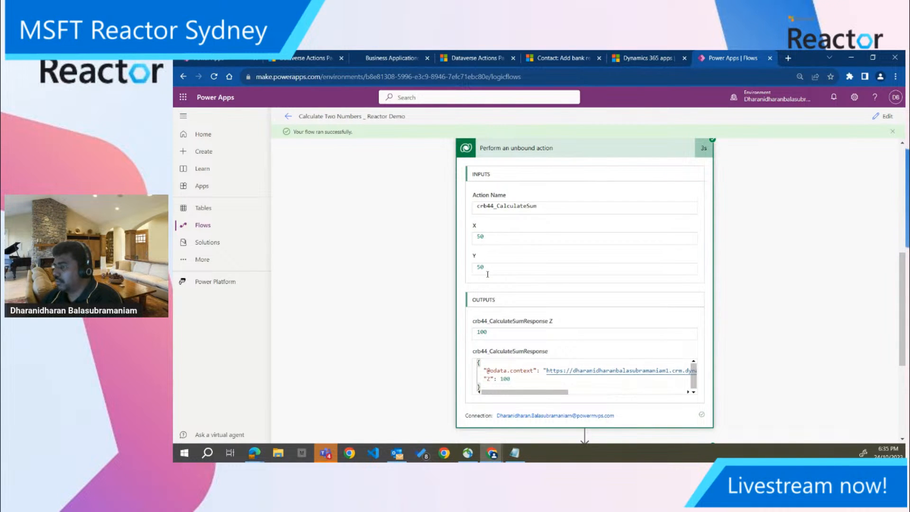
{"action": "left_click_drag", "start_coordinate": [518, 394], "coordinate": [487, 397]}
{"action": "right_click", "coordinate": [642, 370]}
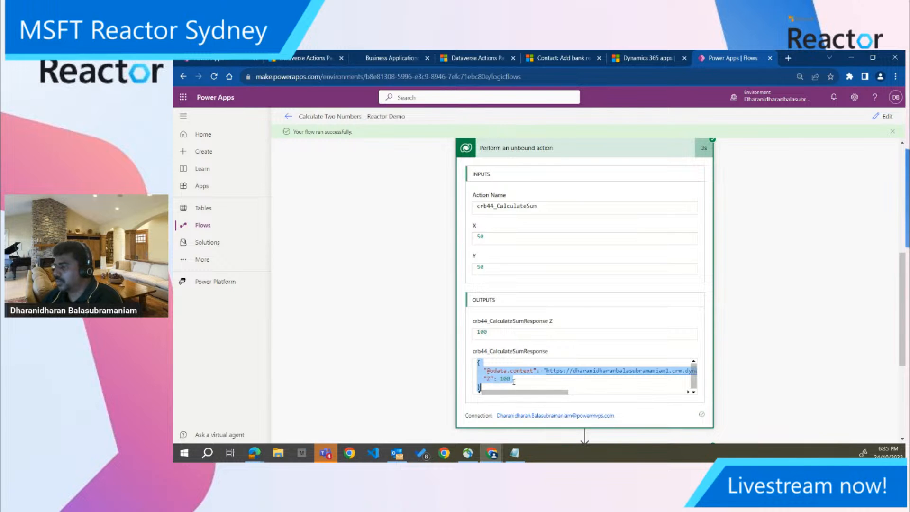
{"action": "left_click_drag", "start_coordinate": [555, 399], "coordinate": [670, 406]}
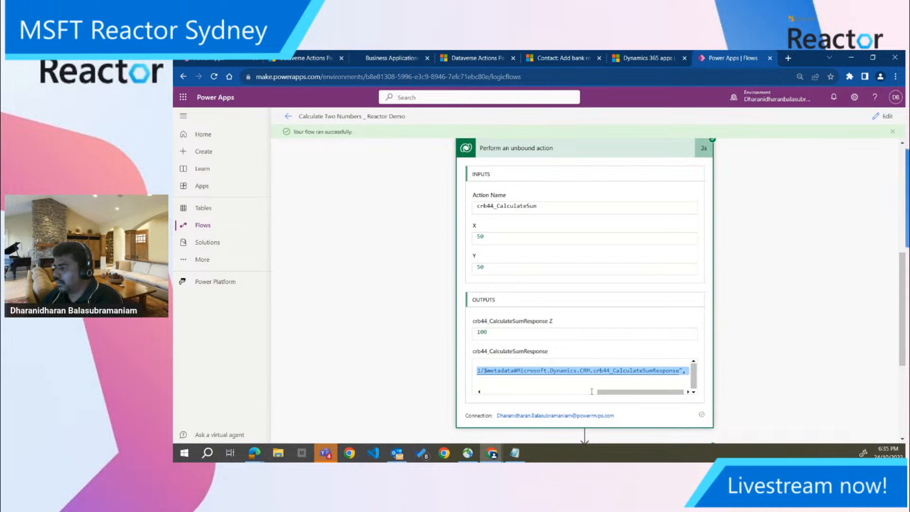
{"action": "left_click_drag", "start_coordinate": [614, 392], "coordinate": [480, 388]}
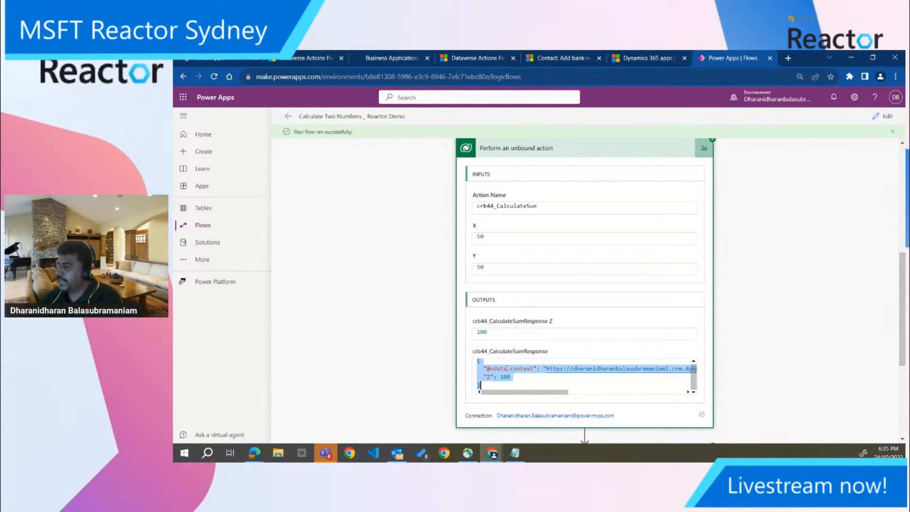
{"action": "left_click", "coordinate": [780, 241]}
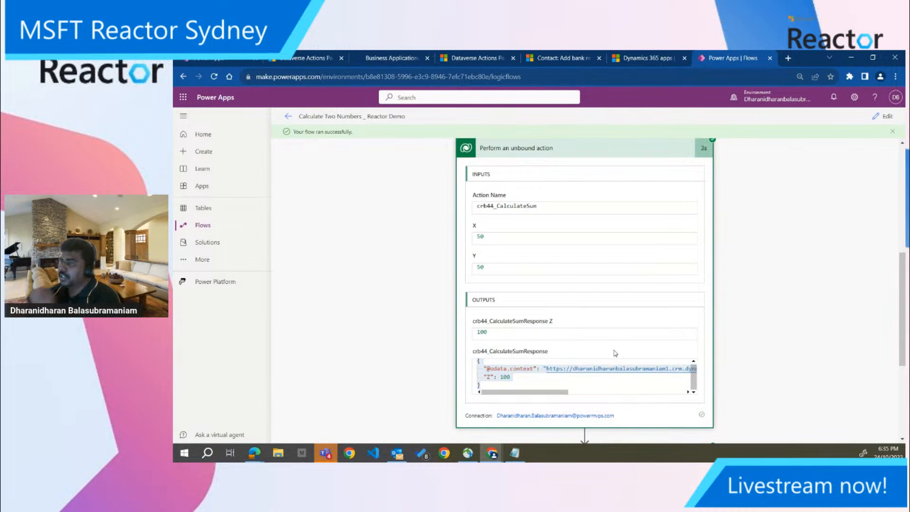
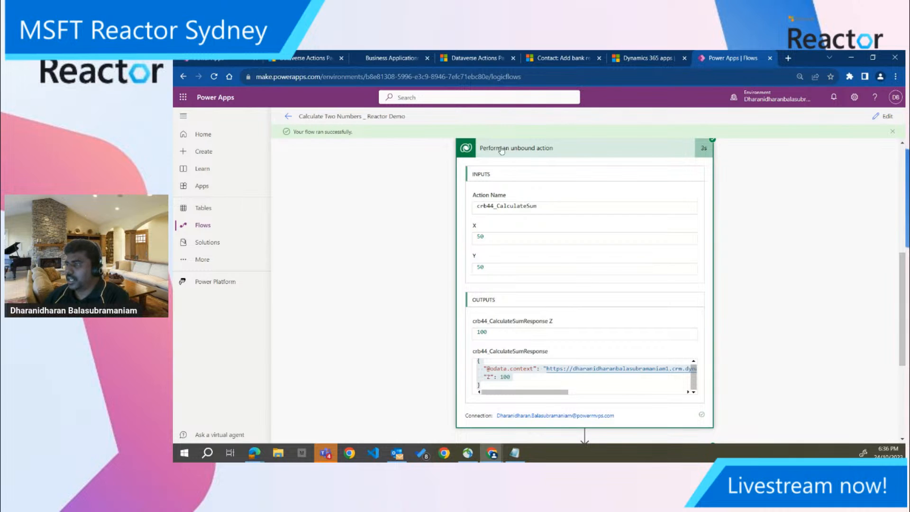
Examine the unbound action's results once more and the Compose action's inputs and outputs in the flow run
{"action": "scroll", "coordinate": [544, 187], "scroll_direction": "up", "scroll_amount": 2}
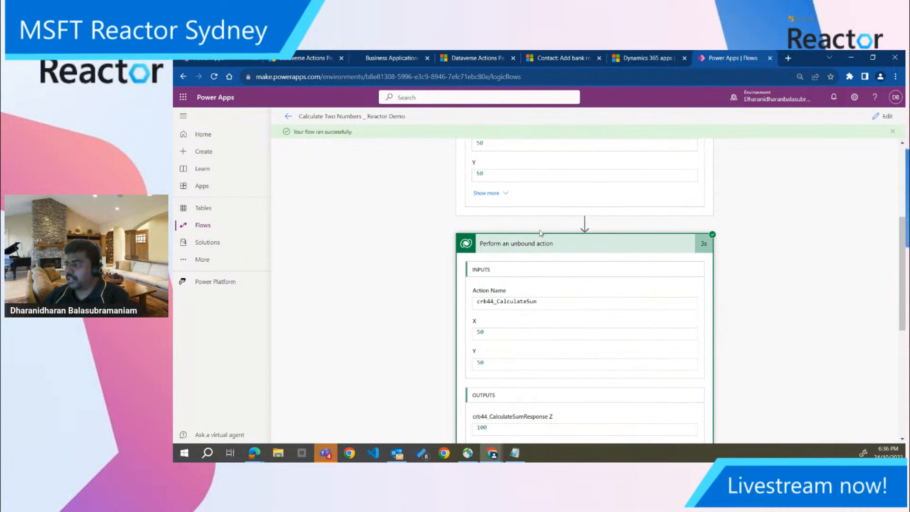
{"action": "scroll", "coordinate": [542, 234], "scroll_direction": "down", "scroll_amount": 1}
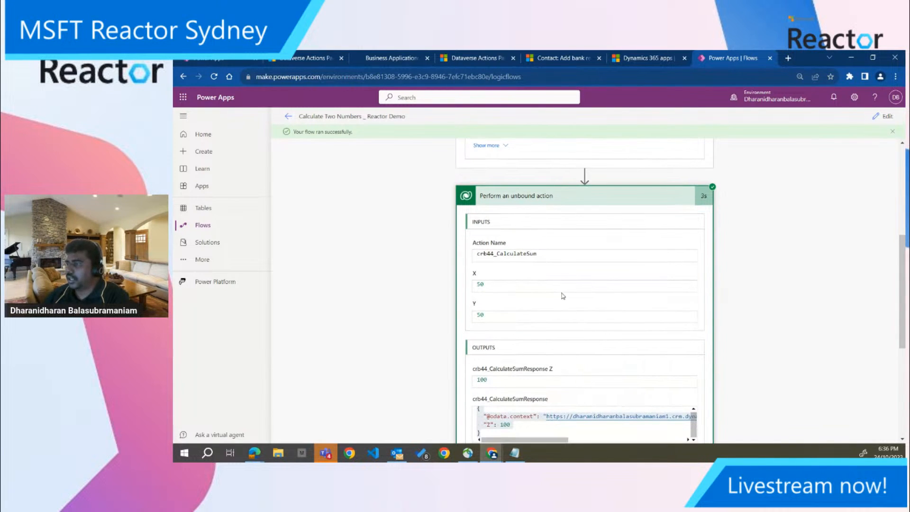
{"action": "scroll", "coordinate": [572, 313], "scroll_direction": "down", "scroll_amount": 2}
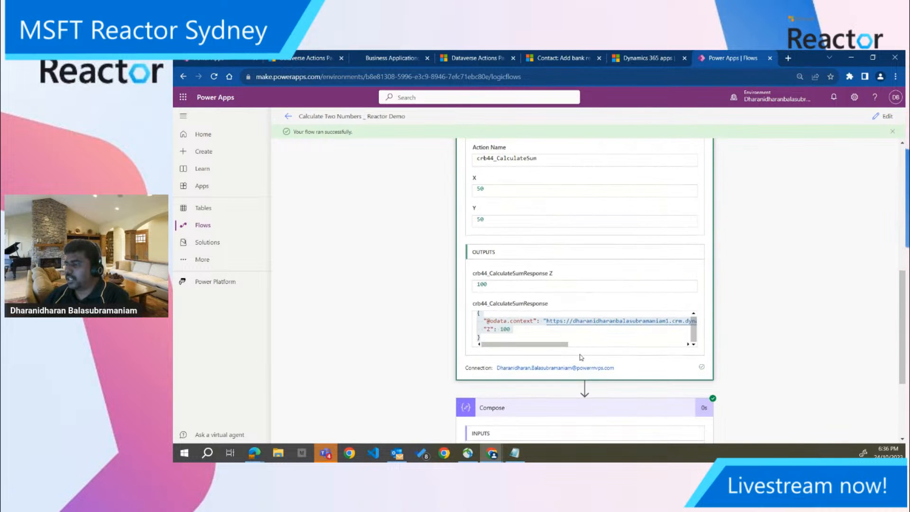
{"action": "scroll", "coordinate": [582, 359], "scroll_direction": "down", "scroll_amount": 1}
{"action": "scroll", "coordinate": [584, 382], "scroll_direction": "down", "scroll_amount": 1}
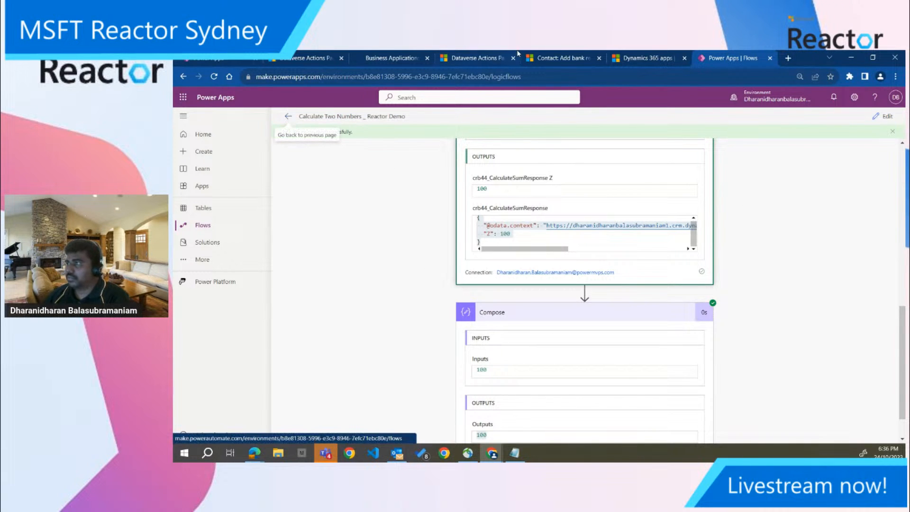
Switch to the Dataverse Accelerator App, deselect Calculate Sum, list the automated plug-ins and start a new automated plug-in
{"action": "left_click", "coordinate": [315, 57]}
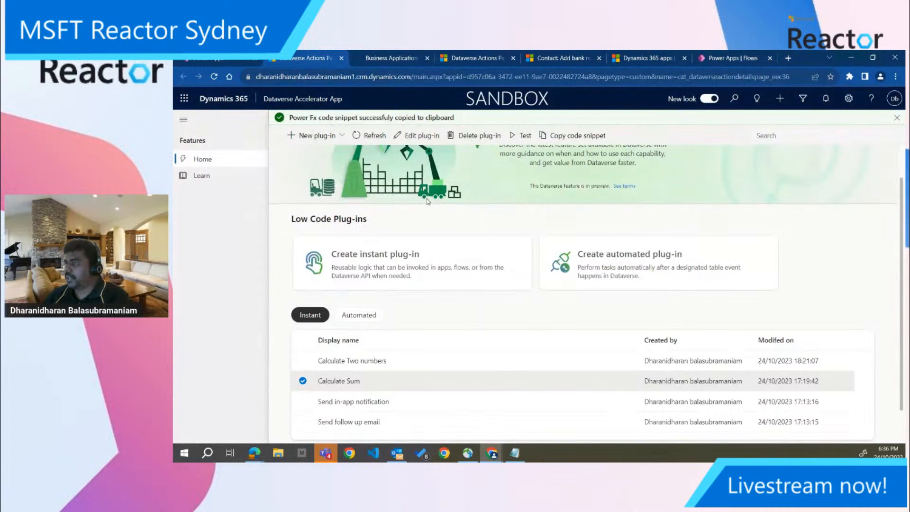
{"action": "scroll", "coordinate": [429, 201], "scroll_direction": "up", "scroll_amount": 2}
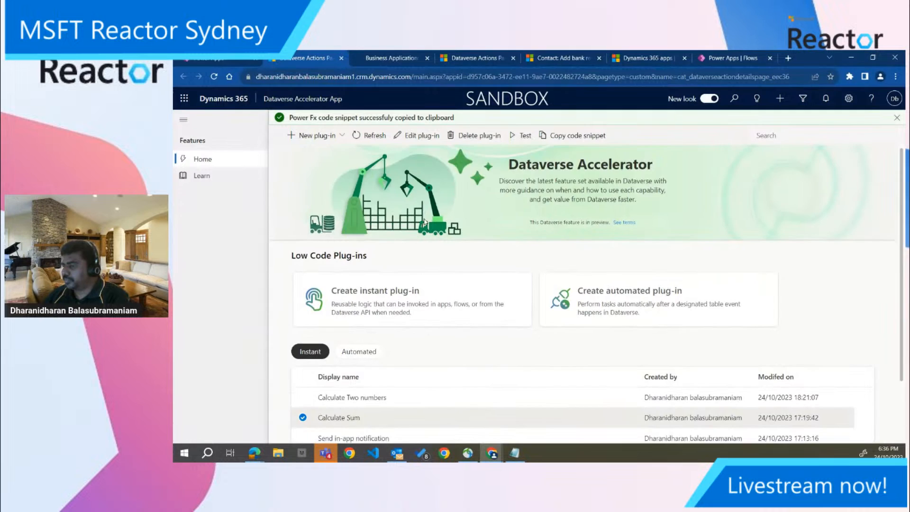
{"action": "scroll", "coordinate": [425, 222], "scroll_direction": "down", "scroll_amount": 3}
{"action": "scroll", "coordinate": [399, 284], "scroll_direction": "up", "scroll_amount": 2}
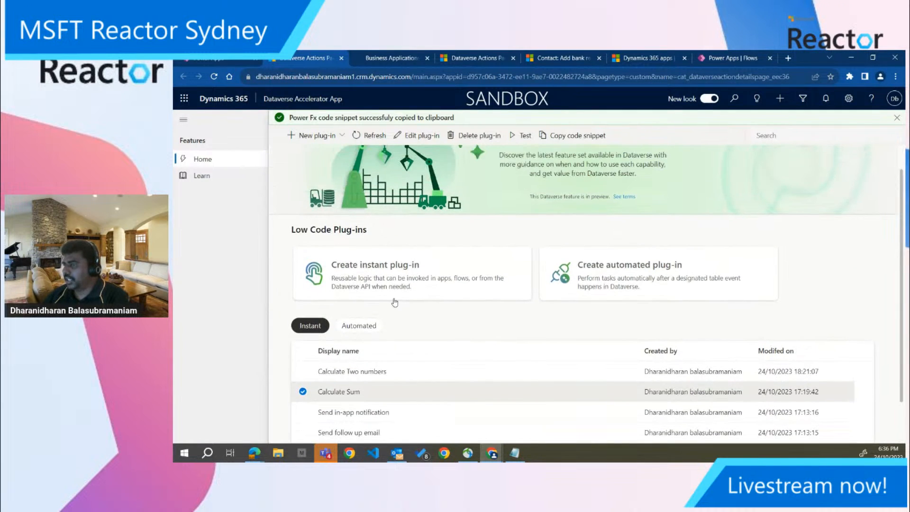
{"action": "scroll", "coordinate": [397, 285], "scroll_direction": "down", "scroll_amount": 1}
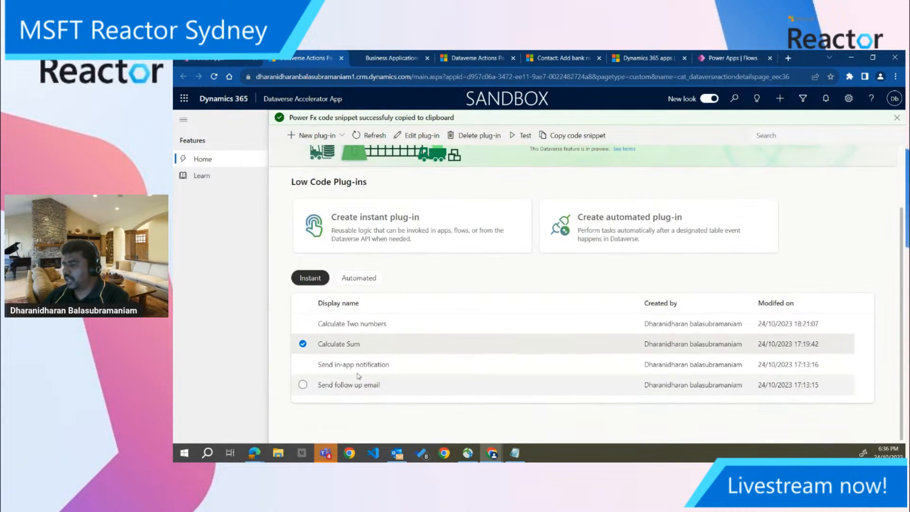
{"action": "left_click", "coordinate": [302, 343]}
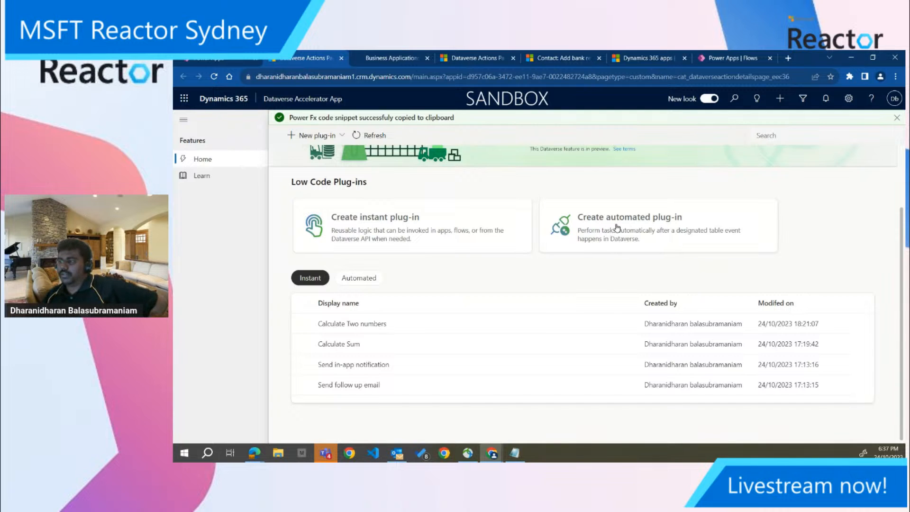
{"action": "left_click", "coordinate": [359, 278]}
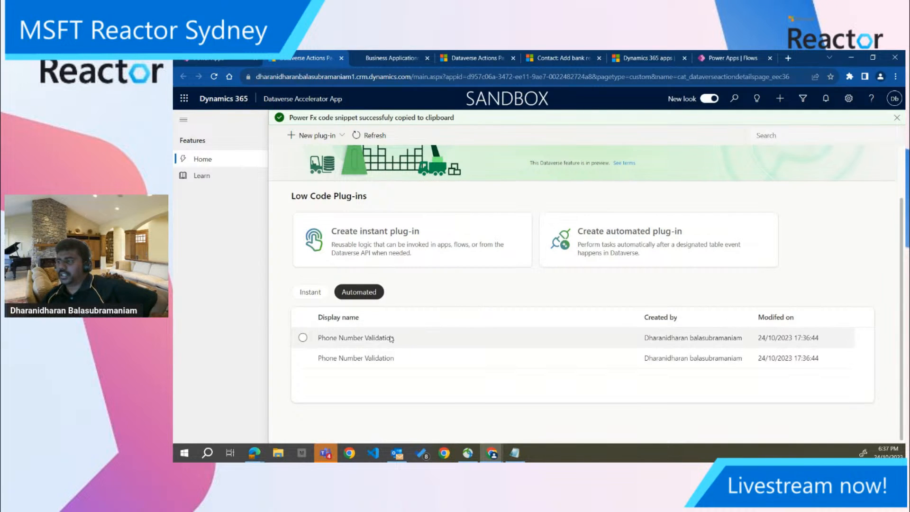
{"action": "left_click", "coordinate": [657, 234]}
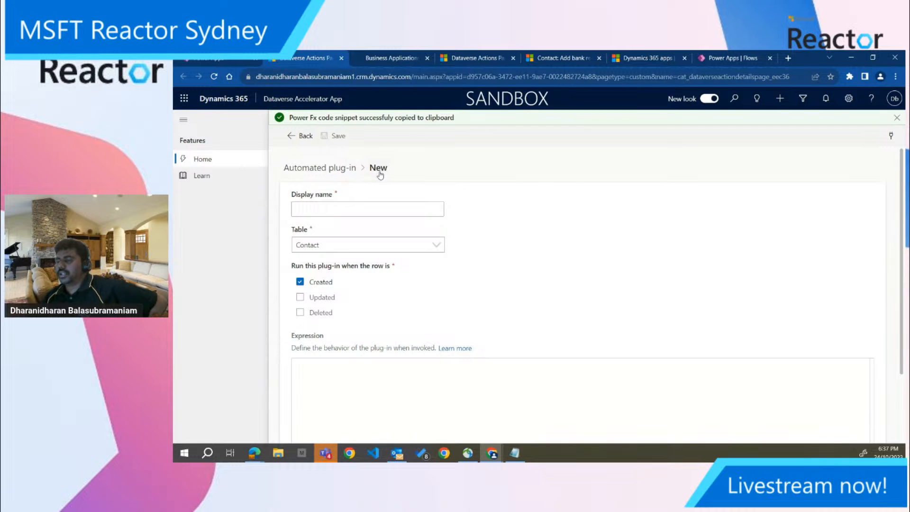
Try to name the new automated plug-in Phone Number Validation
{"action": "left_click", "coordinate": [375, 210]}
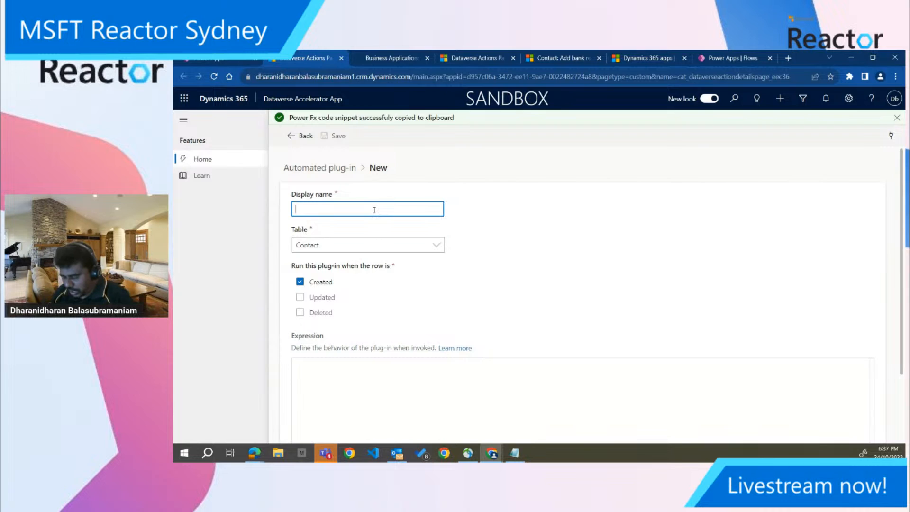
{"action": "type", "text": "Phone N"}
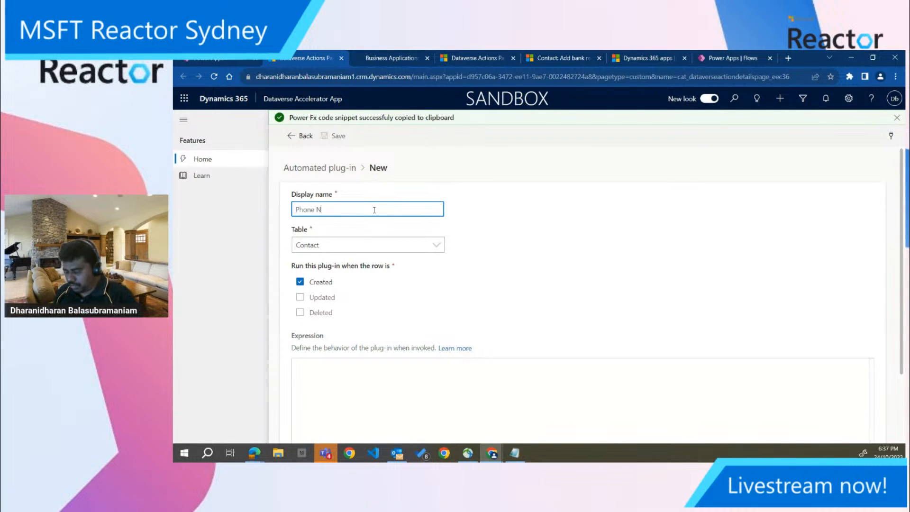
{"action": "type", "text": "umber Validation"}
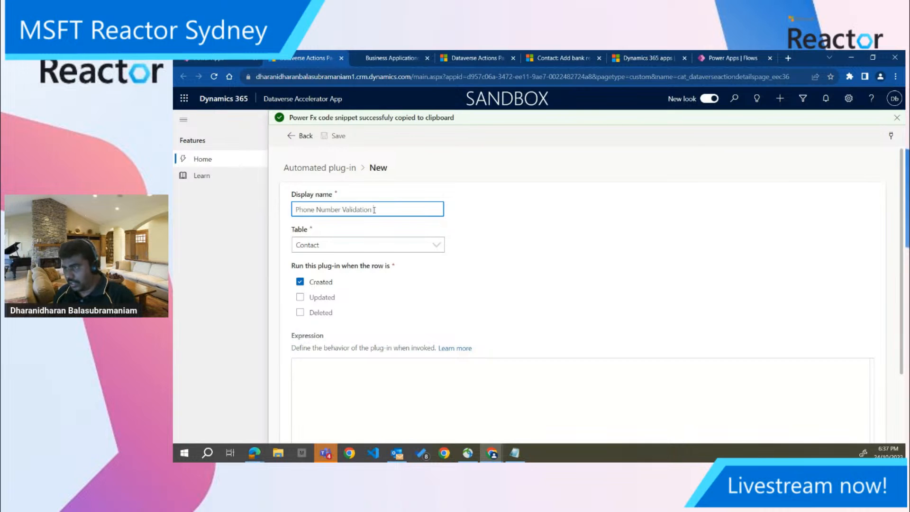
{"action": "key", "text": "BackSpace"}
{"action": "key", "text": "BackSpace"}
{"action": "key", "text": "BackSpace"}
{"action": "key", "text": "BackSpace"}
{"action": "key", "text": "BackSpace"}
{"action": "key", "text": "BackSpace"}
{"action": "key", "text": "BackSpace"}
{"action": "key", "text": "BackSpace"}
{"action": "key", "text": "BackSpace"}
{"action": "key", "text": "BackSpace"}
{"action": "key", "text": "BackSpace"}
{"action": "key", "text": "BackSpace"}
{"action": "key", "text": "BackSpace"}
{"action": "key", "text": "BackSpace"}
{"action": "key", "text": "BackSpace"}
{"action": "key", "text": "BackSpace"}
{"action": "key", "text": "BackSpace"}
{"action": "key", "text": "BackSpace"}
{"action": "key", "text": "BackSpace"}
{"action": "key", "text": "BackSpace"}
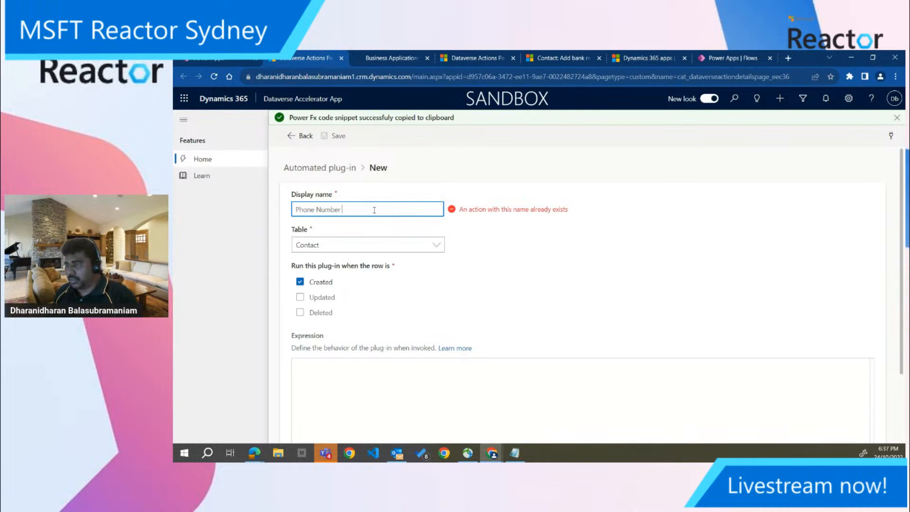
Enter First Name Validation as the automated plug-in's display name
{"action": "type", "text": "P"}
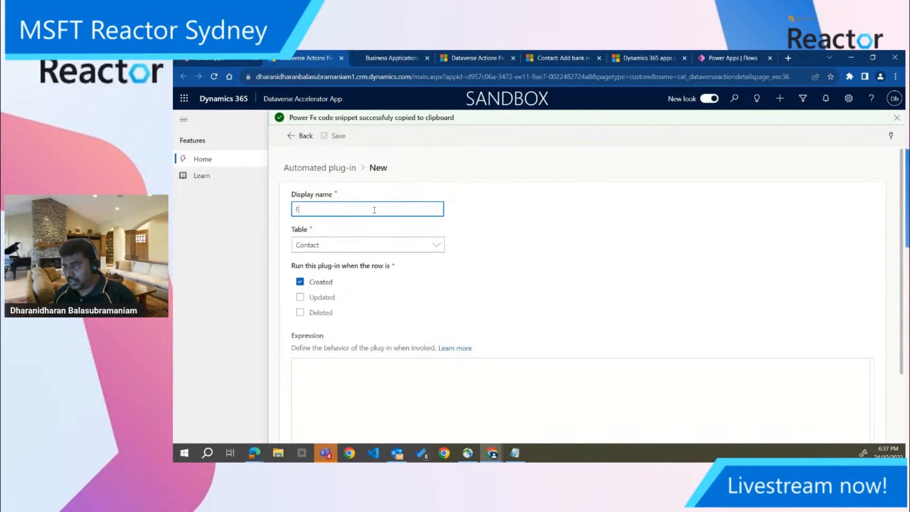
{"action": "type", "text": "irst"}
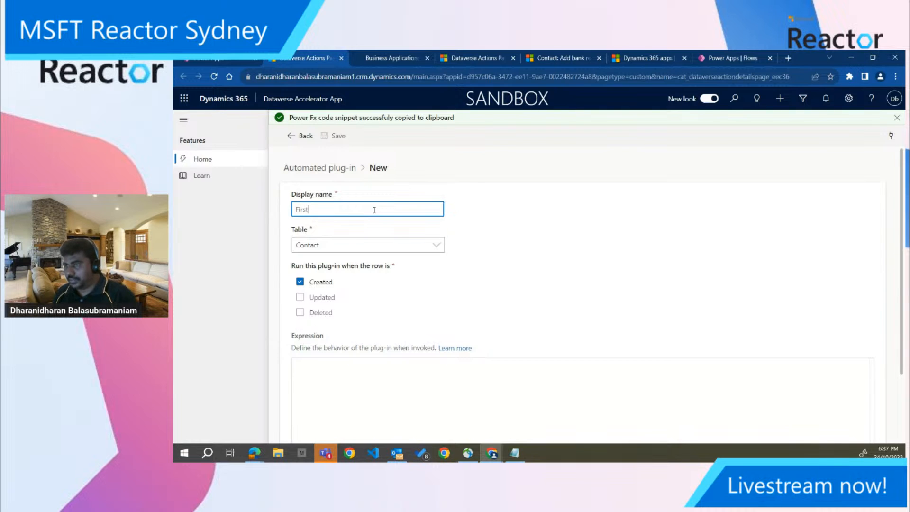
{"action": "type", "text": " Name Va"}
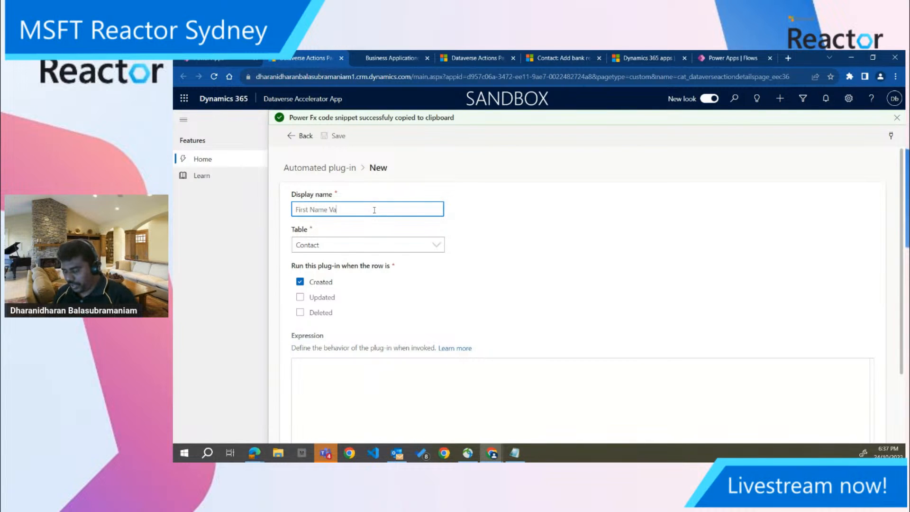
{"action": "type", "text": "n"}
{"action": "key", "text": "Tab"}
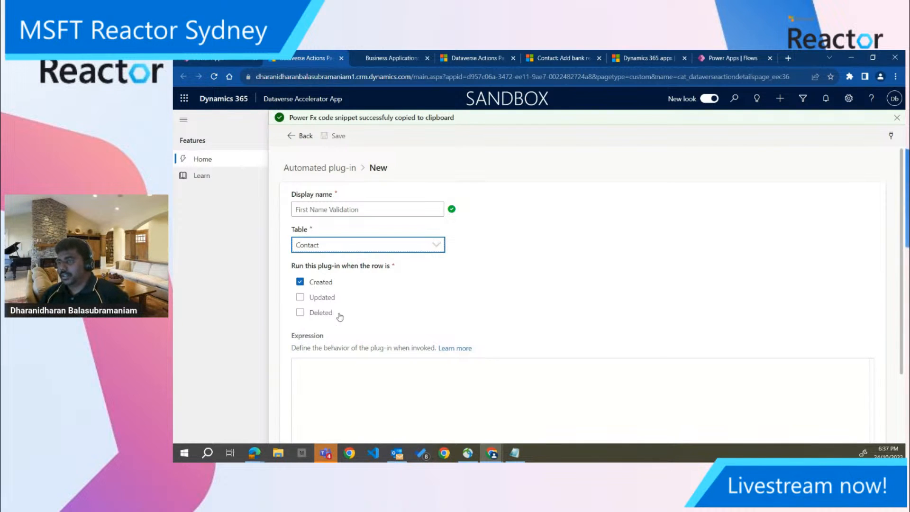
Set the plug-in to run also when a Contact row is updated
{"action": "scroll", "coordinate": [327, 308], "scroll_direction": "down", "scroll_amount": 1}
{"action": "left_click", "coordinate": [305, 318]}
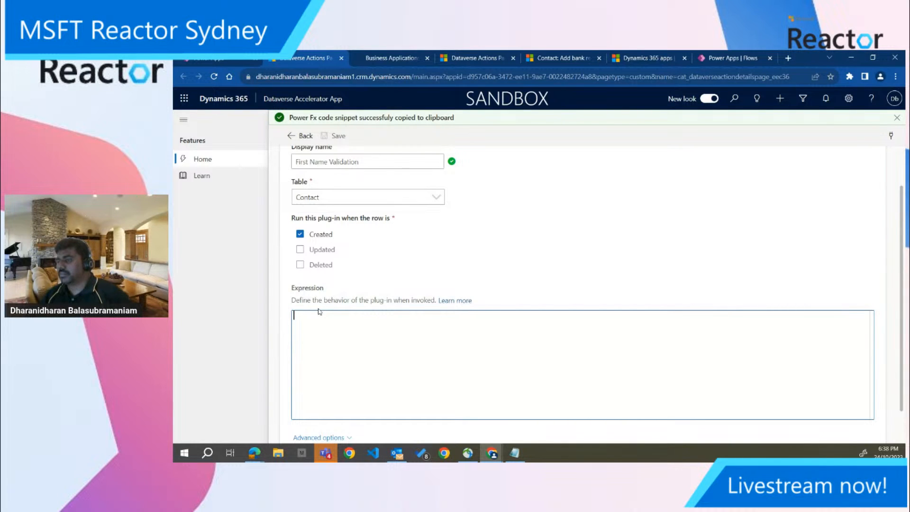
{"action": "left_click", "coordinate": [320, 251]}
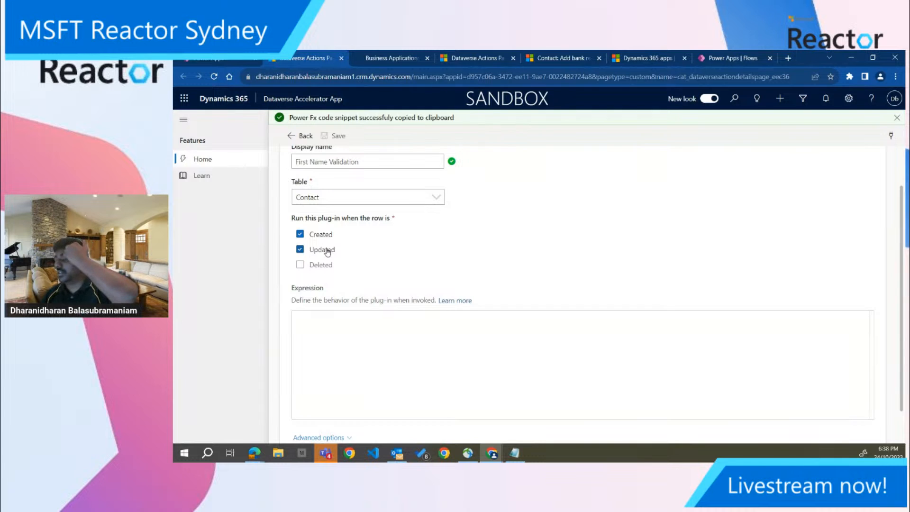
{"action": "left_click", "coordinate": [323, 322]}
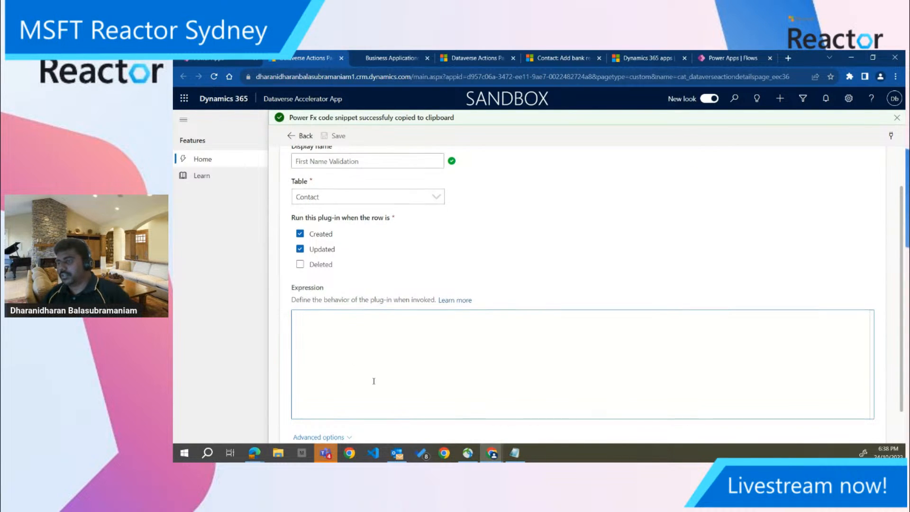
Expand the plug-in's advanced options and choose Common Data Services Default Solution as its solution
{"action": "scroll", "coordinate": [360, 379], "scroll_direction": "down", "scroll_amount": 1}
{"action": "left_click", "coordinate": [332, 401]}
{"action": "scroll", "coordinate": [345, 407], "scroll_direction": "down", "scroll_amount": 3}
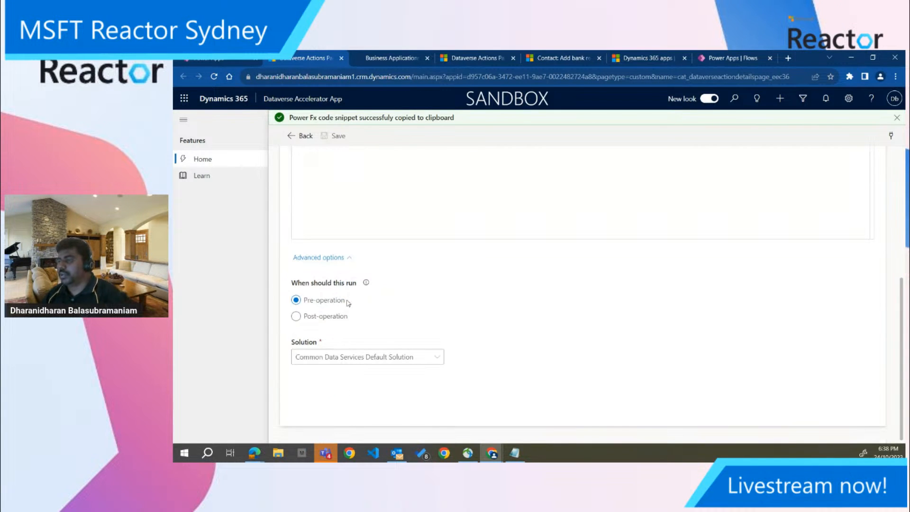
{"action": "mouse_move", "coordinate": [365, 283]}
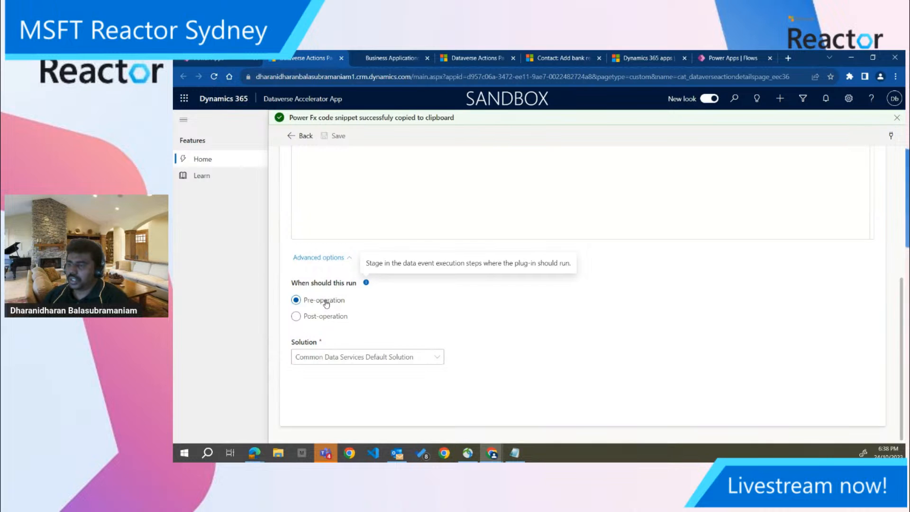
{"action": "left_click", "coordinate": [342, 359]}
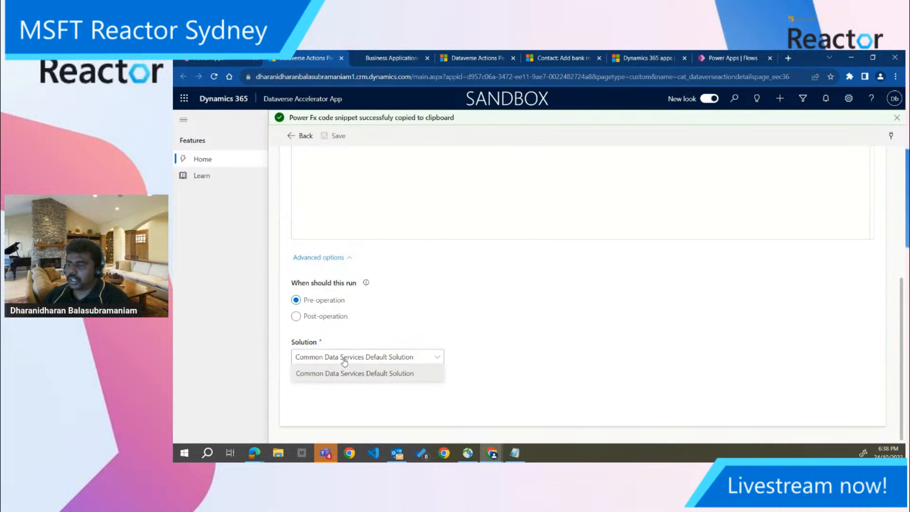
{"action": "left_click", "coordinate": [341, 374]}
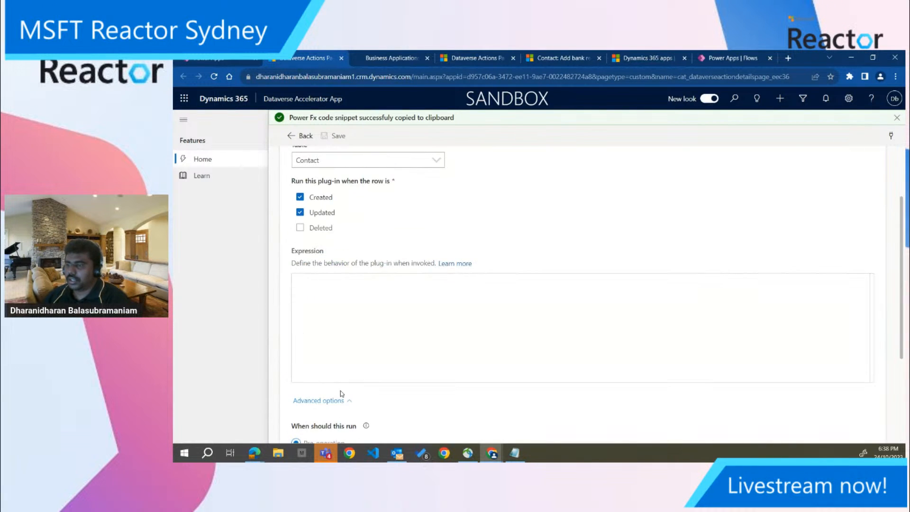
{"action": "left_click", "coordinate": [341, 359]}
{"action": "left_click", "coordinate": [341, 374]}
View the tables that are available for the automated plug-in
{"action": "scroll", "coordinate": [342, 373], "scroll_direction": "up", "scroll_amount": 4}
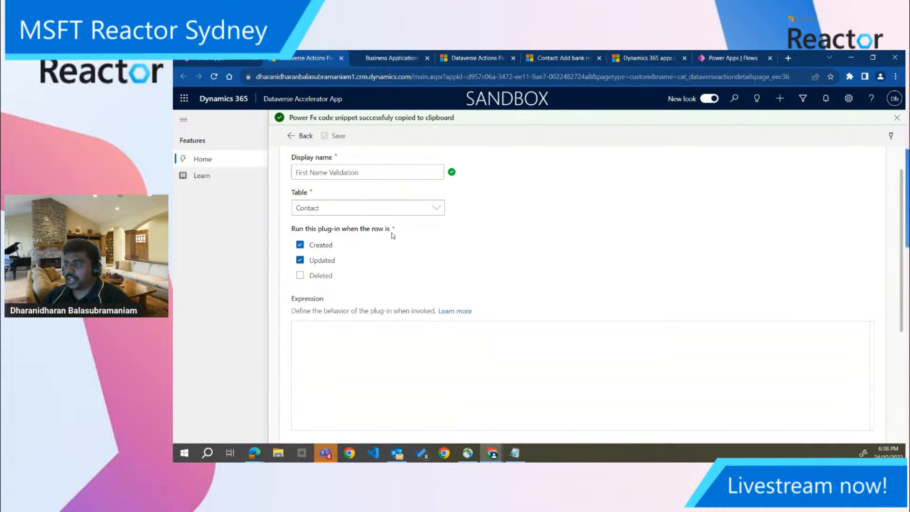
{"action": "left_click", "coordinate": [421, 209]}
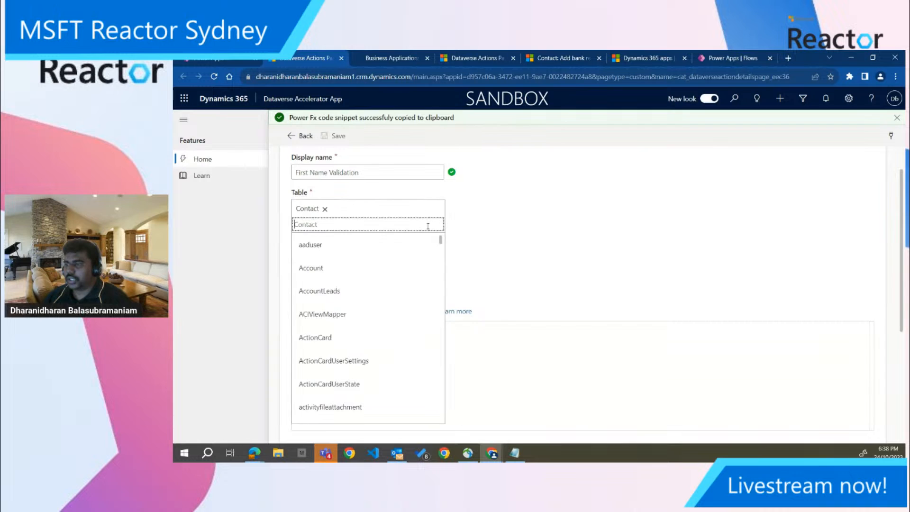
{"action": "left_click", "coordinate": [483, 229]}
{"action": "left_click", "coordinate": [325, 329]}
{"action": "type", "text": "This"}
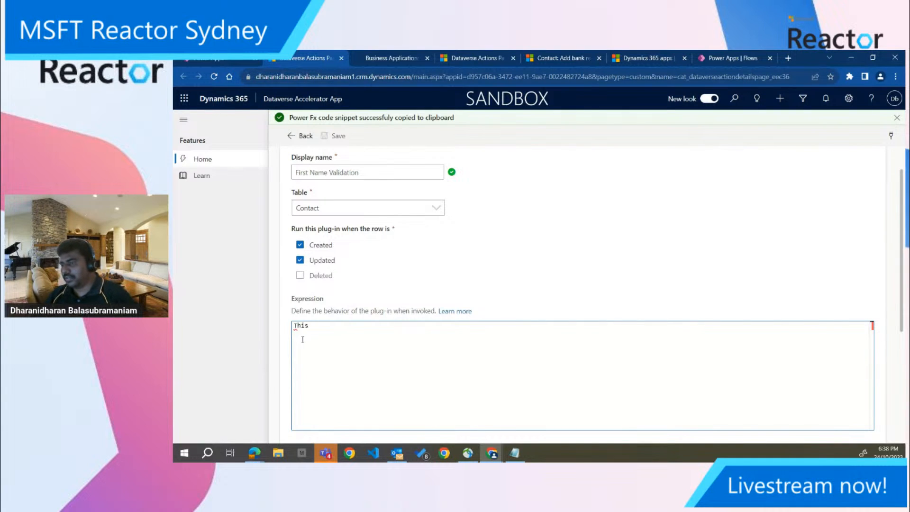
{"action": "scroll", "coordinate": [303, 340], "scroll_direction": "down", "scroll_amount": 4}
{"action": "scroll", "coordinate": [303, 377], "scroll_direction": "up", "scroll_amount": 3}
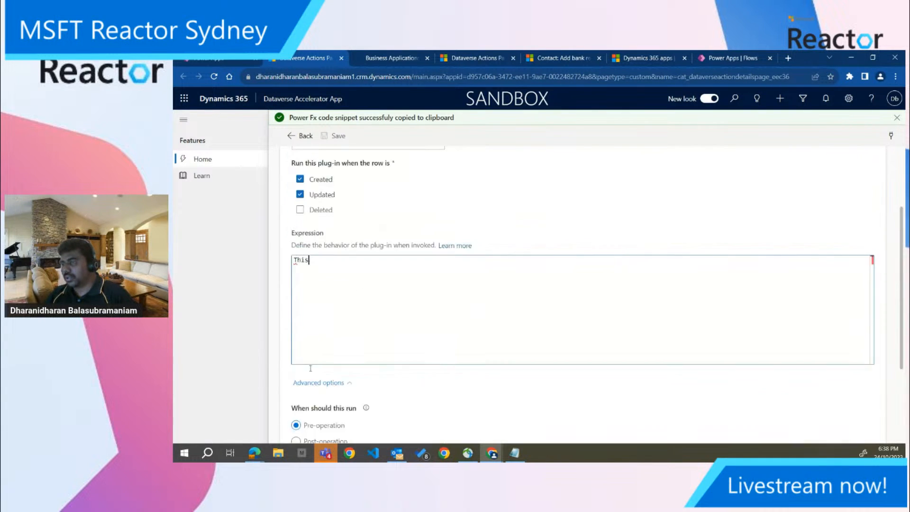
{"action": "scroll", "coordinate": [310, 368], "scroll_direction": "up", "scroll_amount": 3}
{"action": "type", "text": "Rec"}
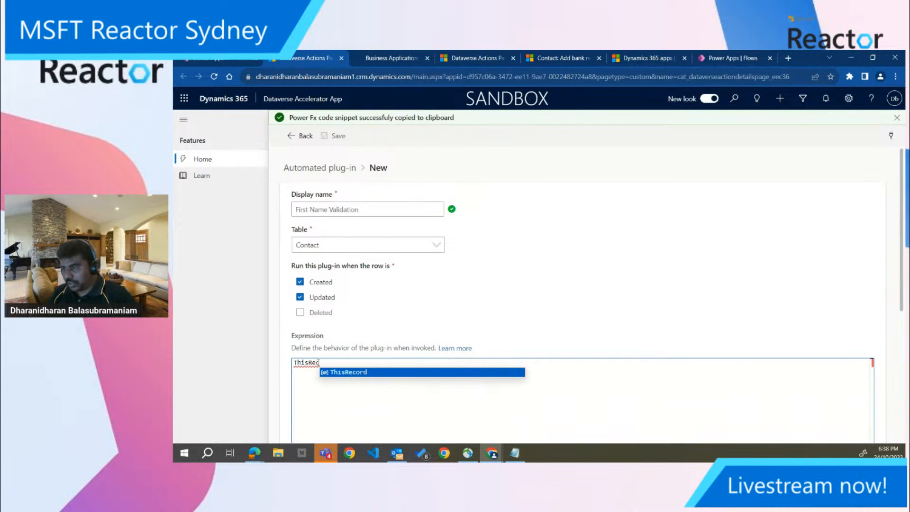
{"action": "key", "text": "Tab"}
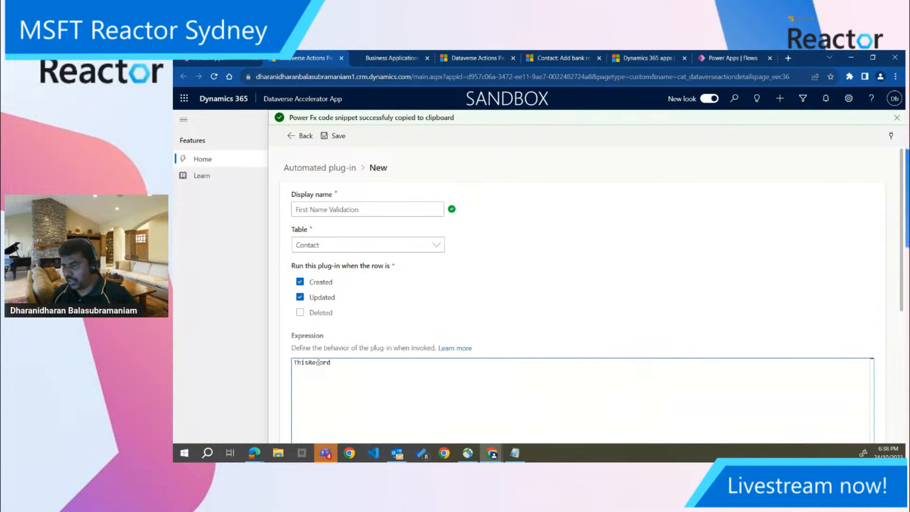
{"action": "key", "text": "BackSpace"}
{"action": "key", "text": "BackSpace"}
{"action": "key", "text": "BackSpace"}
{"action": "key", "text": "BackSpace"}
{"action": "key", "text": "BackSpace"}
{"action": "key", "text": "BackSpace"}
{"action": "key", "text": "BackSpace"}
Start the plug-in expression with Len(ThisRecord.'First name (firstname)'<1 in place of the sample text
{"action": "type", "text": "Len"}
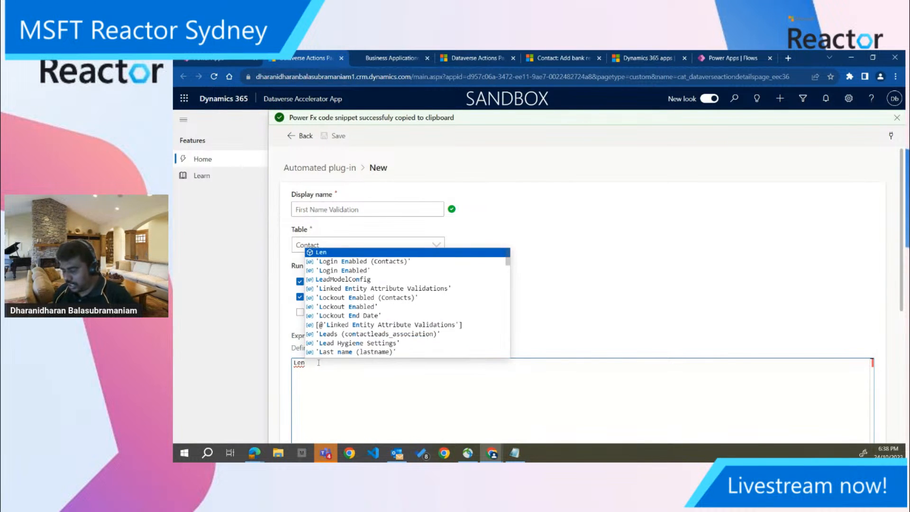
{"action": "type", "text": "(ThisRecord"}
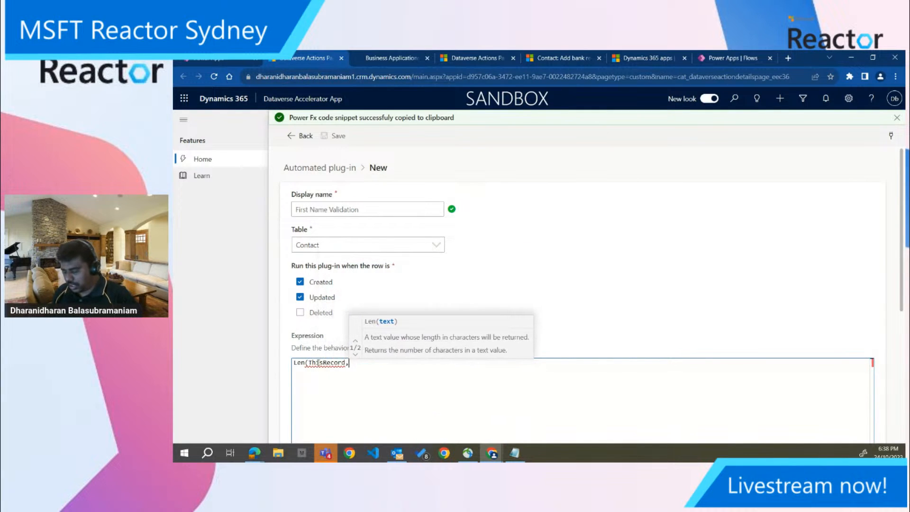
{"action": "type", "text": ".Firs"}
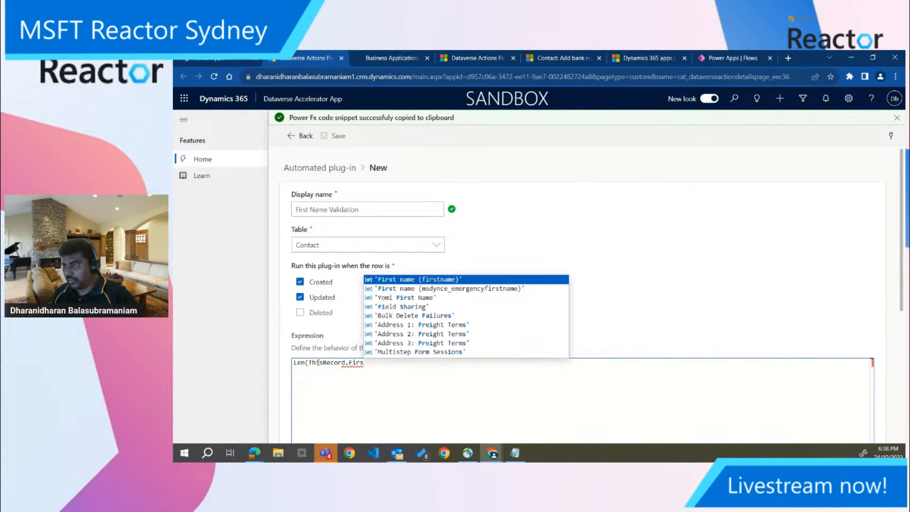
{"action": "key", "text": "Tab"}
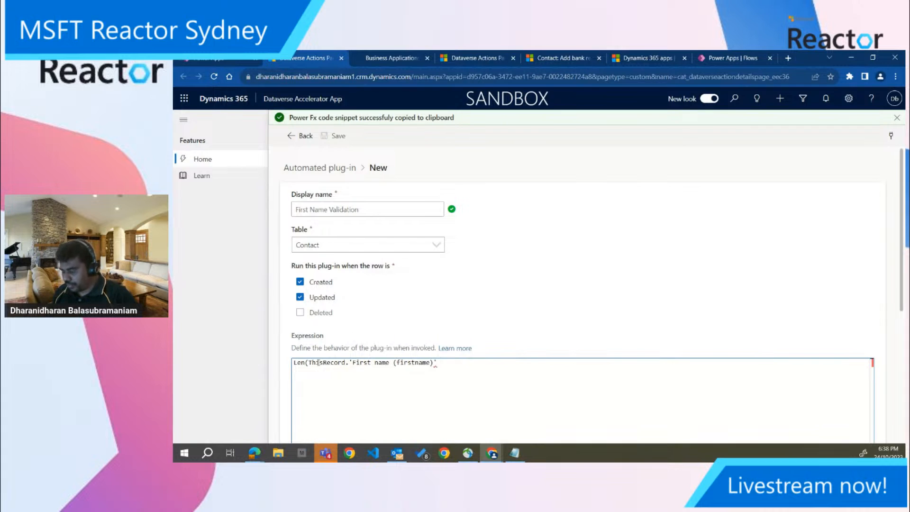
{"action": "type", "text": "<"}
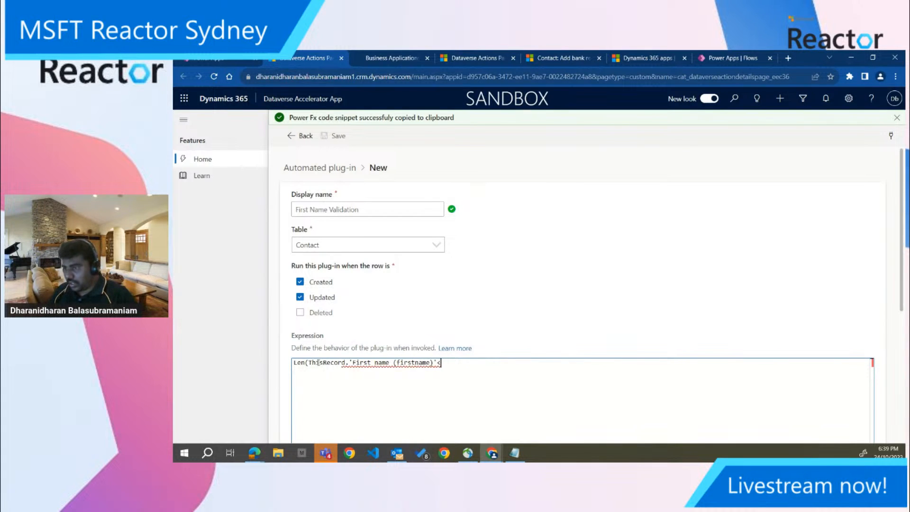
{"action": "type", "text": "2"}
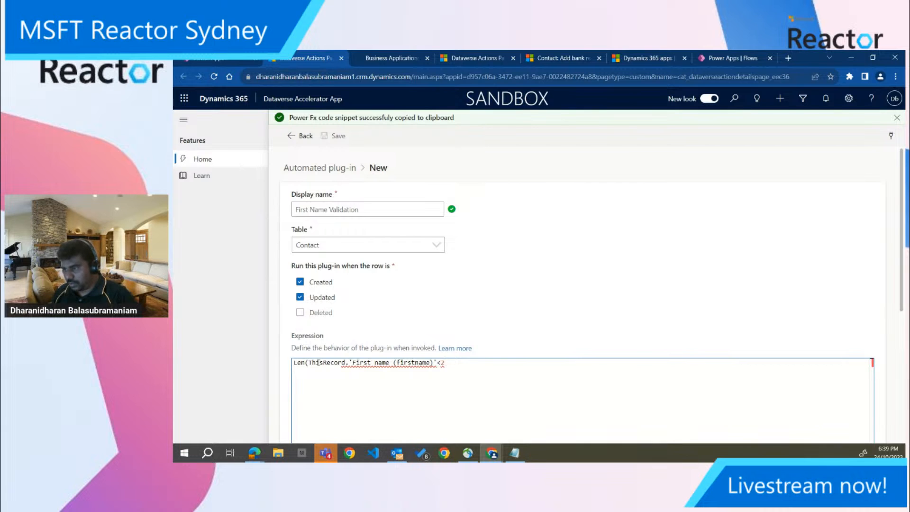
{"action": "key", "text": "BackSpace"}
{"action": "type", "text": "1, Error"}
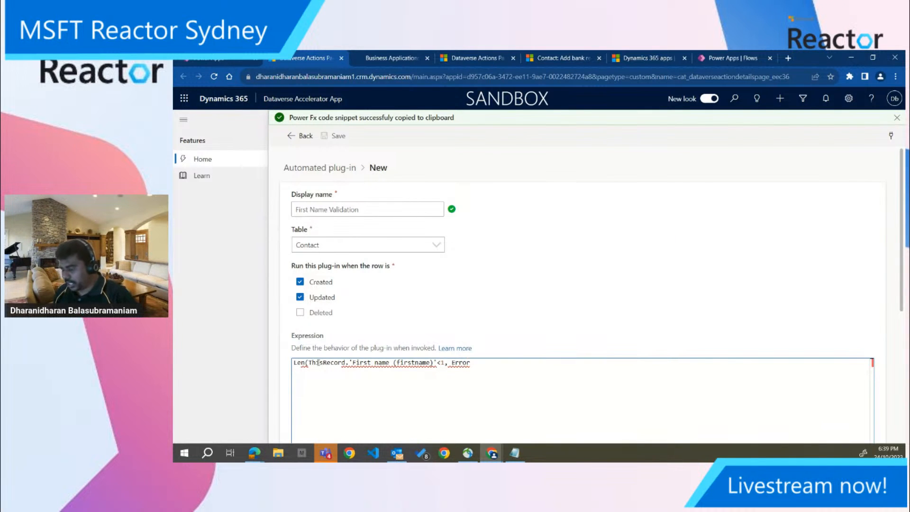
{"action": "type", "text": "("}
{"action": "type", "text": "\"\""}
{"action": "type", "text": "Pl"}
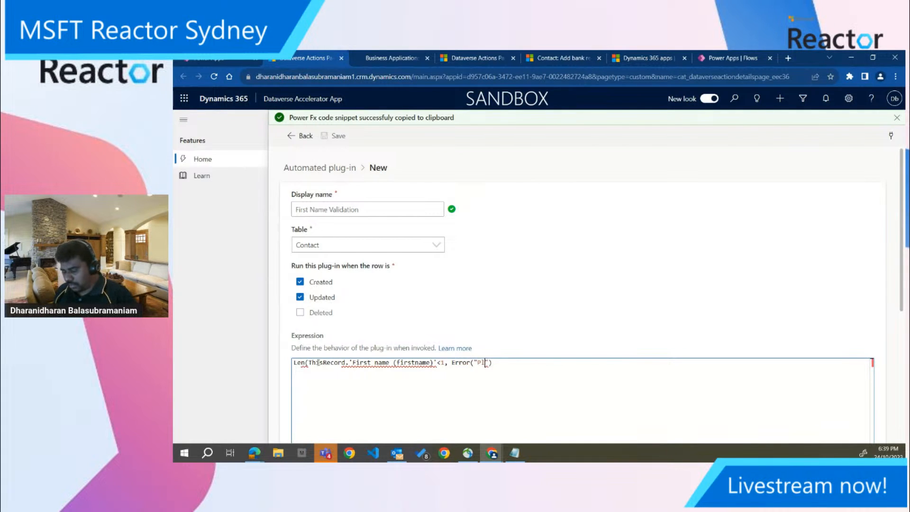
{"action": "type", "text": "ease e"}
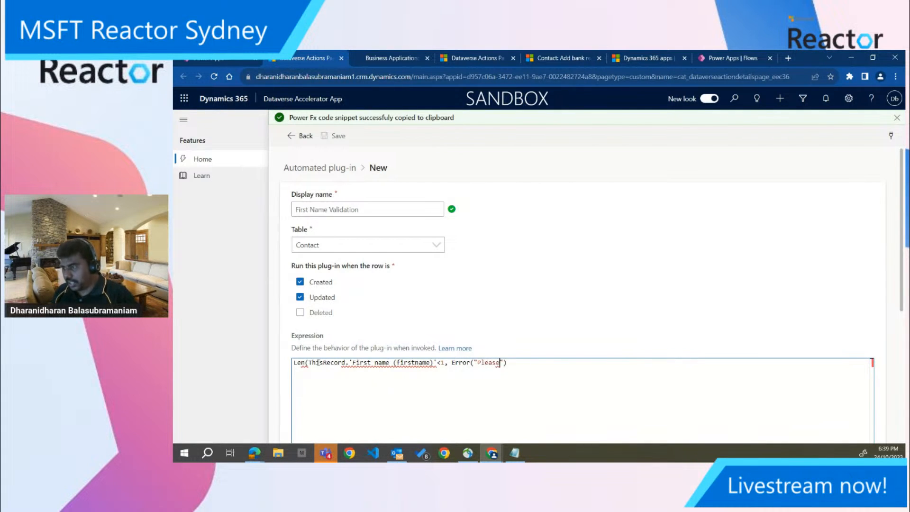
{"action": "type", "text": "nter a valid first name"}
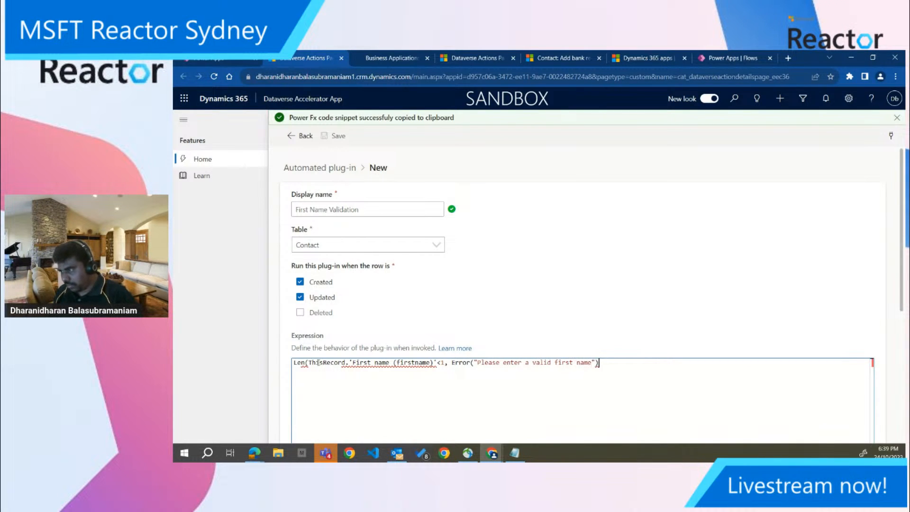
{"action": "type", "text": ")"}
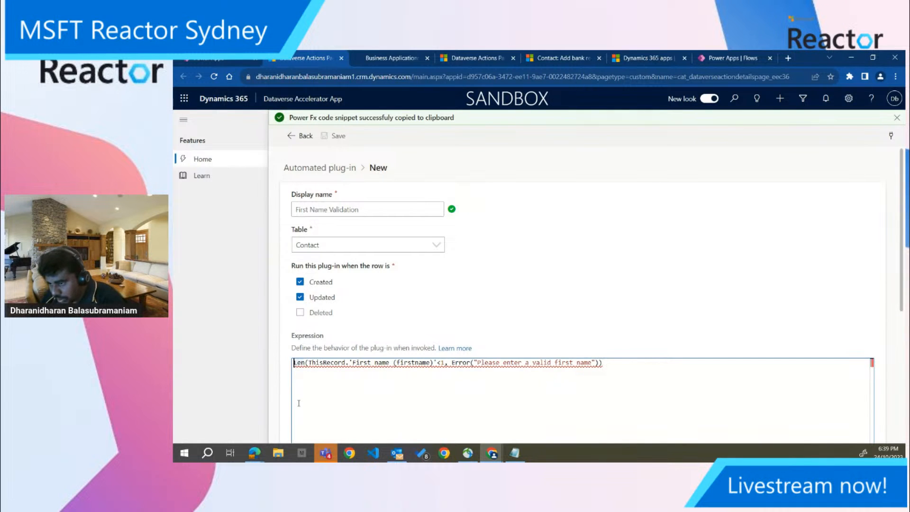
{"action": "type", "text": "If"}
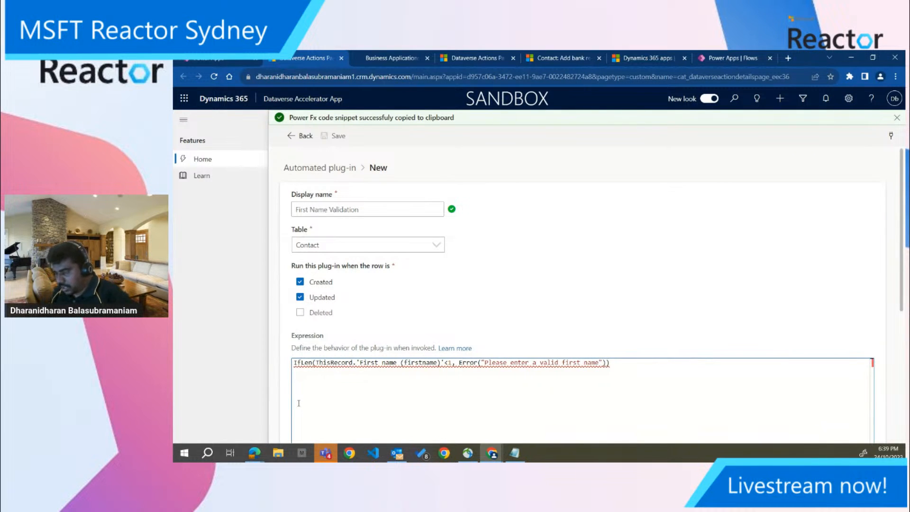
{"action": "type", "text": "("}
Wrap the expression in an If function and close the Len parenthesis before the <1 comparison
{"action": "left_click", "coordinate": [613, 297]}
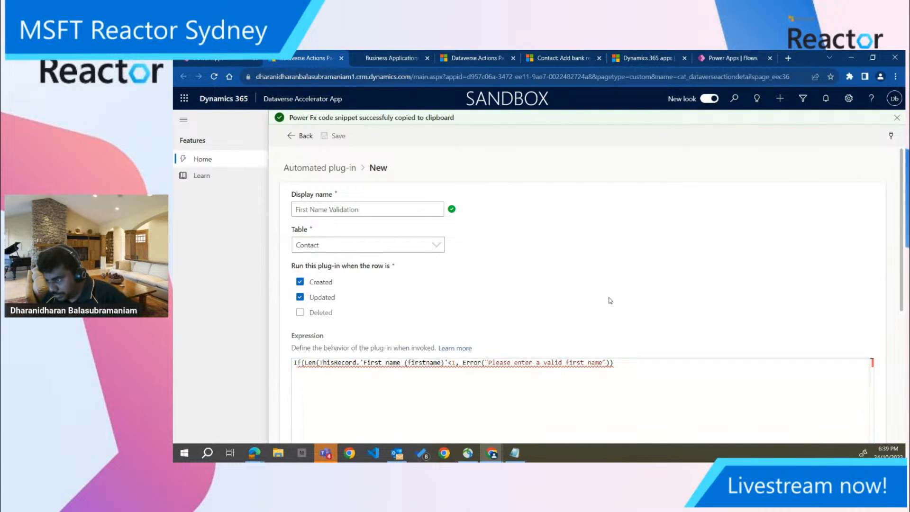
{"action": "left_click", "coordinate": [448, 363]}
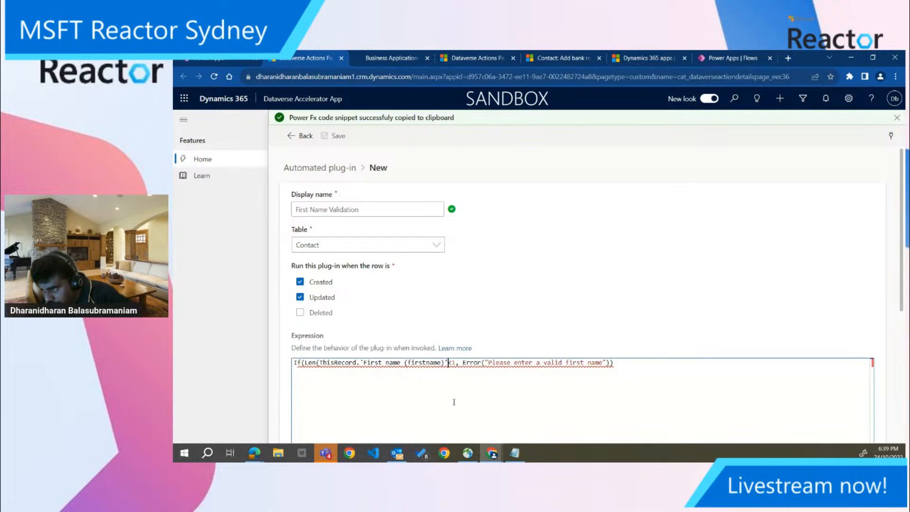
{"action": "type", "text": ")"}
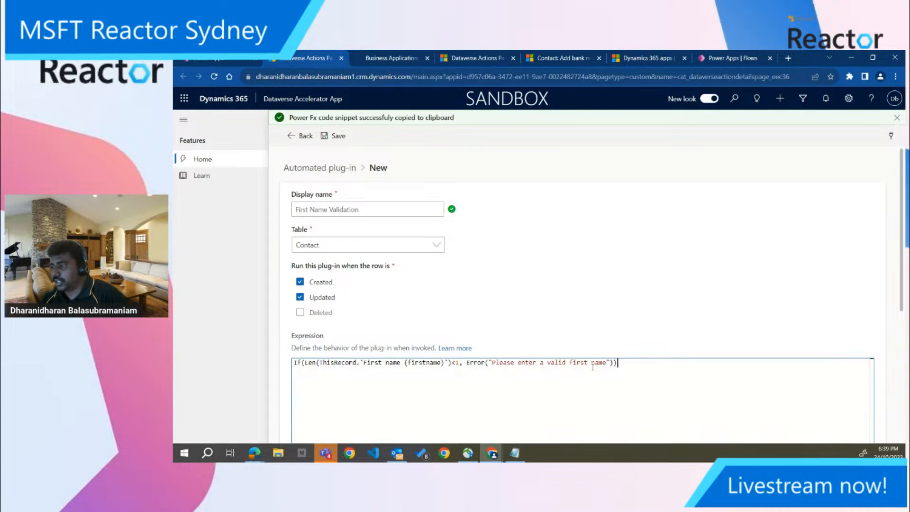
Save the First Name Validation plug-in and dismiss the notification about the copied code snippet
{"action": "scroll", "coordinate": [379, 317], "scroll_direction": "down", "scroll_amount": 3}
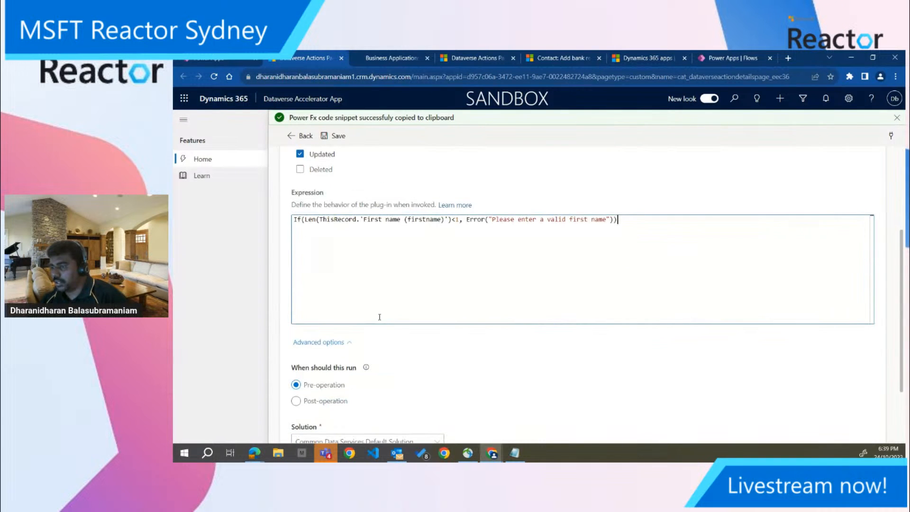
{"action": "left_click", "coordinate": [338, 137]}
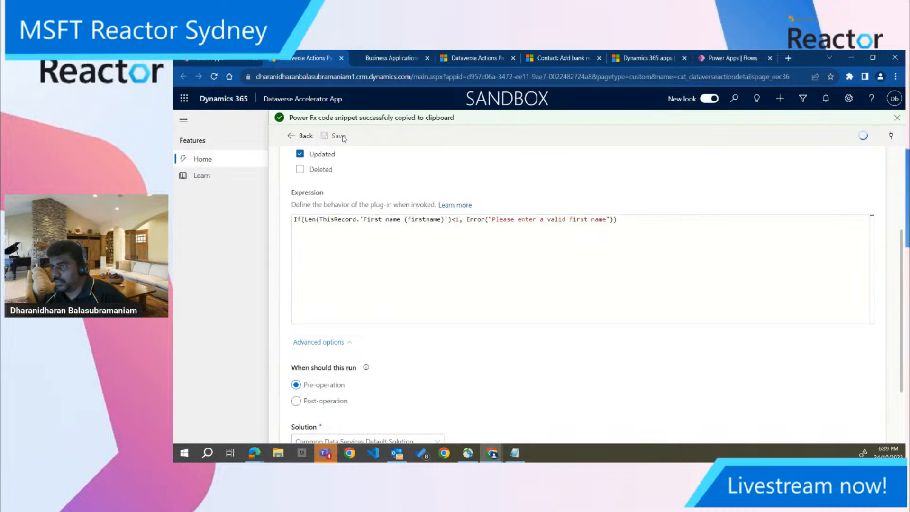
{"action": "left_click", "coordinate": [897, 118]}
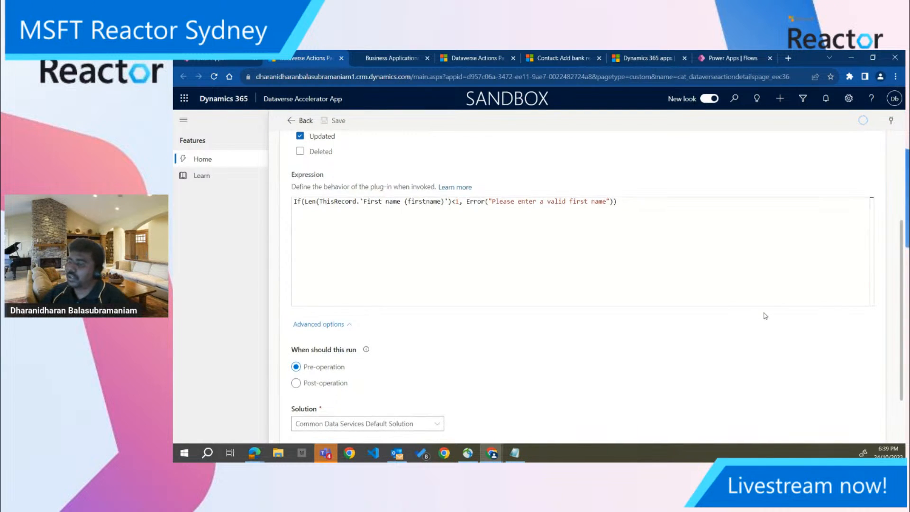
Review the saved plug-in's settings and return to the list of automated low-code plug-ins
{"action": "scroll", "coordinate": [764, 315], "scroll_direction": "down", "scroll_amount": 2}
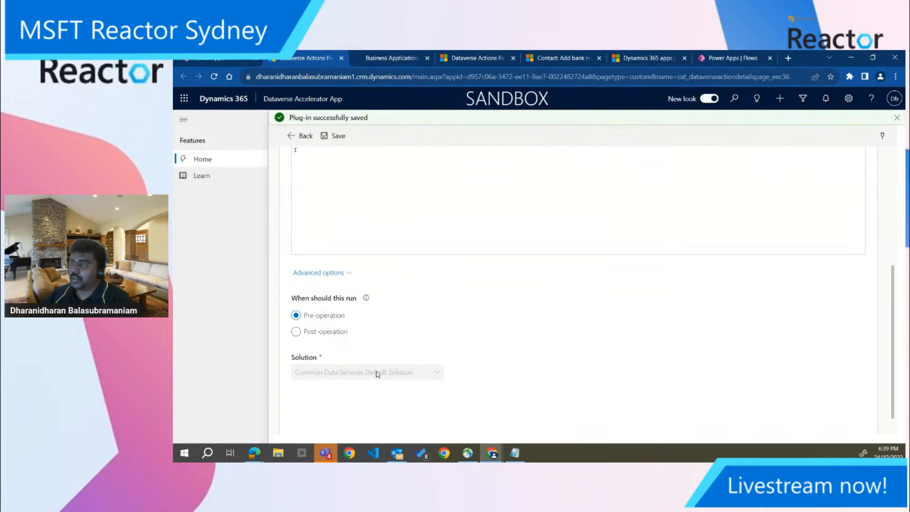
{"action": "scroll", "coordinate": [880, 263], "scroll_direction": "up", "scroll_amount": 4}
{"action": "scroll", "coordinate": [880, 263], "scroll_direction": "up", "scroll_amount": 1}
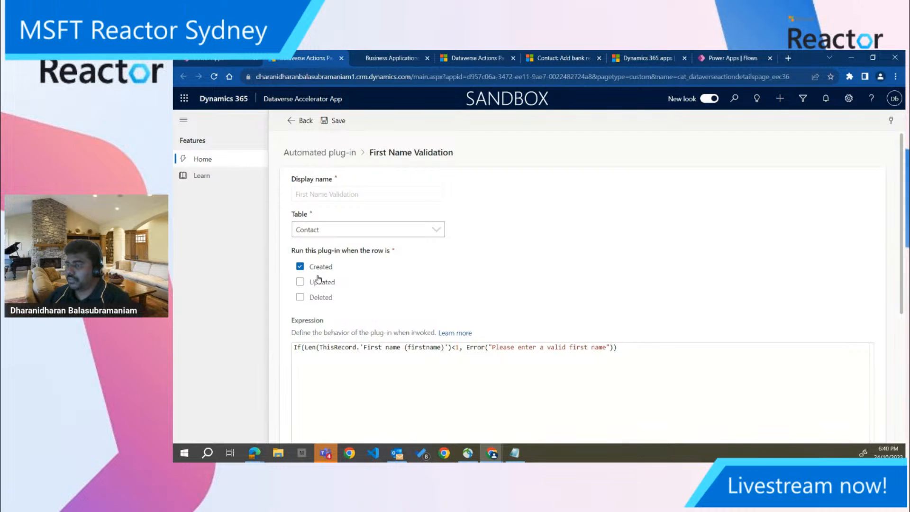
{"action": "left_click", "coordinate": [299, 122]}
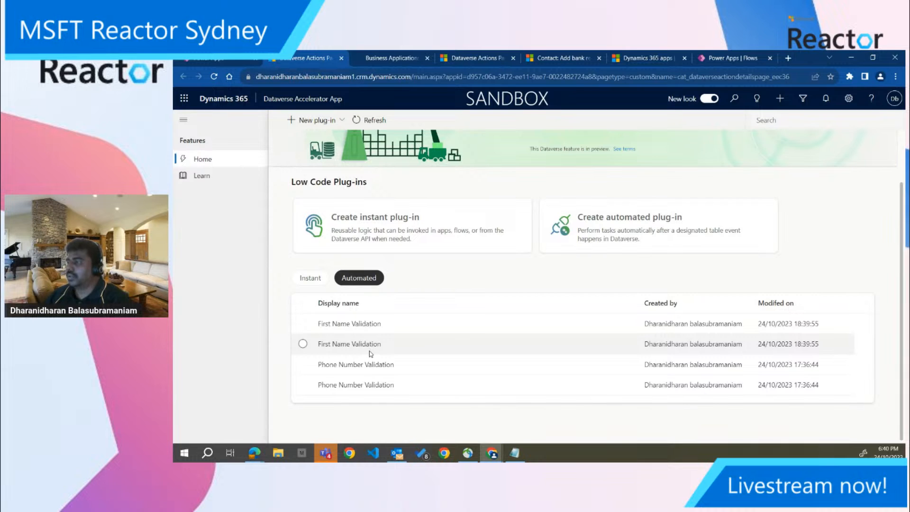
Switch to the contact record in Sales Hub, leave it discarding its unsaved changes, and reopen it from My Active Contacts
{"action": "left_click", "coordinate": [552, 61]}
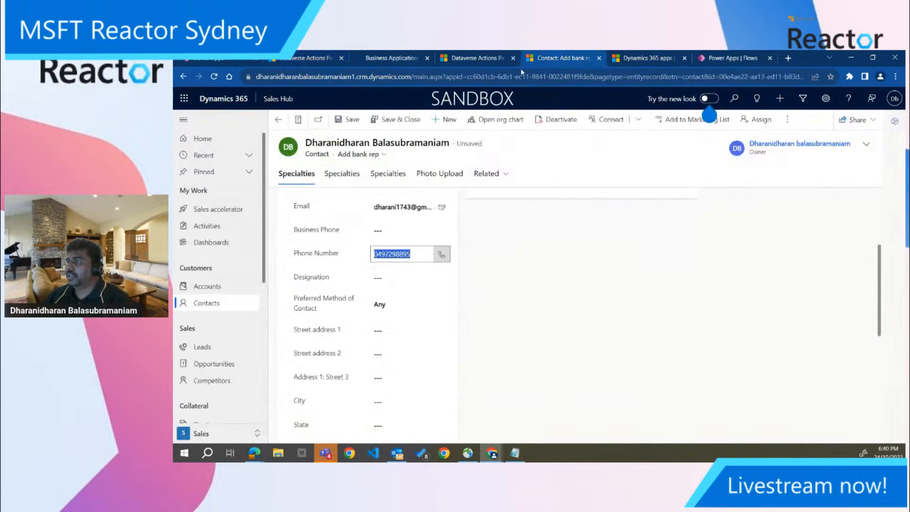
{"action": "key", "text": "ctrl+s"}
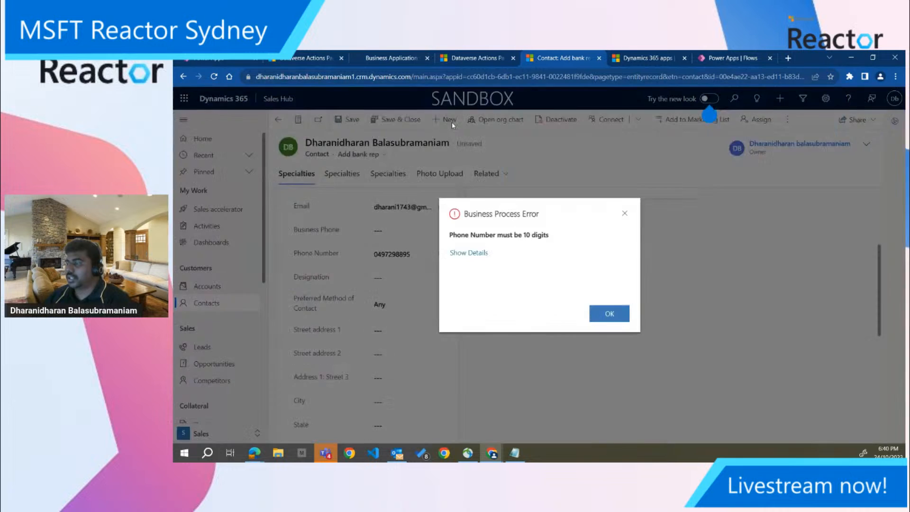
{"action": "left_click", "coordinate": [598, 315]}
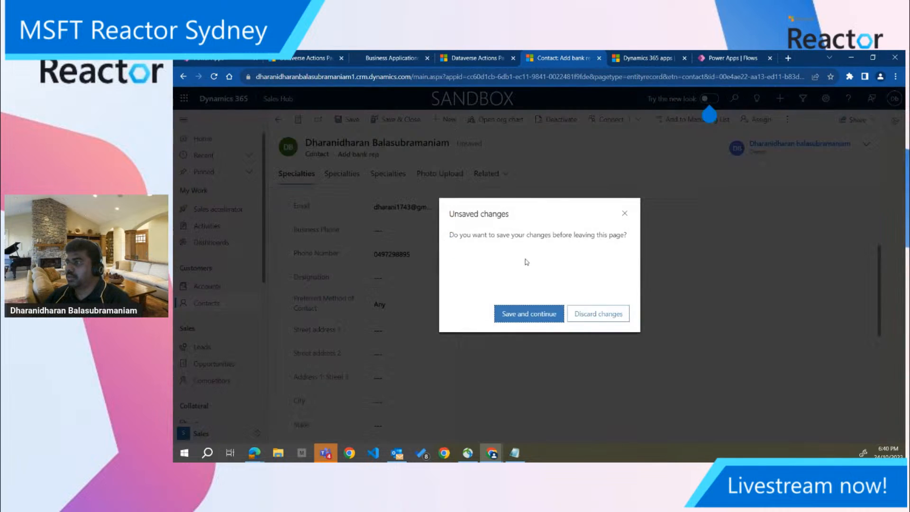
{"action": "left_click", "coordinate": [597, 322]}
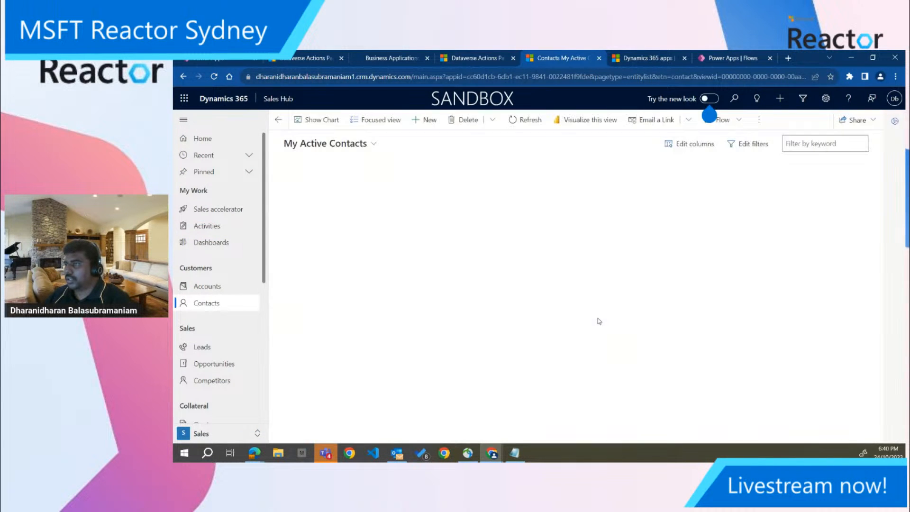
{"action": "double_click", "coordinate": [446, 294]}
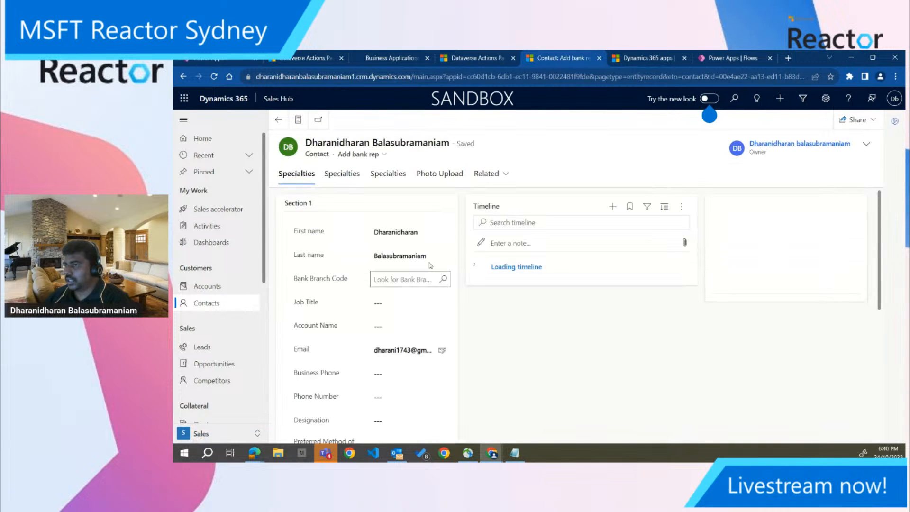
Clear the contact's first name, try to save the record, and view the error details before closing them
{"action": "left_click", "coordinate": [418, 232]}
{"action": "double_click", "coordinate": [418, 232]}
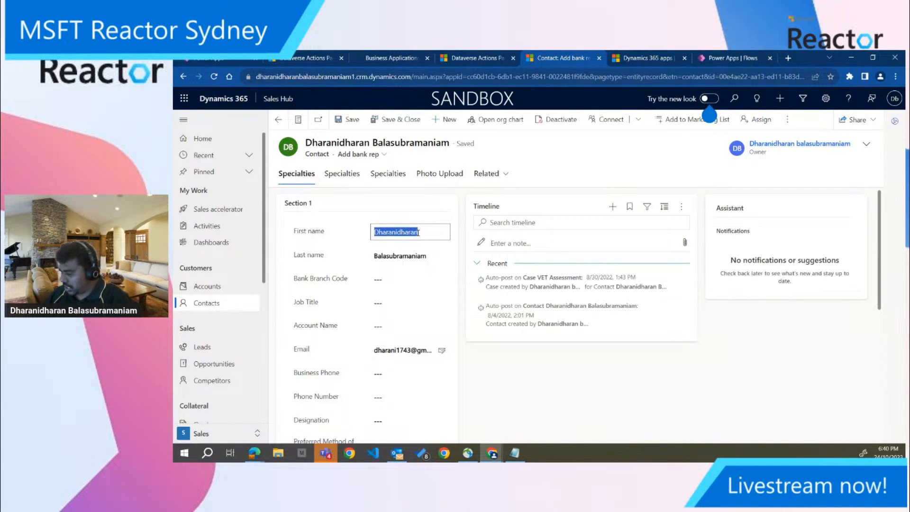
{"action": "key", "text": "BackSpace"}
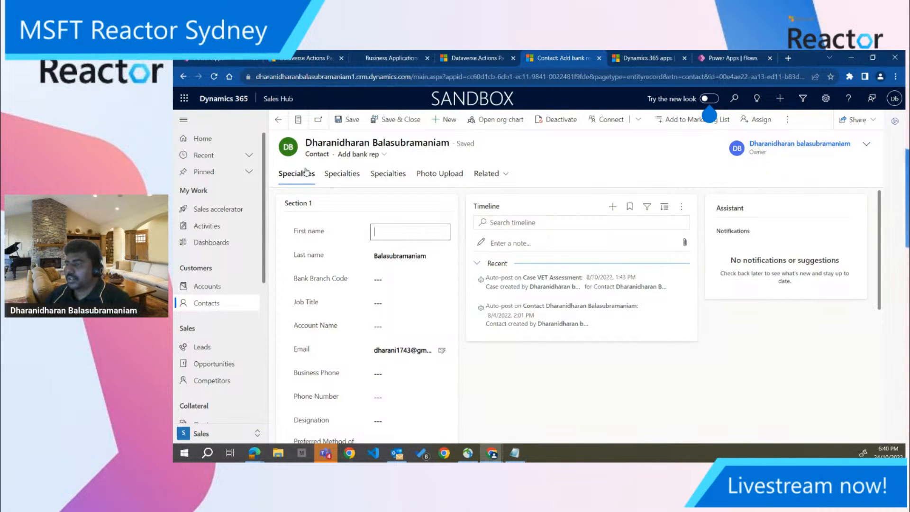
{"action": "left_click", "coordinate": [349, 119]}
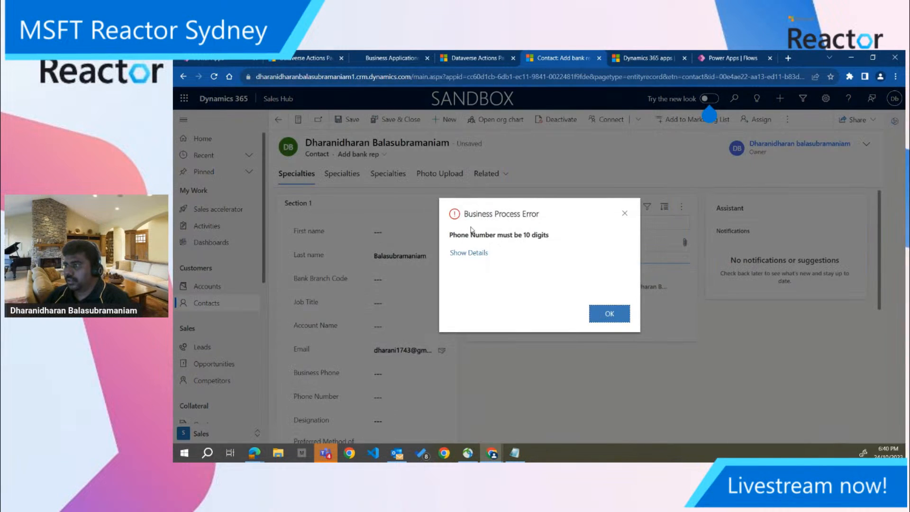
{"action": "left_click", "coordinate": [477, 253]}
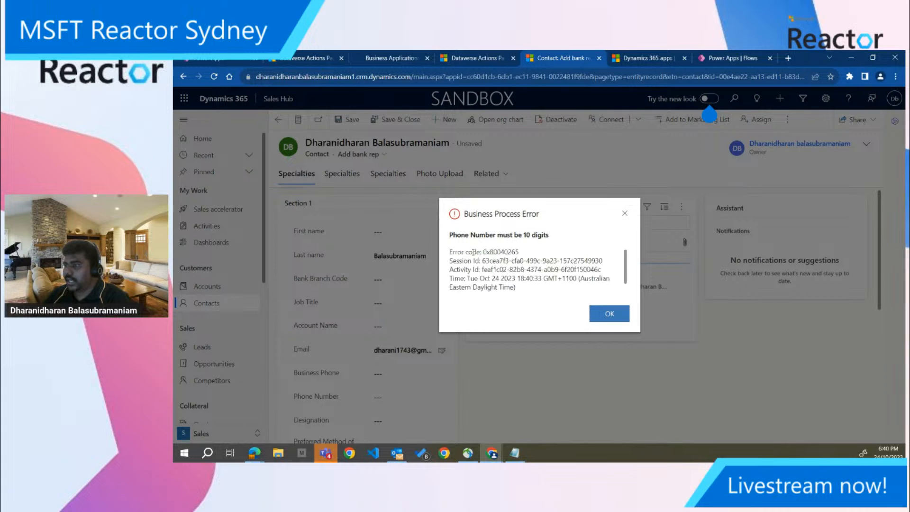
{"action": "left_click", "coordinate": [625, 213]}
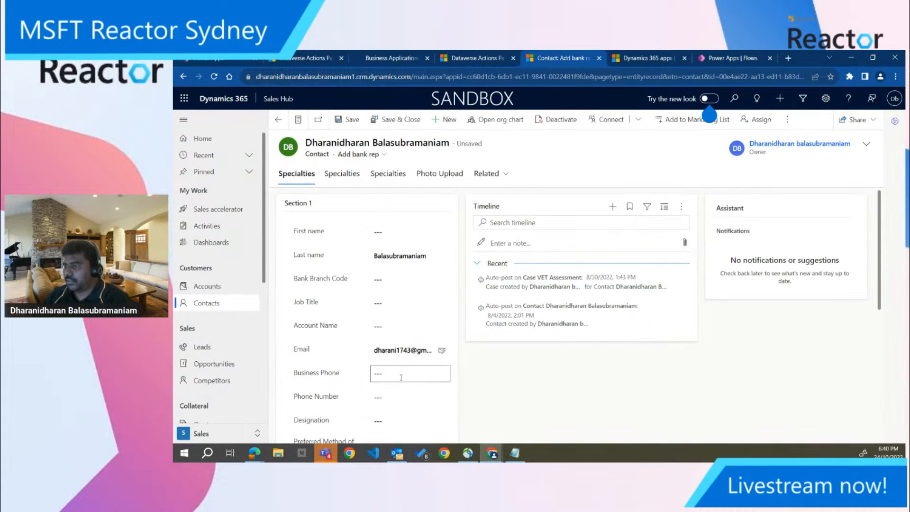
Enter a ten-digit number in the contact's Phone Number field and try to save the record again
{"action": "left_click", "coordinate": [398, 398]}
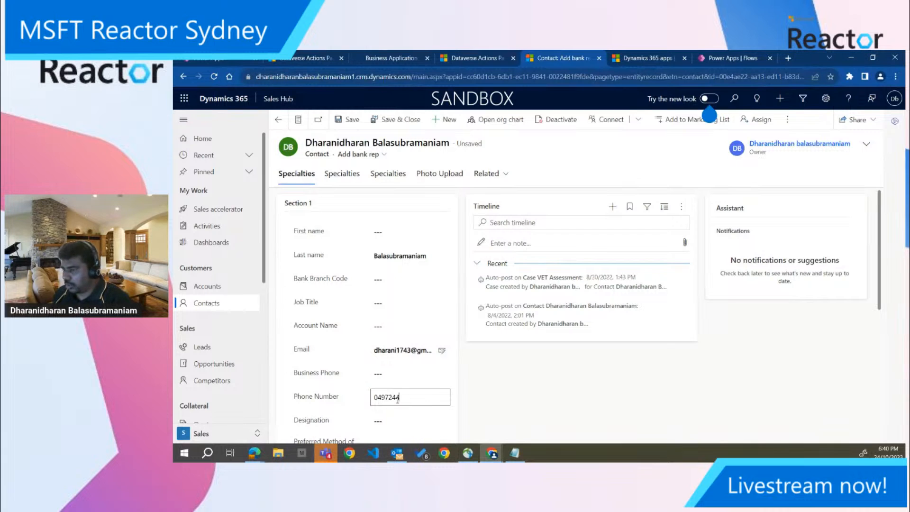
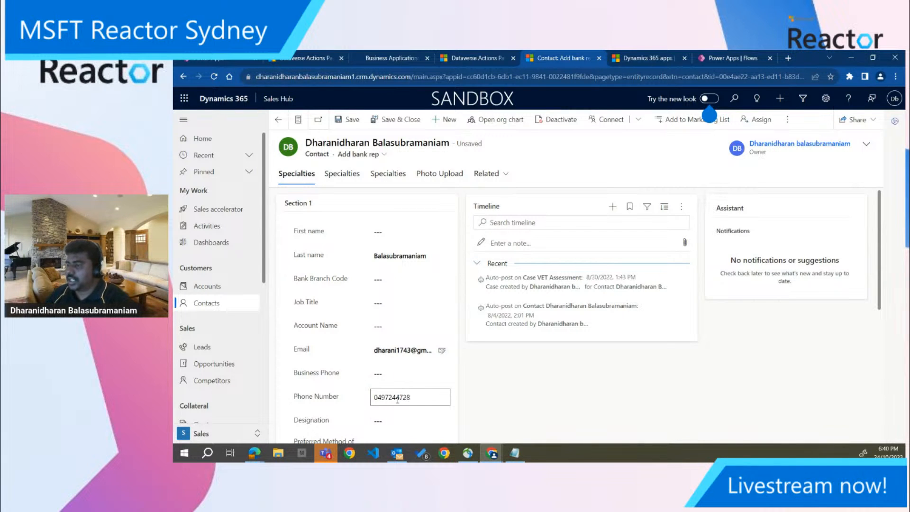
{"action": "left_click", "coordinate": [345, 121]}
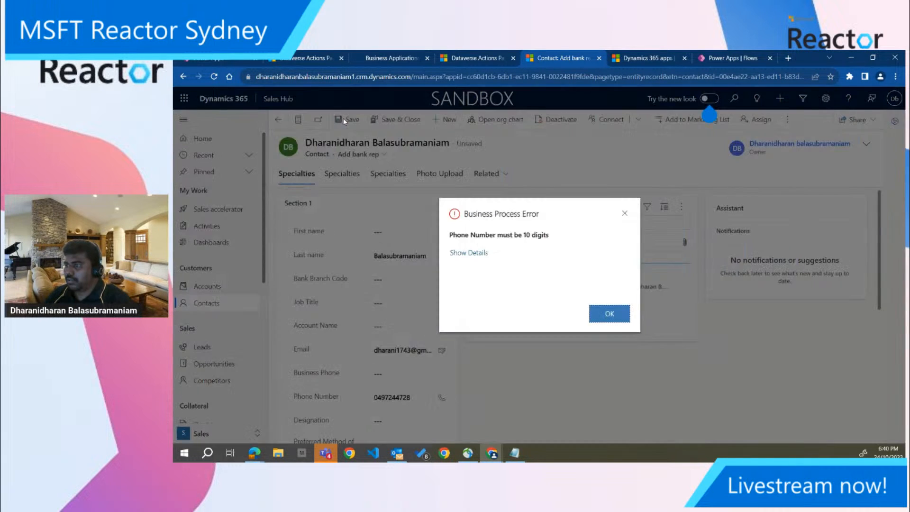
{"action": "left_click", "coordinate": [607, 314]}
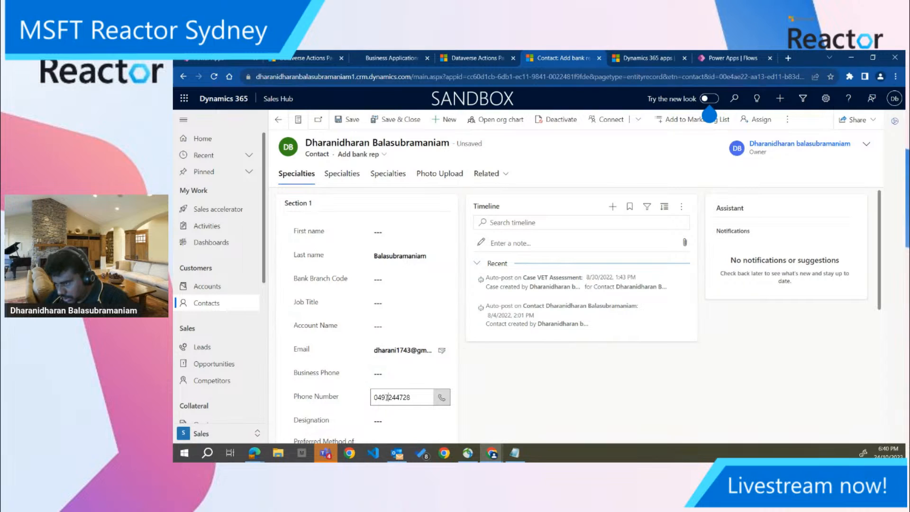
Append one more digit to the contact's Phone Number, try to save the record, and show the error details
{"action": "left_click_drag", "start_coordinate": [390, 398], "coordinate": [371, 400]}
{"action": "left_click", "coordinate": [416, 397]}
{"action": "type", "text": "1"}
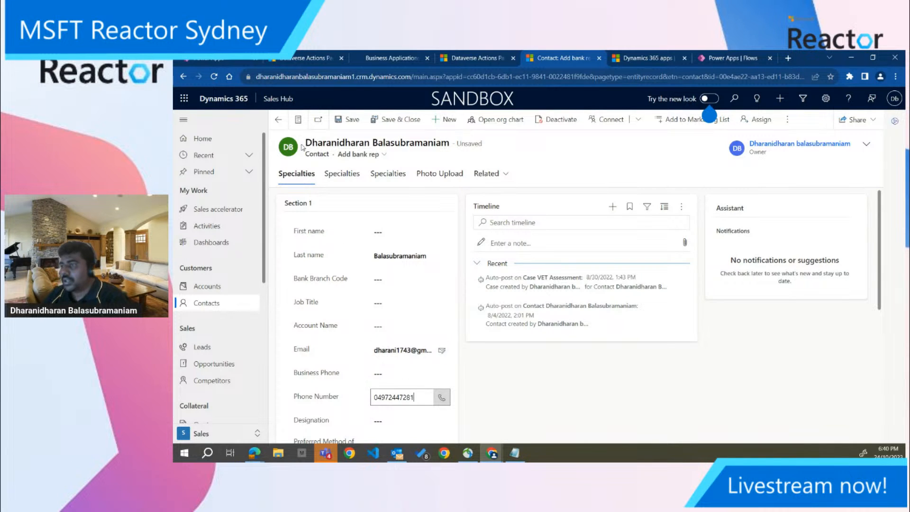
{"action": "left_click", "coordinate": [349, 119]}
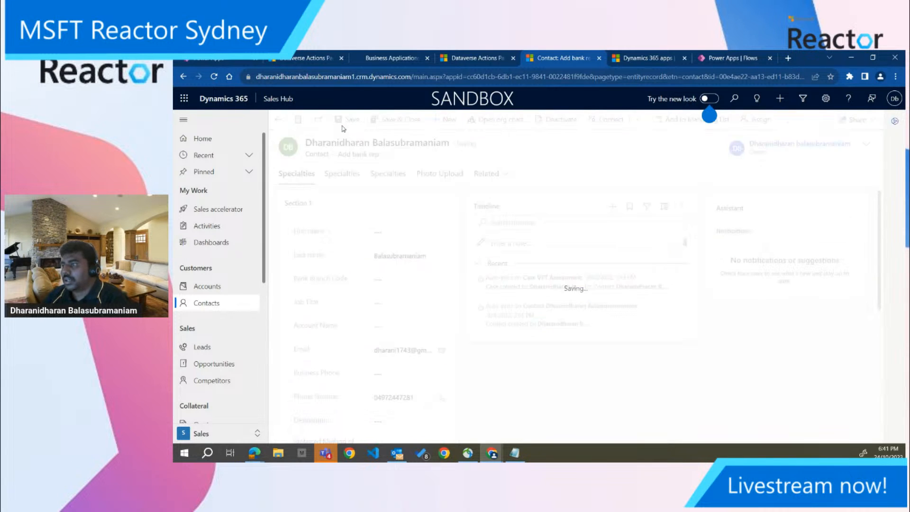
{"action": "left_click", "coordinate": [481, 255]}
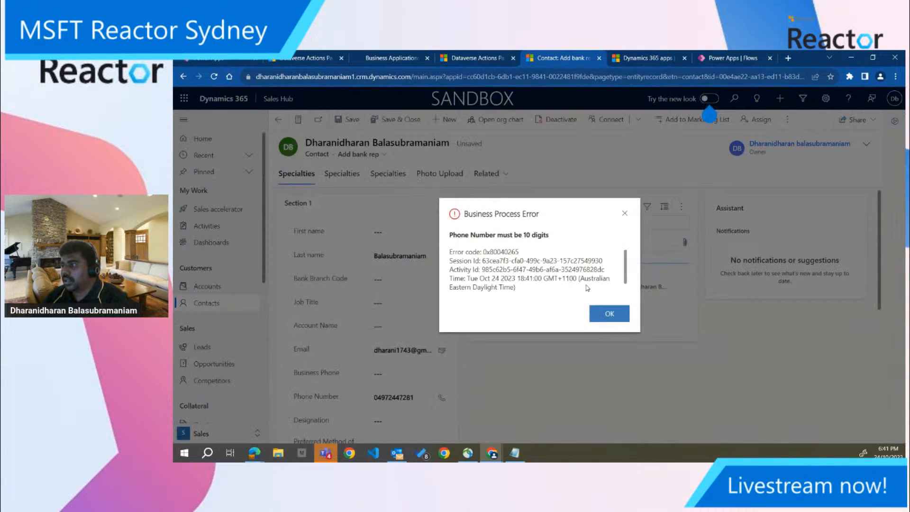
Switch to the Dataverse Accelerator App and open the Phone Number Validation automated plug-in for editing
{"action": "left_click", "coordinate": [488, 57]}
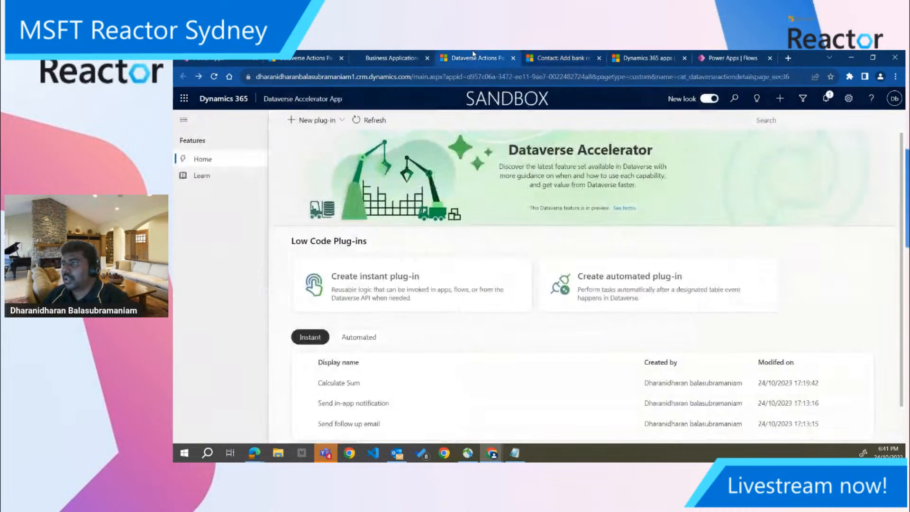
{"action": "left_click", "coordinate": [419, 57]}
{"action": "left_click", "coordinate": [314, 58]}
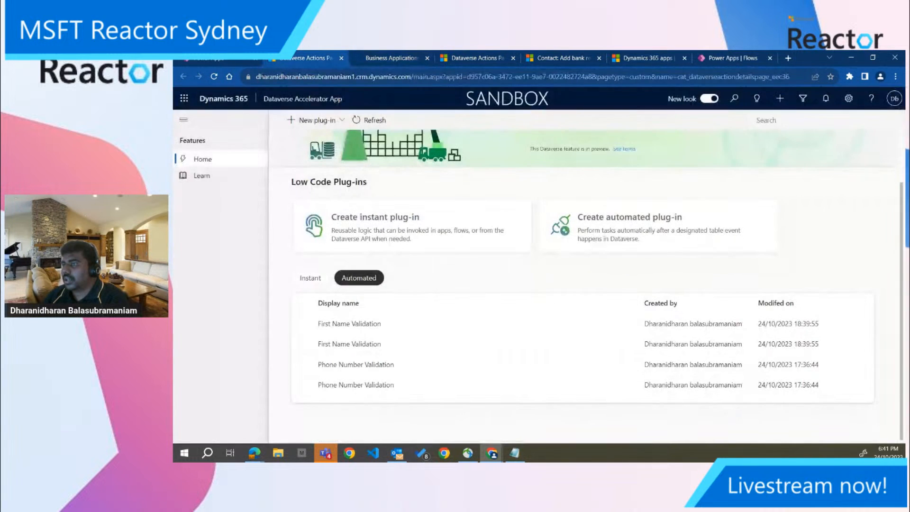
{"action": "left_click", "coordinate": [353, 368]}
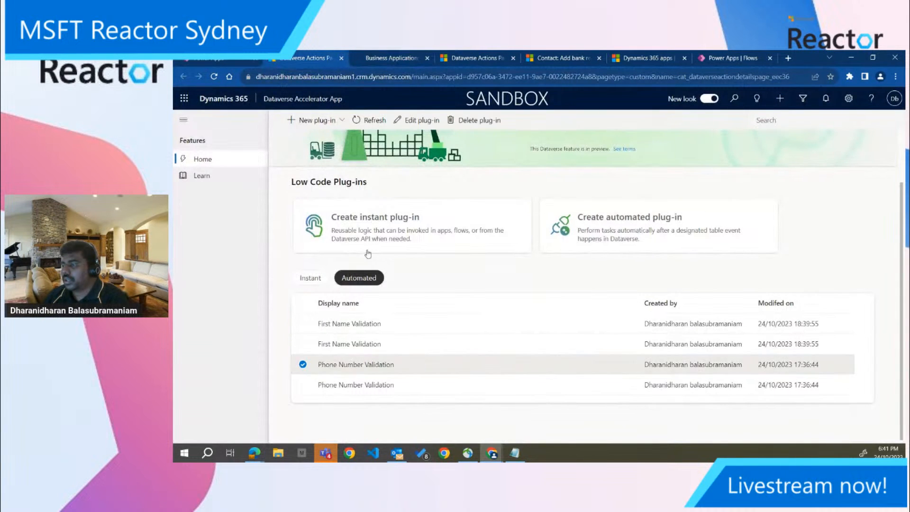
{"action": "left_click", "coordinate": [403, 121]}
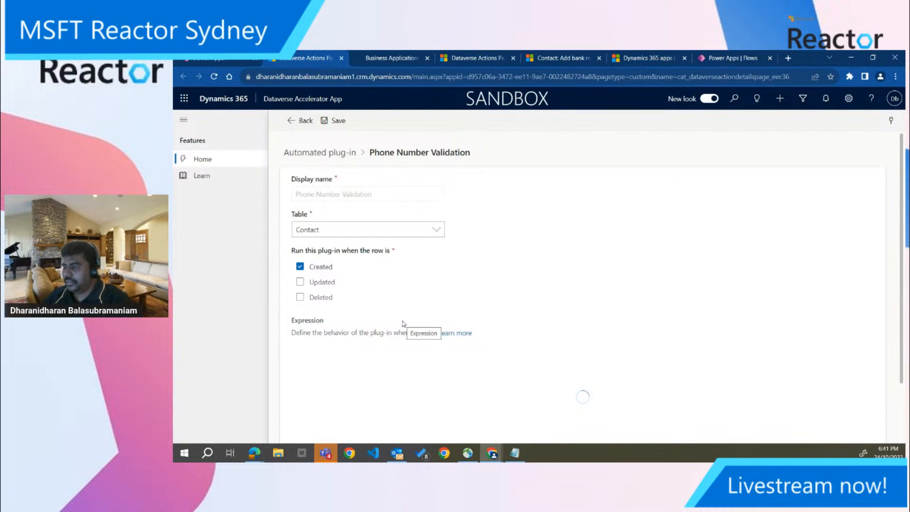
{"action": "scroll", "coordinate": [404, 324], "scroll_direction": "down", "scroll_amount": 2}
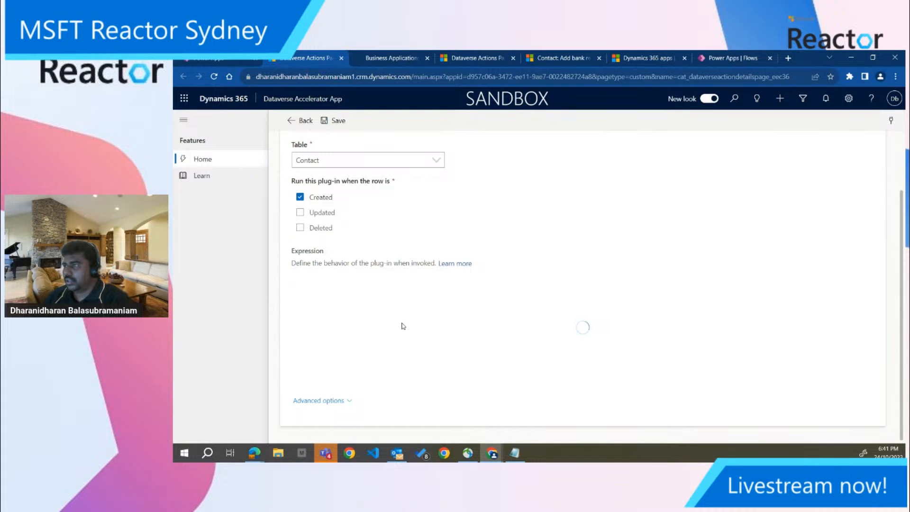
Return to the contact record in Sales Hub and reload it, discarding the unsaved changes
{"action": "left_click", "coordinate": [638, 57]}
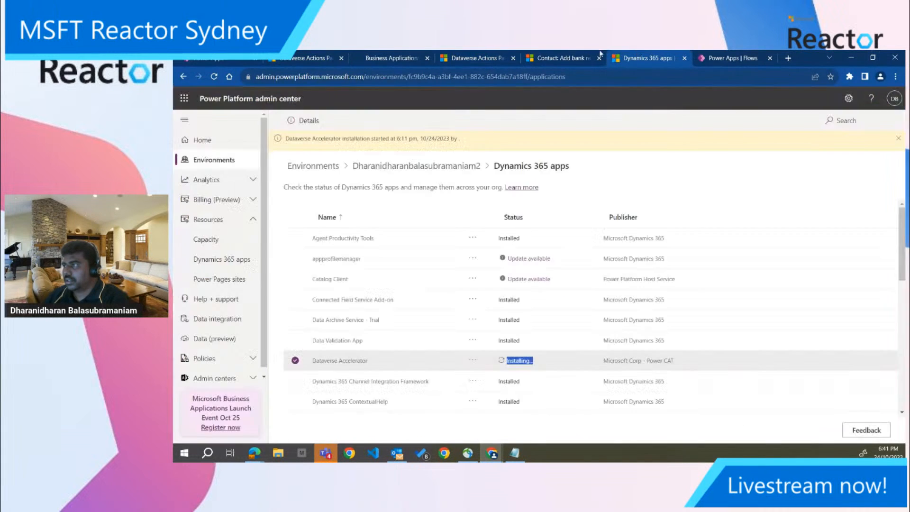
{"action": "left_click", "coordinate": [565, 57]}
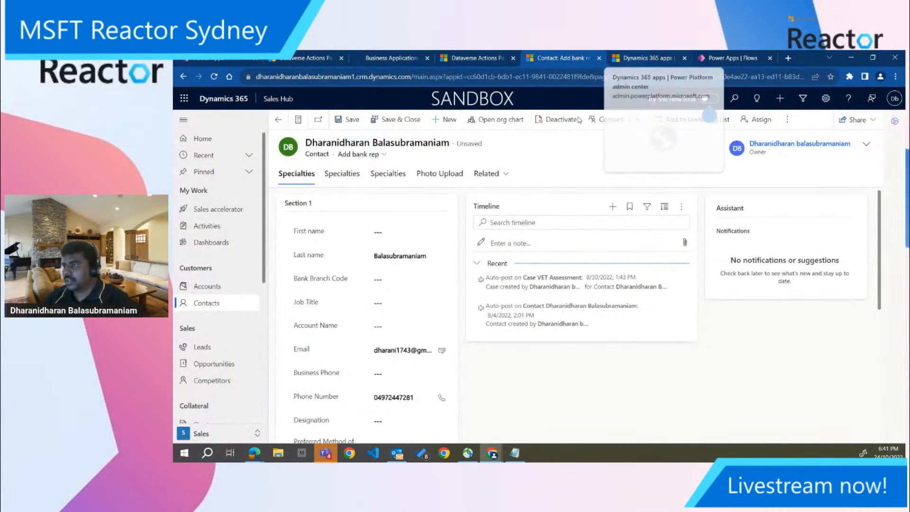
{"action": "key", "text": "F5"}
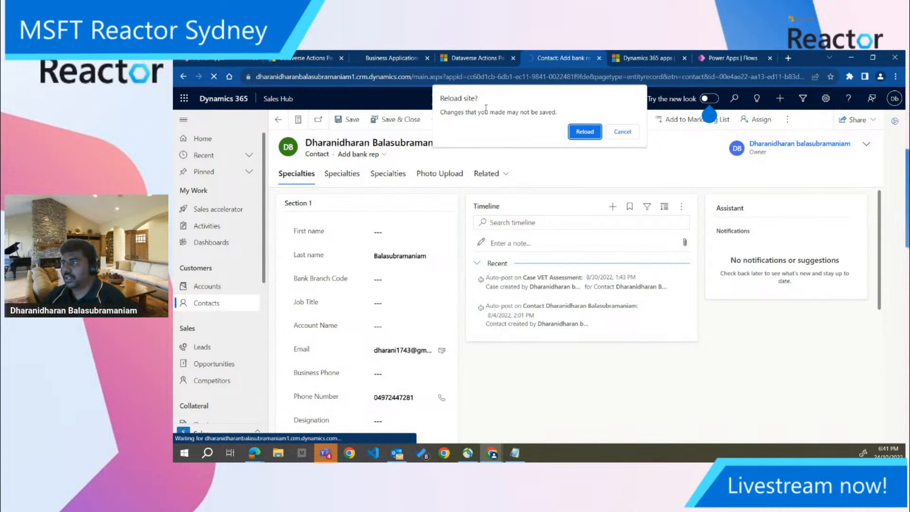
{"action": "left_click", "coordinate": [585, 132]}
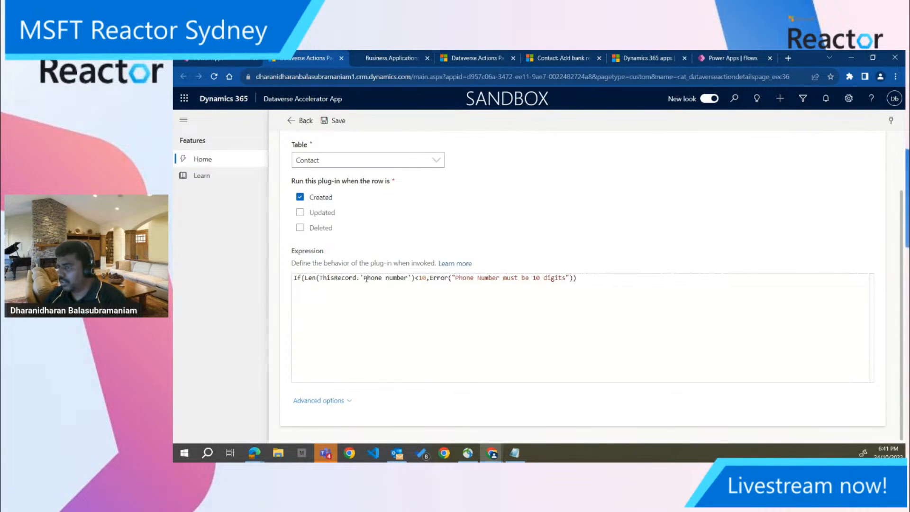
Check the column referenced in the Phone Number Validation expression, and return to the reloaded contact record
{"action": "left_click_drag", "start_coordinate": [364, 277], "coordinate": [410, 278]}
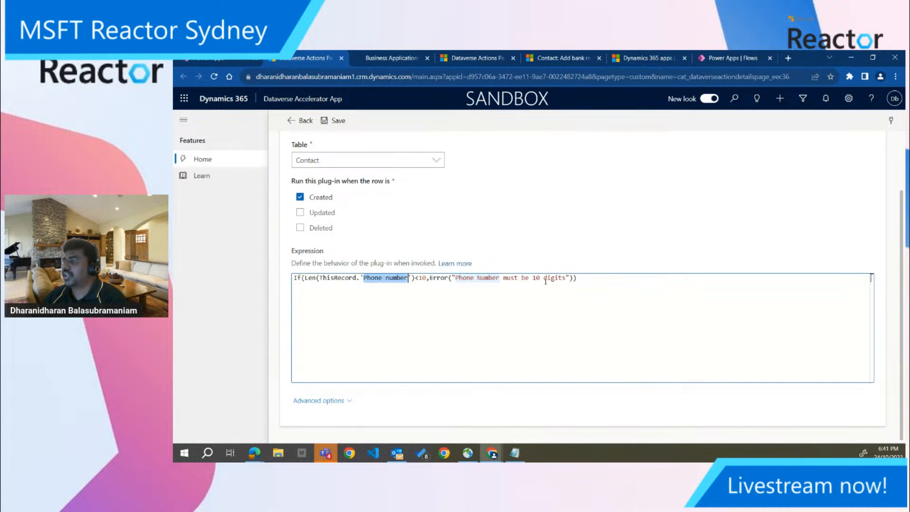
{"action": "left_click", "coordinate": [389, 59]}
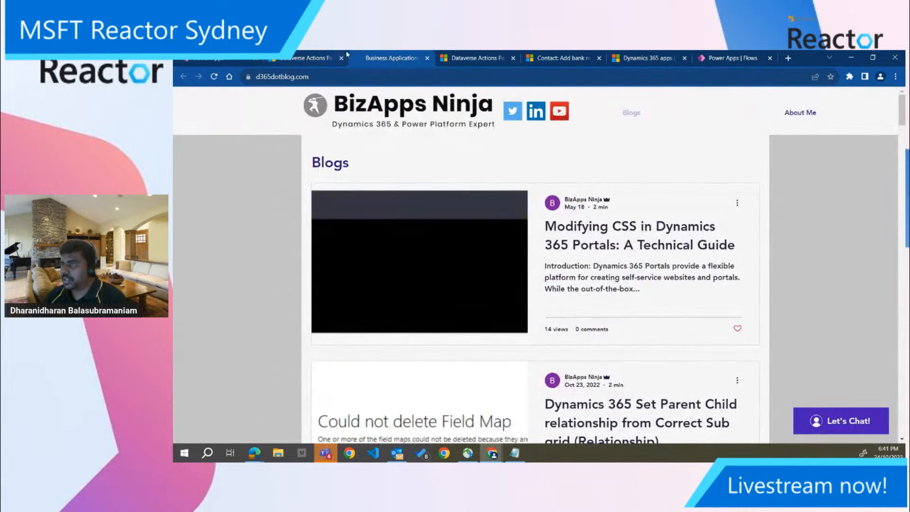
{"action": "left_click", "coordinate": [460, 57]}
{"action": "left_click", "coordinate": [550, 58]}
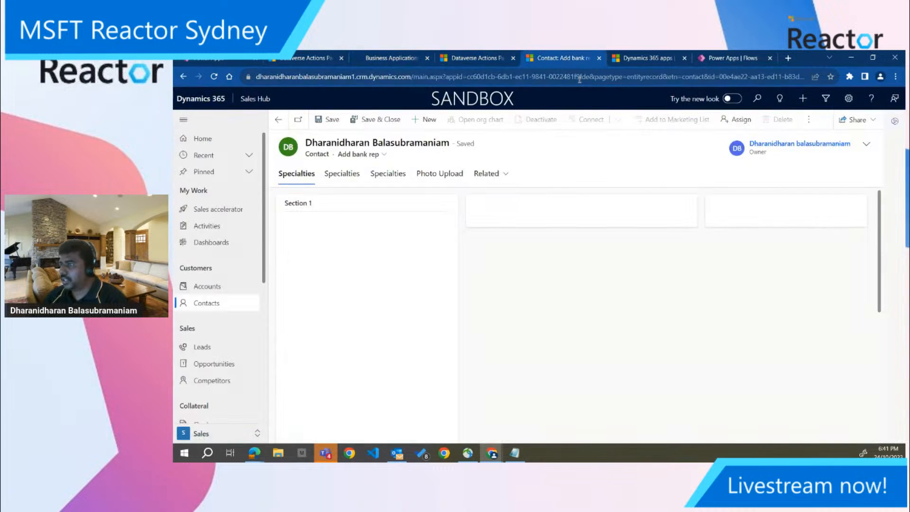
{"action": "left_click", "coordinate": [850, 77]}
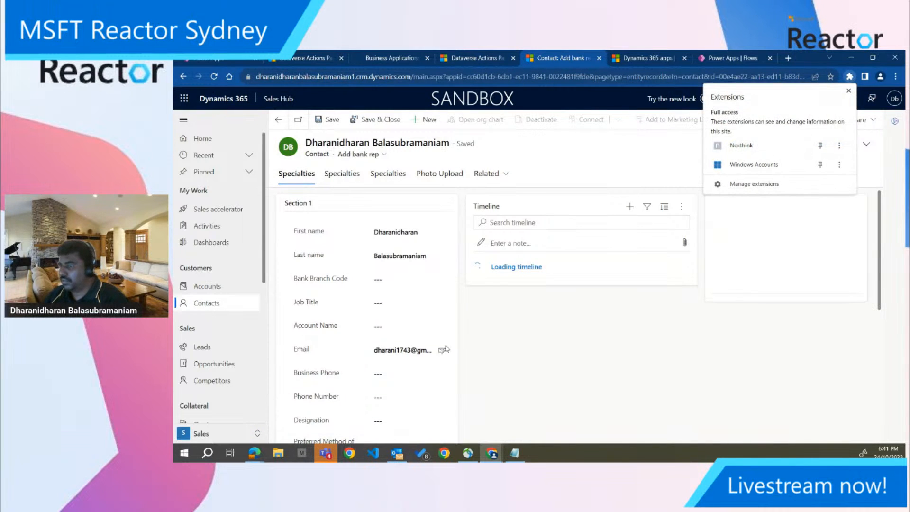
Enter a ten-digit number in the contact's Phone Number field and copy it into the Business Phone field
{"action": "scroll", "coordinate": [384, 309], "scroll_direction": "down", "scroll_amount": 2}
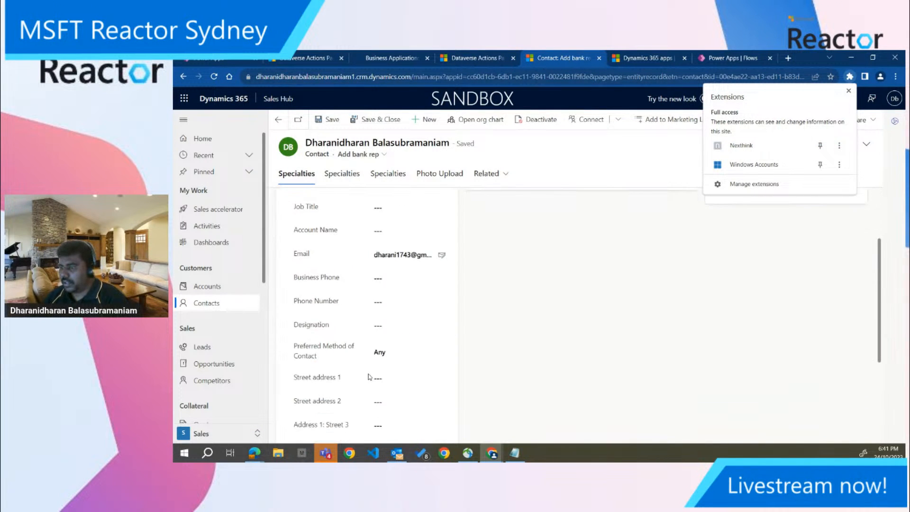
{"action": "left_click", "coordinate": [384, 303]}
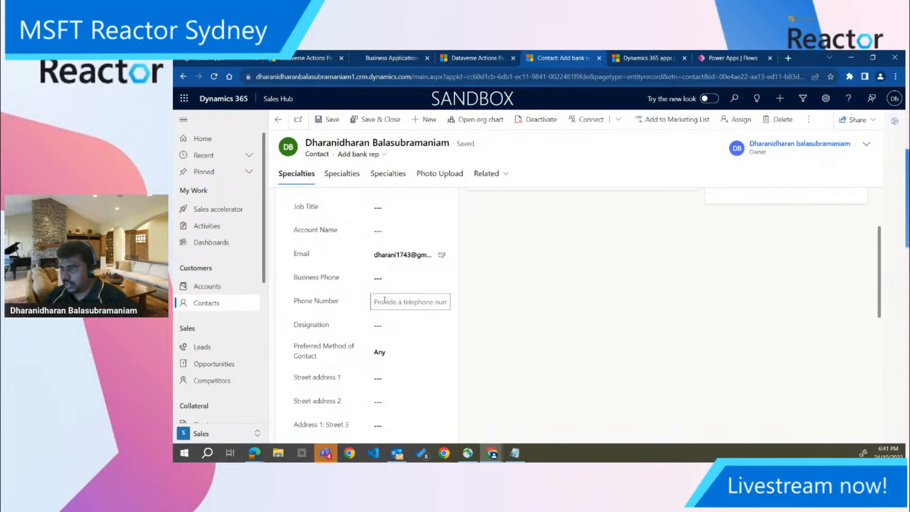
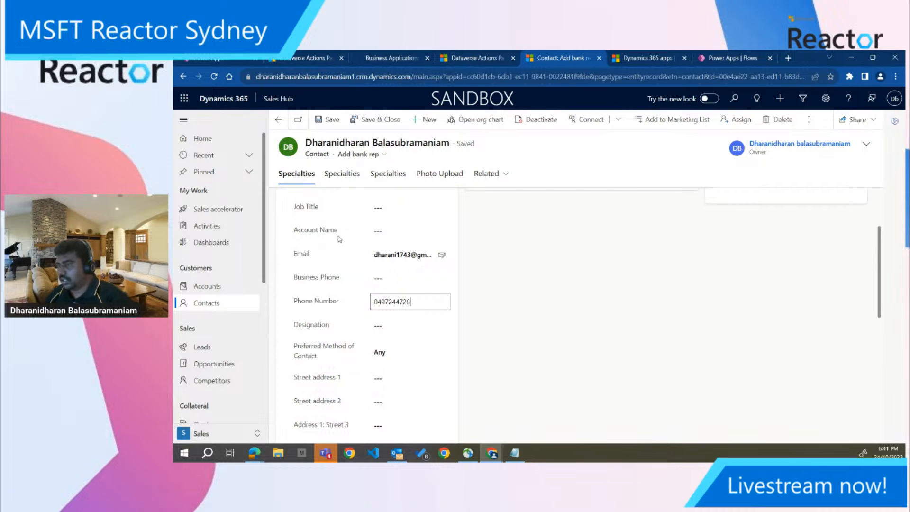
{"action": "left_click_drag", "start_coordinate": [430, 304], "coordinate": [345, 305]}
{"action": "key", "text": "ctrl+c"}
{"action": "left_click", "coordinate": [379, 281]}
{"action": "key", "text": "ctrl+v"}
{"action": "left_click", "coordinate": [498, 304]}
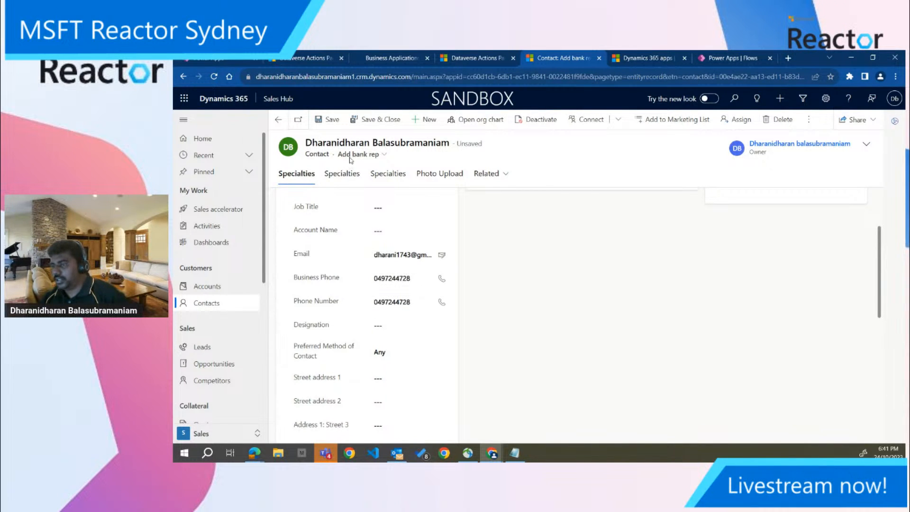
Try to save the contact and open the downloaded log file of the resulting error
{"action": "left_click", "coordinate": [331, 123]}
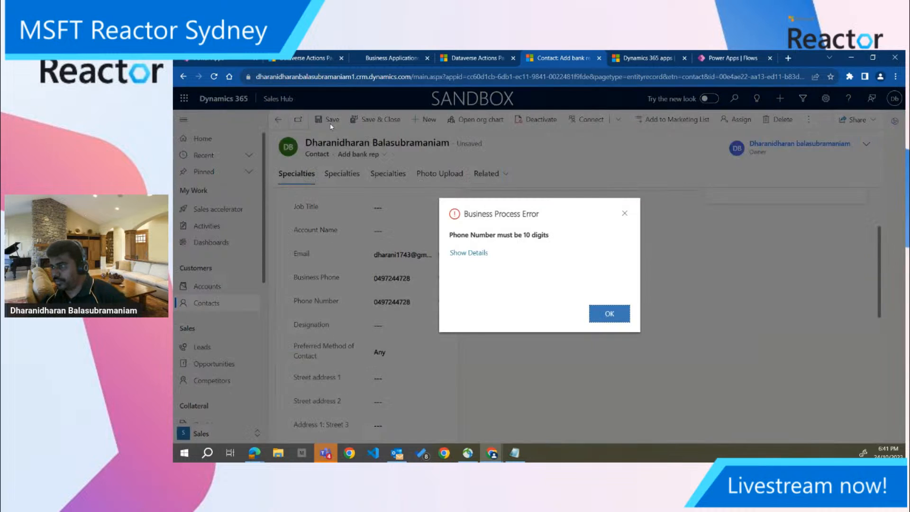
{"action": "left_click", "coordinate": [480, 253]}
{"action": "scroll", "coordinate": [491, 271], "scroll_direction": "down", "scroll_amount": 1}
{"action": "left_click", "coordinate": [487, 293]}
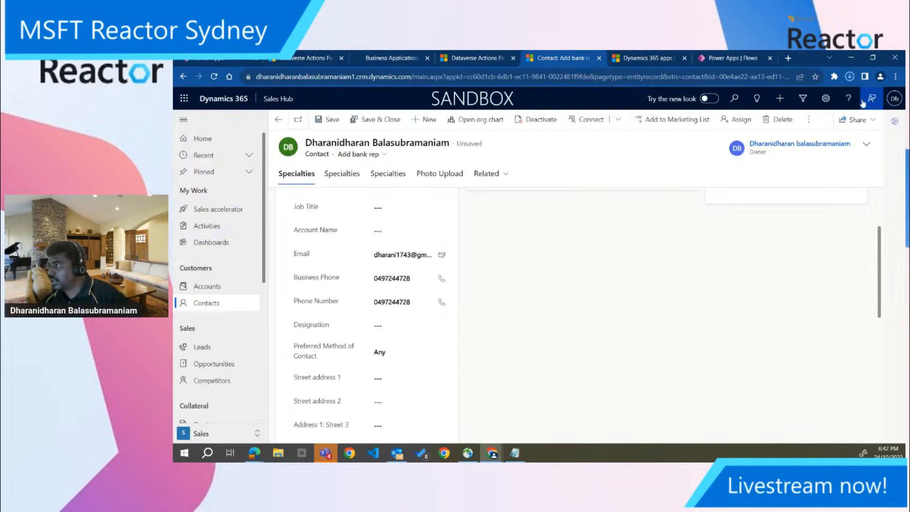
{"action": "left_click", "coordinate": [850, 77]}
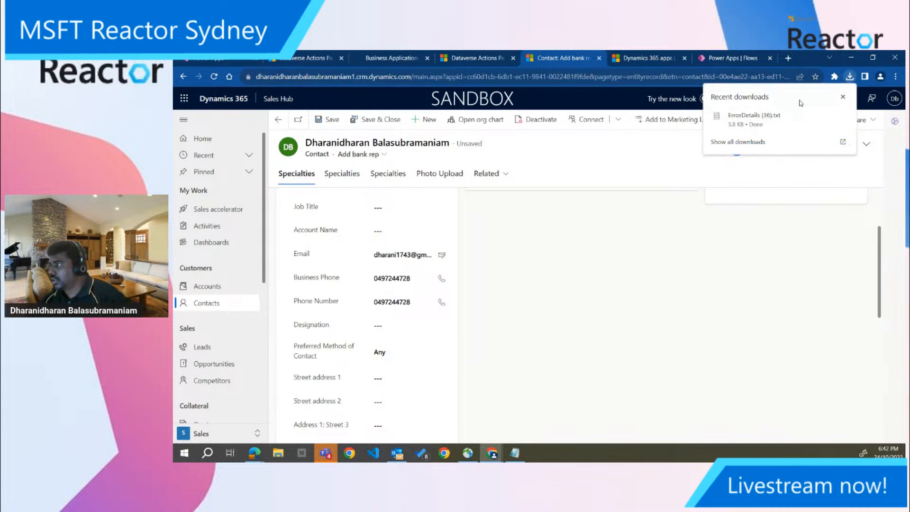
{"action": "left_click", "coordinate": [761, 117]}
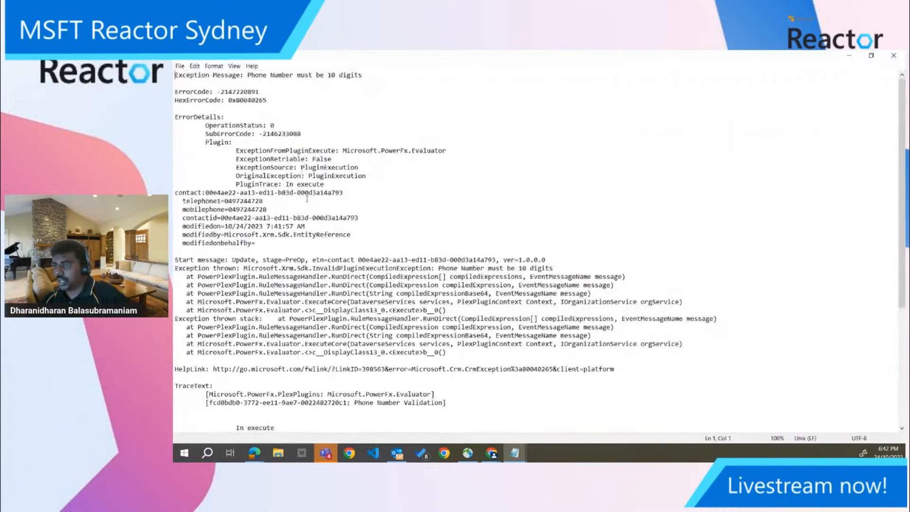
Examine the error log's exception trace and the telephone1 and mobilephone entries passed to the plug-in
{"action": "scroll", "coordinate": [307, 199], "scroll_direction": "down", "scroll_amount": 1}
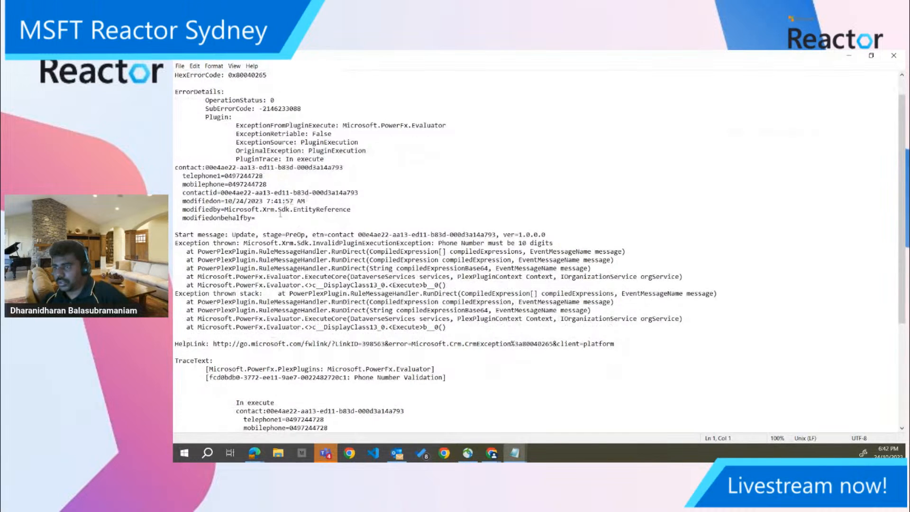
{"action": "double_click", "coordinate": [233, 252]}
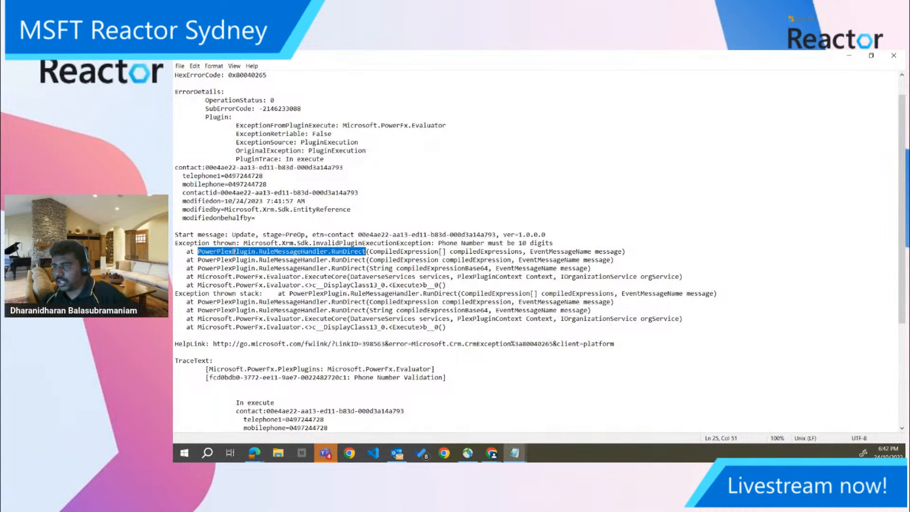
{"action": "scroll", "coordinate": [234, 251], "scroll_direction": "up", "scroll_amount": 1}
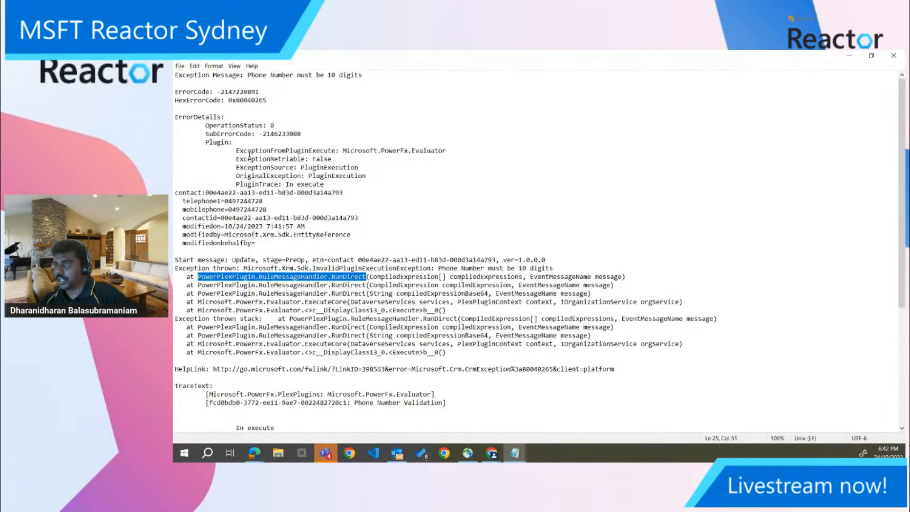
{"action": "scroll", "coordinate": [250, 153], "scroll_direction": "down", "scroll_amount": 7}
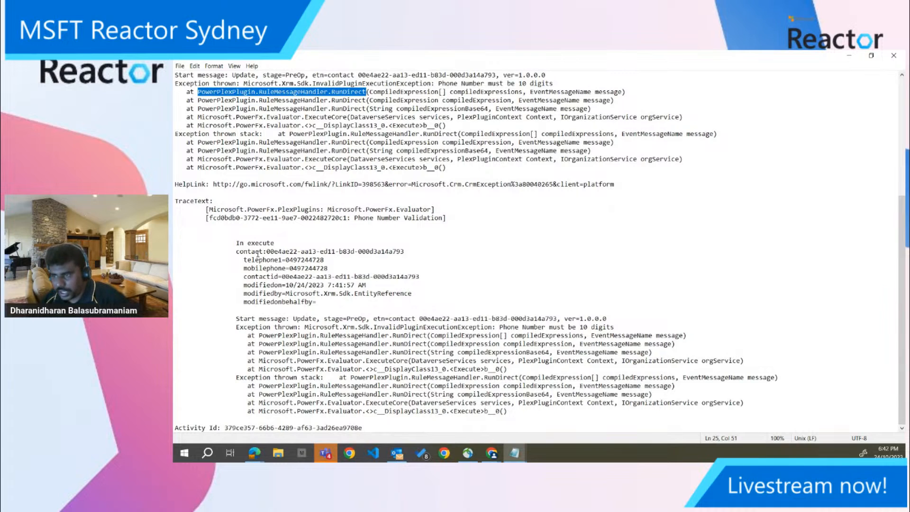
{"action": "double_click", "coordinate": [268, 260]}
{"action": "double_click", "coordinate": [266, 268]}
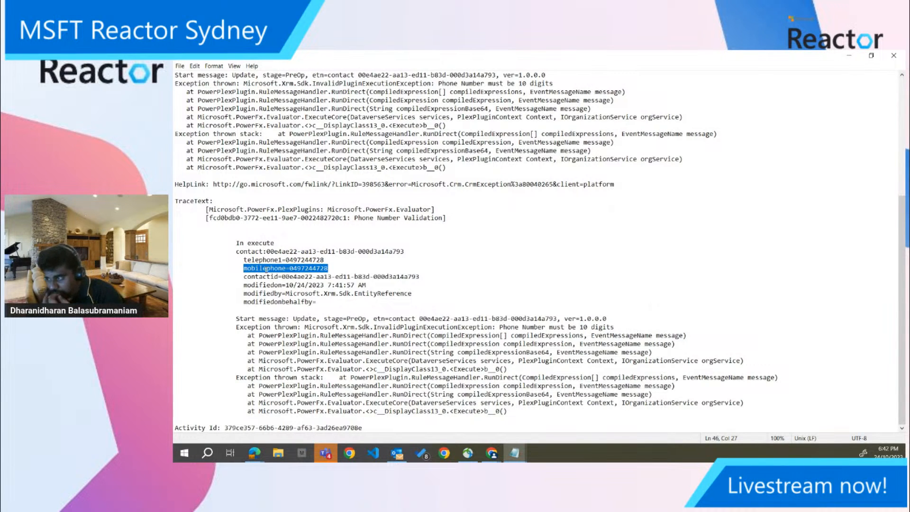
Put away the error log and return to the expression of the Phone Number Validation plug-in
{"action": "left_click", "coordinate": [850, 55]}
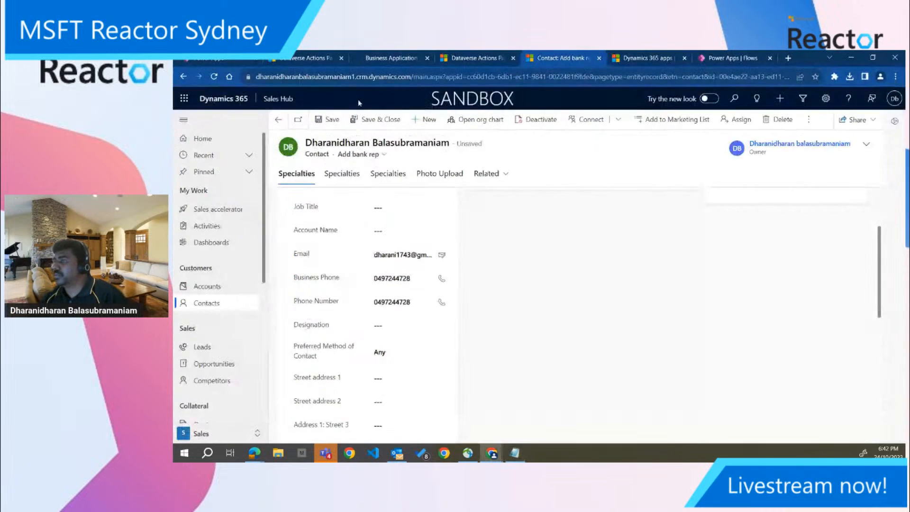
{"action": "left_click", "coordinate": [304, 54]}
{"action": "left_click", "coordinate": [371, 296]}
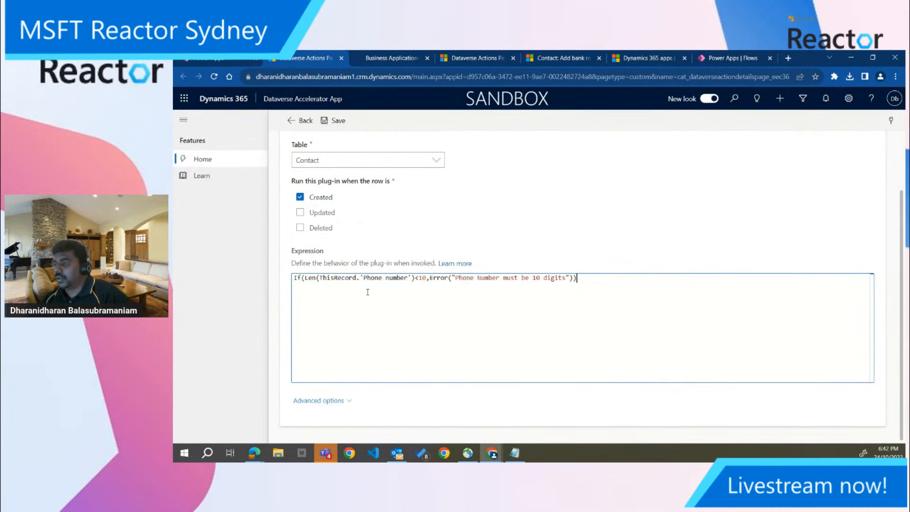
Try to replace the 'Phone number' column in the Len function with the contact's mobile phone column
{"action": "left_click_drag", "start_coordinate": [361, 278], "coordinate": [412, 278]}
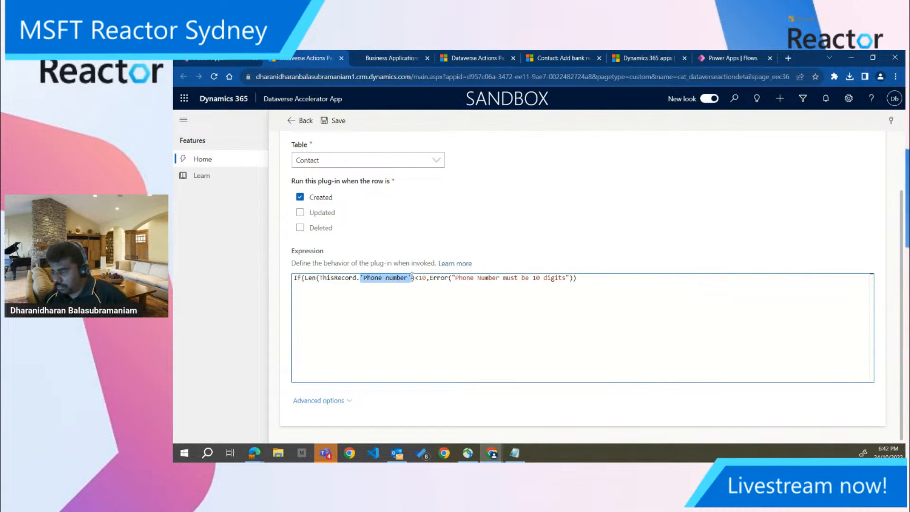
{"action": "type", "text": "mobile"}
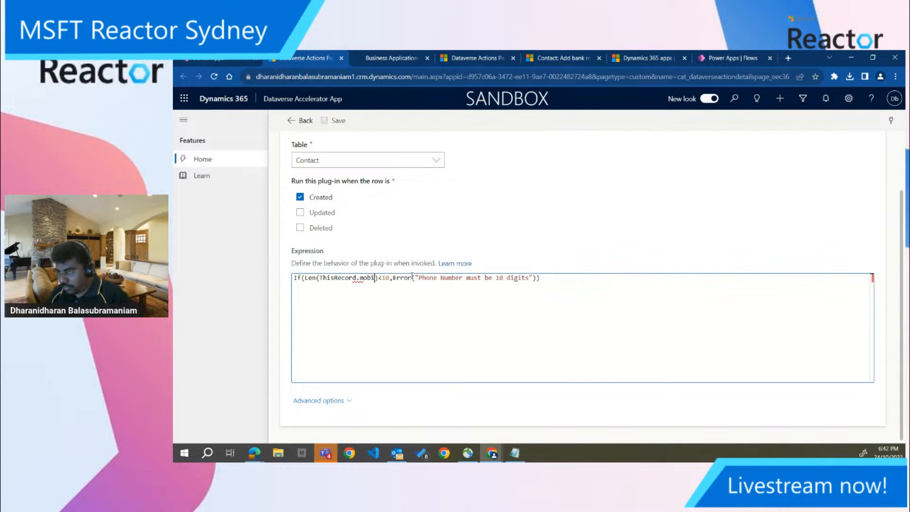
{"action": "key", "text": "BackSpace"}
{"action": "key", "text": "BackSpace"}
{"action": "key", "text": "BackSpace"}
{"action": "key", "text": "BackSpace"}
{"action": "key", "text": "BackSpace"}
{"action": "key", "text": "BackSpace"}
{"action": "key", "text": "BackSpace"}
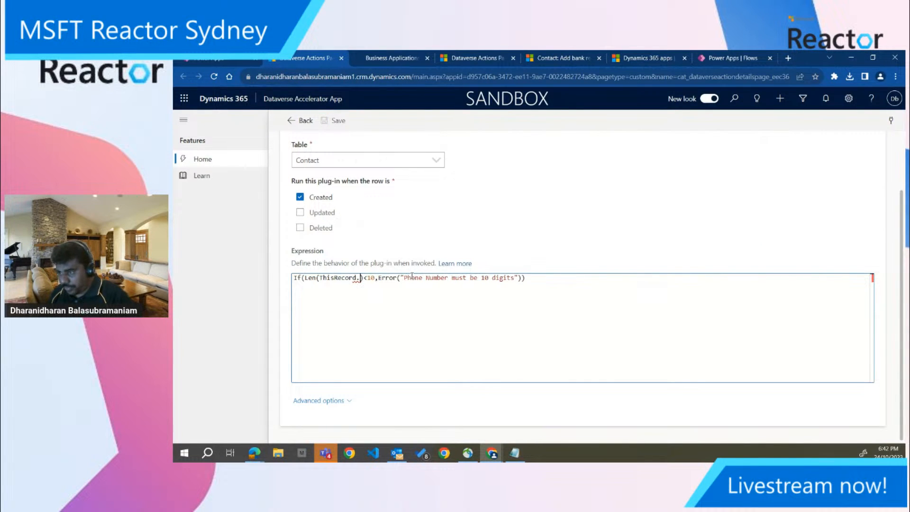
{"action": "type", "text": "."}
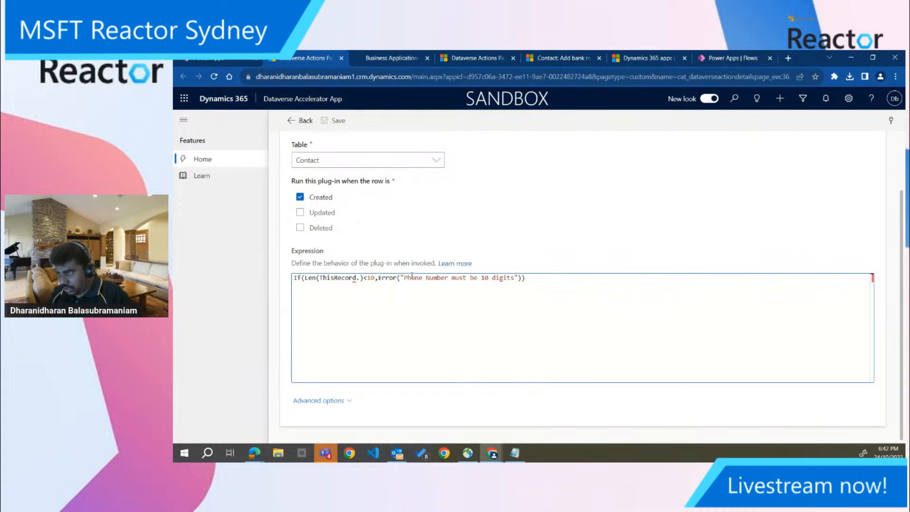
{"action": "type", "text": "Mo"}
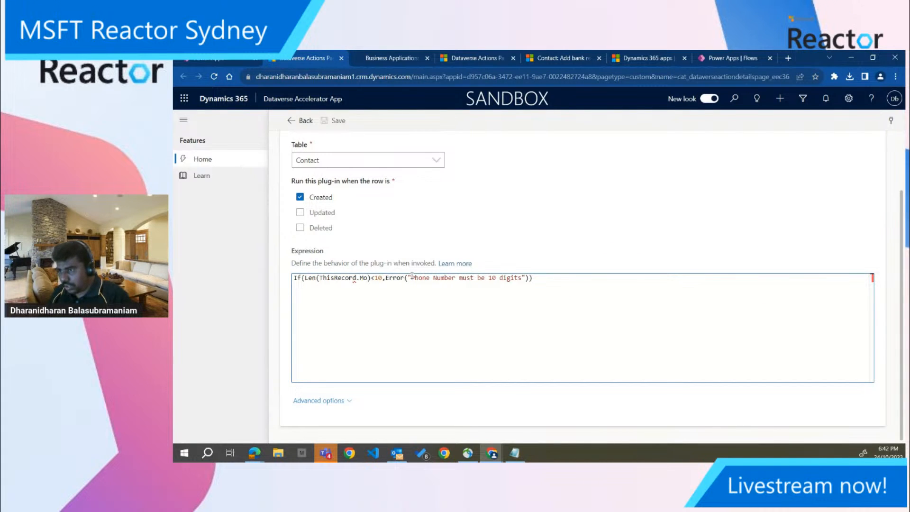
{"action": "key", "text": "BackSpace"}
{"action": "key", "text": "BackSpace"}
{"action": "key", "text": "BackSpace"}
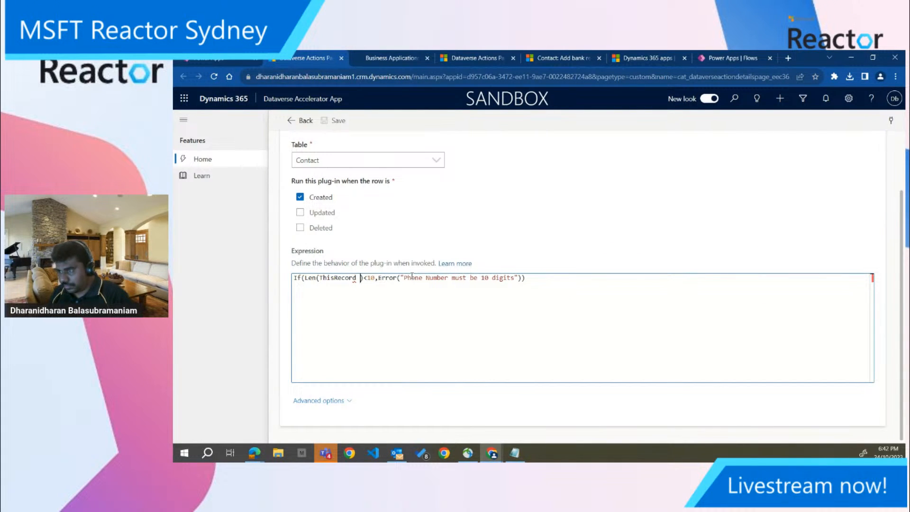
{"action": "type", "text": "."}
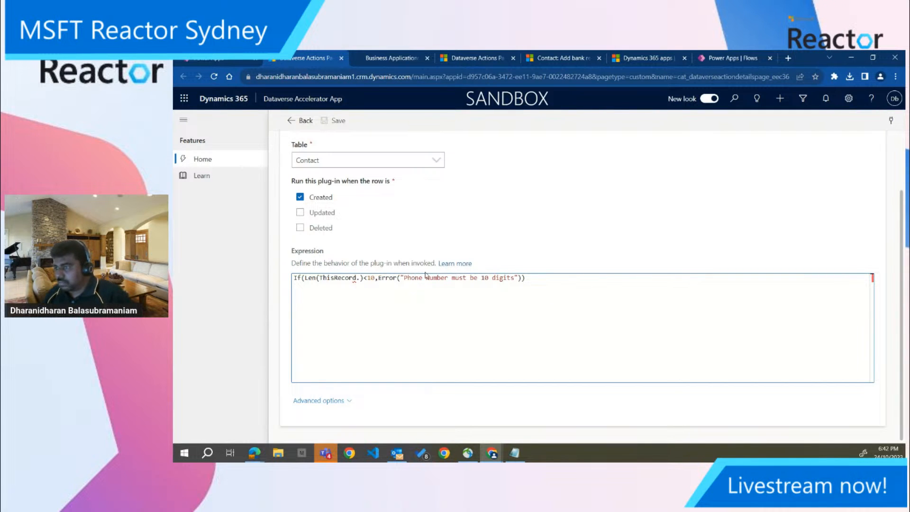
Clear the whole plug-in expression and start it over with ThisRecord
{"action": "key", "text": "ctrl+a"}
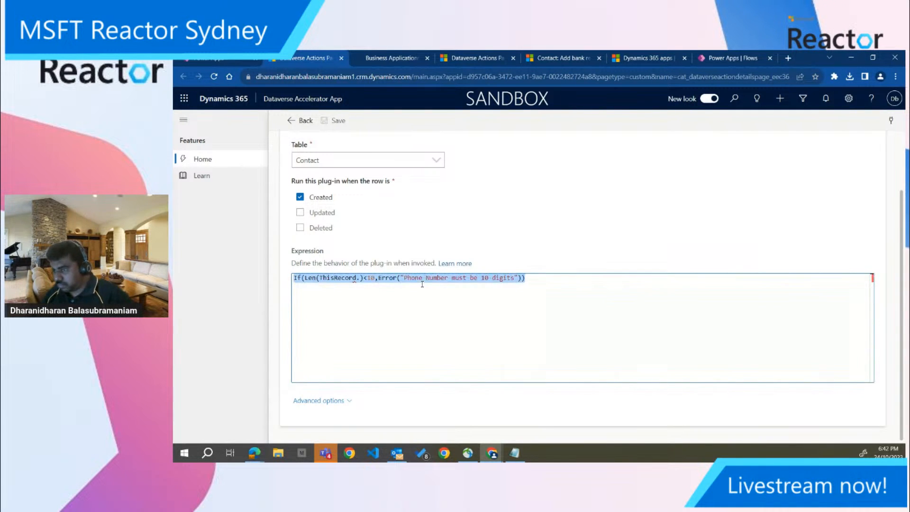
{"action": "key", "text": "BackSpace"}
{"action": "type", "text": "This"}
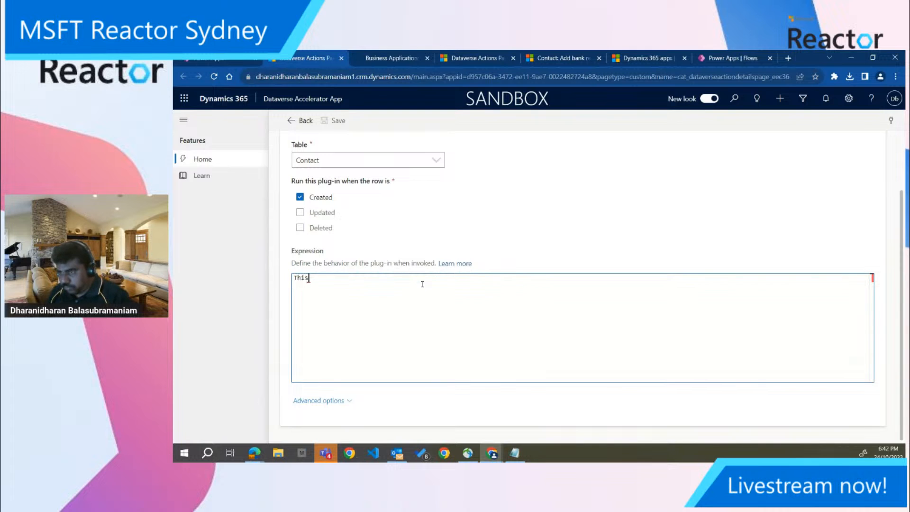
{"action": "type", "text": "Record."}
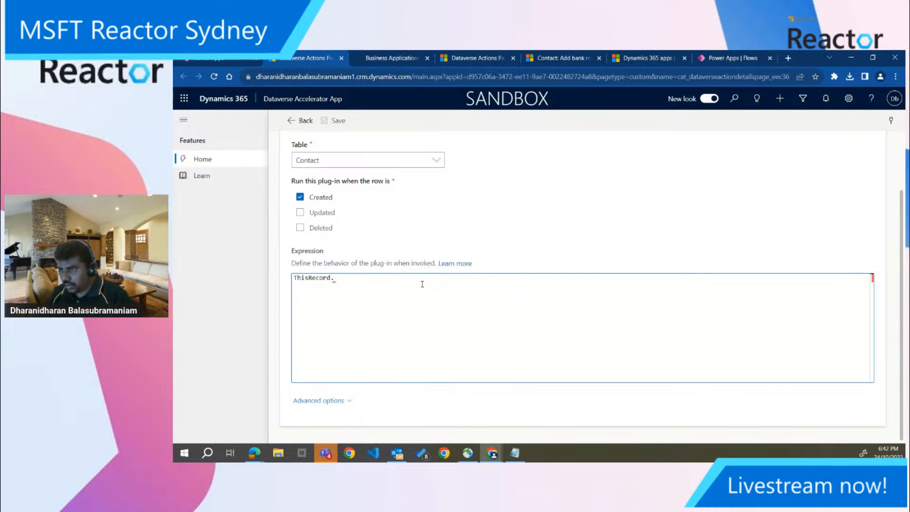
Reopen the Phone Number Validation plug-in for editing and replace its expression with ThisRecord.'Mobile Phone'
{"action": "left_click", "coordinate": [304, 120]}
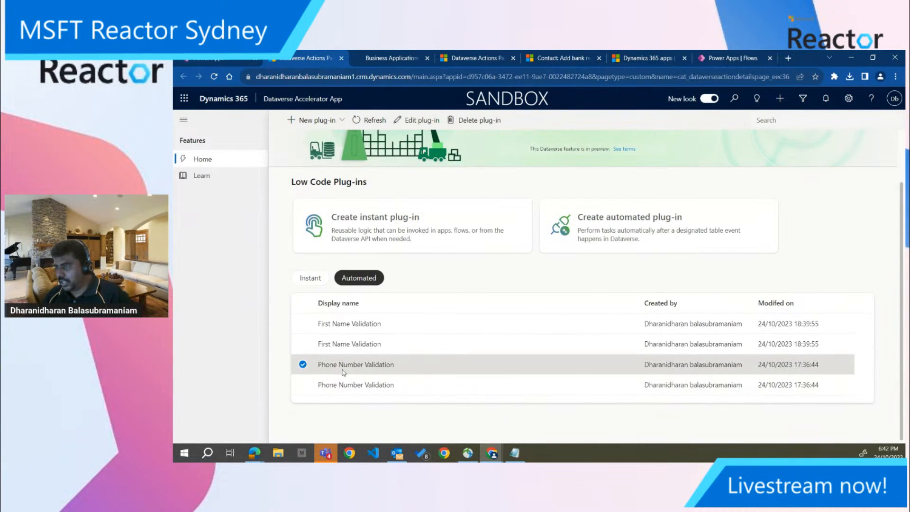
{"action": "left_click", "coordinate": [417, 120]}
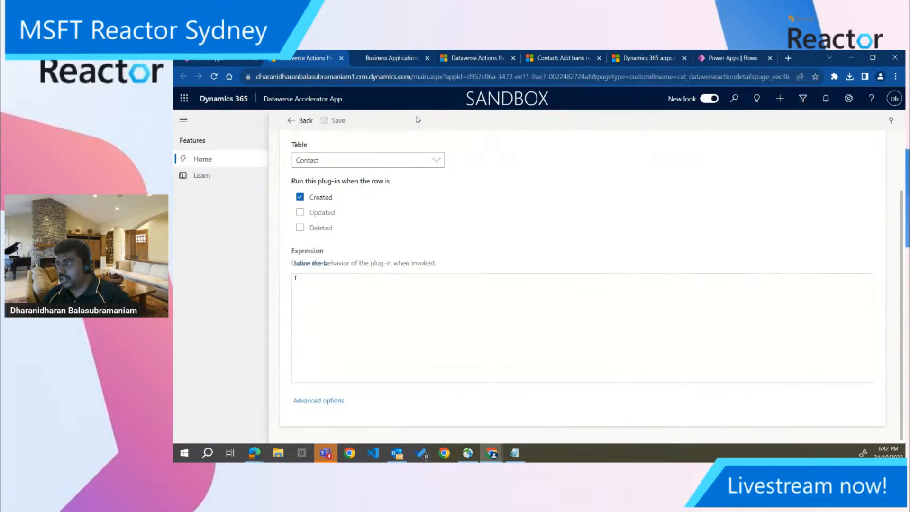
{"action": "left_click_drag", "start_coordinate": [341, 278], "coordinate": [235, 278]}
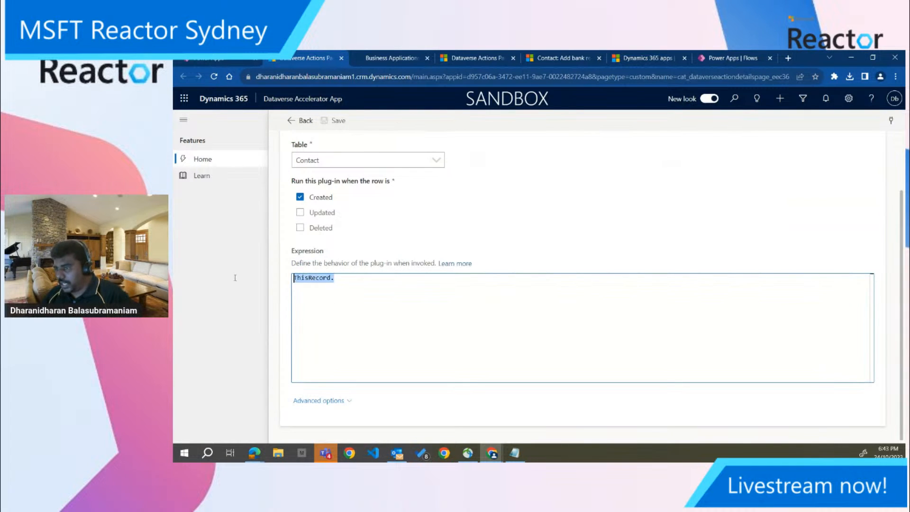
{"action": "type", "text": "This"}
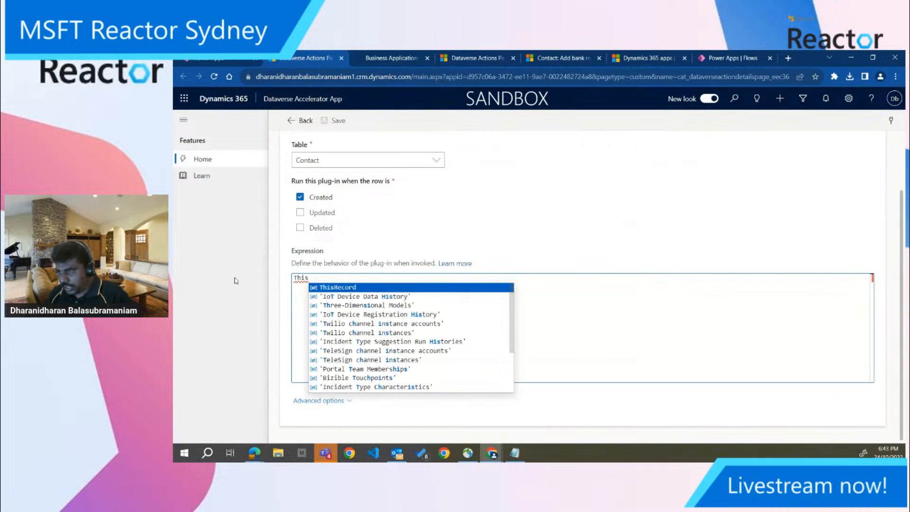
{"action": "type", "text": "Record.Mo"}
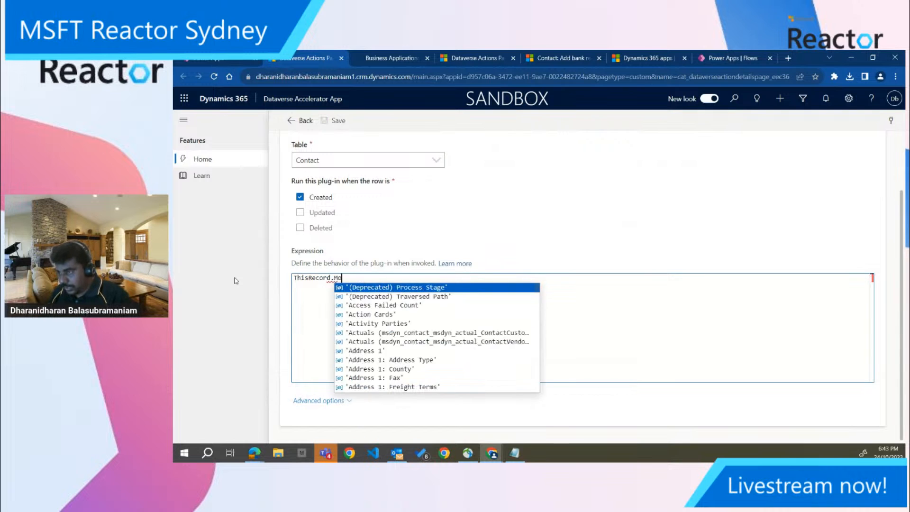
{"action": "key", "text": "Down"}
{"action": "key", "text": "Return"}
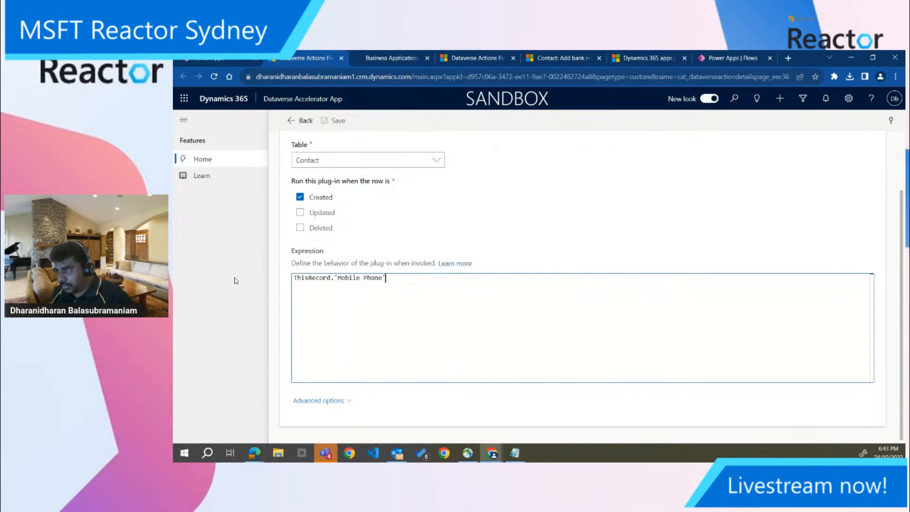
Wrap the Mobile Phone reference in a Len function and put an opening If( in front of it
{"action": "left_click", "coordinate": [293, 278]}
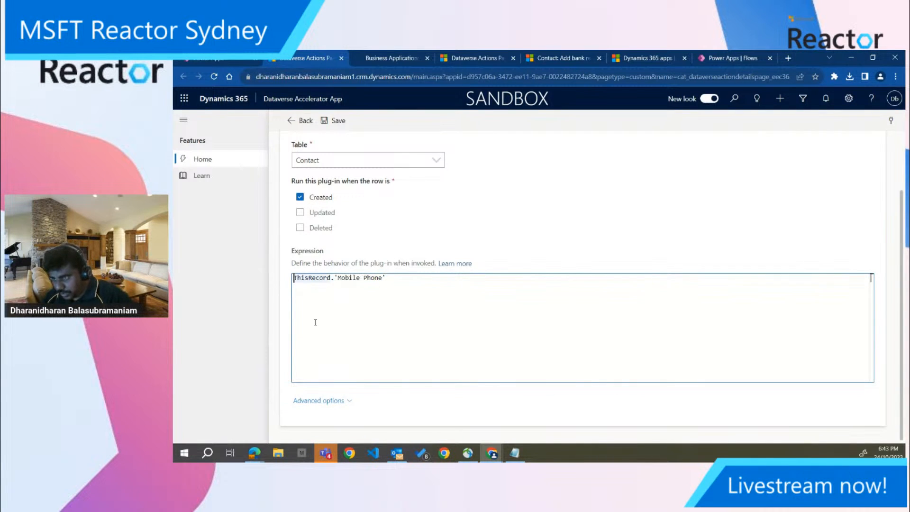
{"action": "type", "text": "Len("}
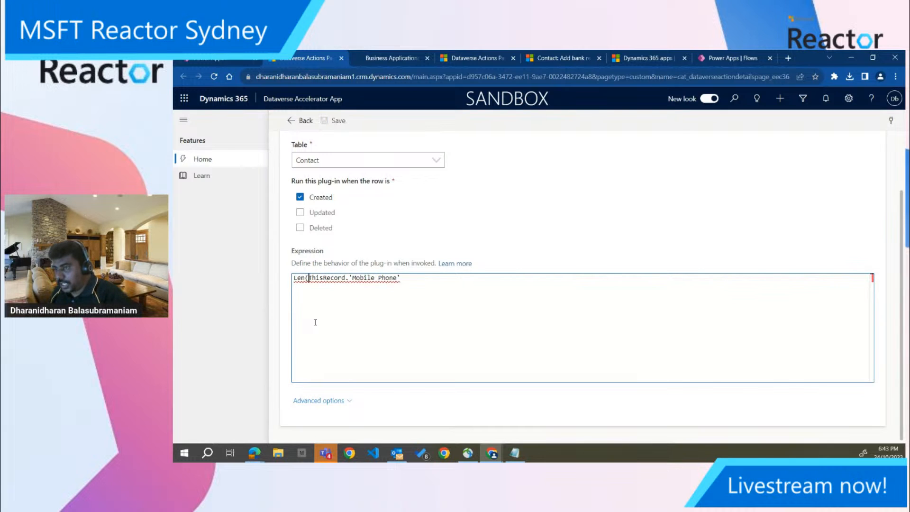
{"action": "key", "text": "Right"}
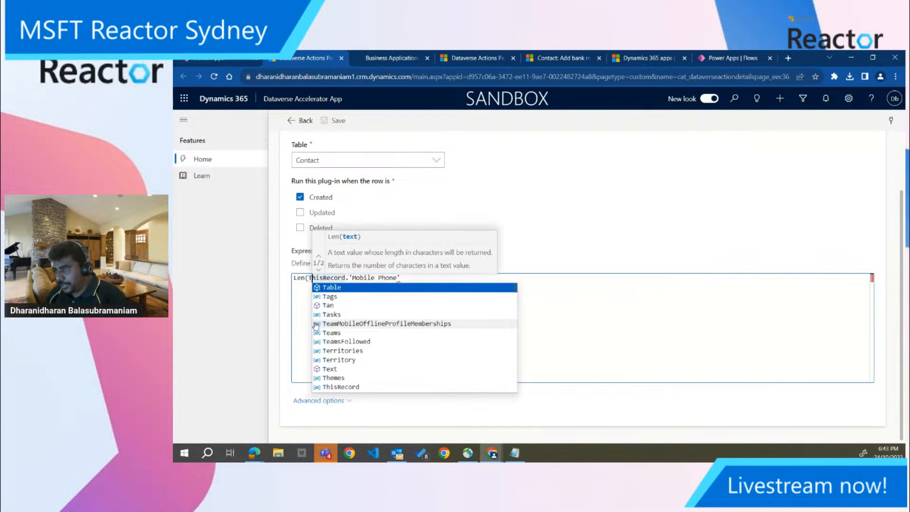
{"action": "left_click", "coordinate": [432, 276]}
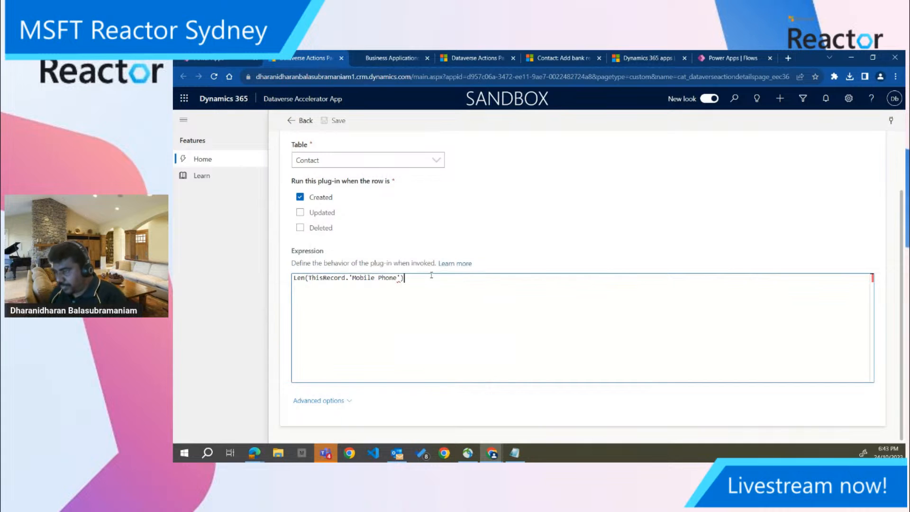
{"action": "type", "text": "If("}
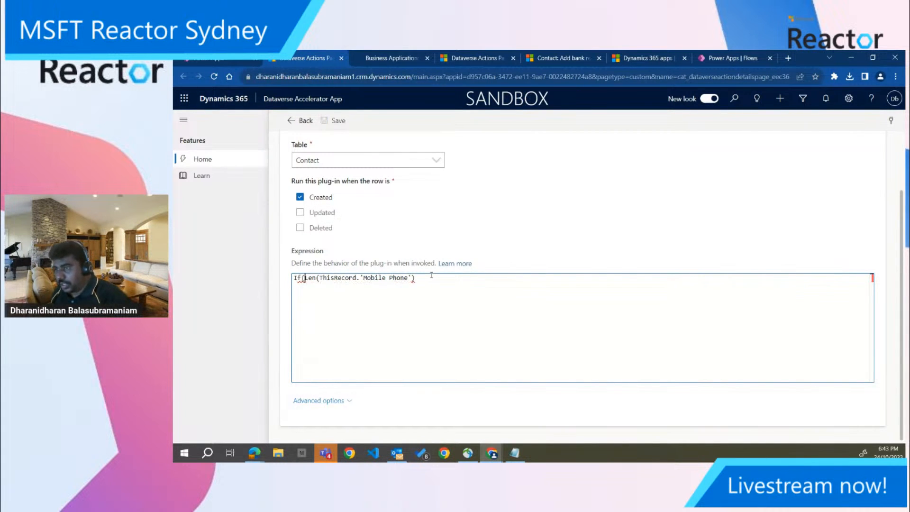
Complete the If expression with <10 and Error("Phone number must be 10 digit"), and save the plug-in
{"action": "left_click", "coordinate": [432, 276]}
{"action": "type", "text": "<10,Error"}
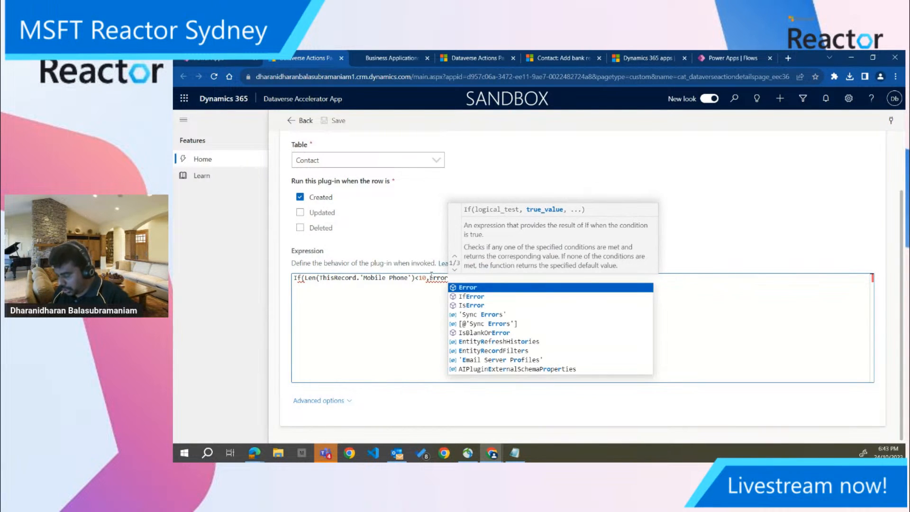
{"action": "type", "text": "(\"\")"}
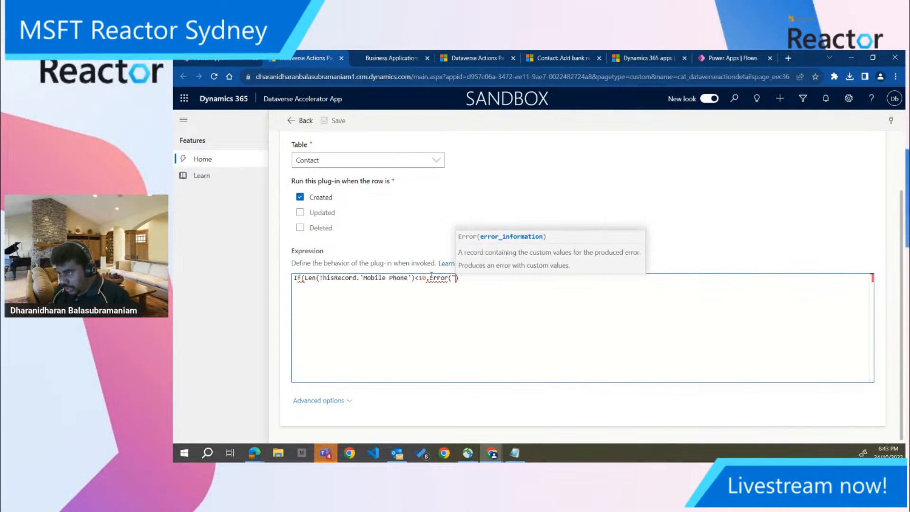
{"action": "type", "text": "Phone "}
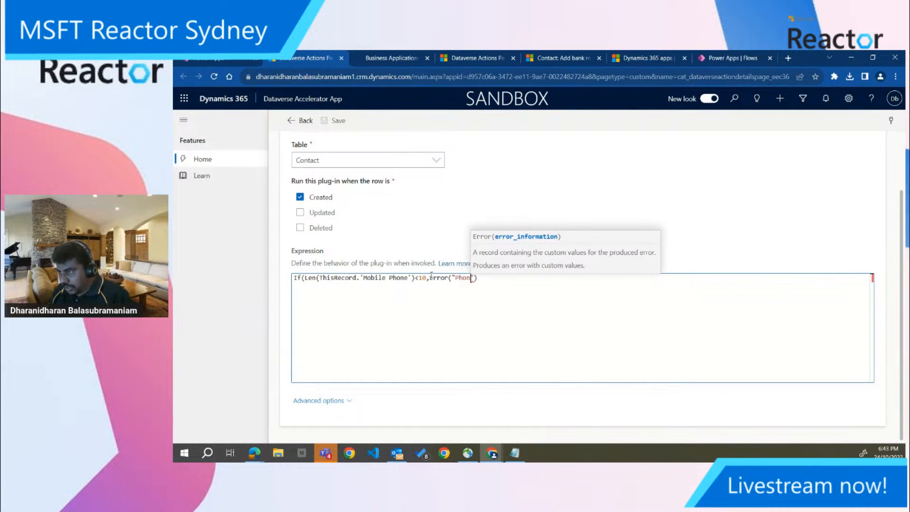
{"action": "type", "text": "number mu"}
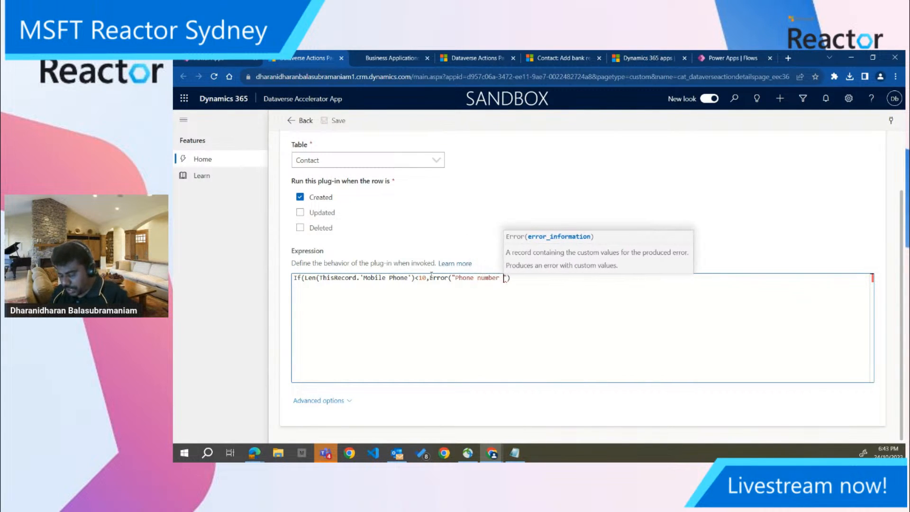
{"action": "type", "text": "st be 10 "}
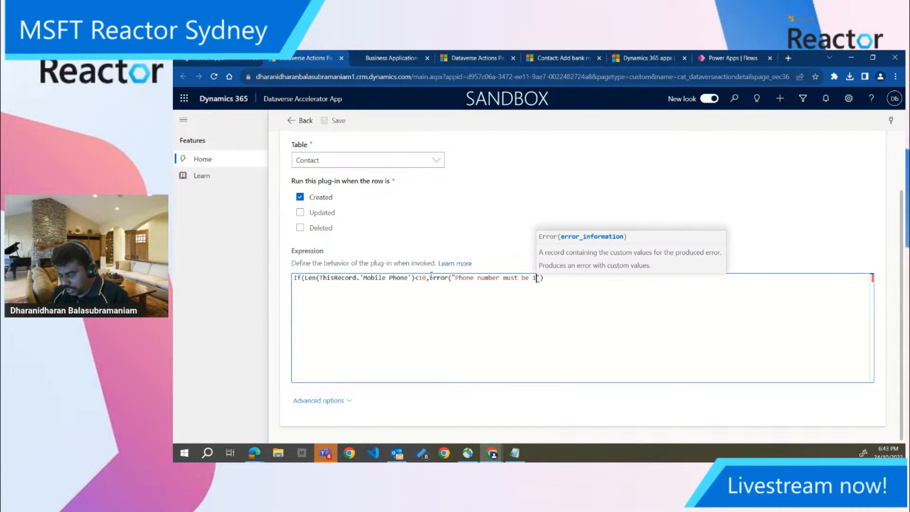
{"action": "type", "text": "digit"}
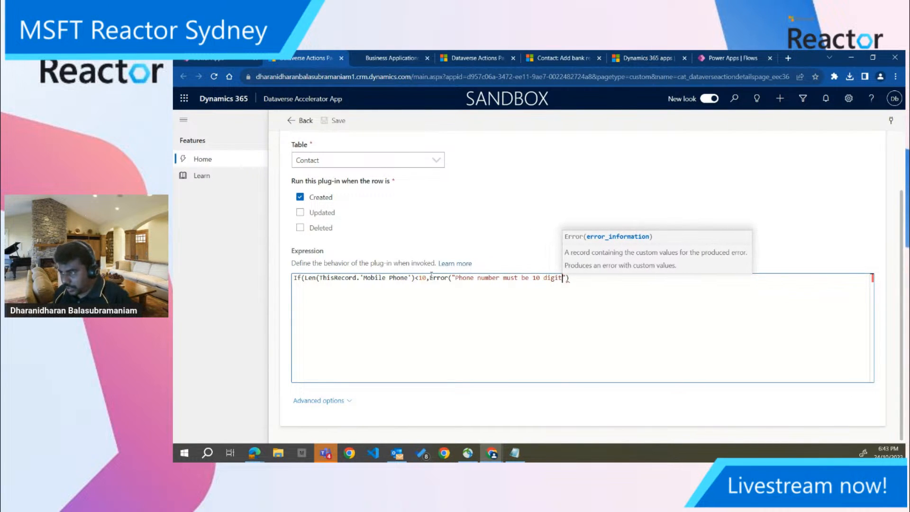
{"action": "type", "text": ")"}
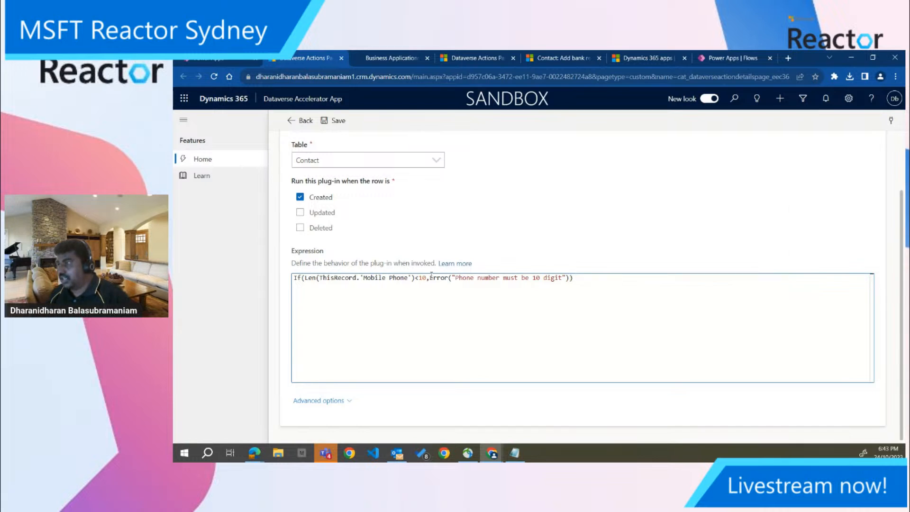
{"action": "left_click", "coordinate": [334, 120]}
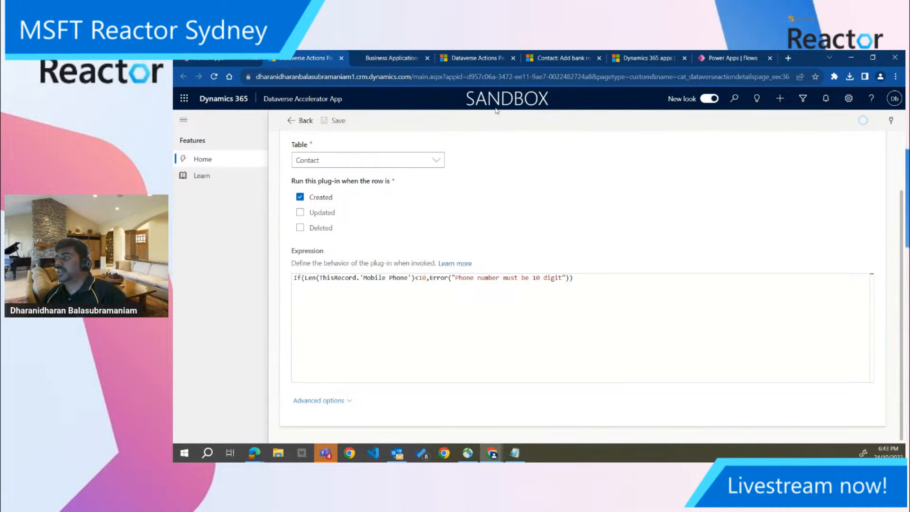
Return to the contact record in Sales Hub and reload it, discarding the unsaved changes
{"action": "left_click", "coordinate": [569, 61]}
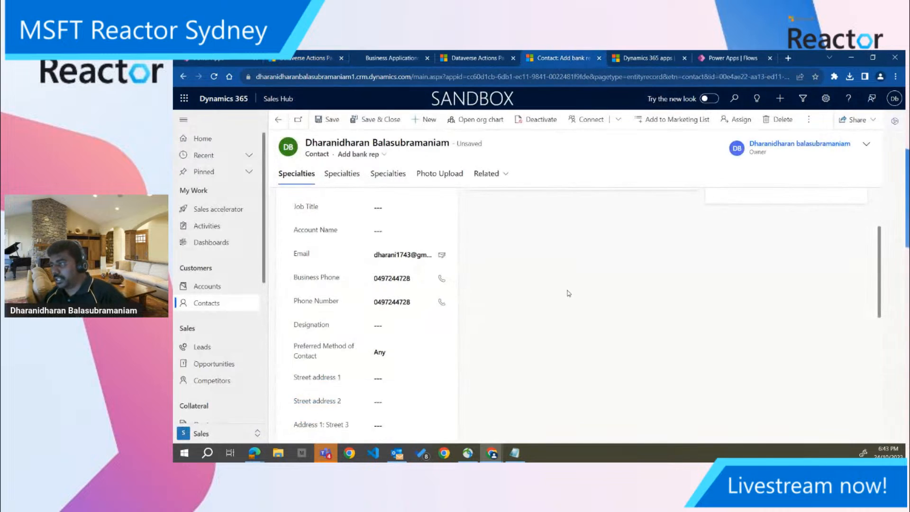
{"action": "key", "text": "F5"}
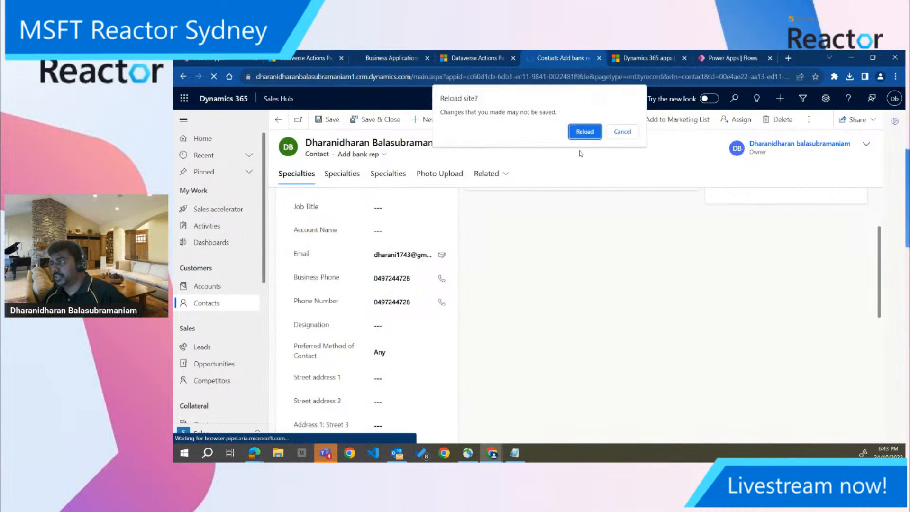
{"action": "left_click", "coordinate": [578, 138]}
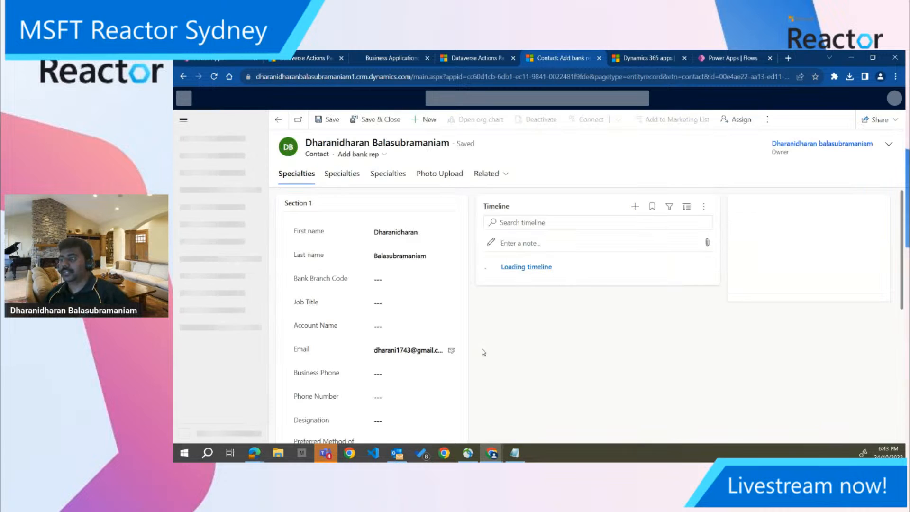
{"action": "scroll", "coordinate": [402, 310], "scroll_direction": "down", "scroll_amount": 2}
Enter the contact's full 10-digit phone number in Phone Number, copy it into Business Phone, and save the record
{"action": "left_click", "coordinate": [398, 305]}
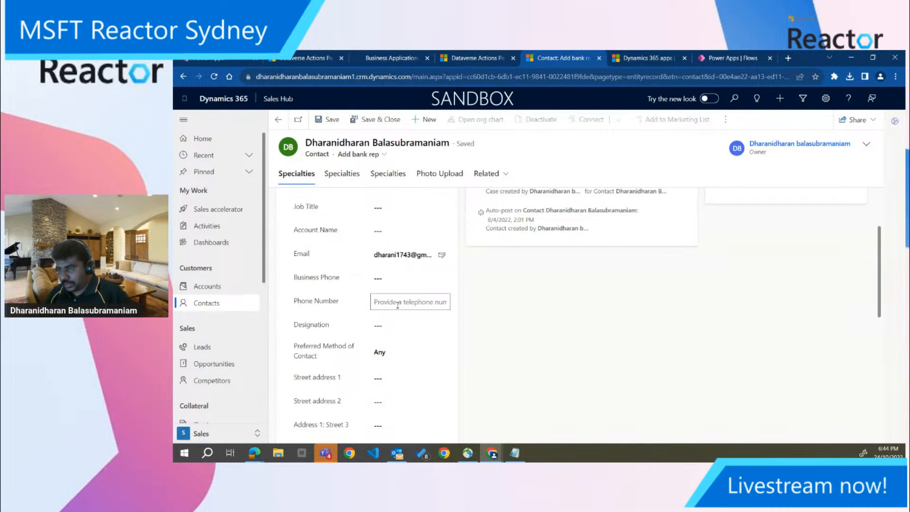
{"action": "scroll", "coordinate": [294, 284], "scroll_direction": "down", "scroll_amount": 4}
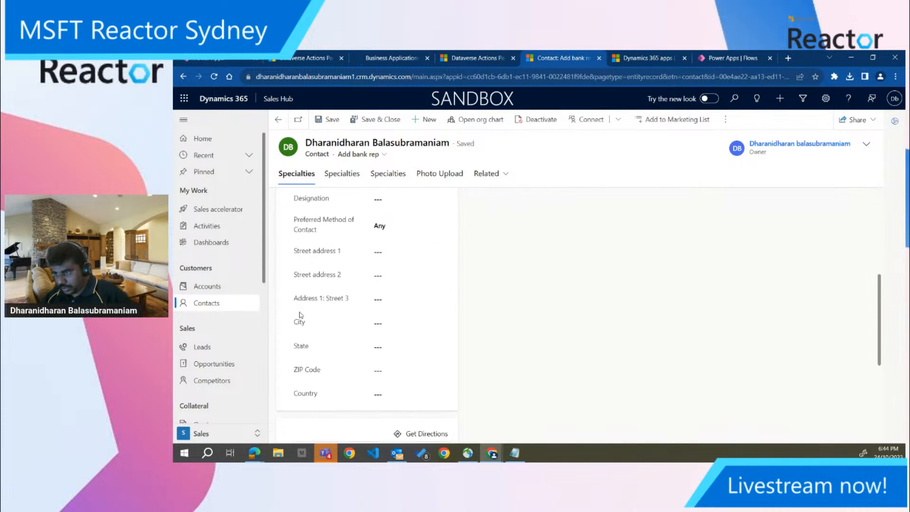
{"action": "scroll", "coordinate": [301, 314], "scroll_direction": "up", "scroll_amount": 4}
{"action": "scroll", "coordinate": [301, 314], "scroll_direction": "up", "scroll_amount": 2}
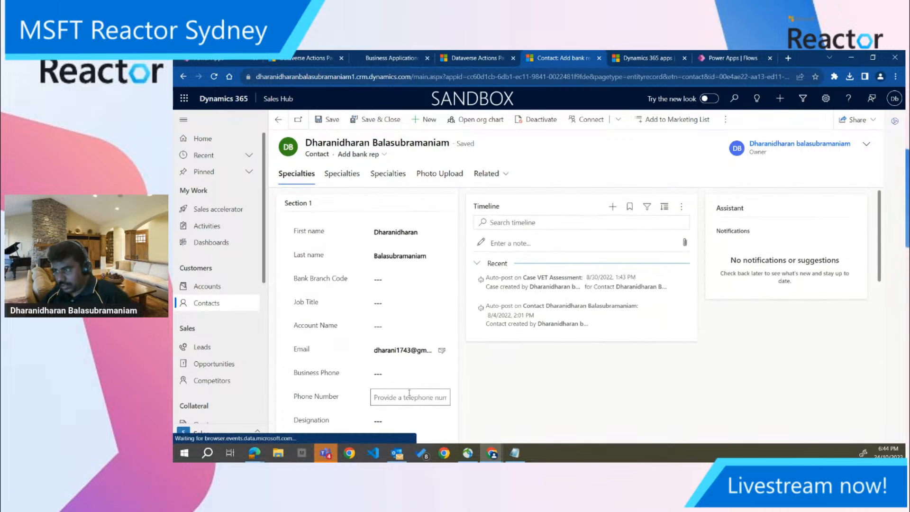
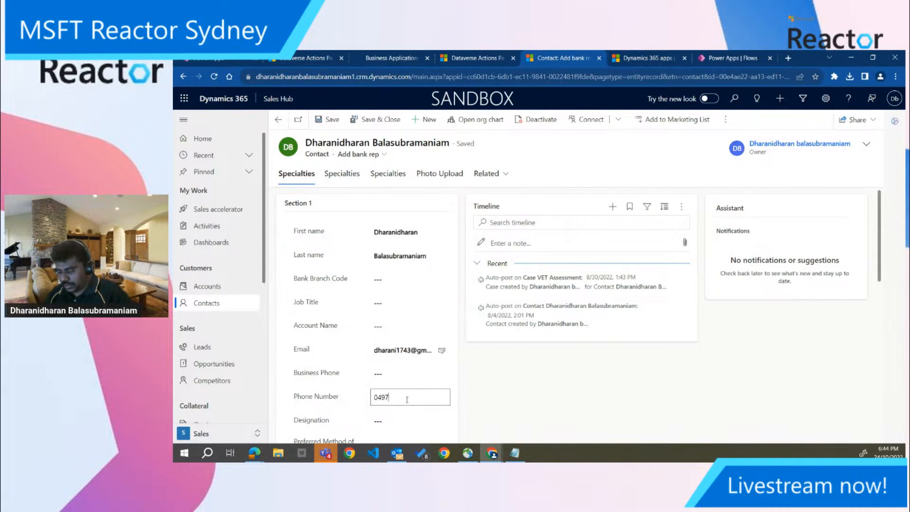
{"action": "double_click", "coordinate": [407, 399]}
{"action": "key", "text": "ctrl+c"}
{"action": "left_click", "coordinate": [404, 375]}
{"action": "key", "text": "ctrl+v"}
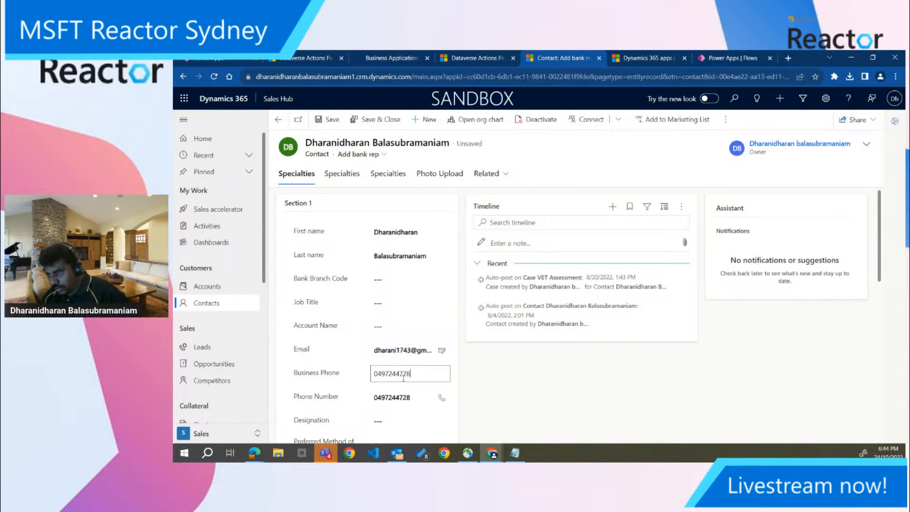
{"action": "left_click", "coordinate": [336, 122]}
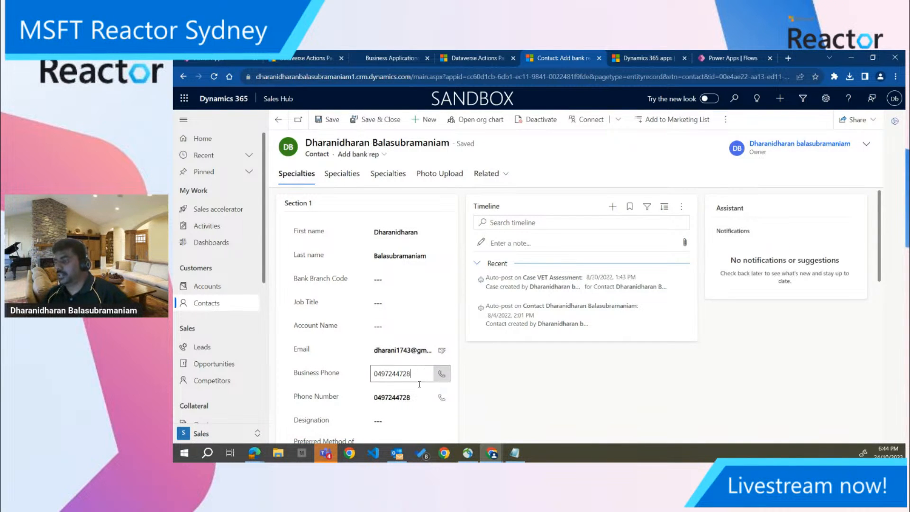
Remove the last digit from Phone Number and from Business Phone, saving the contact after each change
{"action": "left_click", "coordinate": [329, 121]}
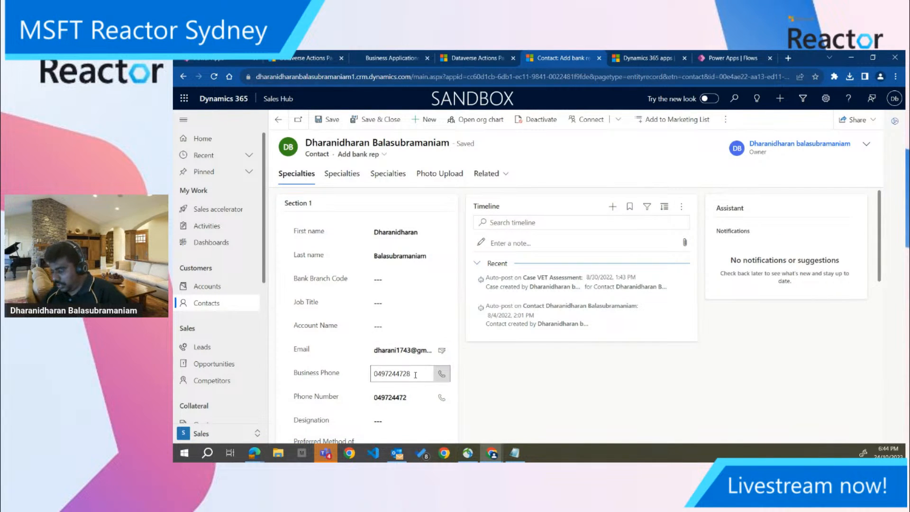
{"action": "left_click", "coordinate": [330, 121]}
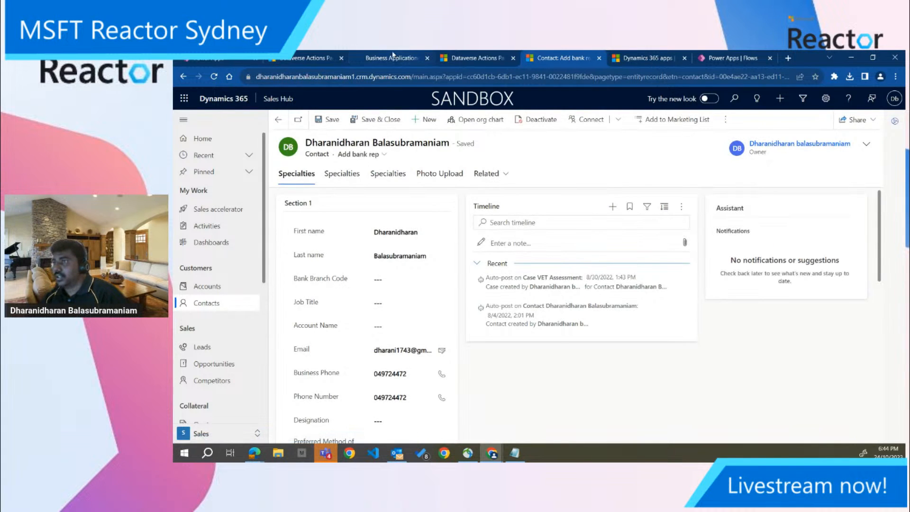
Set the Phone Number Validation plug-in to also run when a contact row is Updated, save it, and reload the contact
{"action": "left_click", "coordinate": [458, 54]}
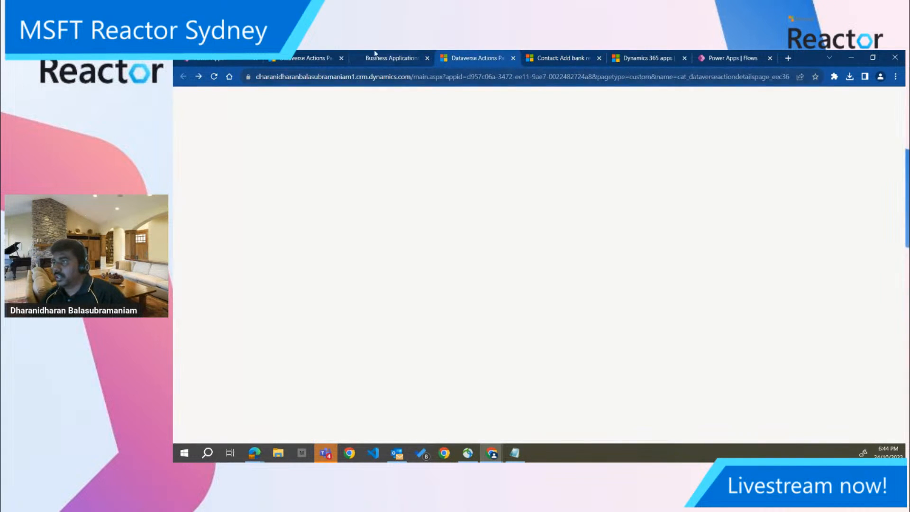
{"action": "left_click", "coordinate": [301, 57]}
{"action": "left_click", "coordinate": [313, 212]}
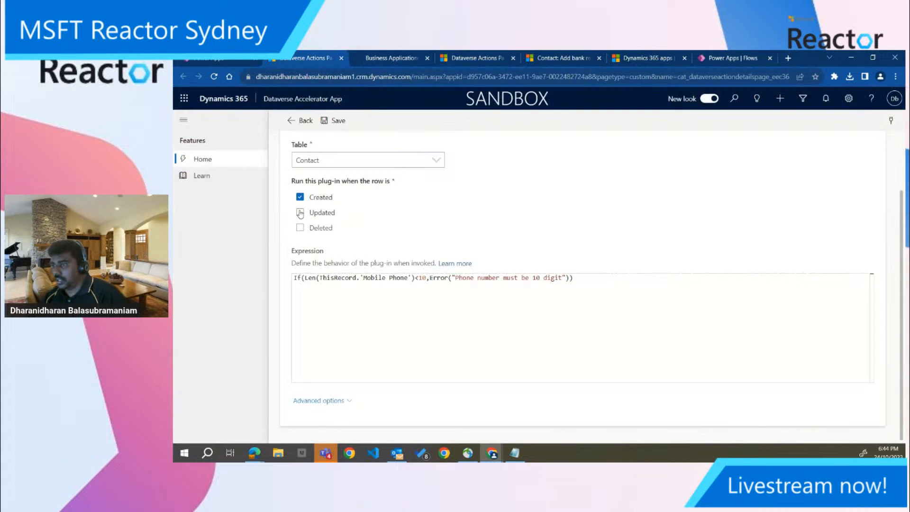
{"action": "left_click", "coordinate": [339, 121]}
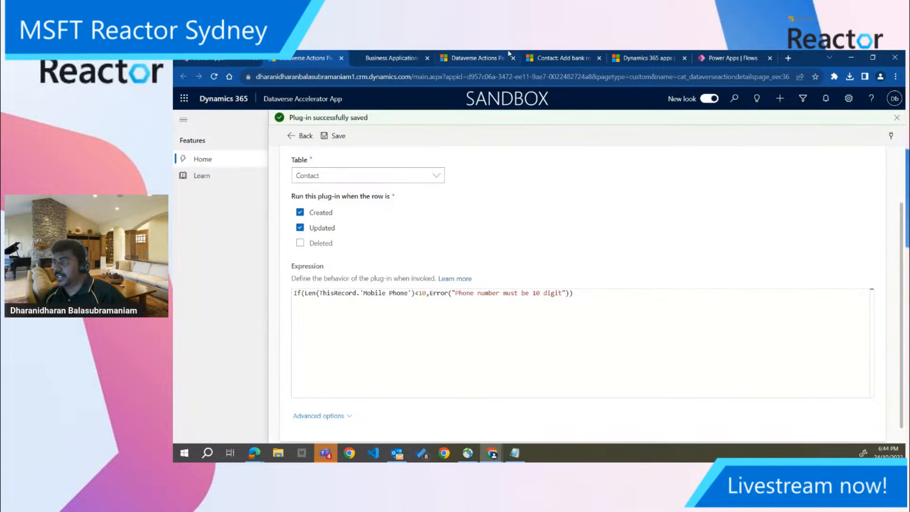
{"action": "left_click", "coordinate": [562, 58]}
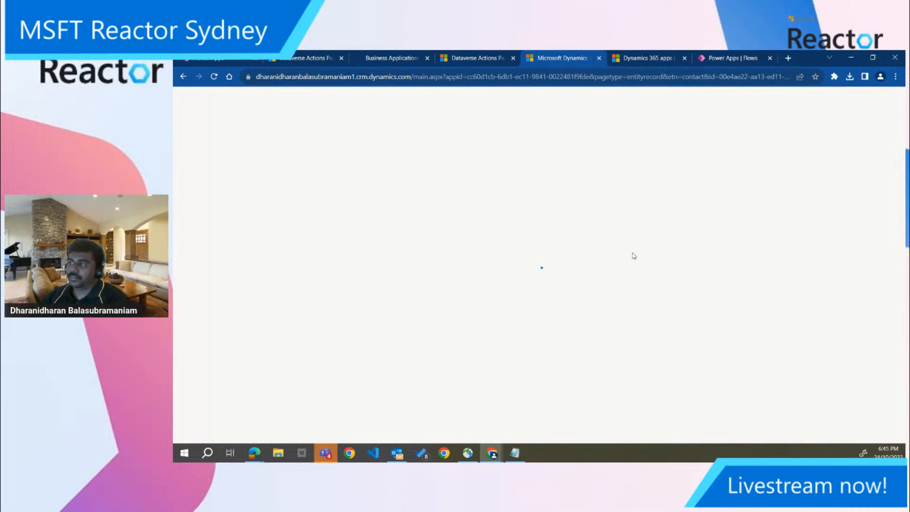
Reopen the Phone Number Validation plug-in for editing, make sure Updated is selected alongside Created, and save it again
{"action": "left_click", "coordinate": [296, 118]}
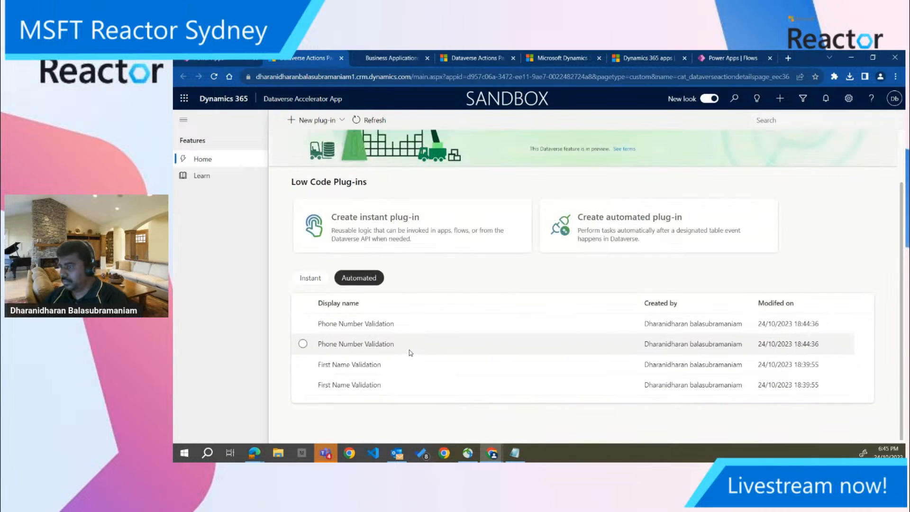
{"action": "left_click", "coordinate": [387, 330]}
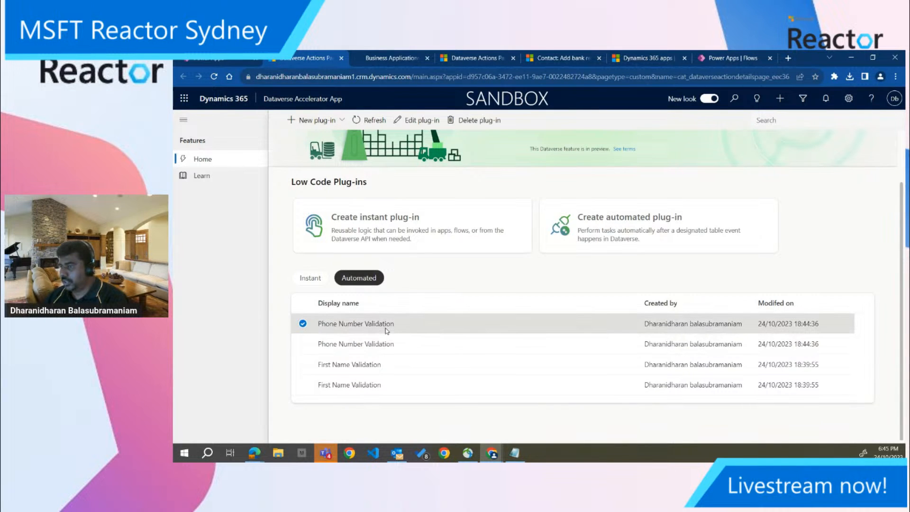
{"action": "left_click", "coordinate": [419, 121]}
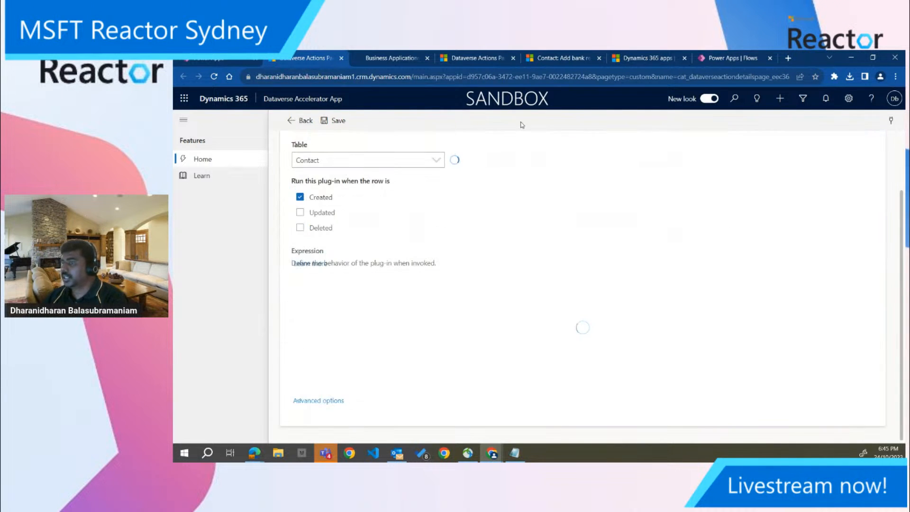
{"action": "left_click", "coordinate": [321, 213]}
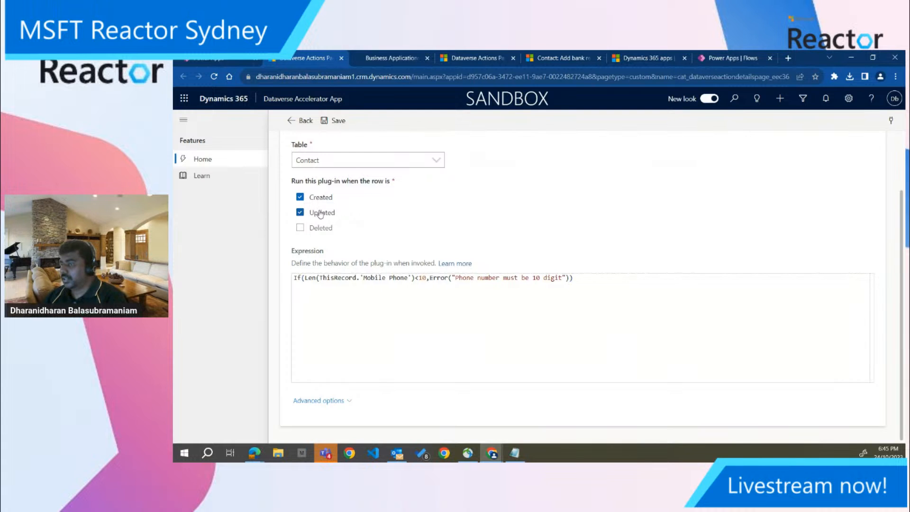
{"action": "left_click", "coordinate": [338, 124]}
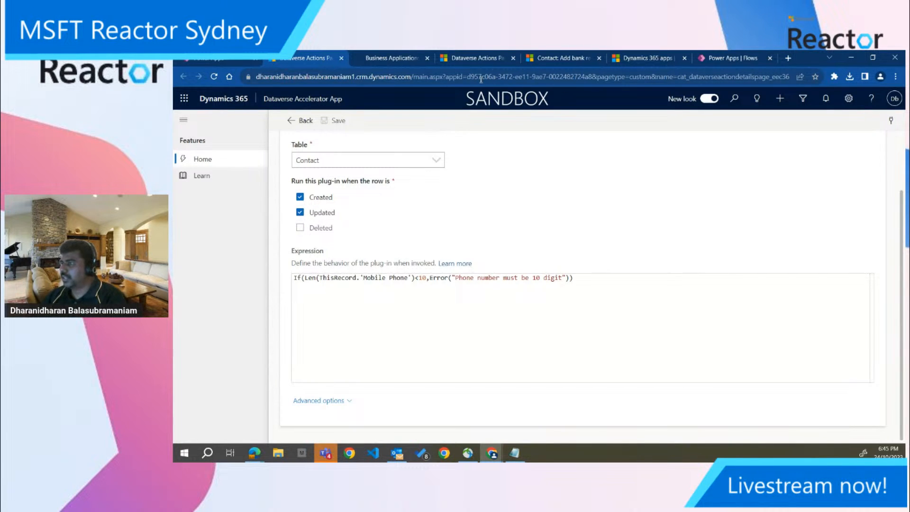
Clear the contact's First name in Sales Hub, try to save the record, and dismiss the resulting dialog
{"action": "left_click", "coordinate": [561, 58]}
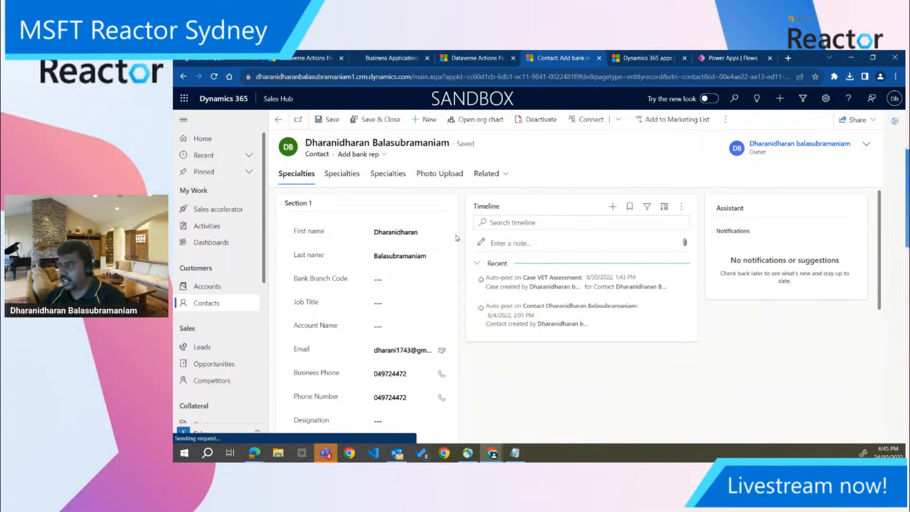
{"action": "scroll", "coordinate": [457, 238], "scroll_direction": "down", "scroll_amount": 1}
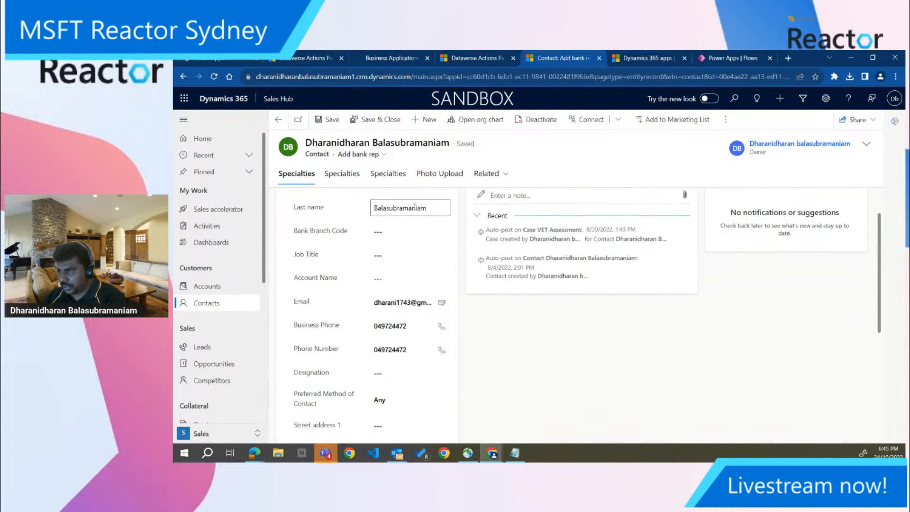
{"action": "scroll", "coordinate": [408, 208], "scroll_direction": "up", "scroll_amount": 1}
{"action": "left_click", "coordinate": [409, 228]}
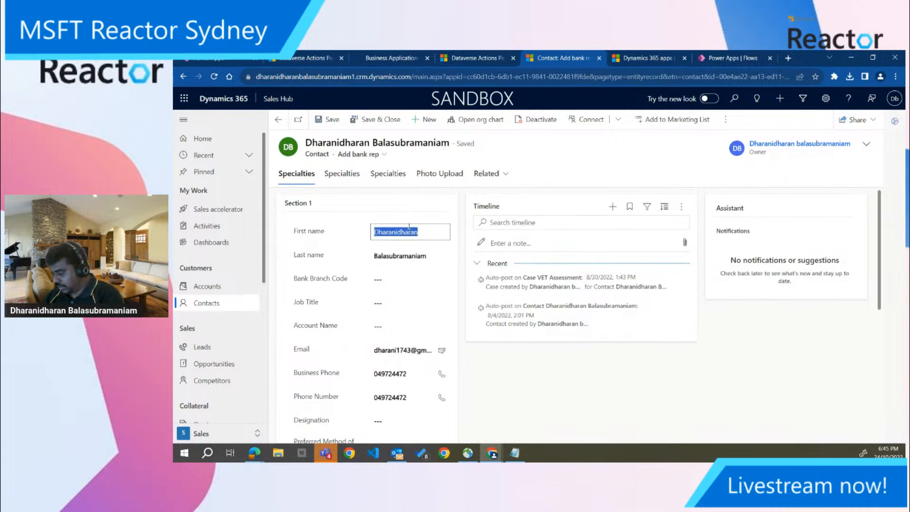
{"action": "key", "text": "BackSpace"}
{"action": "left_click", "coordinate": [334, 121]}
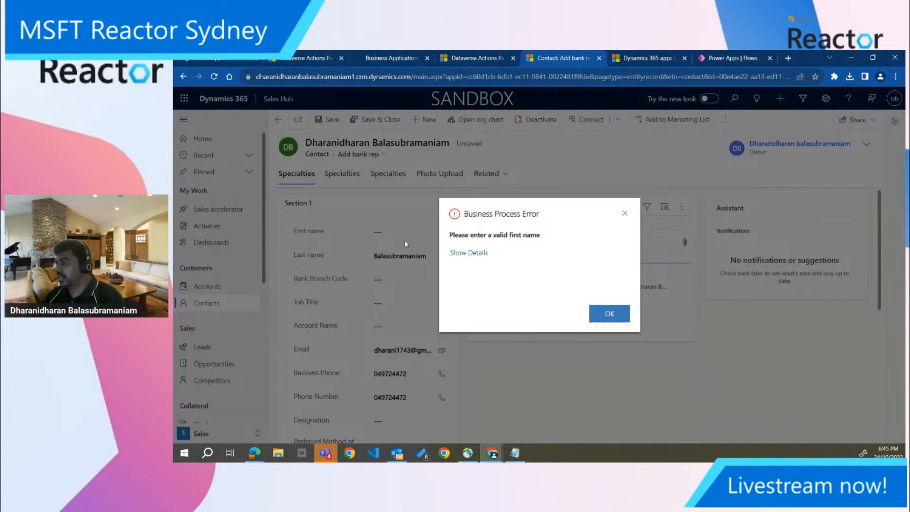
{"action": "left_click", "coordinate": [625, 213]}
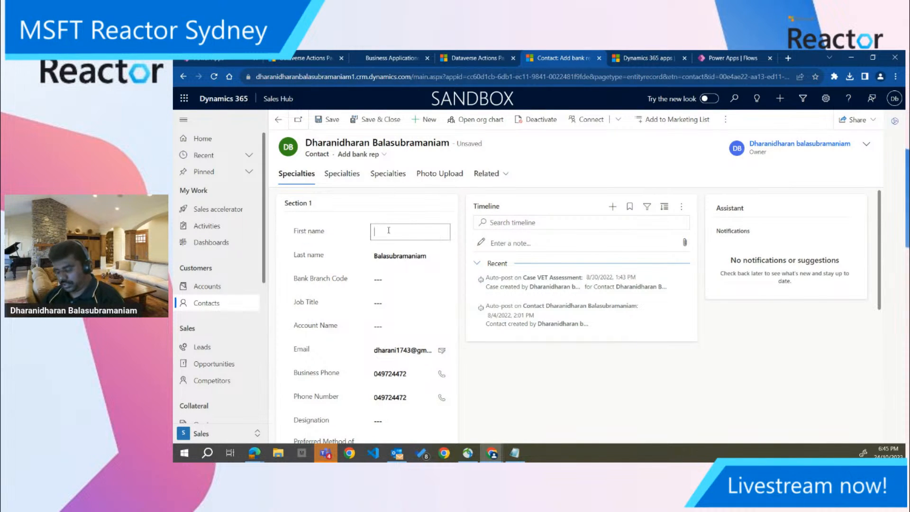
Try saving the contact again with First name empty, show the error details, and close the dialog
{"action": "key", "text": "ctrl+s"}
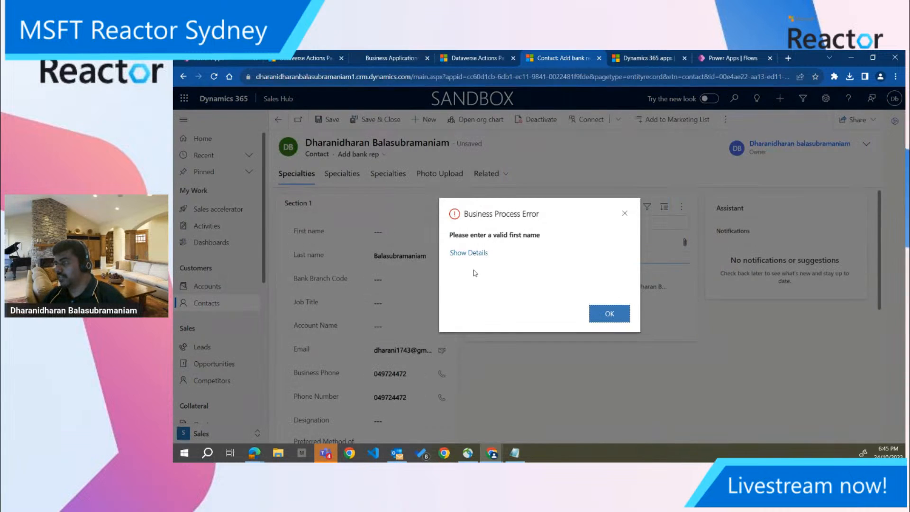
{"action": "left_click", "coordinate": [467, 253]}
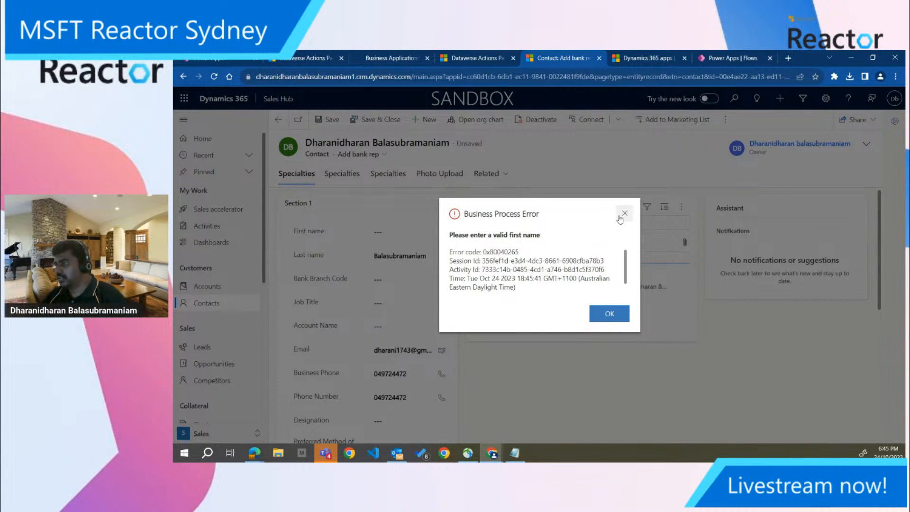
{"action": "left_click", "coordinate": [625, 213]}
Enter a single initial as the contact's First name, try to save the record, and dismiss the error dialog
{"action": "left_click", "coordinate": [436, 226]}
{"action": "type", "text": "D"}
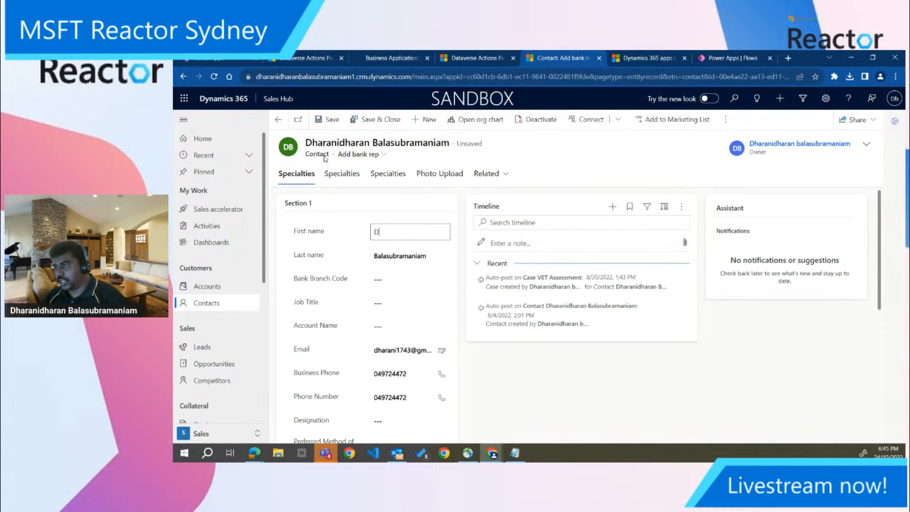
{"action": "left_click", "coordinate": [334, 125]}
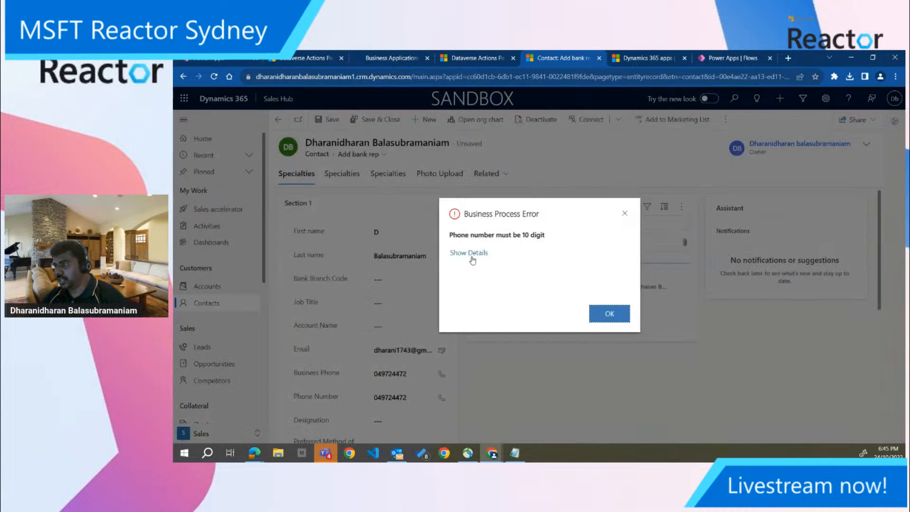
{"action": "left_click", "coordinate": [625, 213]}
Add the missing last digit to both Phone Number and Business Phone, and save the contact
{"action": "left_click", "coordinate": [422, 397]}
{"action": "type", "text": "8"}
{"action": "left_click", "coordinate": [422, 375]}
{"action": "type", "text": "8"}
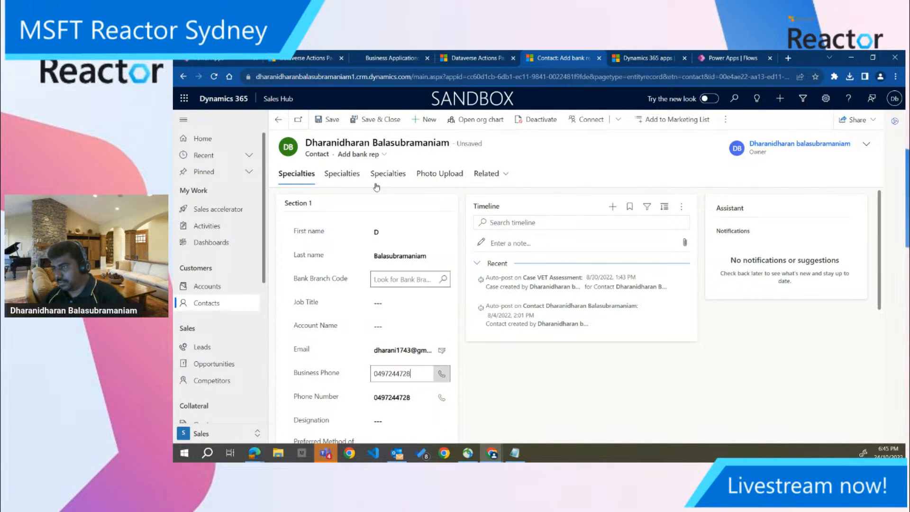
{"action": "left_click", "coordinate": [333, 124]}
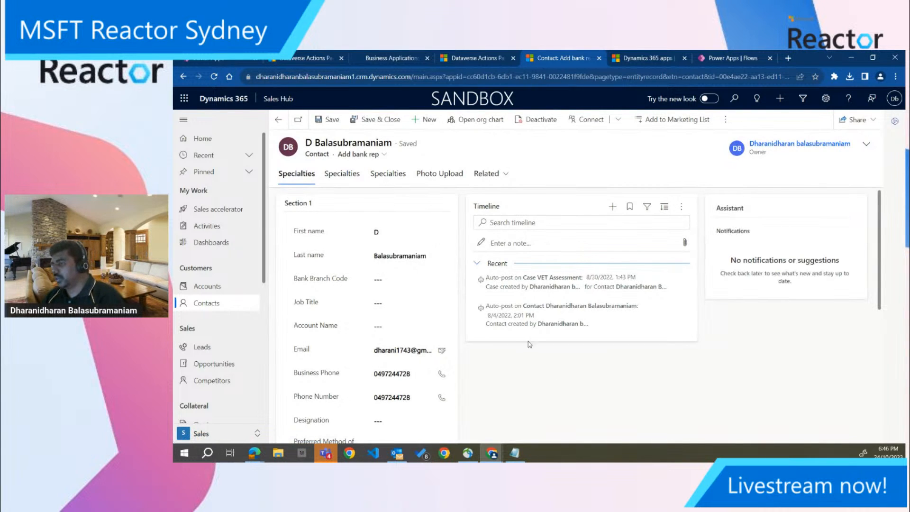
{"action": "left_click", "coordinate": [419, 326]}
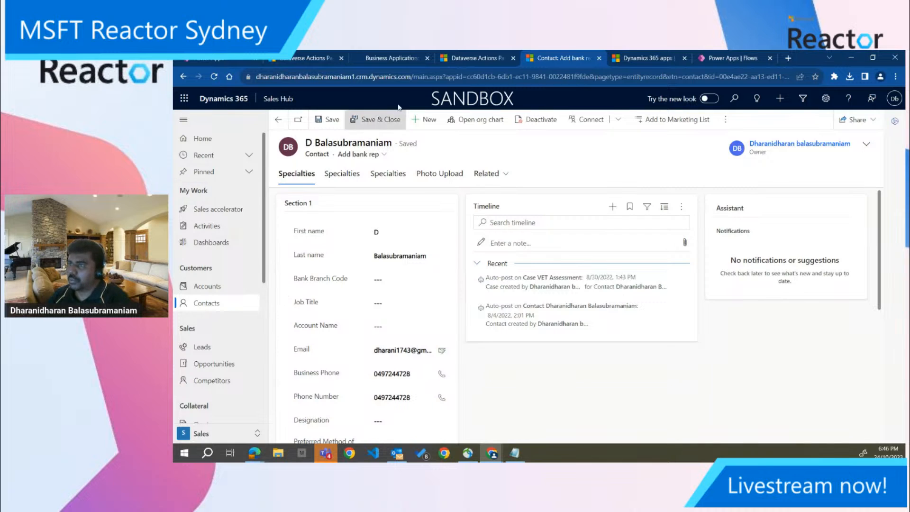
Return to the Phone Number Validation plug-in and examine its advanced options for run timing and solution
{"action": "left_click", "coordinate": [327, 56]}
{"action": "left_click", "coordinate": [331, 401]}
{"action": "scroll", "coordinate": [368, 401], "scroll_direction": "down", "scroll_amount": 3}
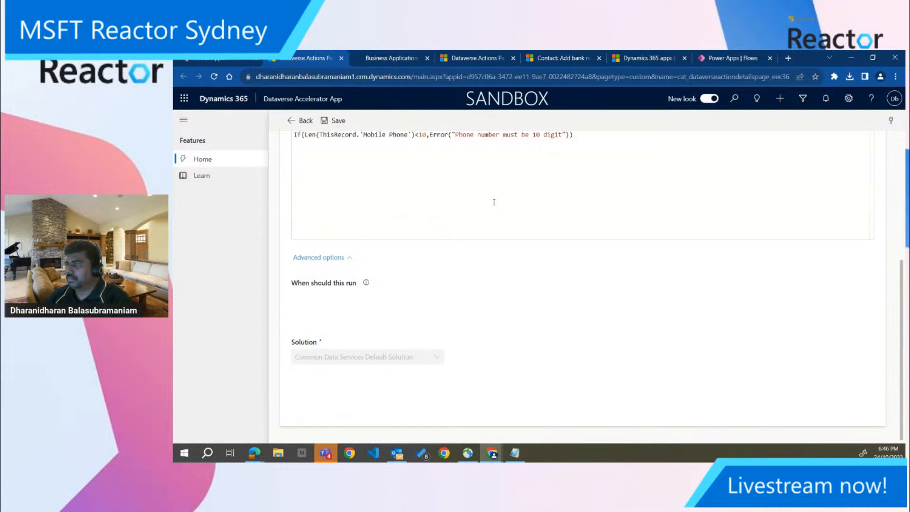
{"action": "left_click", "coordinate": [332, 258]}
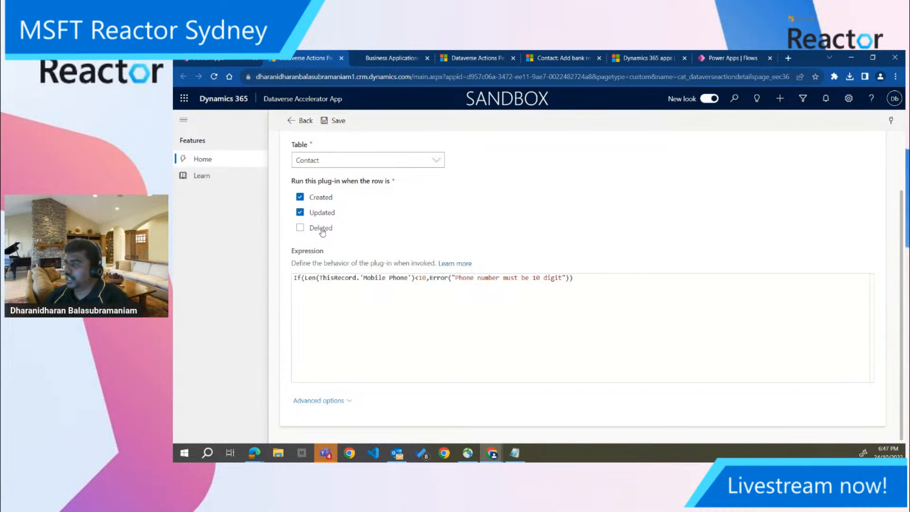
{"action": "left_click", "coordinate": [325, 400]}
{"action": "scroll", "coordinate": [326, 400], "scroll_direction": "down", "scroll_amount": 3}
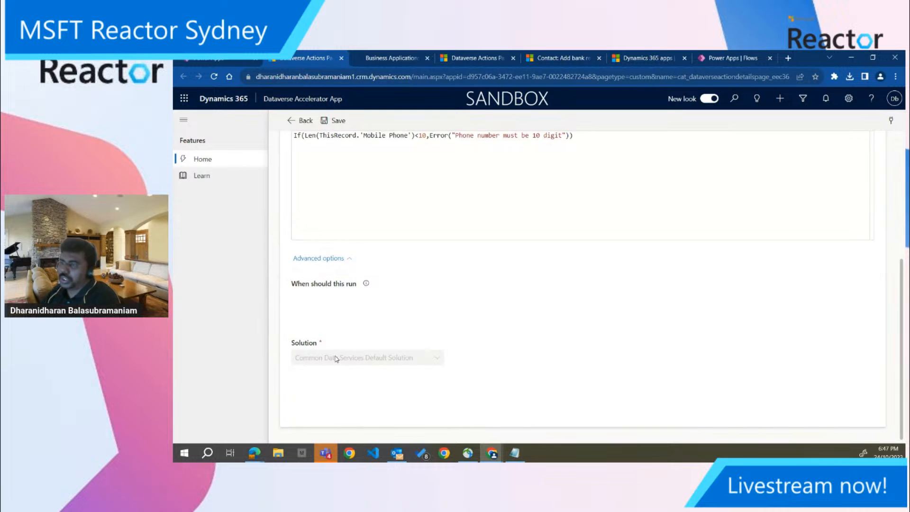
Review the Phone Number Validation plug-in's table, row triggers, expression and assigned solution
{"action": "scroll", "coordinate": [335, 359], "scroll_direction": "up", "scroll_amount": 5}
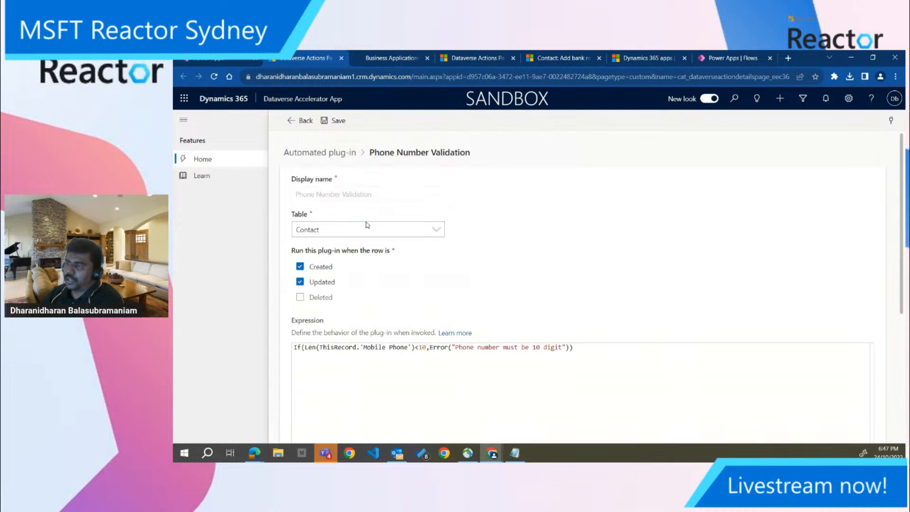
{"action": "scroll", "coordinate": [366, 223], "scroll_direction": "down", "scroll_amount": 5}
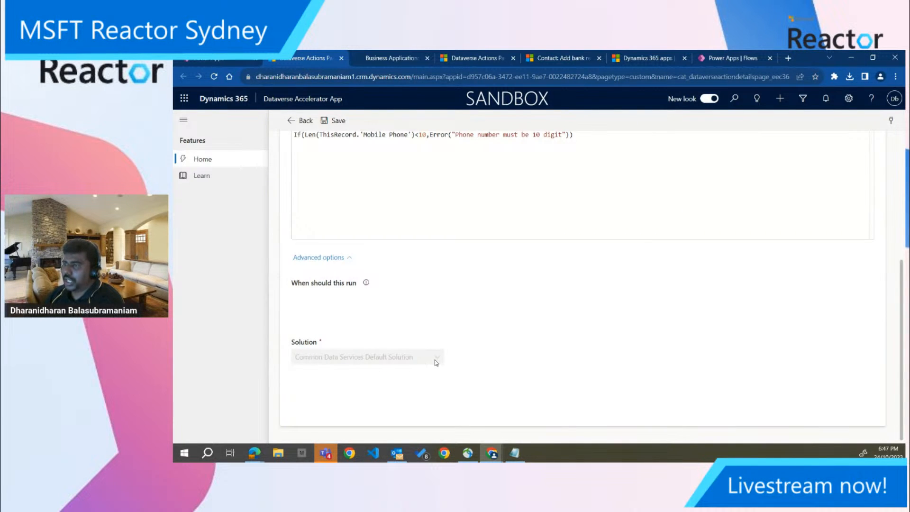
{"action": "scroll", "coordinate": [436, 363], "scroll_direction": "up", "scroll_amount": 5}
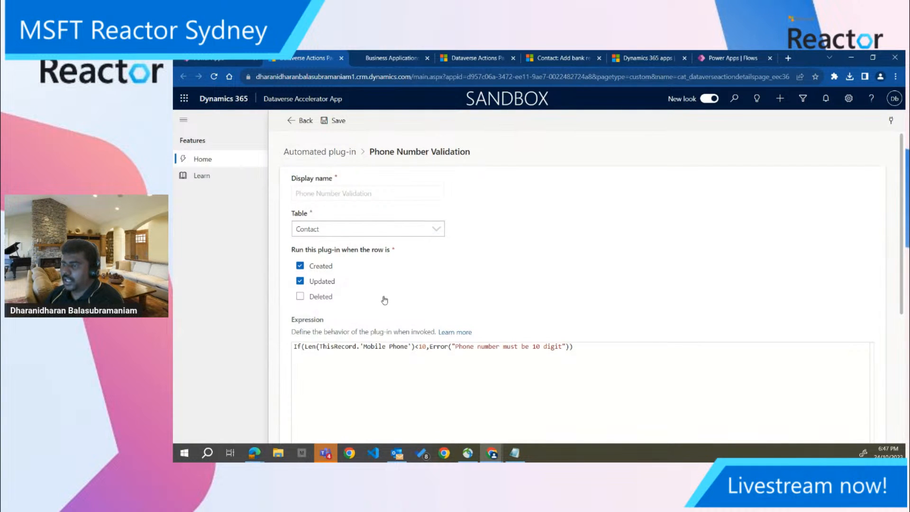
{"action": "scroll", "coordinate": [386, 325], "scroll_direction": "down", "scroll_amount": 5}
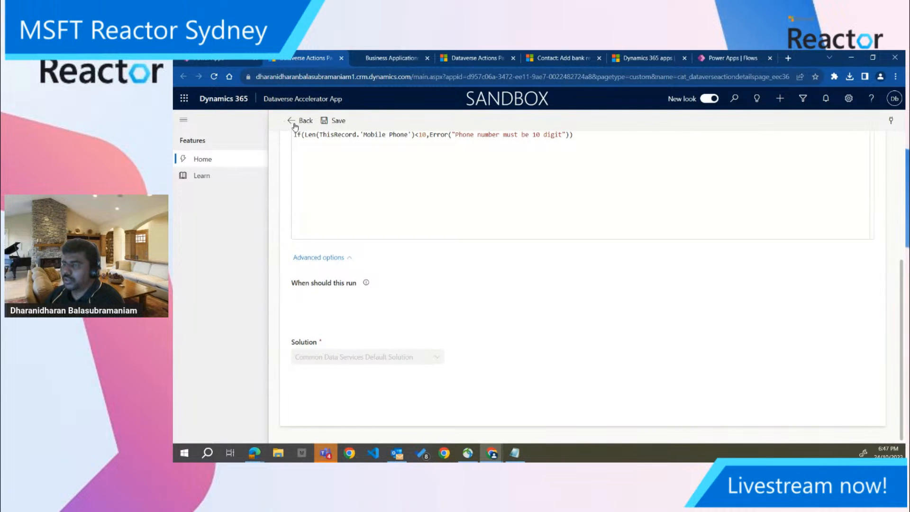
Switch to the Microsoft Reactor Demo canvas app in Power Apps and leave its editor
{"action": "left_click", "coordinate": [223, 59]}
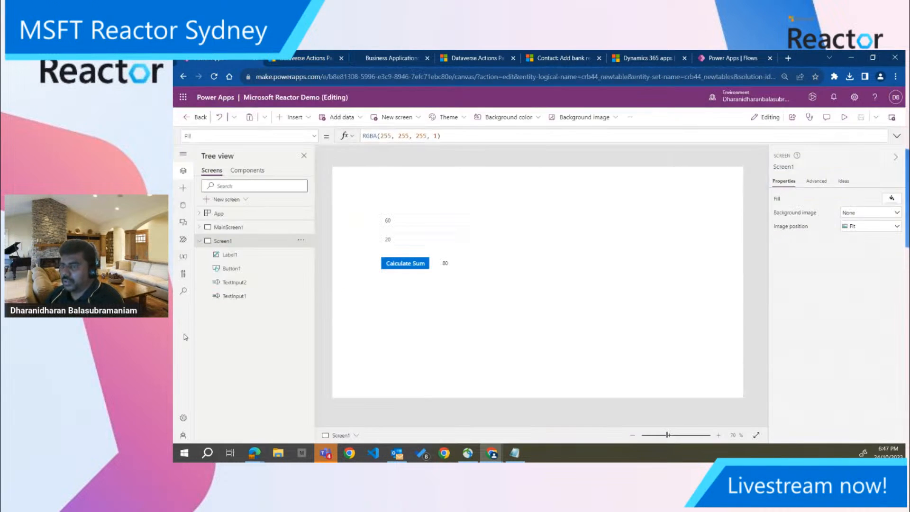
{"action": "left_click", "coordinate": [187, 119]}
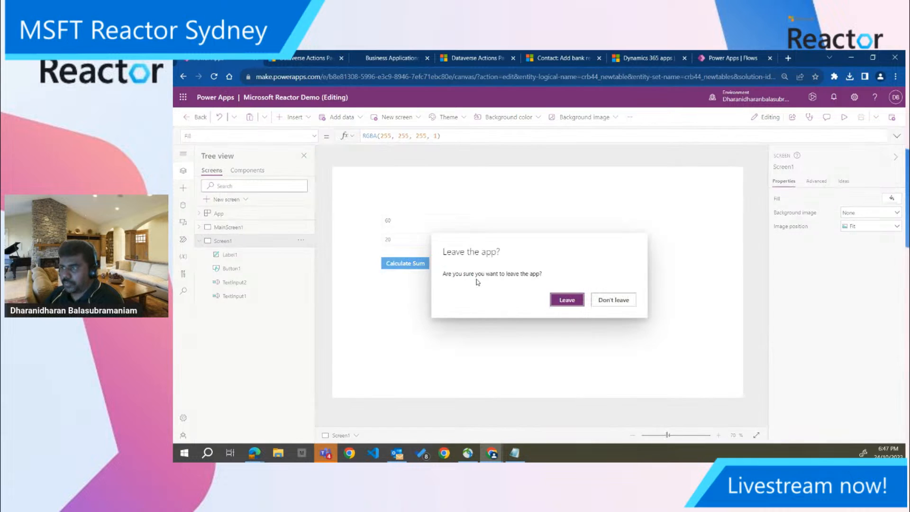
{"action": "left_click", "coordinate": [615, 301]}
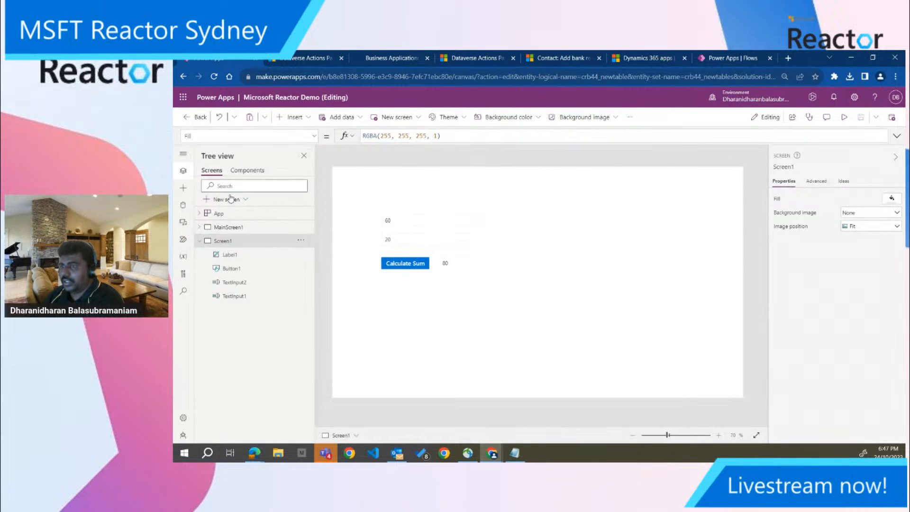
{"action": "left_click", "coordinate": [194, 117]}
{"action": "left_click", "coordinate": [613, 300]}
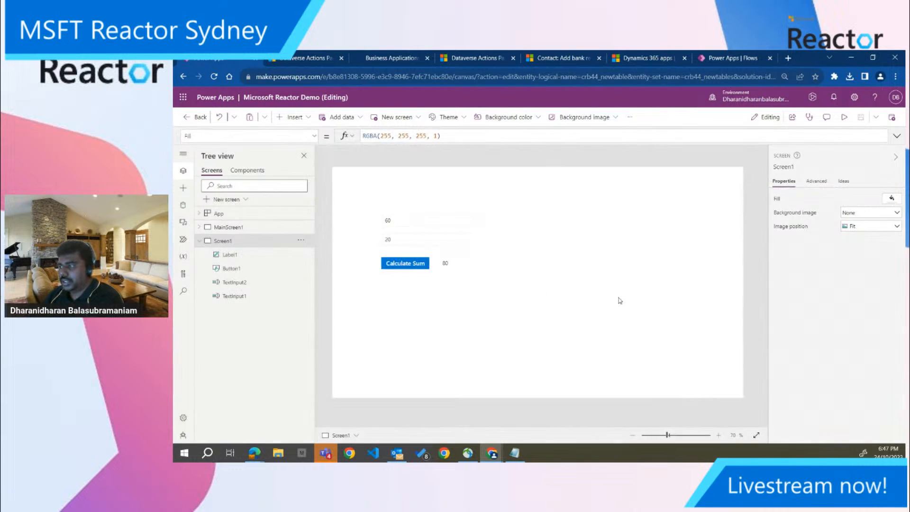
{"action": "left_click", "coordinate": [194, 118]}
{"action": "left_click", "coordinate": [567, 300]}
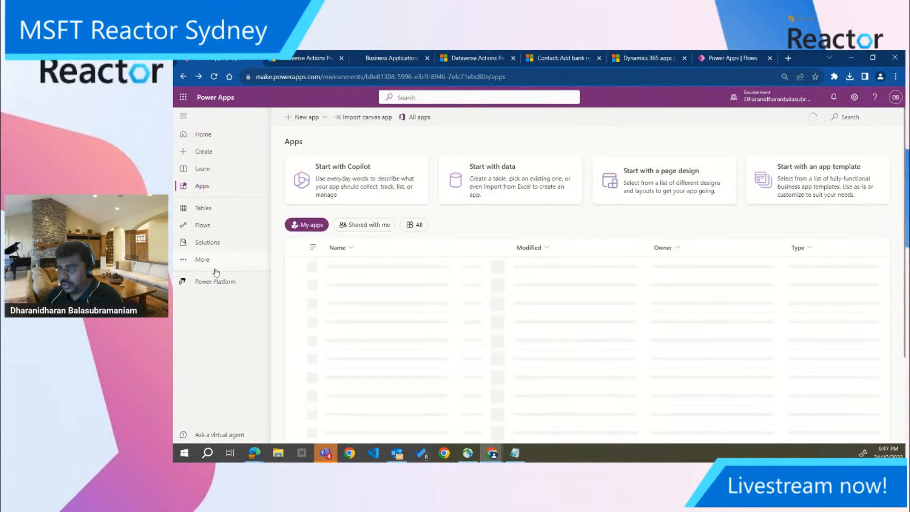
Open the Common Data Services Default Solution from the environment's unmanaged solutions
{"action": "left_click", "coordinate": [215, 242]}
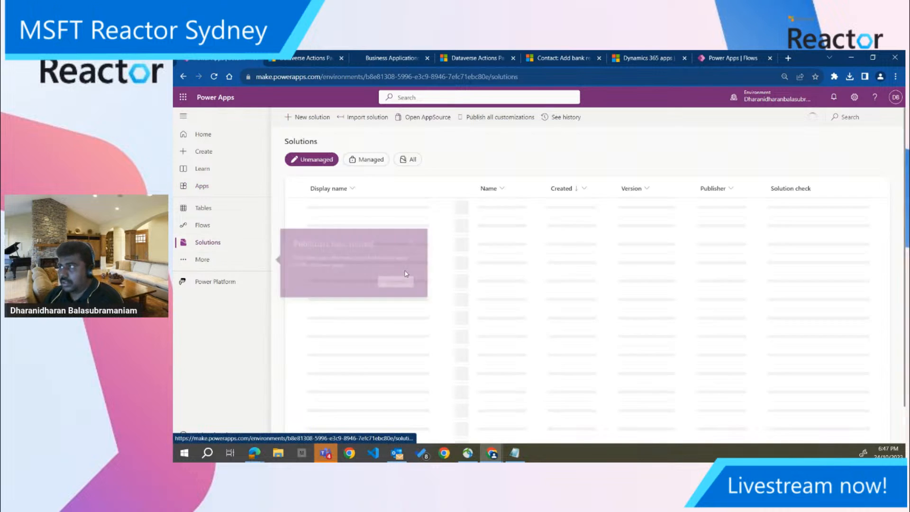
{"action": "left_click", "coordinate": [419, 241]}
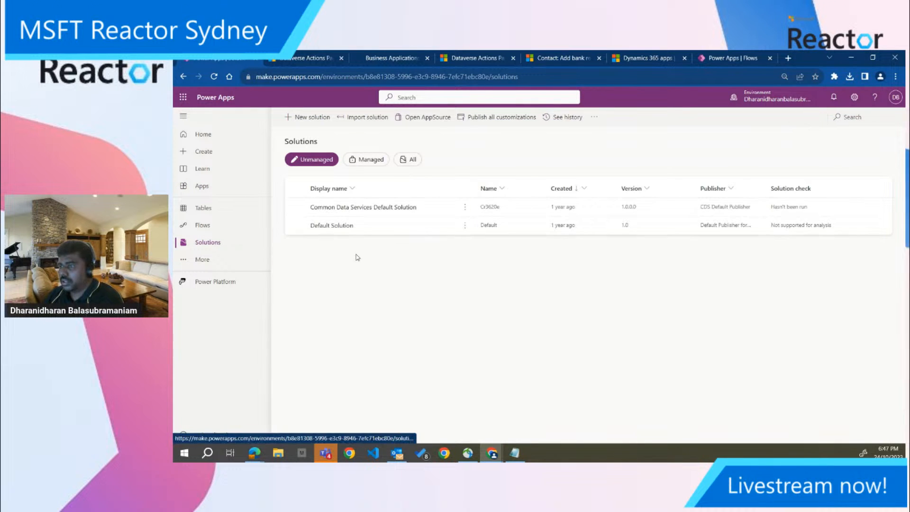
{"action": "left_click", "coordinate": [355, 208]}
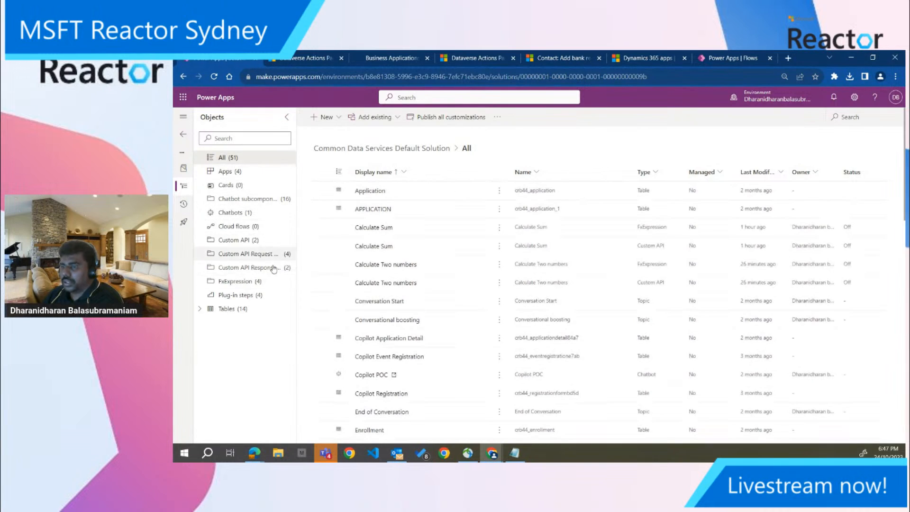
Inspect the solution's plug-in steps, and select the Calculate Sum, Calculate Two numbers, First Name Validation and Phone Number Validation FxExpressions
{"action": "left_click", "coordinate": [258, 296]}
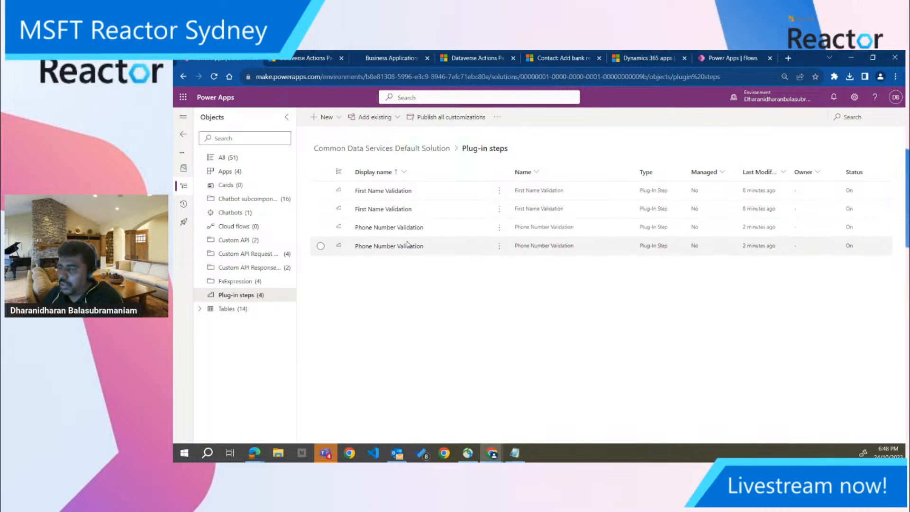
{"action": "left_click", "coordinate": [261, 284]}
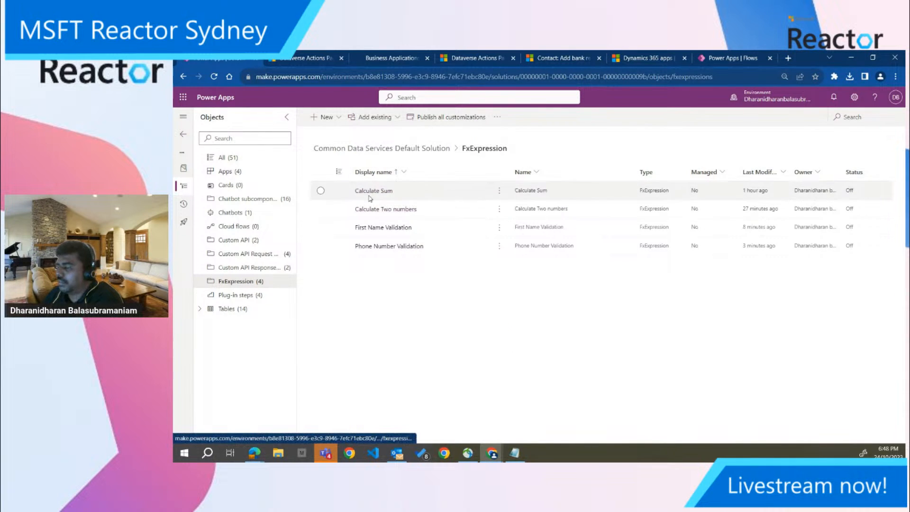
{"action": "left_click", "coordinate": [321, 190]}
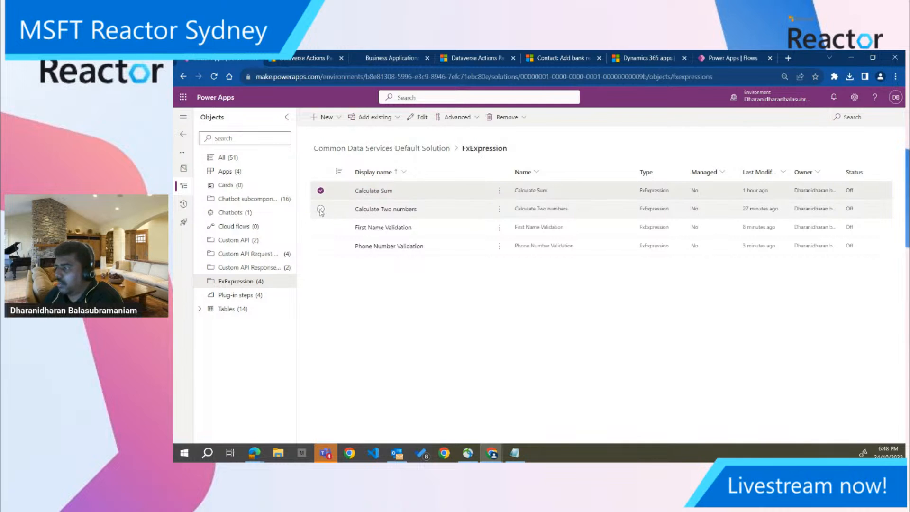
{"action": "left_click", "coordinate": [321, 209]}
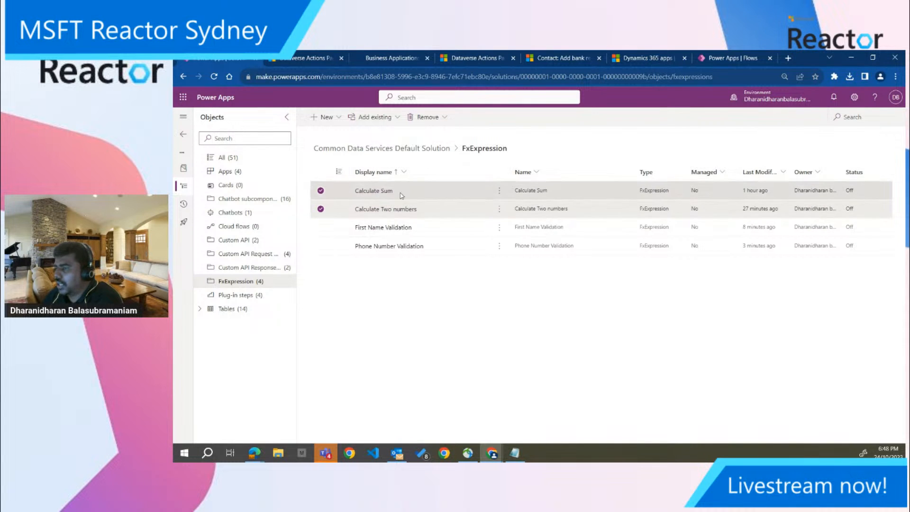
{"action": "left_click", "coordinate": [320, 228]}
{"action": "left_click", "coordinate": [321, 246]}
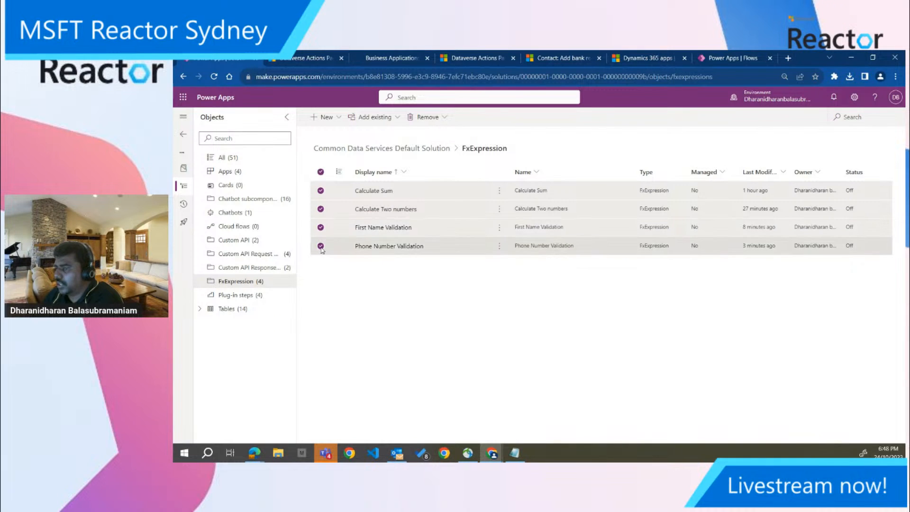
Examine the solution's Custom API response properties, request parameters and Custom API entries
{"action": "left_click", "coordinate": [269, 267]}
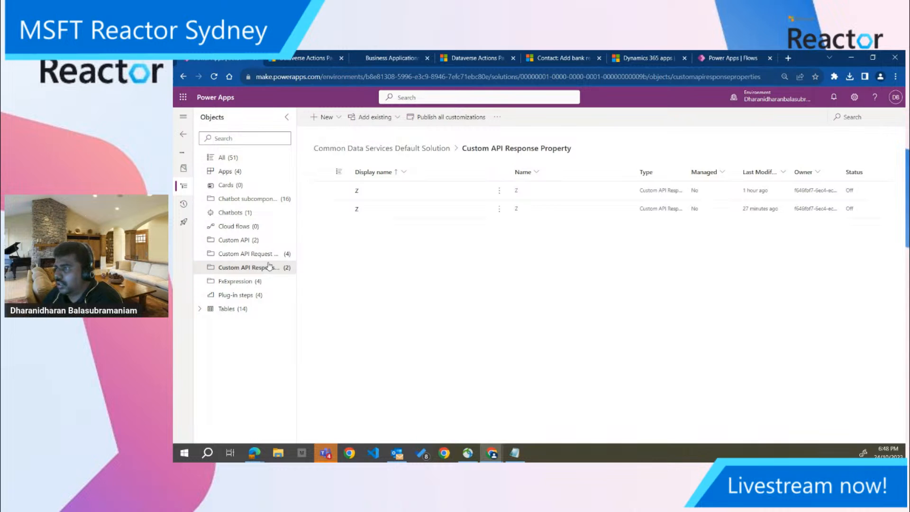
{"action": "left_click", "coordinate": [271, 255]}
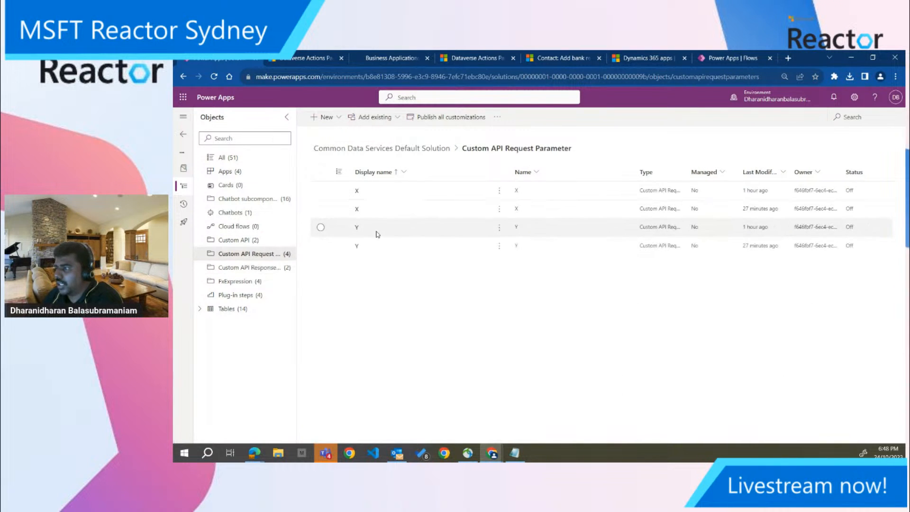
{"action": "left_click", "coordinate": [252, 269]}
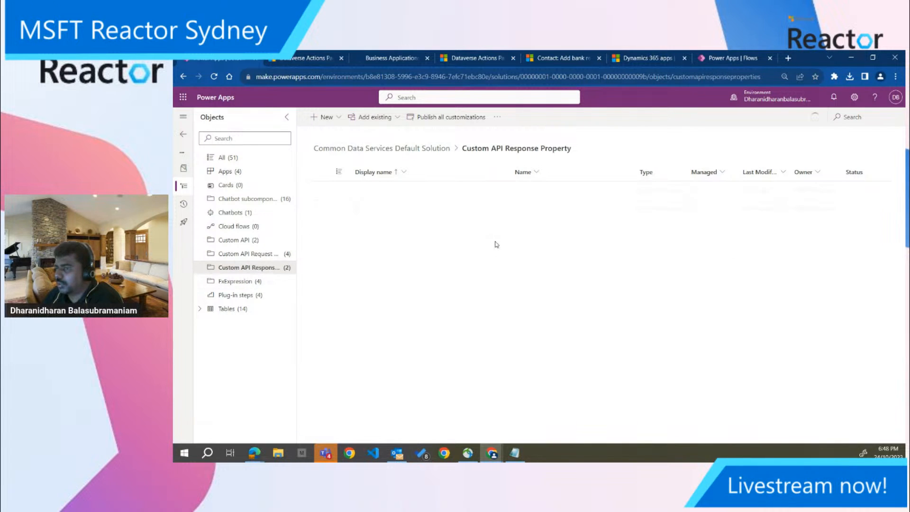
{"action": "left_click", "coordinate": [230, 240]}
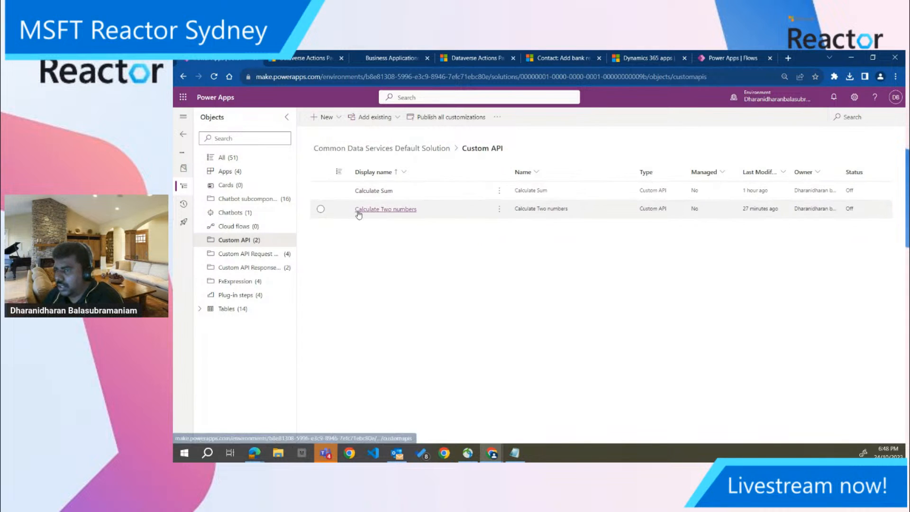
{"action": "left_click", "coordinate": [266, 199]}
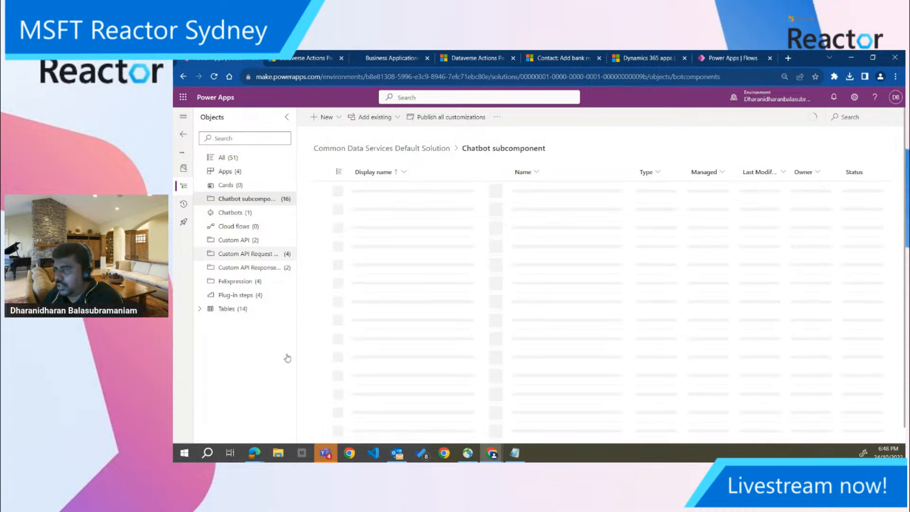
Look through the solution's plug-in steps and tables, collapse the table list, and return to the FxExpression components
{"action": "left_click", "coordinate": [251, 283]}
{"action": "left_click", "coordinate": [245, 296]}
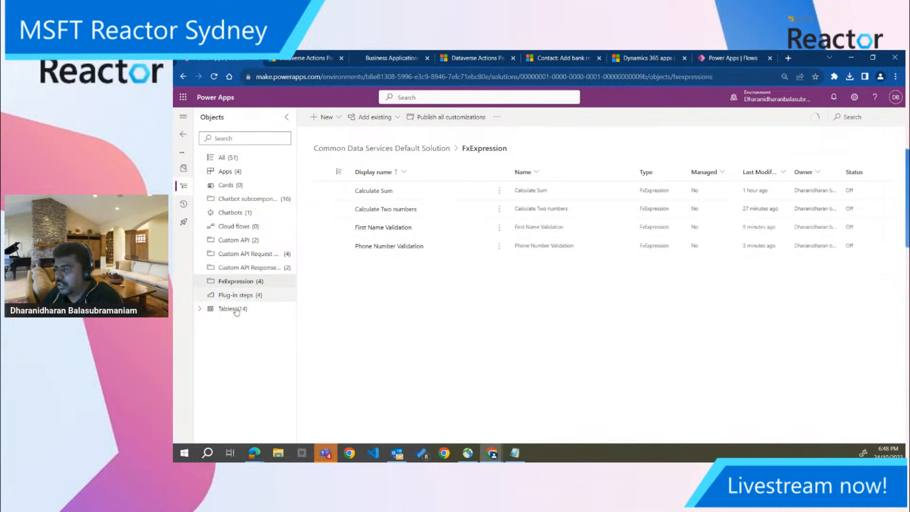
{"action": "left_click", "coordinate": [200, 309]}
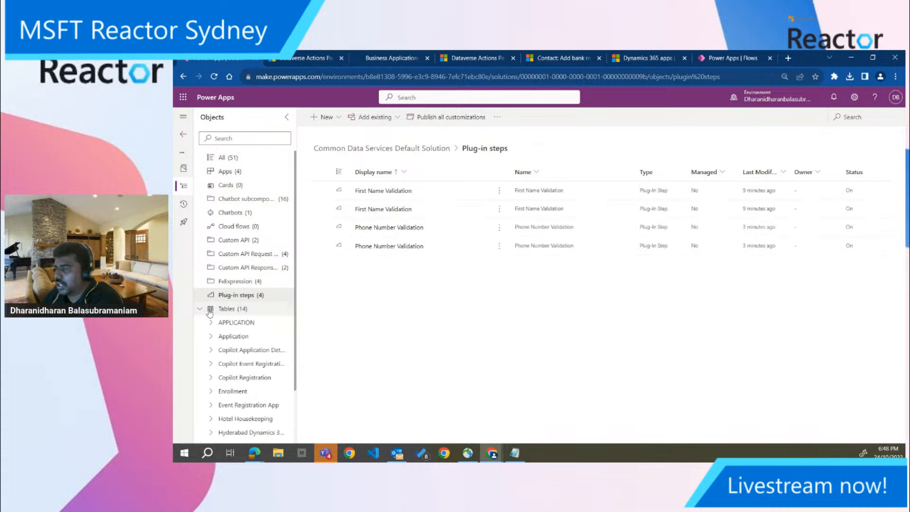
{"action": "left_click", "coordinate": [245, 309]}
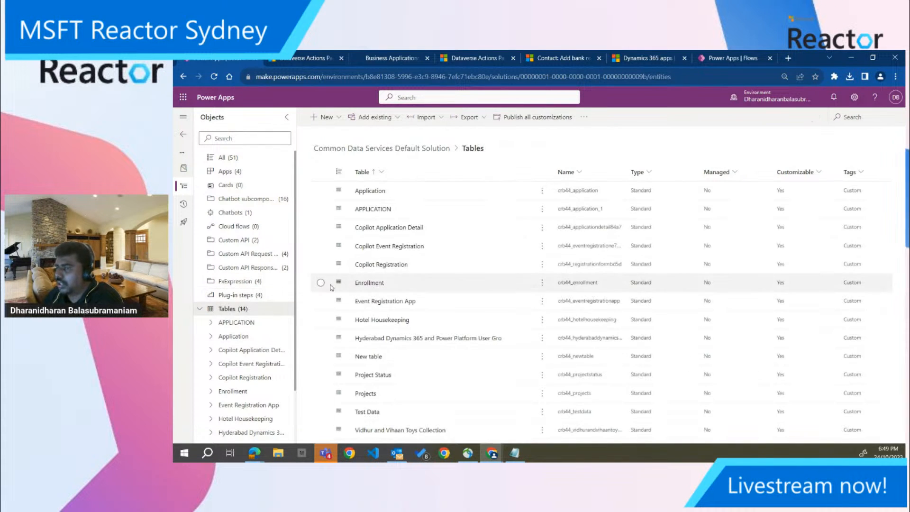
{"action": "left_click", "coordinate": [199, 309]}
{"action": "left_click", "coordinate": [256, 296]}
{"action": "left_click", "coordinate": [256, 283]}
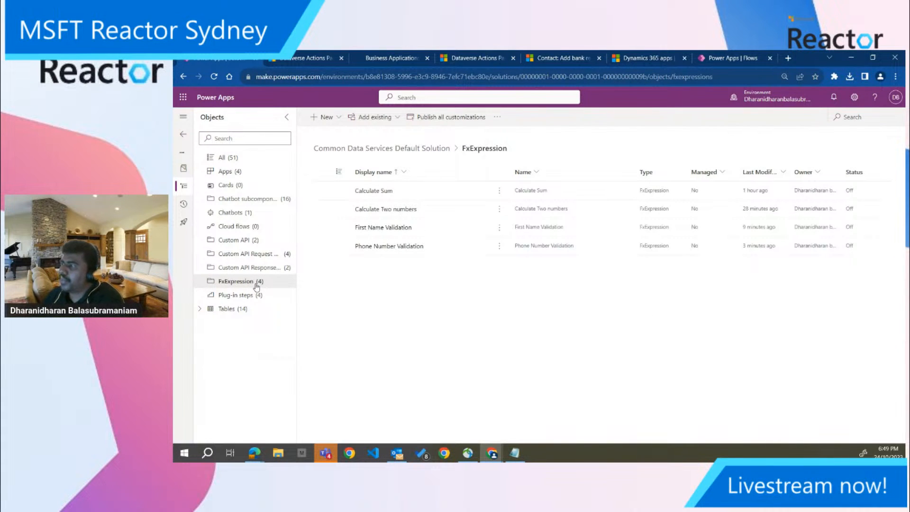
Compare the Phone Number Validation plug-in's expression and solution setting in the Dataverse Accelerator App with the solution's FxExpression entries
{"action": "left_click", "coordinate": [300, 61]}
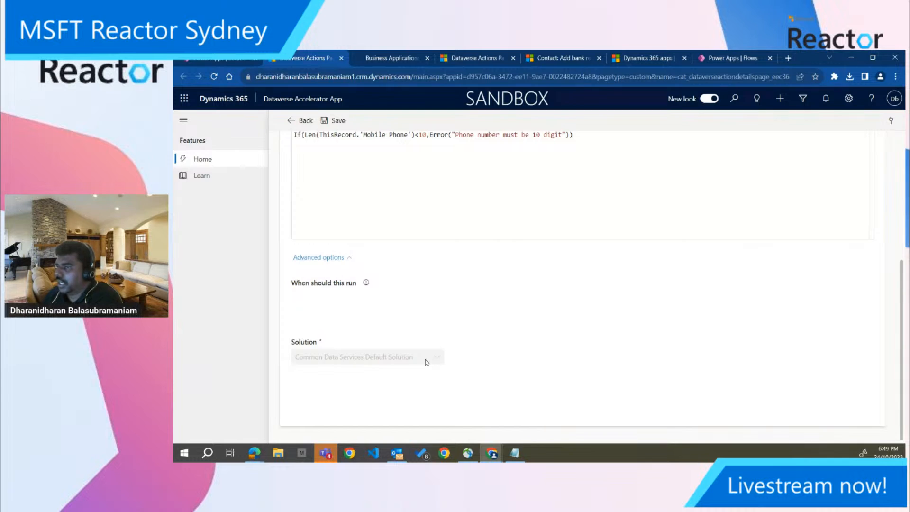
{"action": "scroll", "coordinate": [444, 282], "scroll_direction": "up", "scroll_amount": 3}
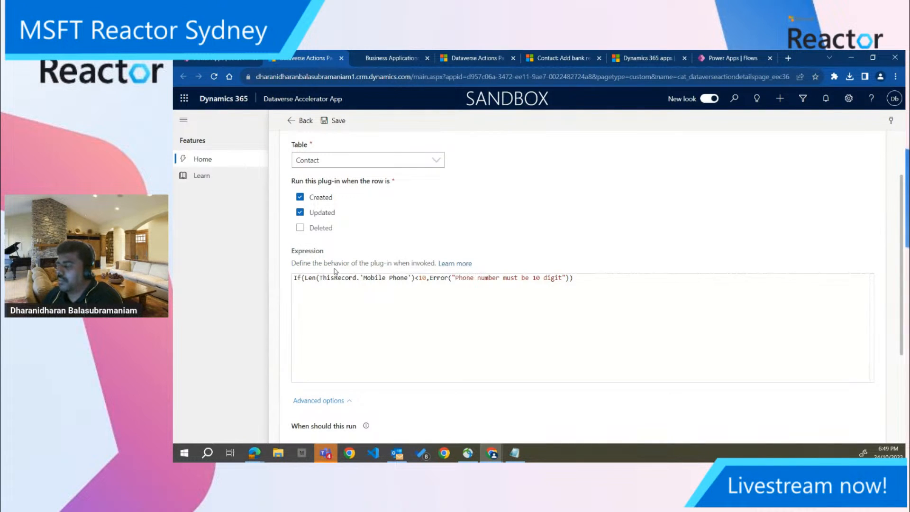
{"action": "left_click", "coordinate": [234, 60]}
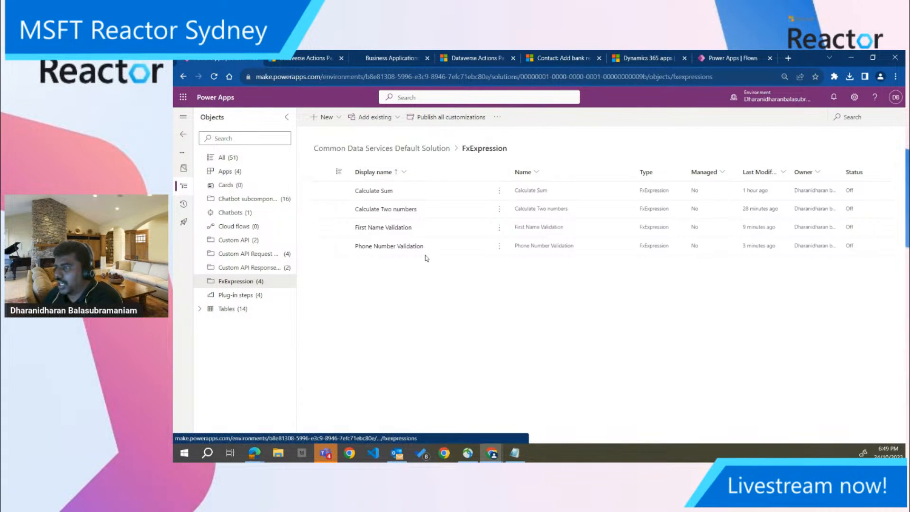
{"action": "left_click", "coordinate": [321, 56]}
{"action": "scroll", "coordinate": [365, 398], "scroll_direction": "down", "scroll_amount": 1}
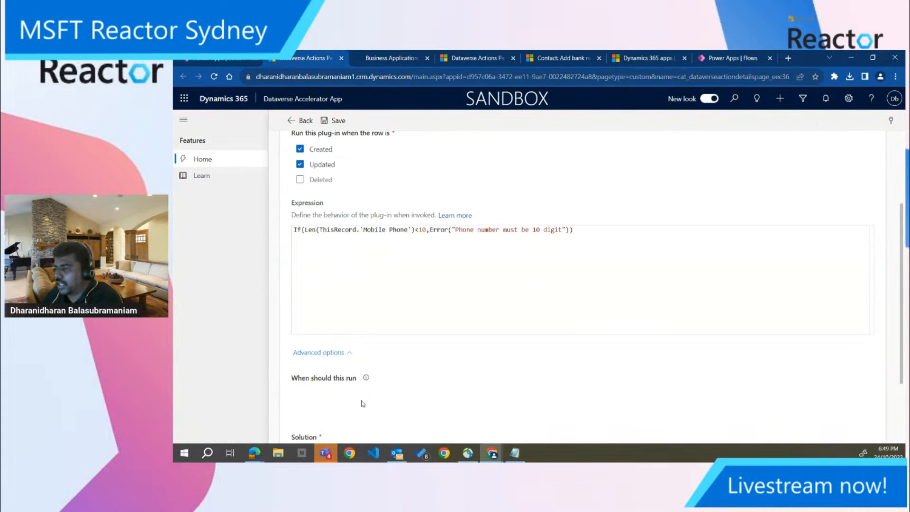
{"action": "scroll", "coordinate": [365, 398], "scroll_direction": "down", "scroll_amount": 1}
Return to the solution's FxExpression list, and switch to the presentation's Demo slide
{"action": "left_click", "coordinate": [229, 58]}
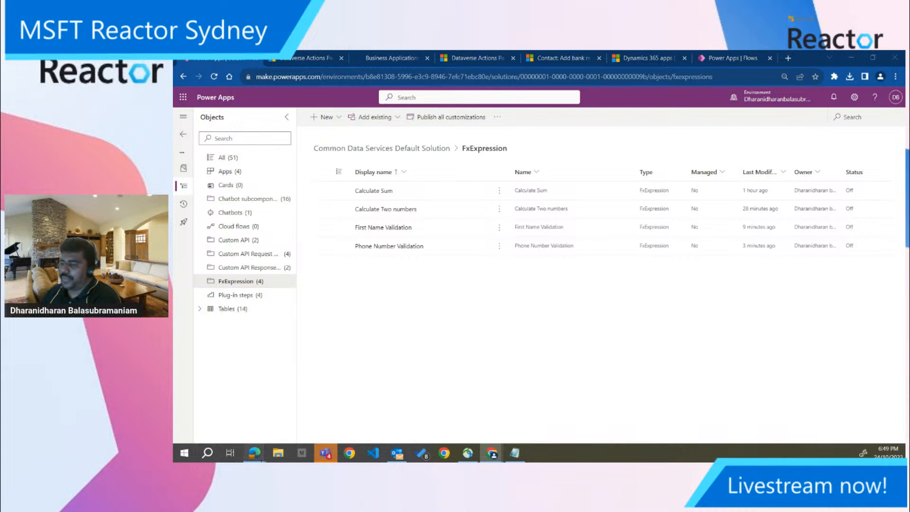
{"action": "left_click", "coordinate": [328, 422]}
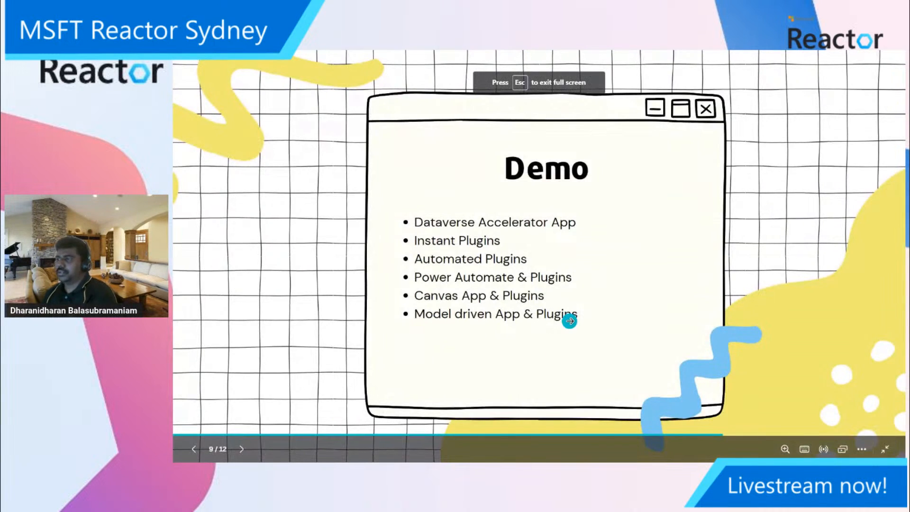